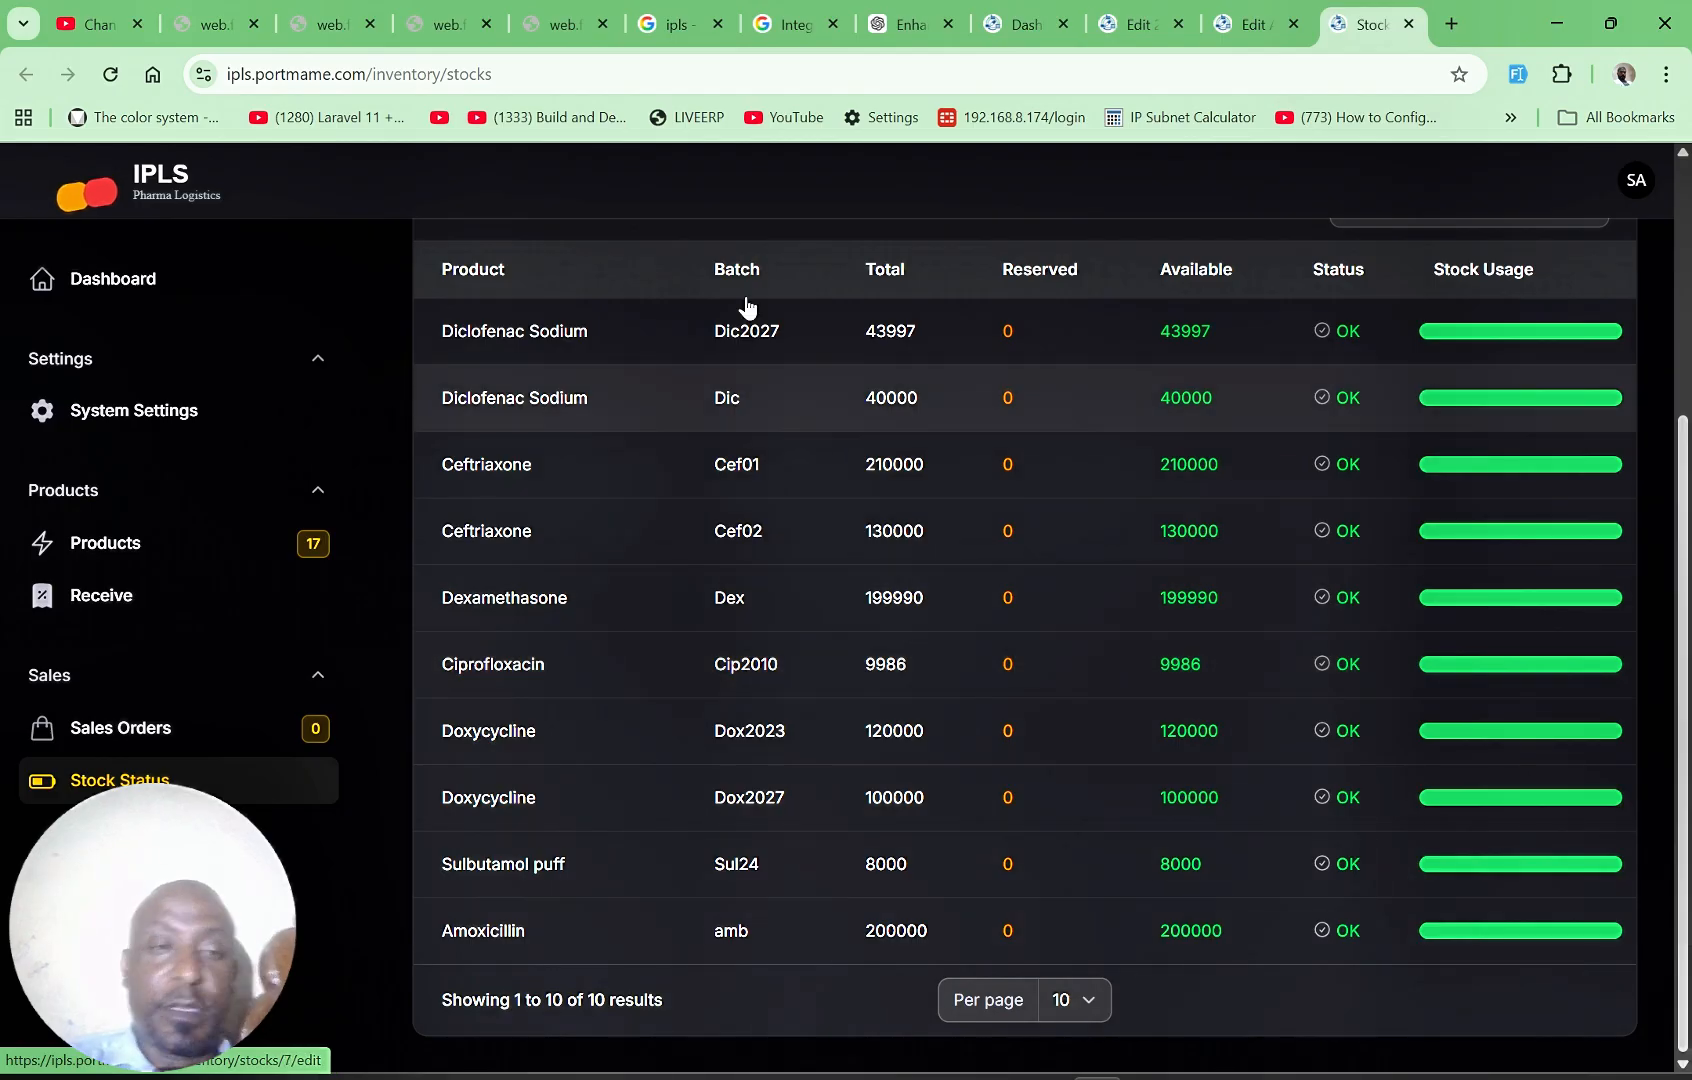
Step: Check the goods receipts list and the stock status of all product batches
click(168, 591)
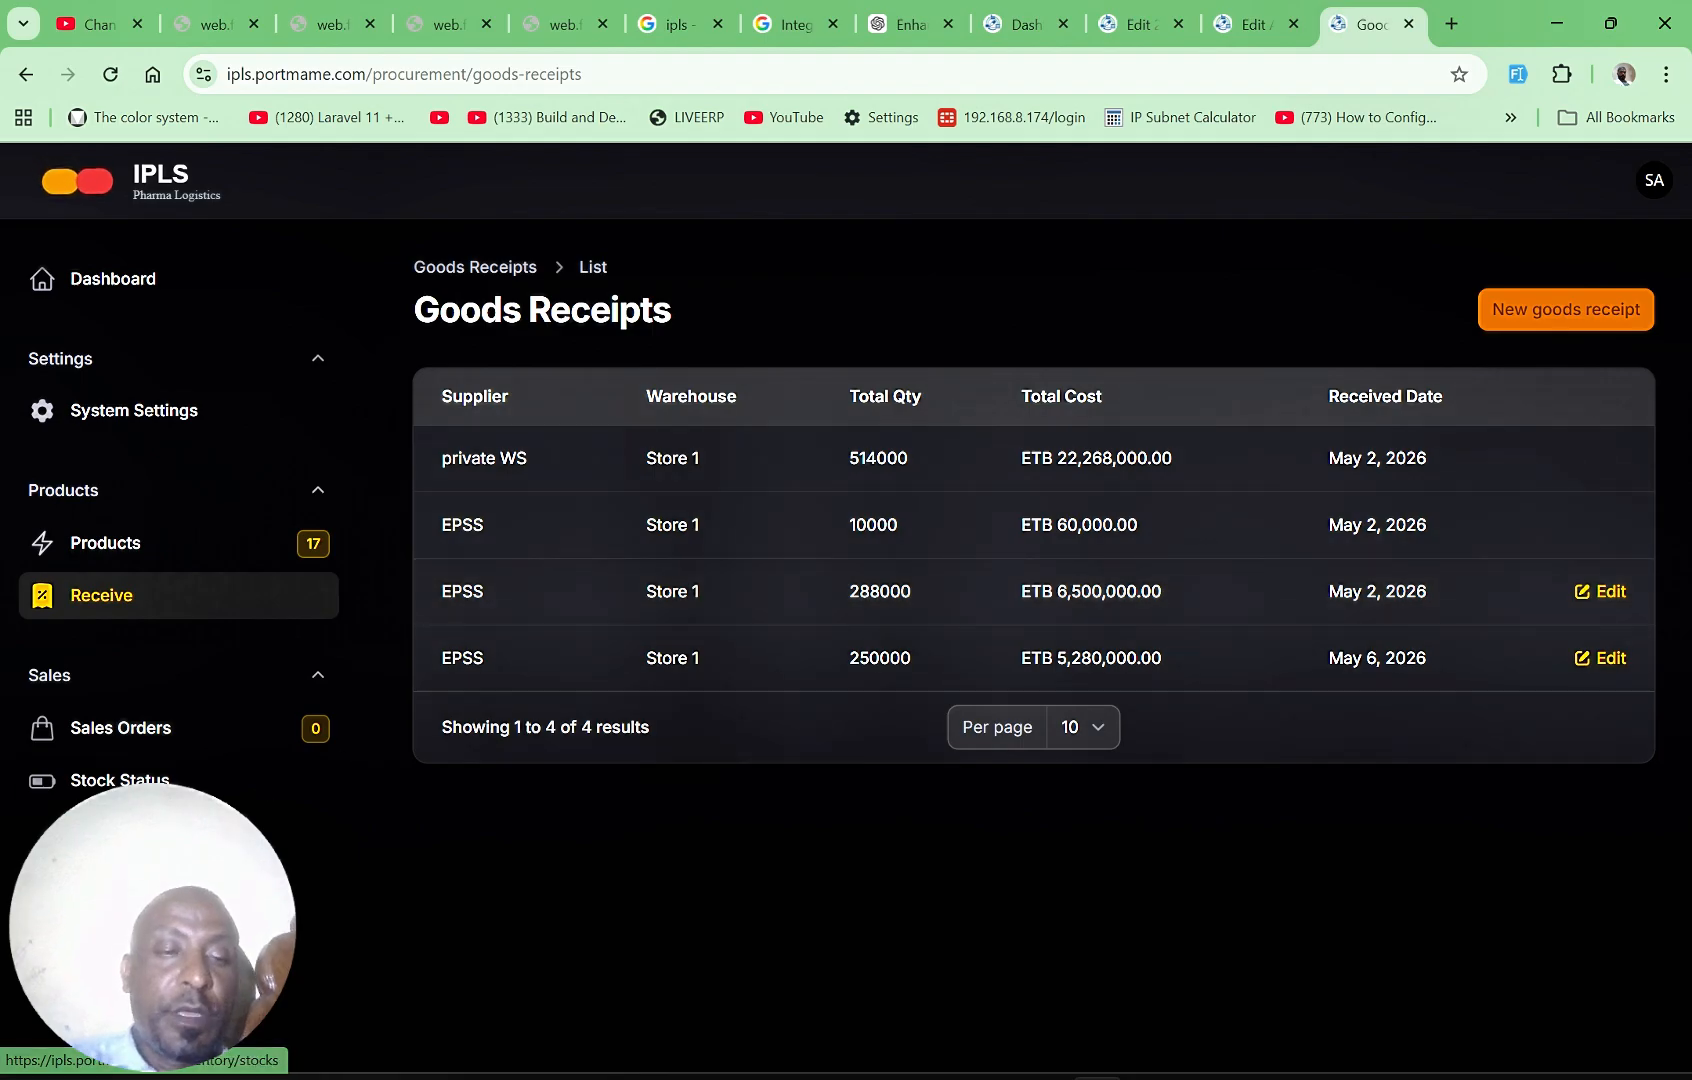
click(168, 780)
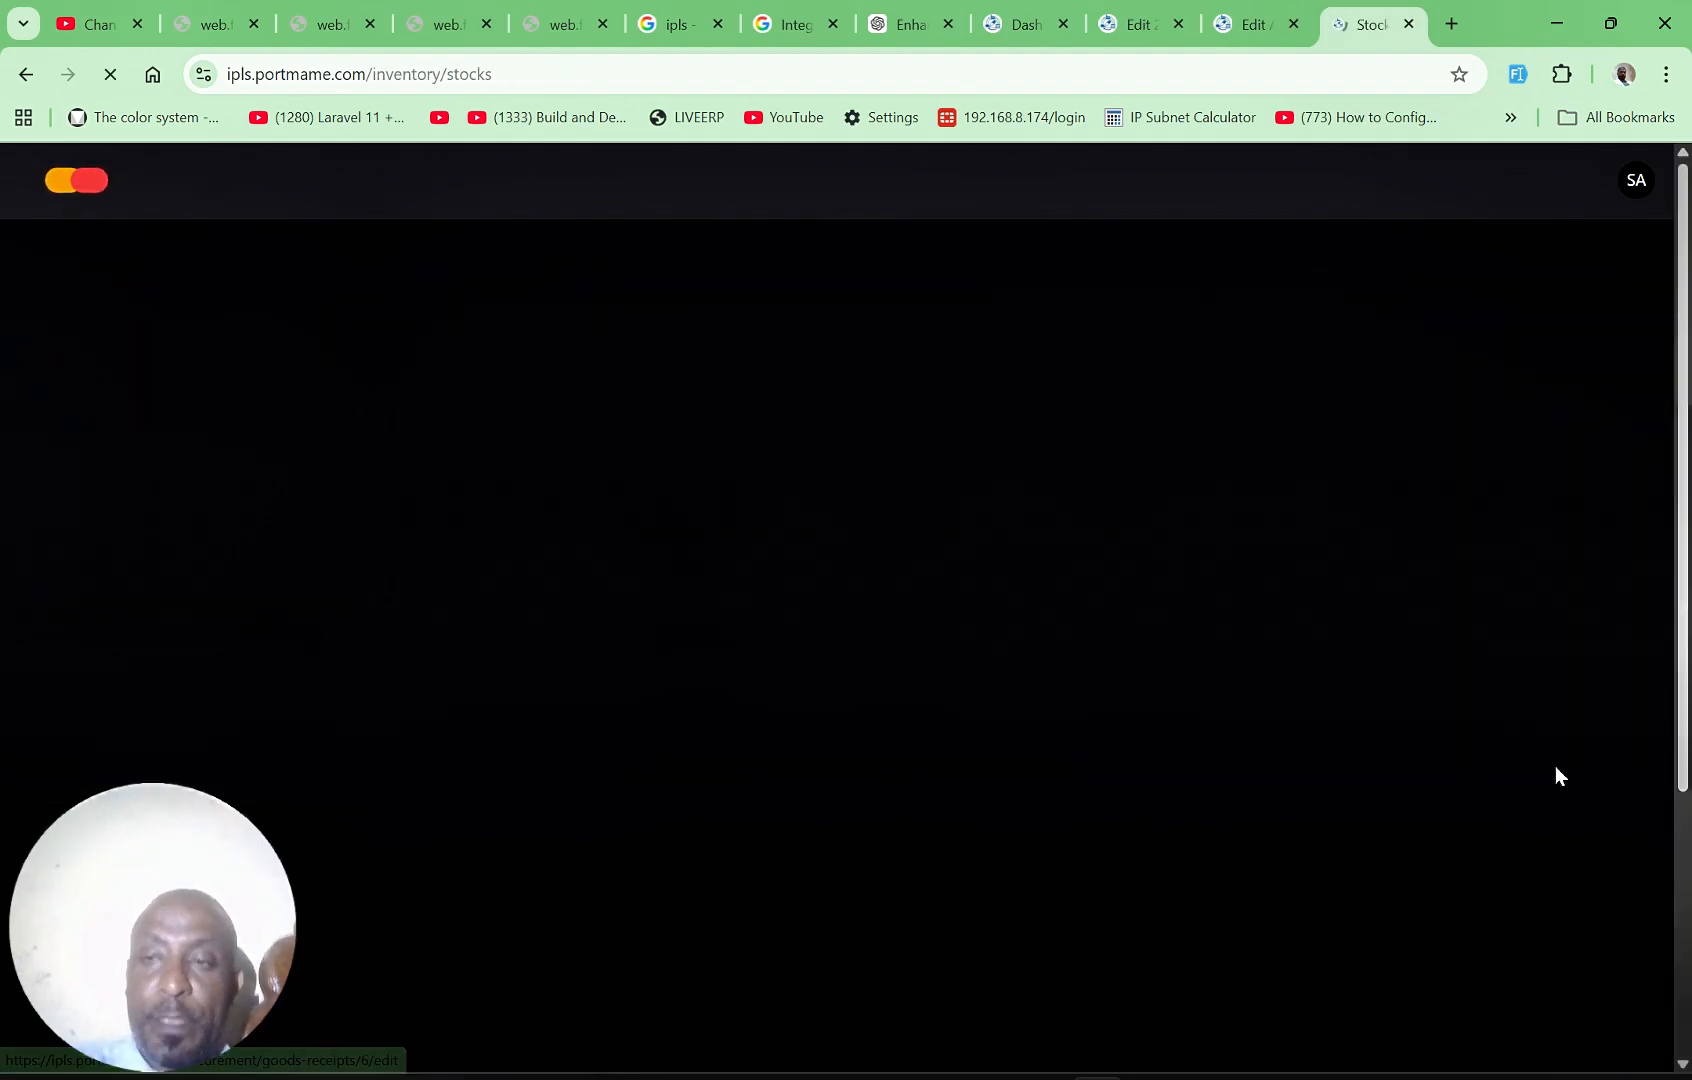
scroll(1673, 699, down, 3)
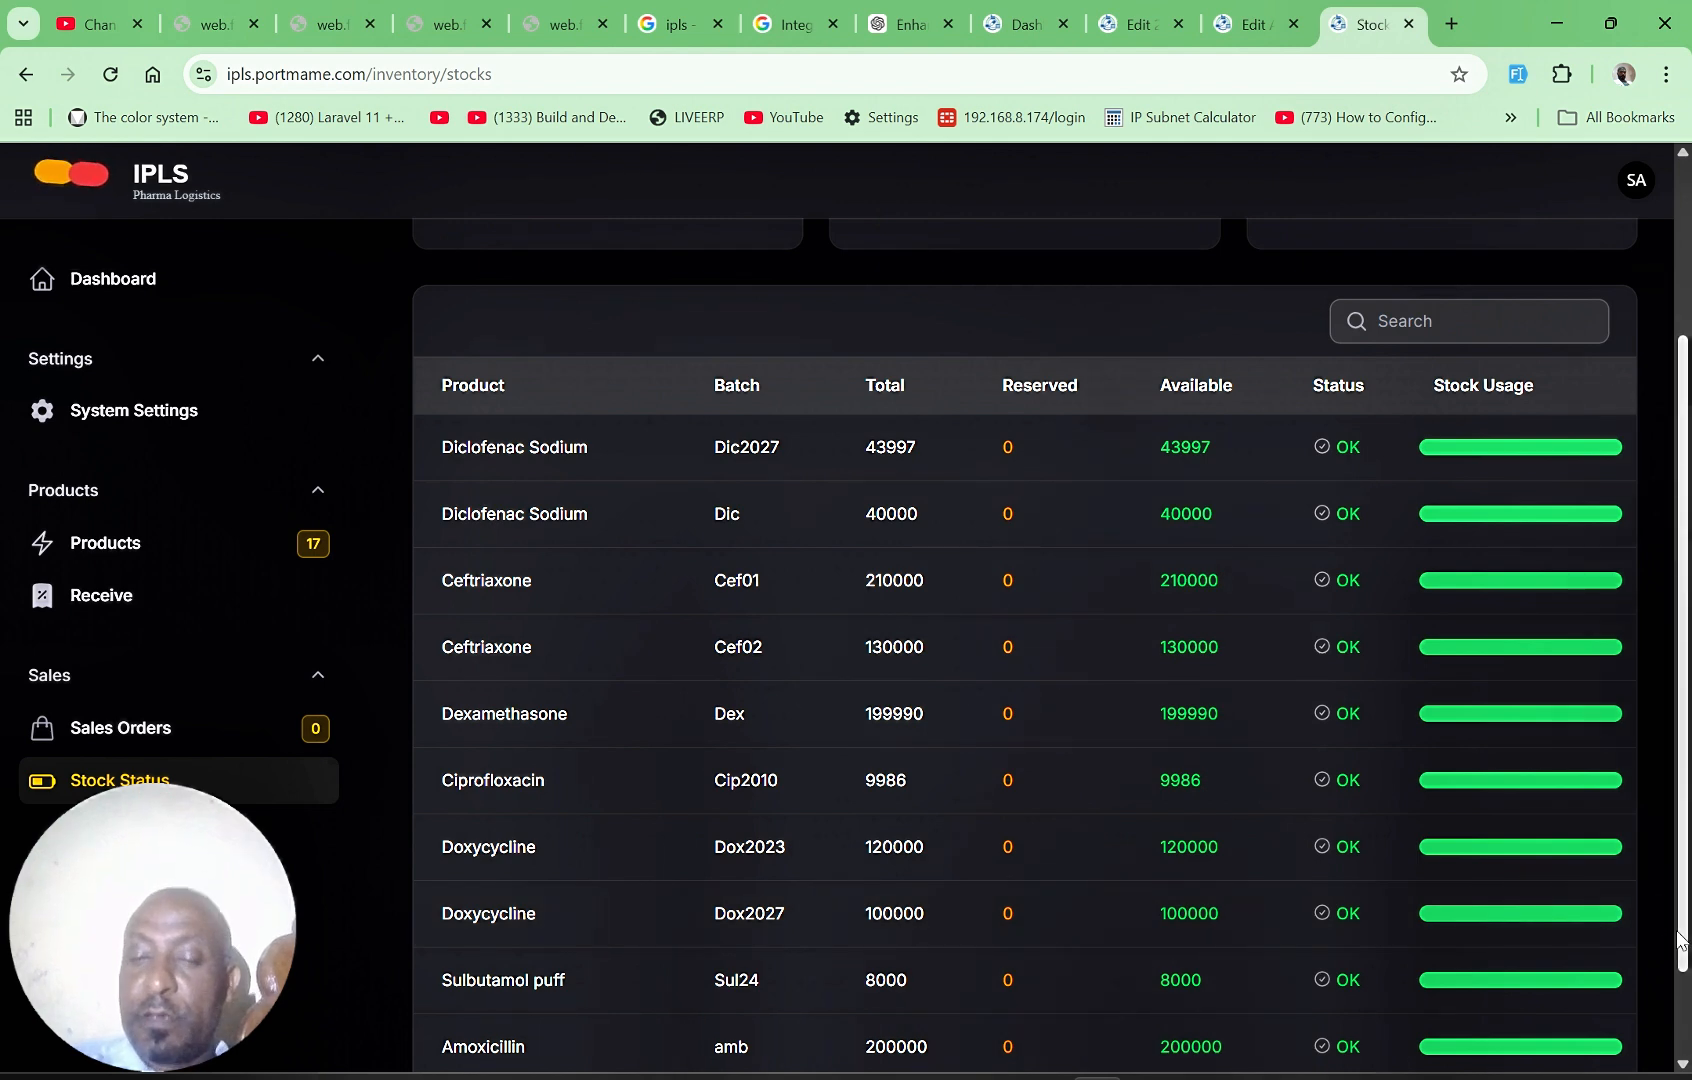
scroll(1681, 940, down, 2)
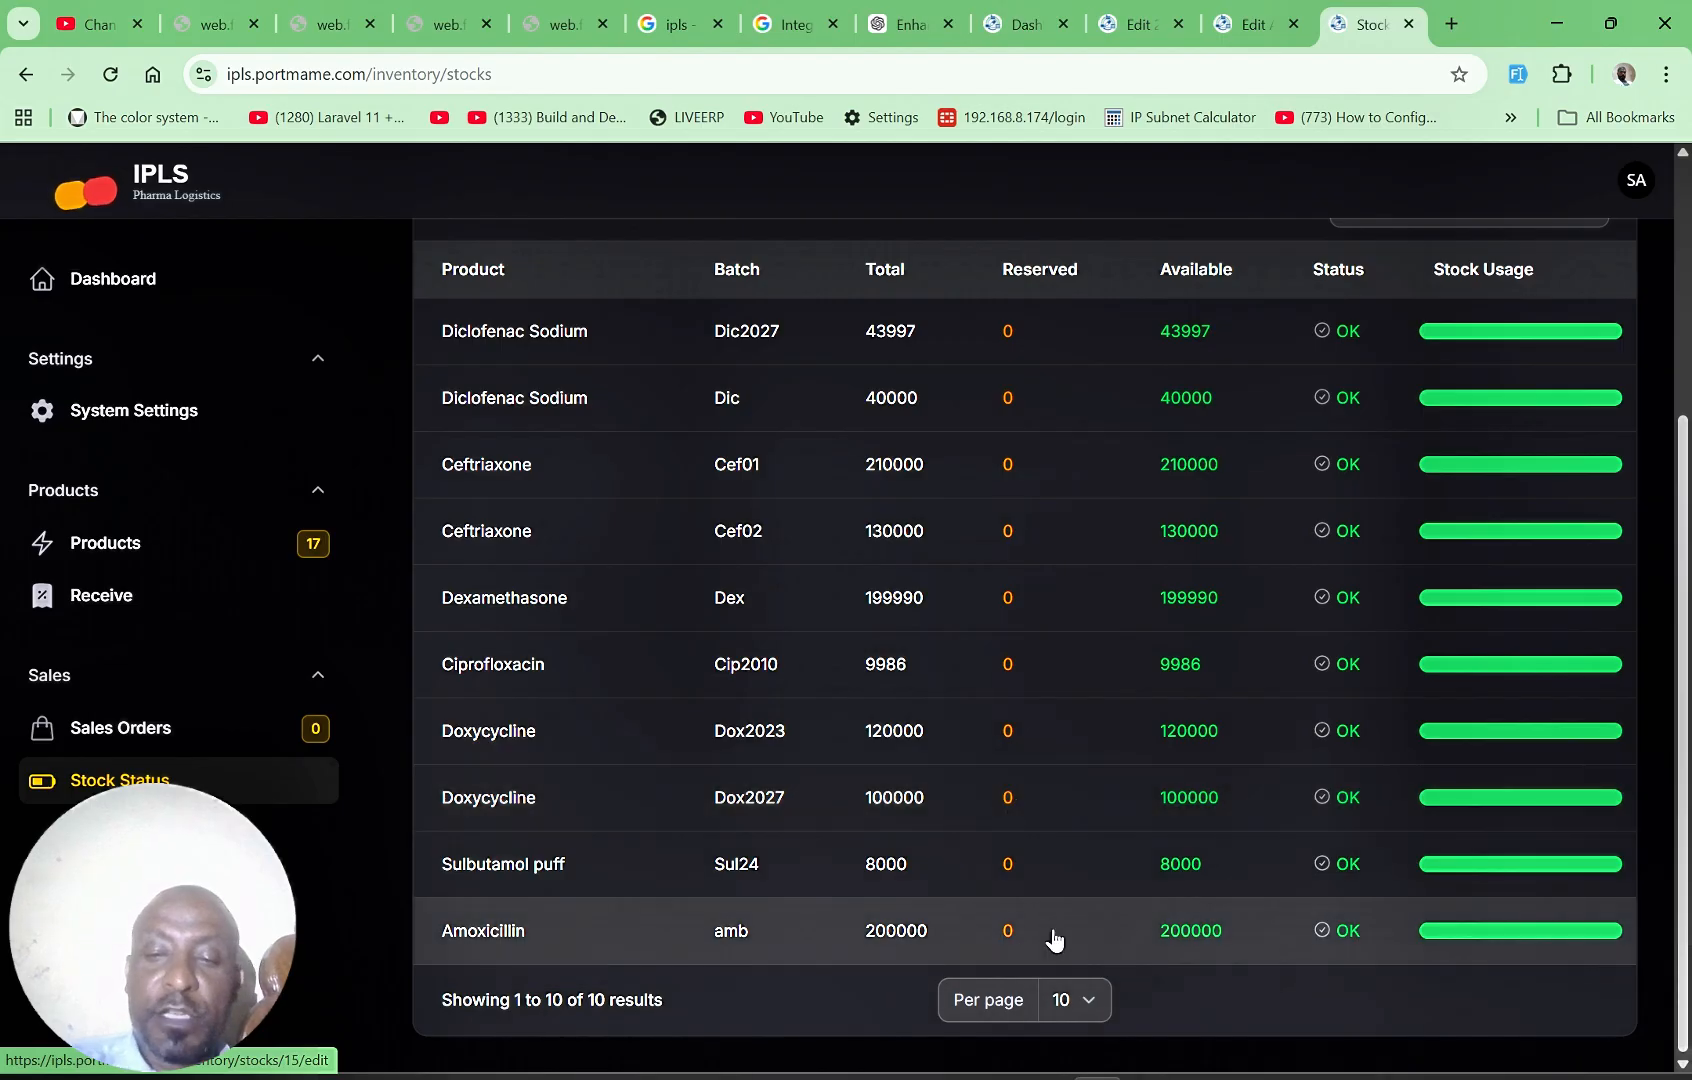
Step: Review the product items of the EPSS goods receipt dated May 6, 2026 and compare them with the stock status list
click(140, 600)
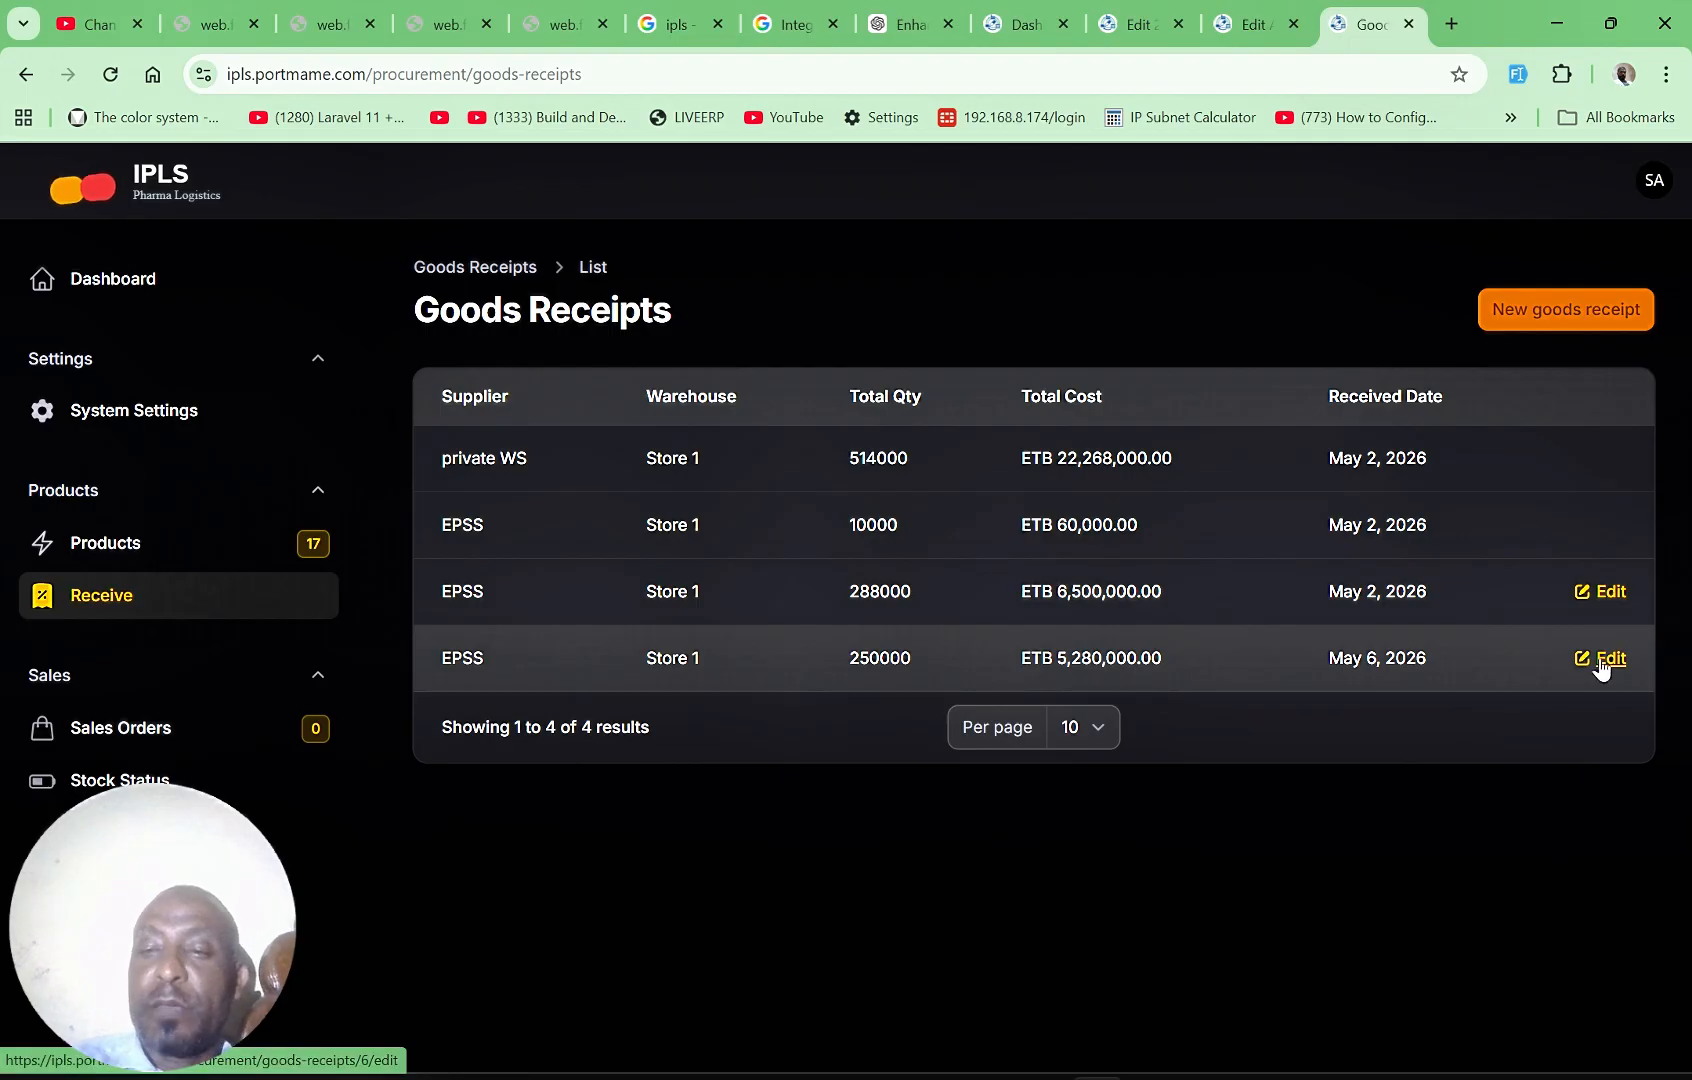
click(1599, 664)
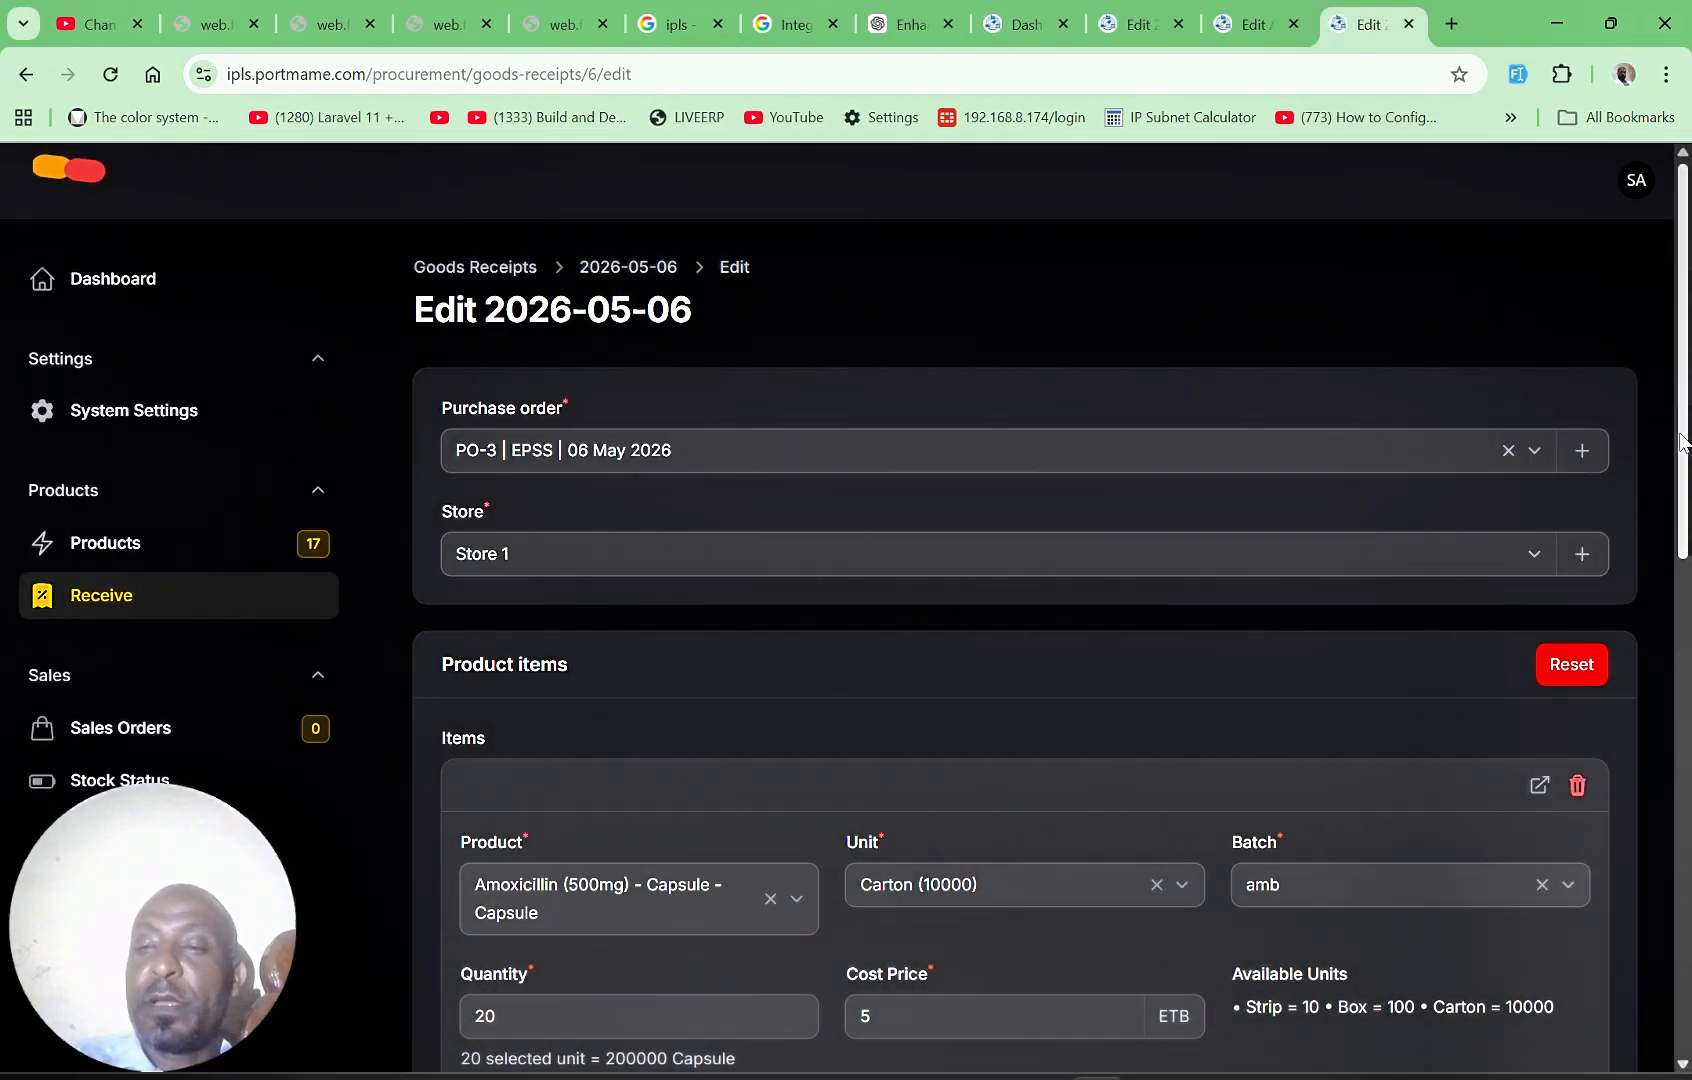
drag(1683, 443, 1688, 940)
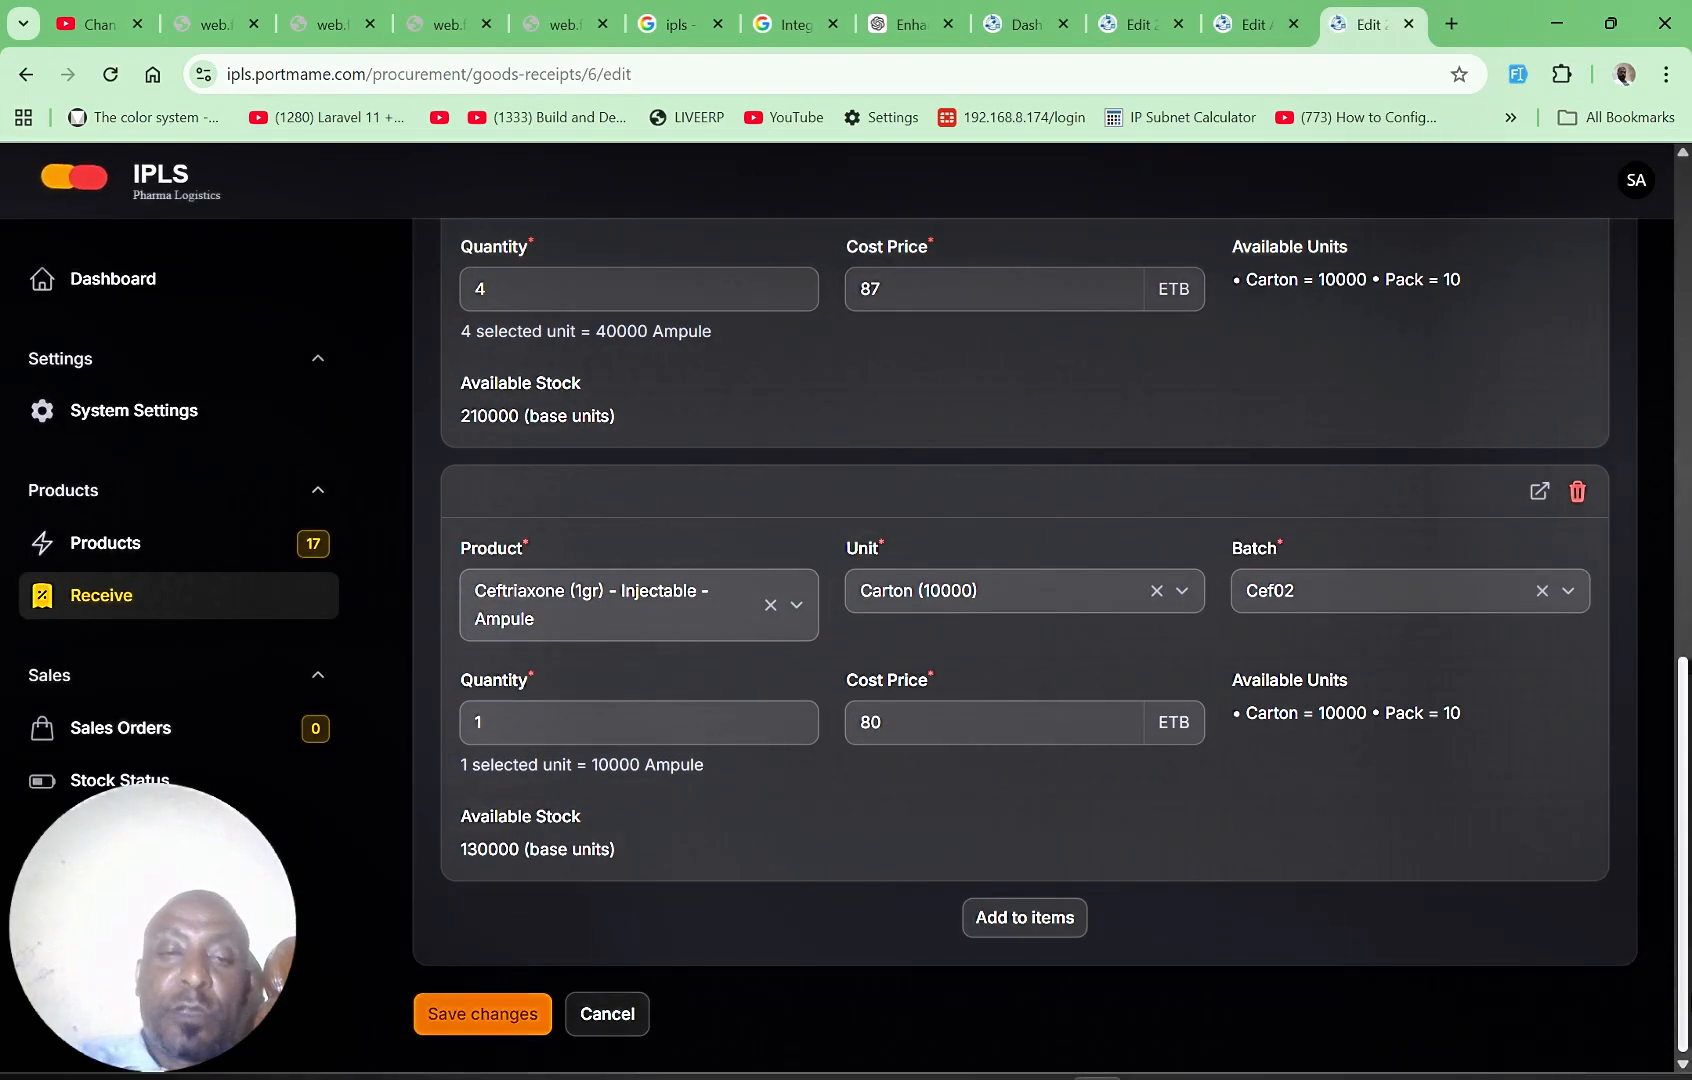
drag(1688, 985, 1688, 623)
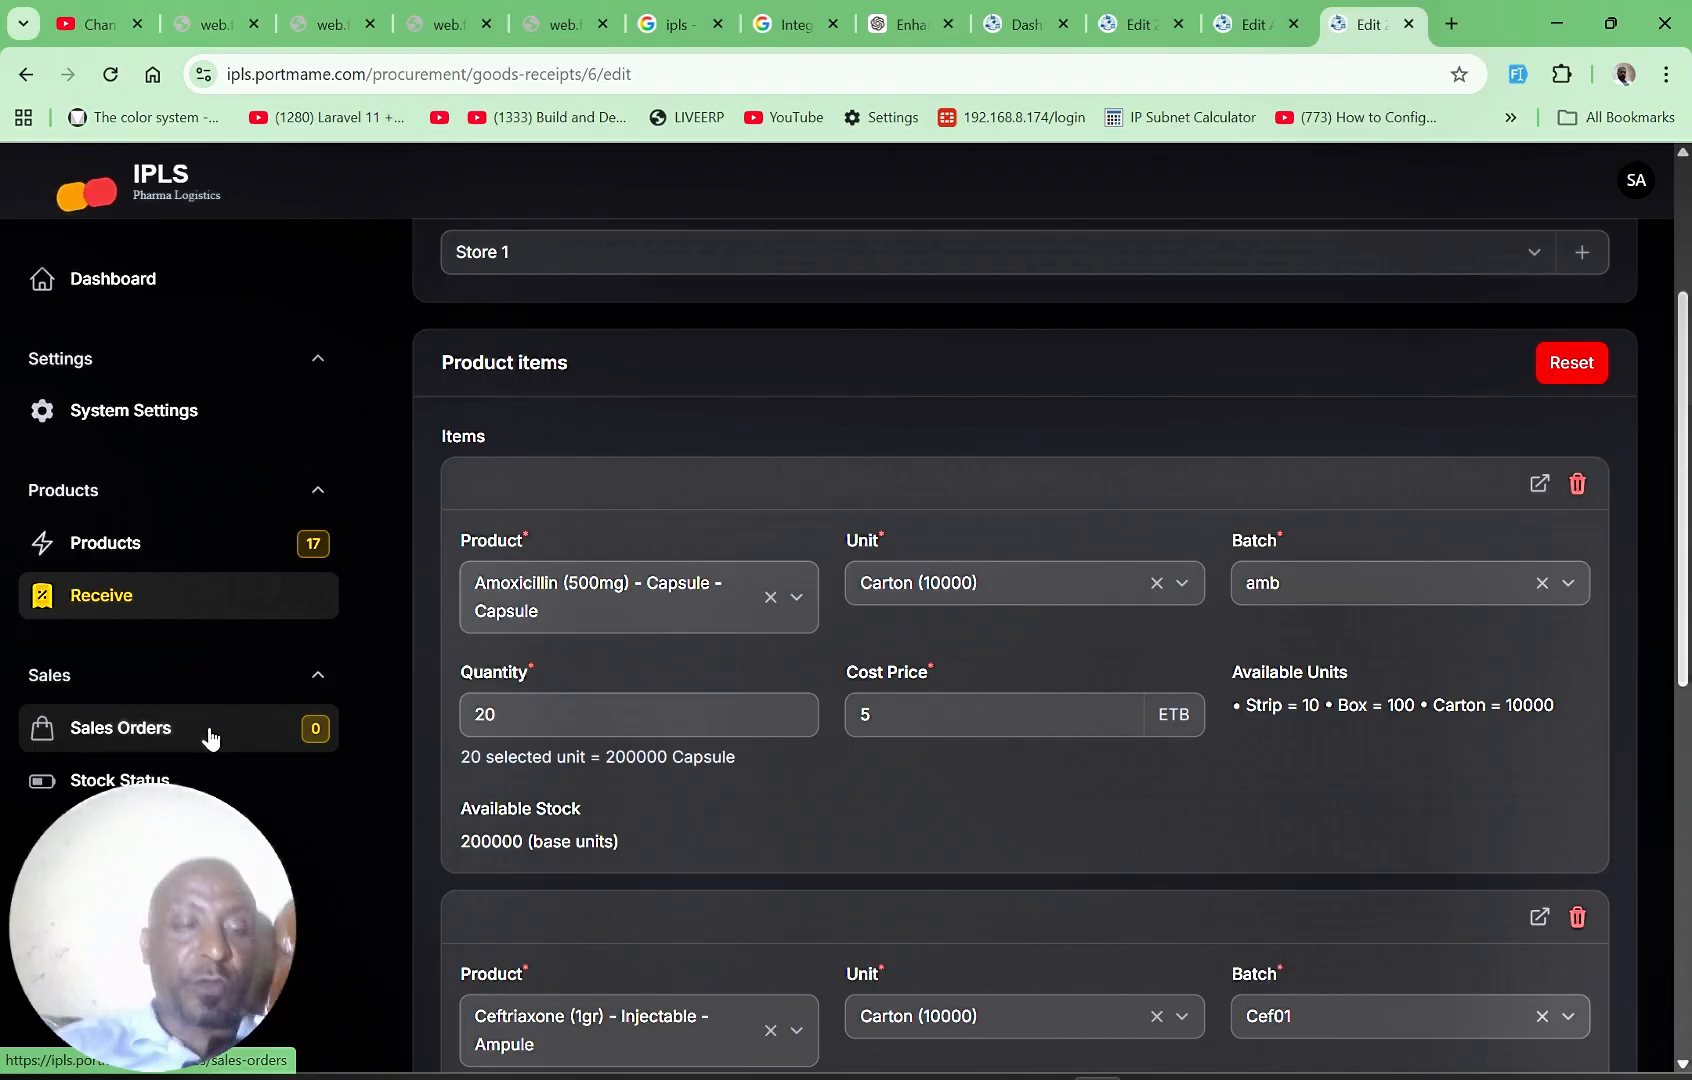
click(212, 775)
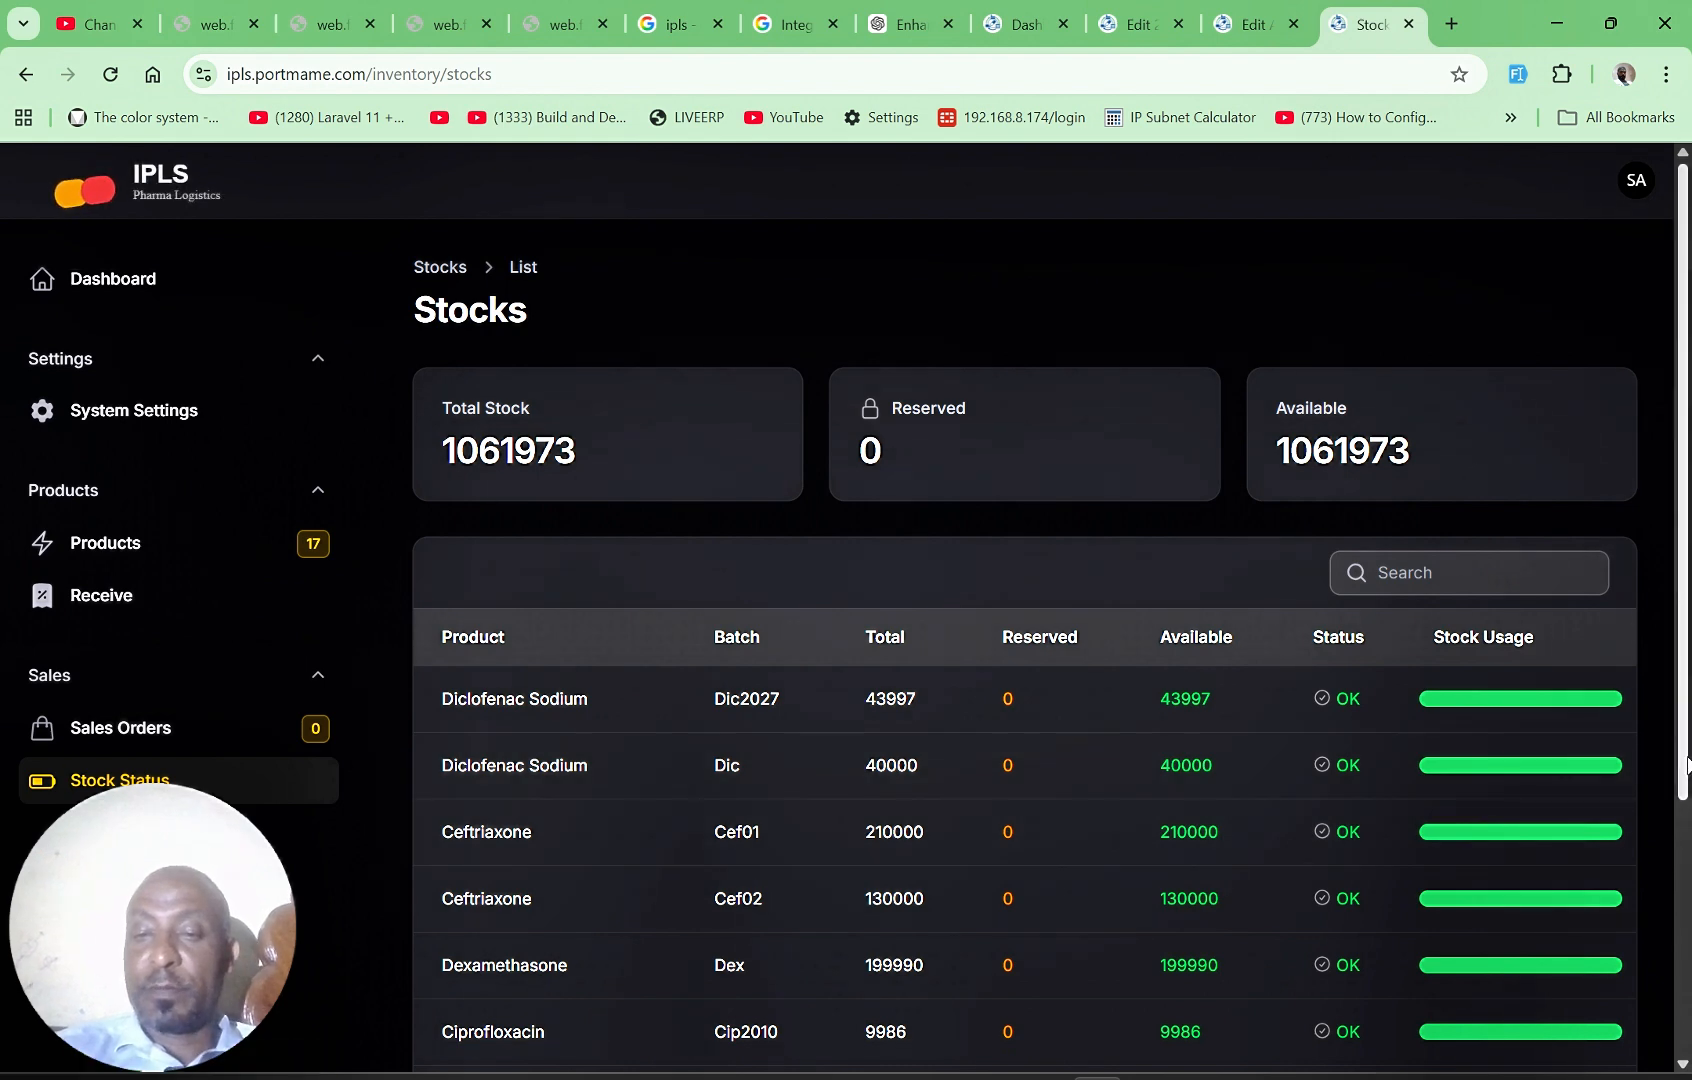
scroll(1677, 766, down, 4)
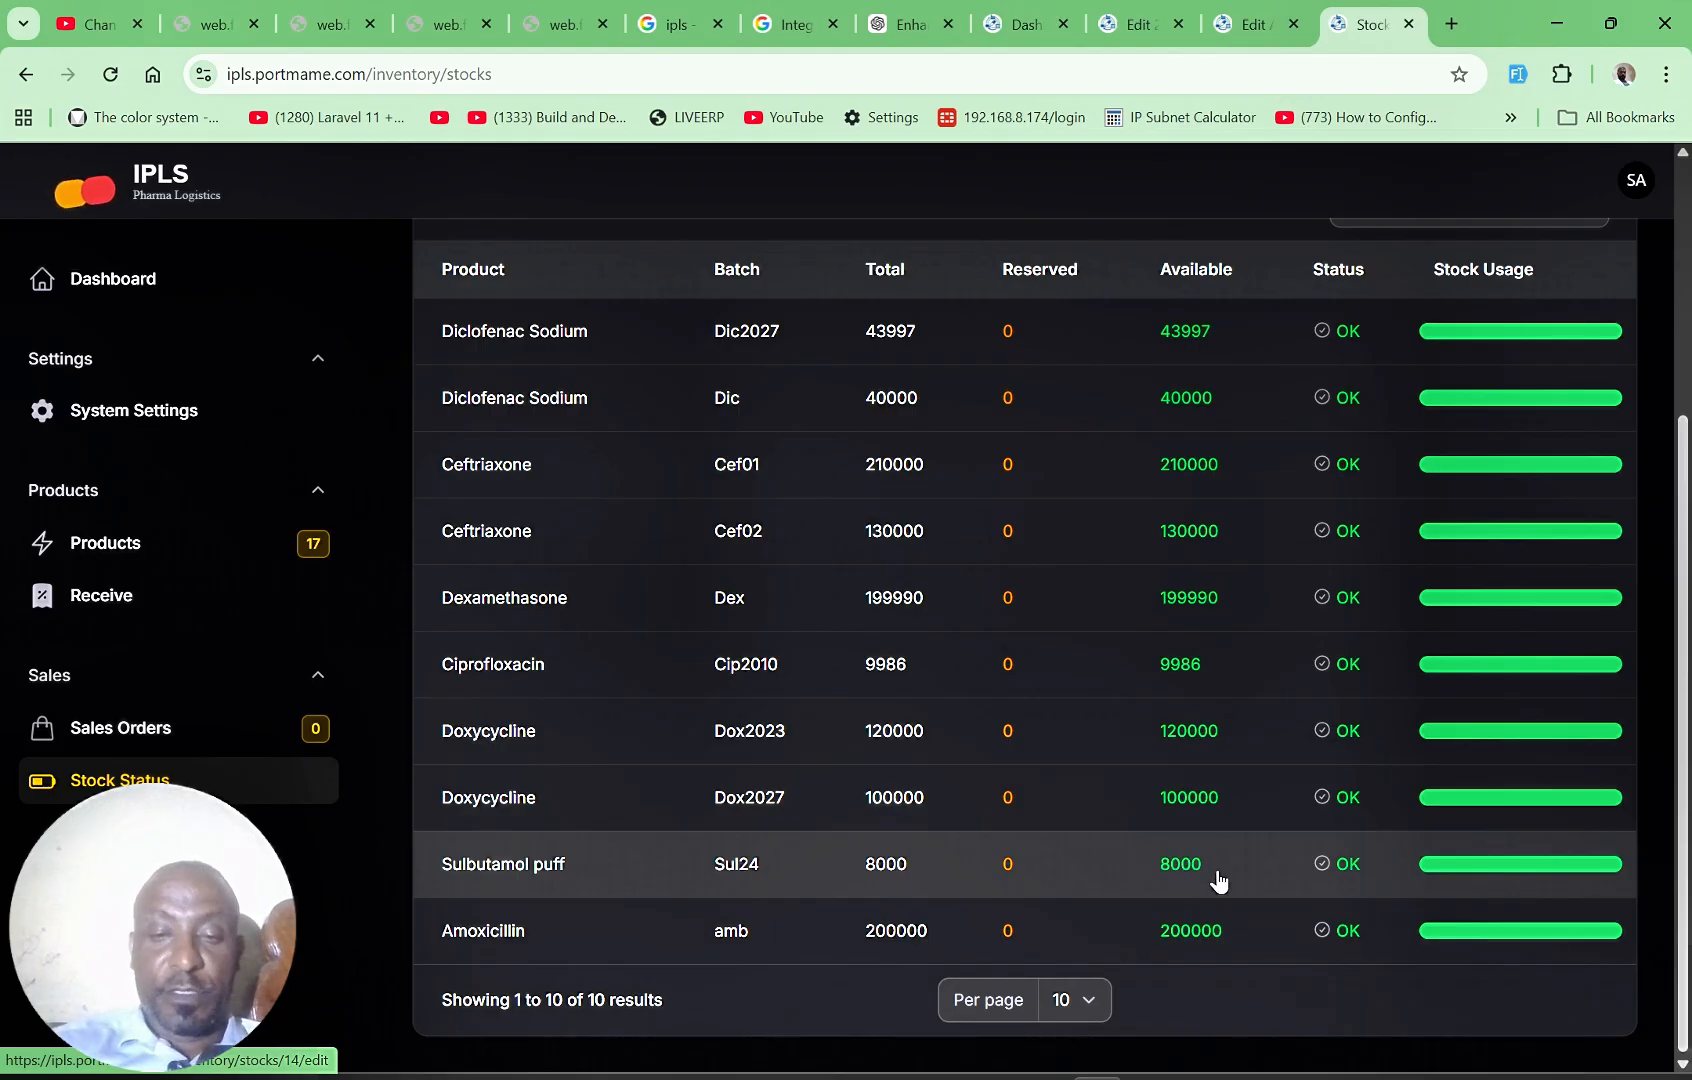
Step: Examine the available actions of the issued sales order and review its order items
click(120, 718)
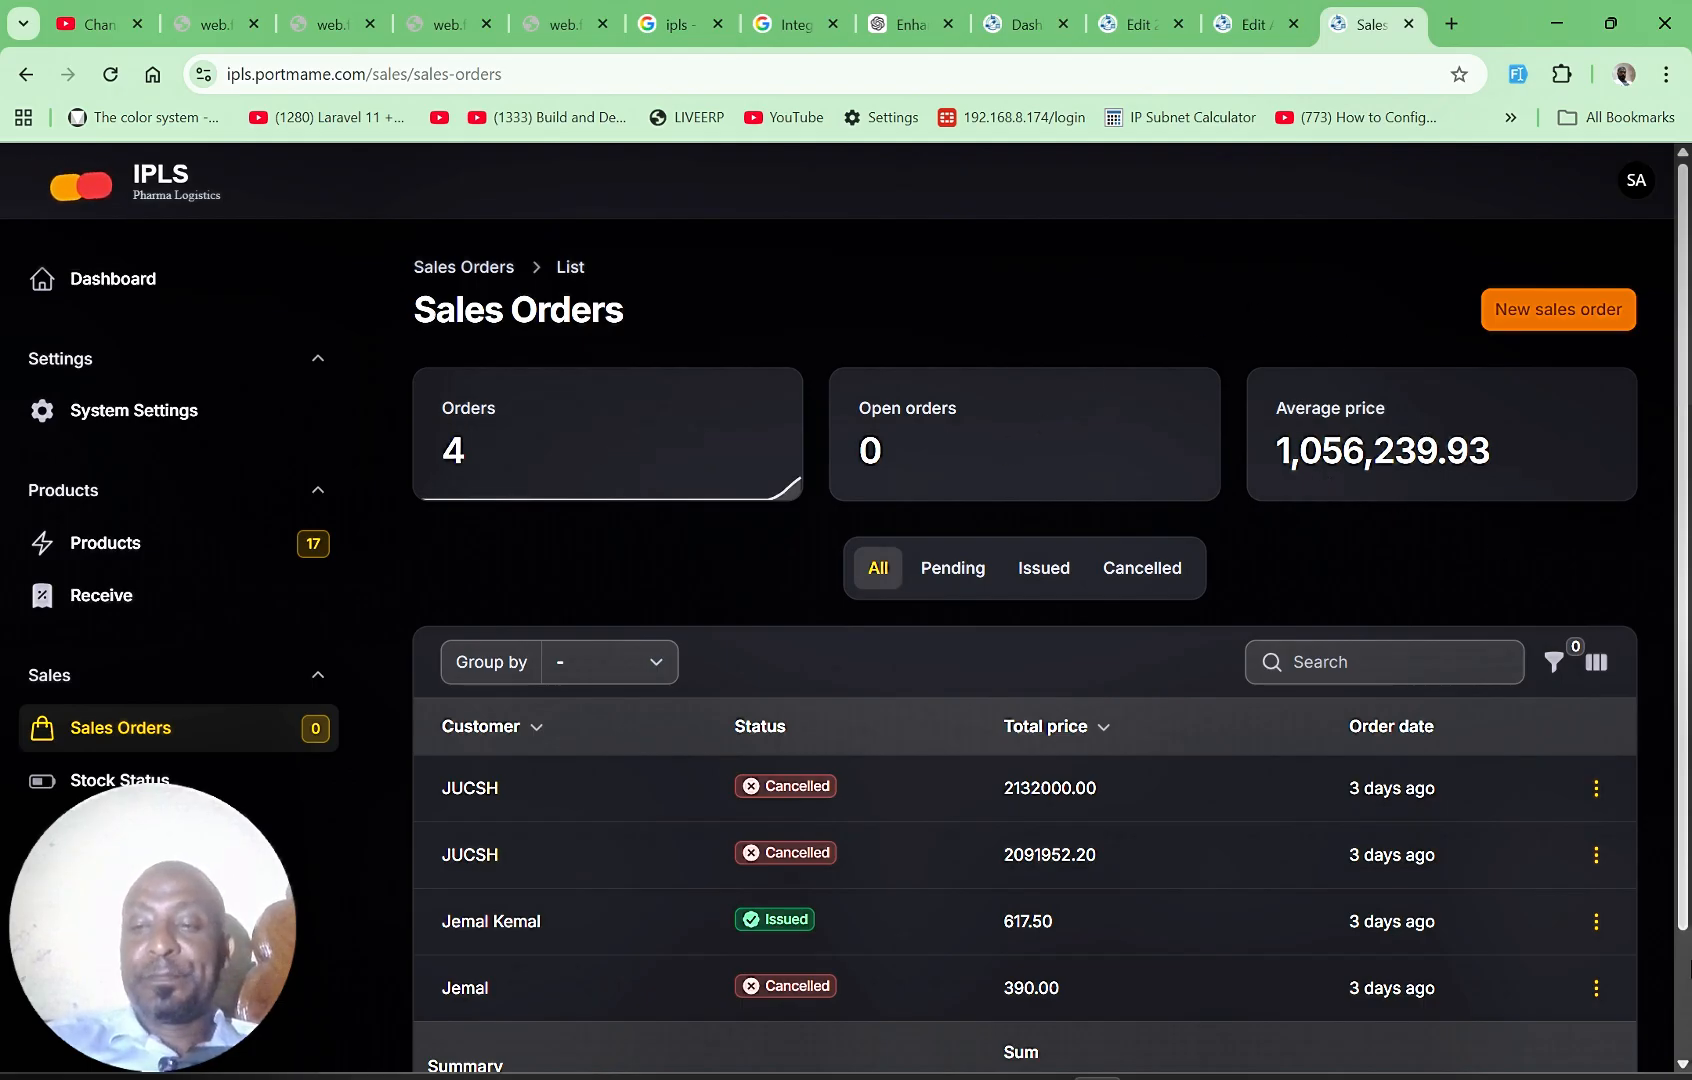
drag(1686, 908, 1687, 1034)
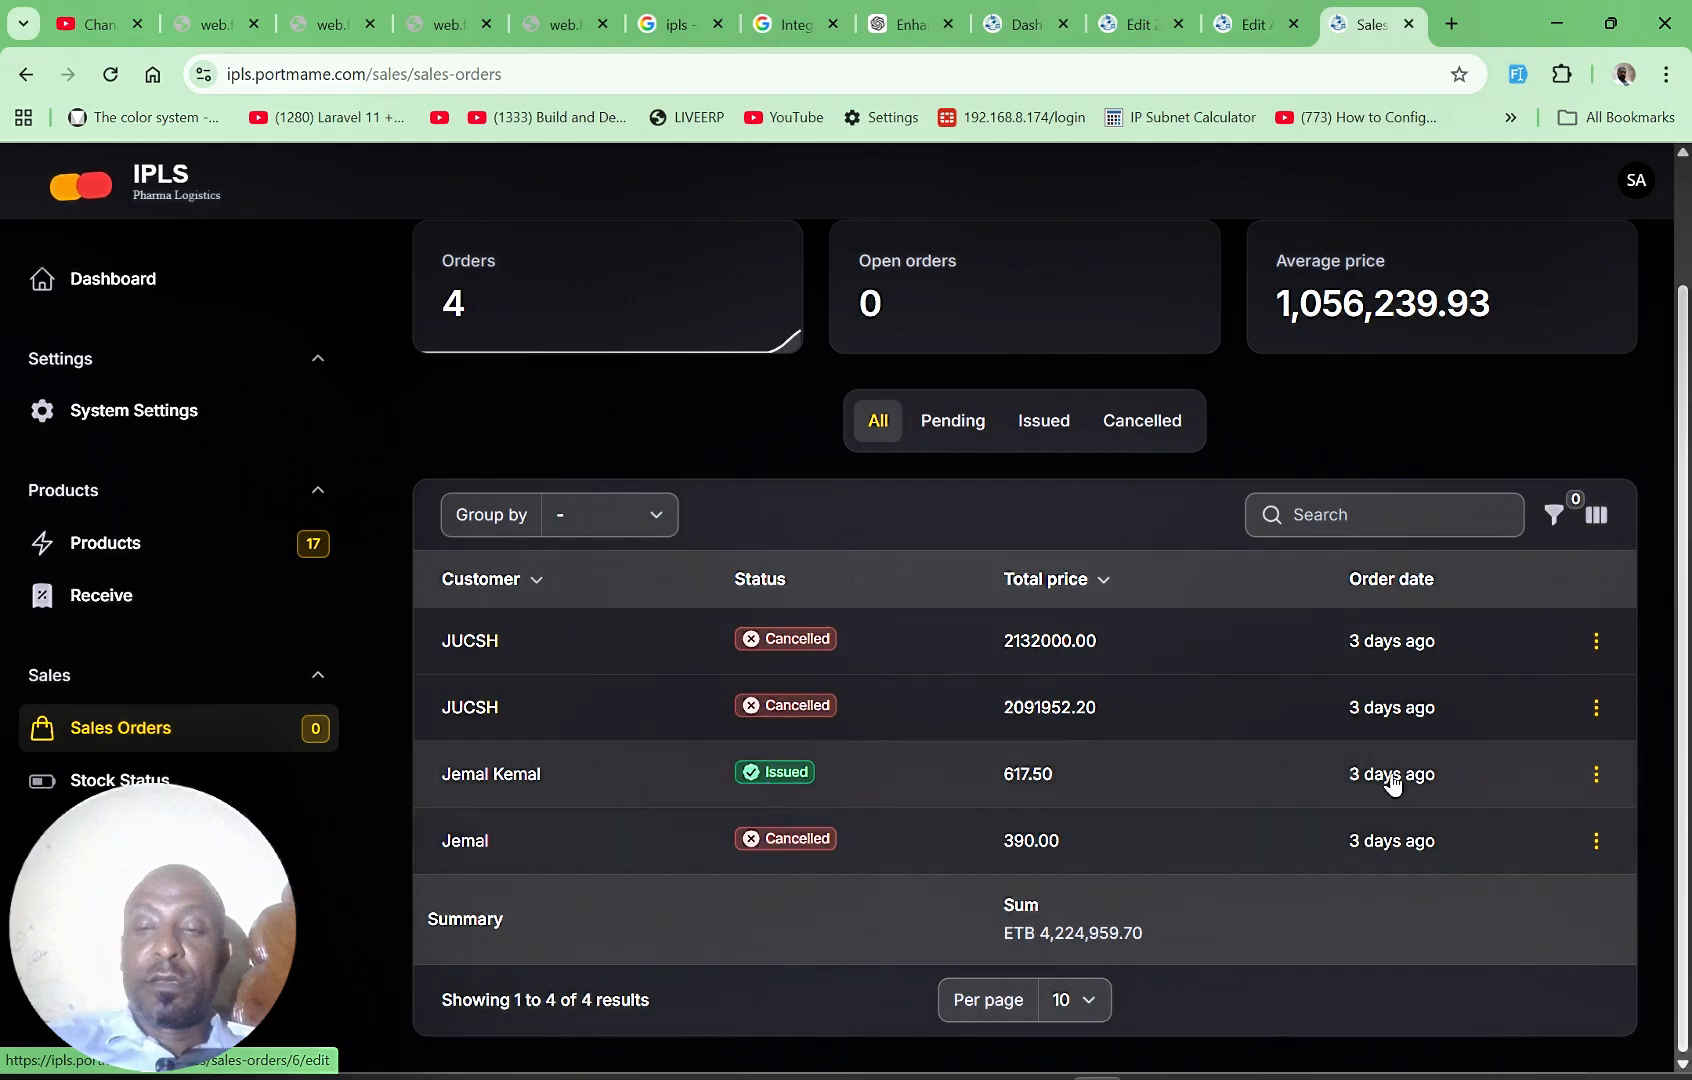
click(1596, 775)
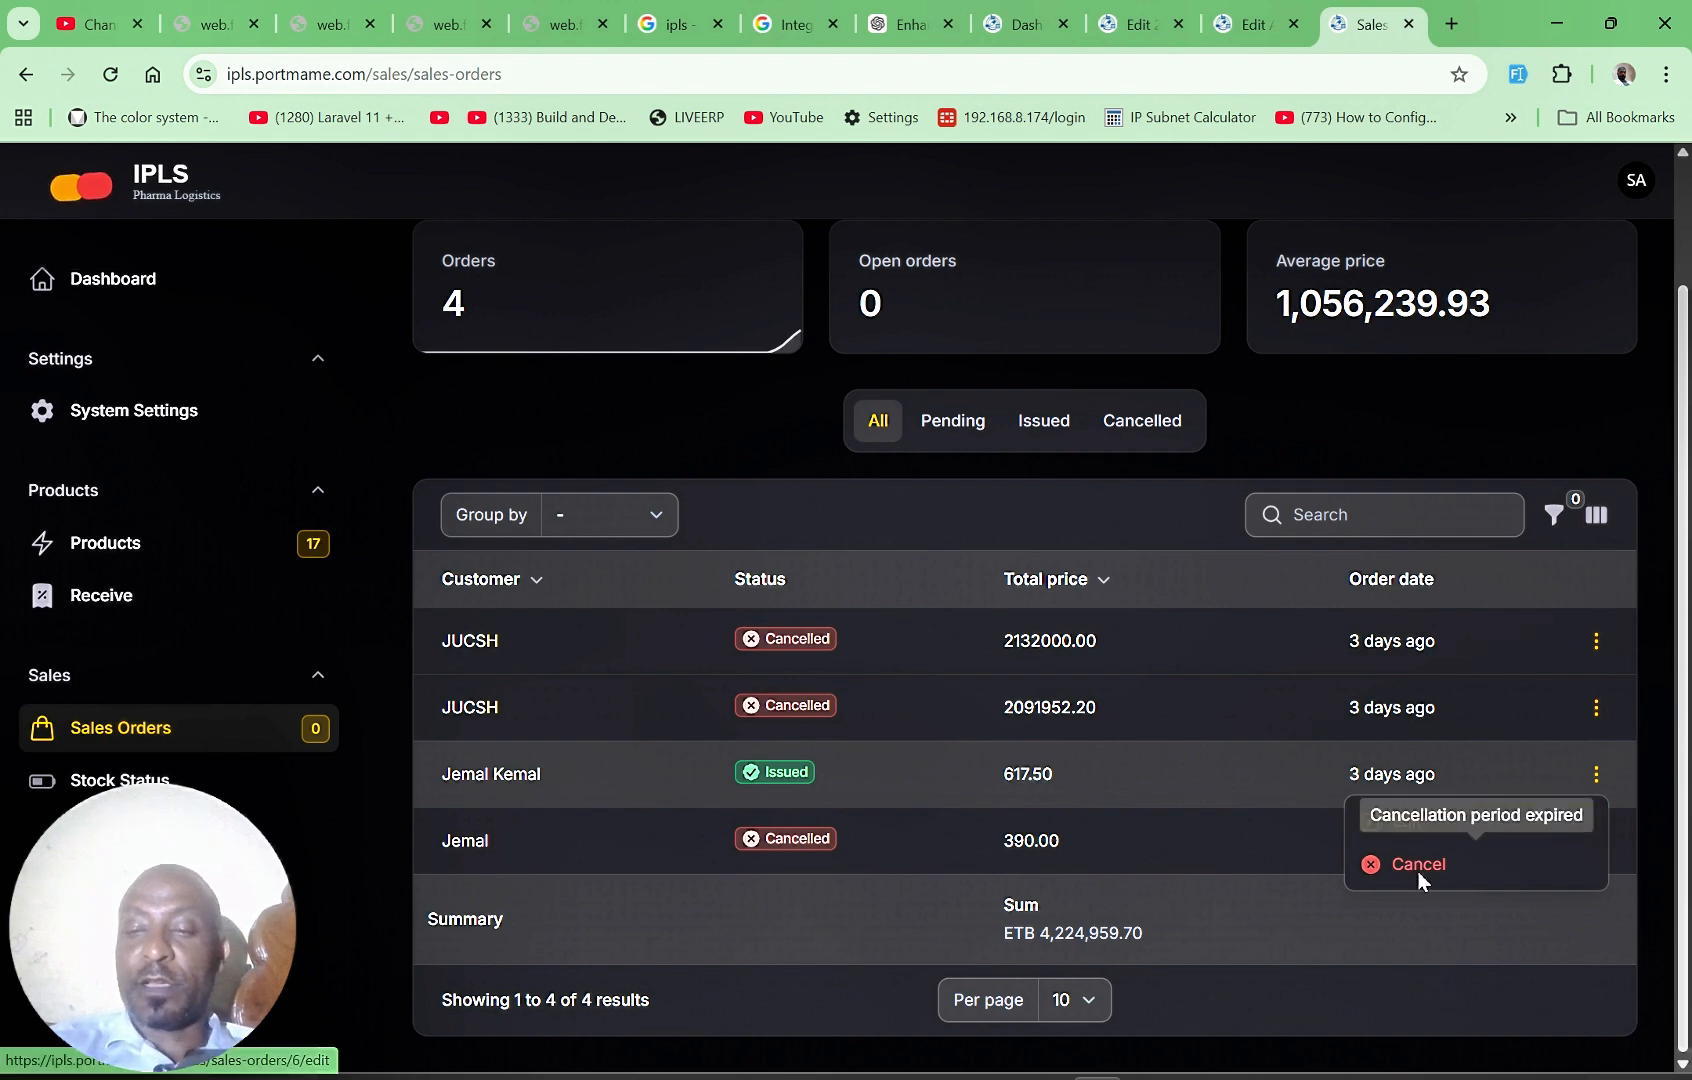
click(1362, 781)
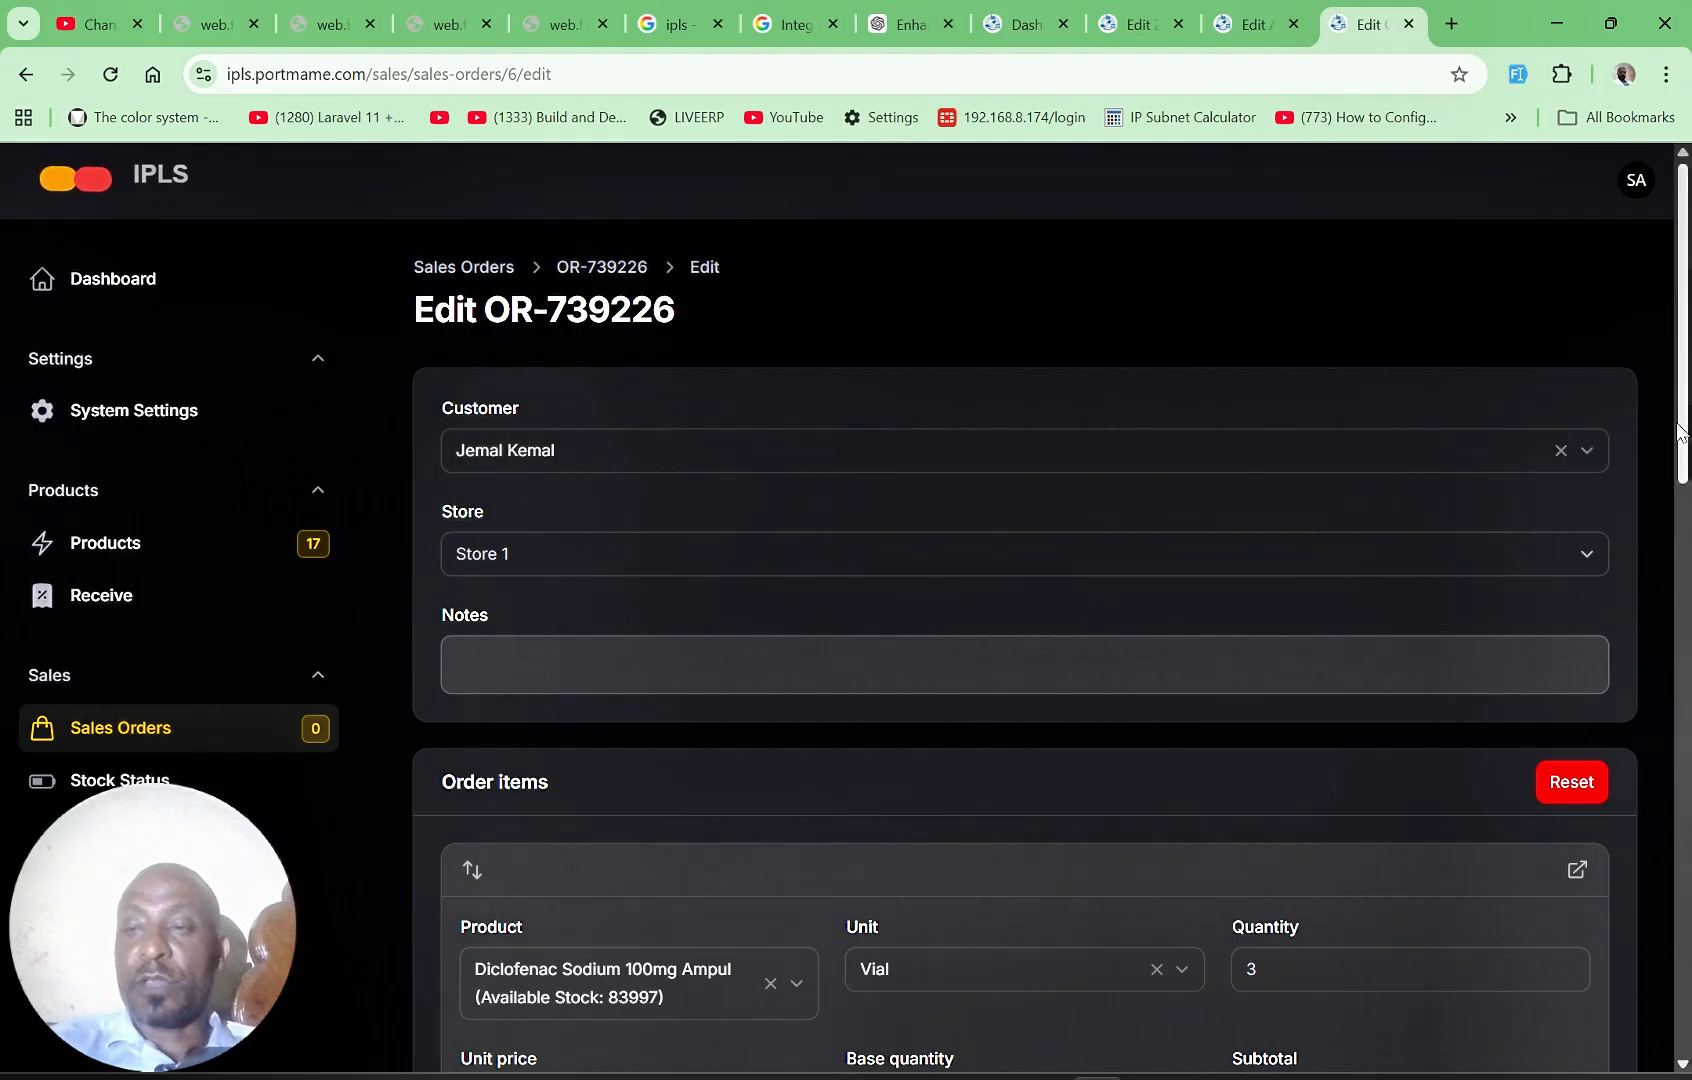
scroll(967, 502, down, 5)
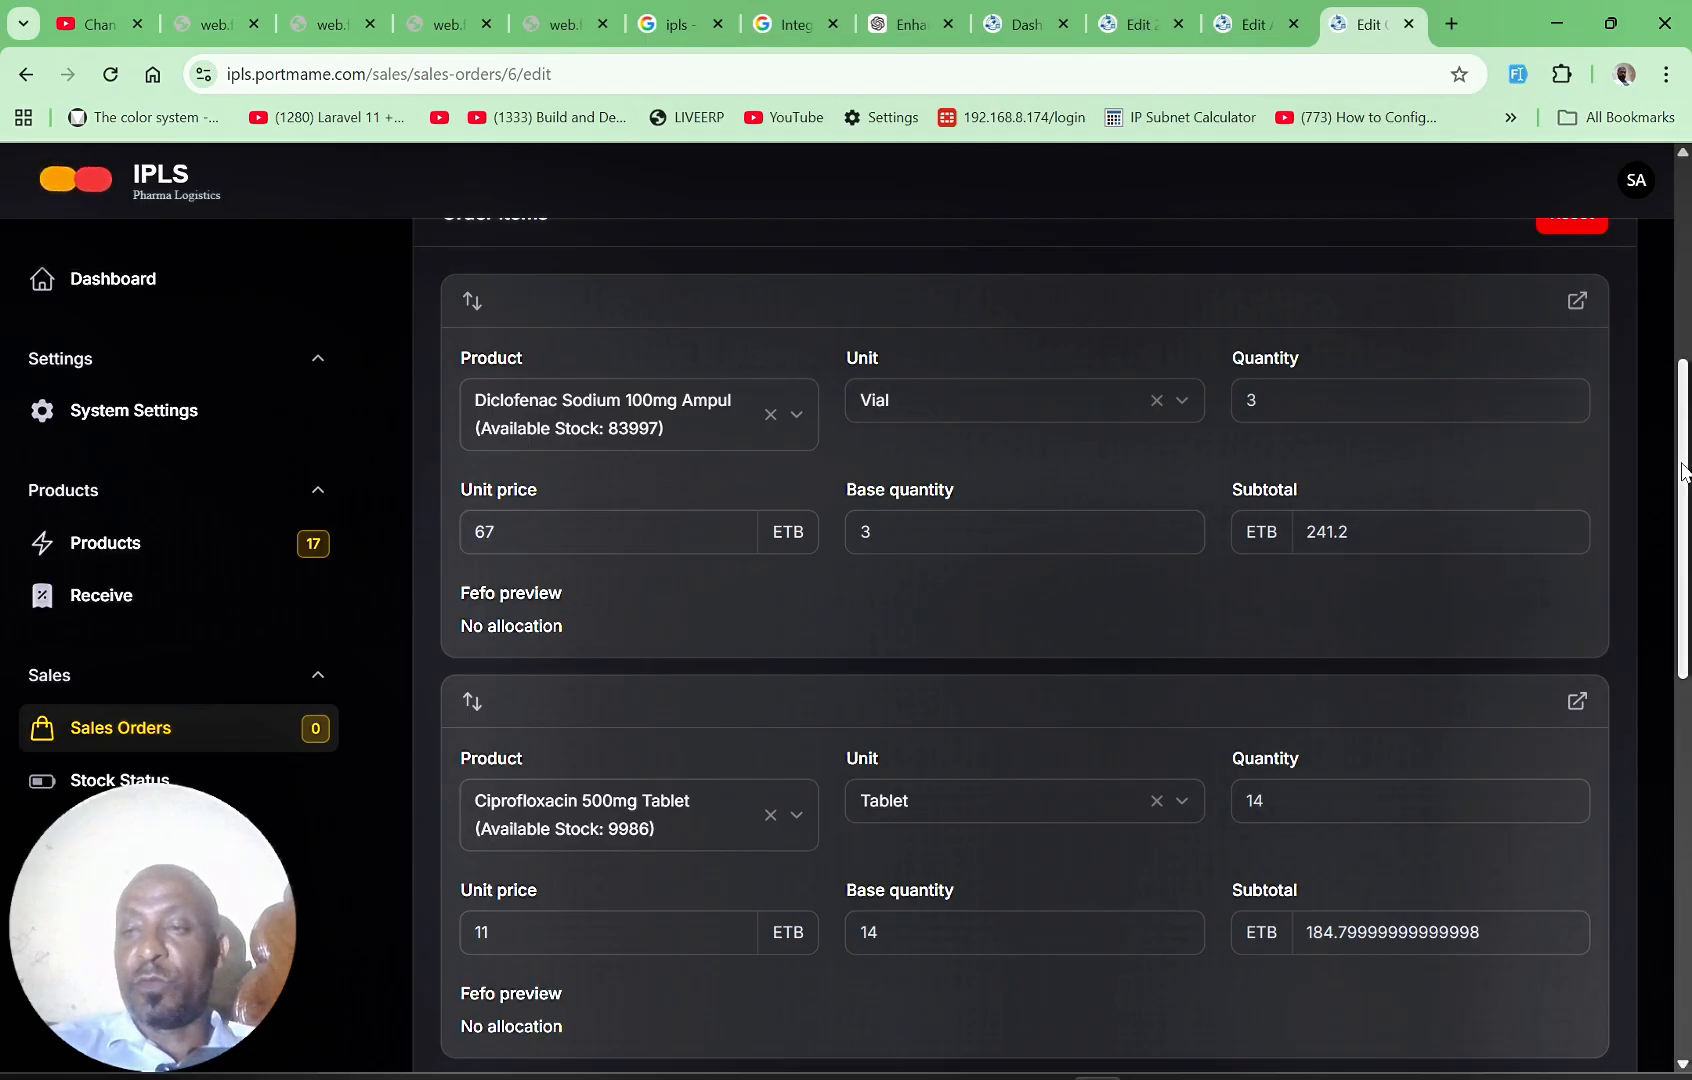
drag(1684, 472, 1650, 262)
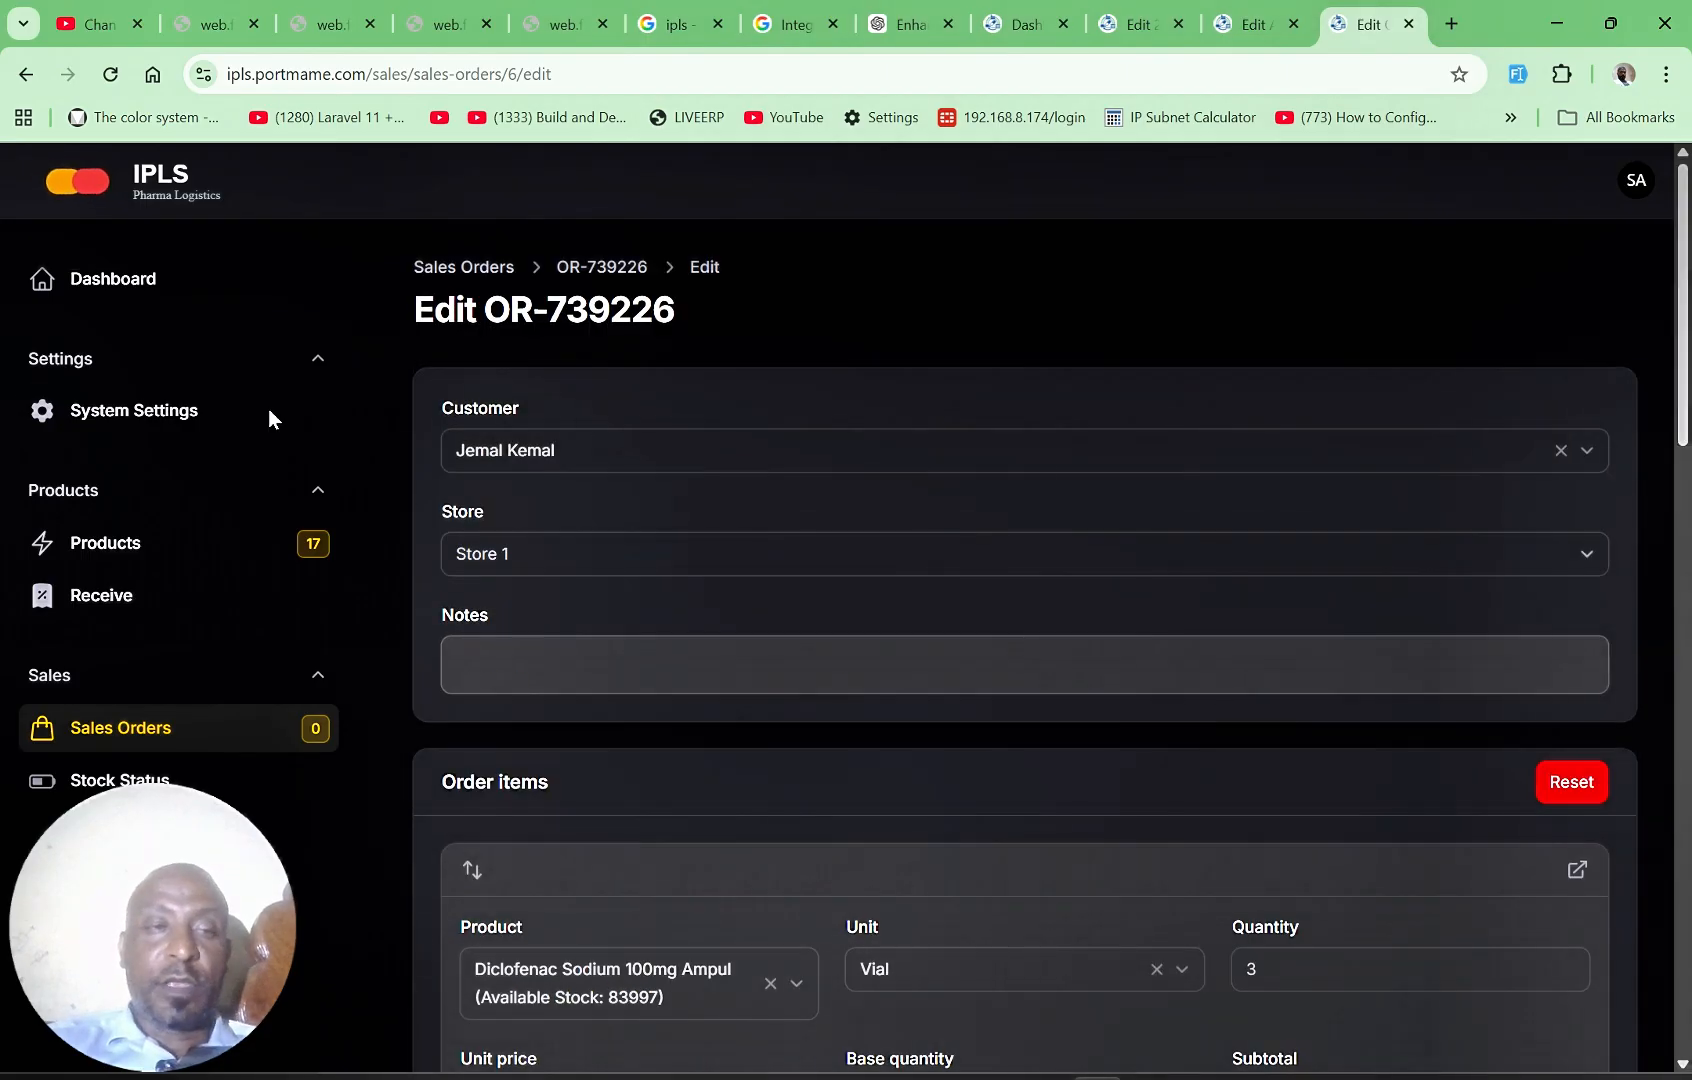
Step: Check the cancel window in the system settings and open the cancelled sales order totalling 390.00
click(146, 422)
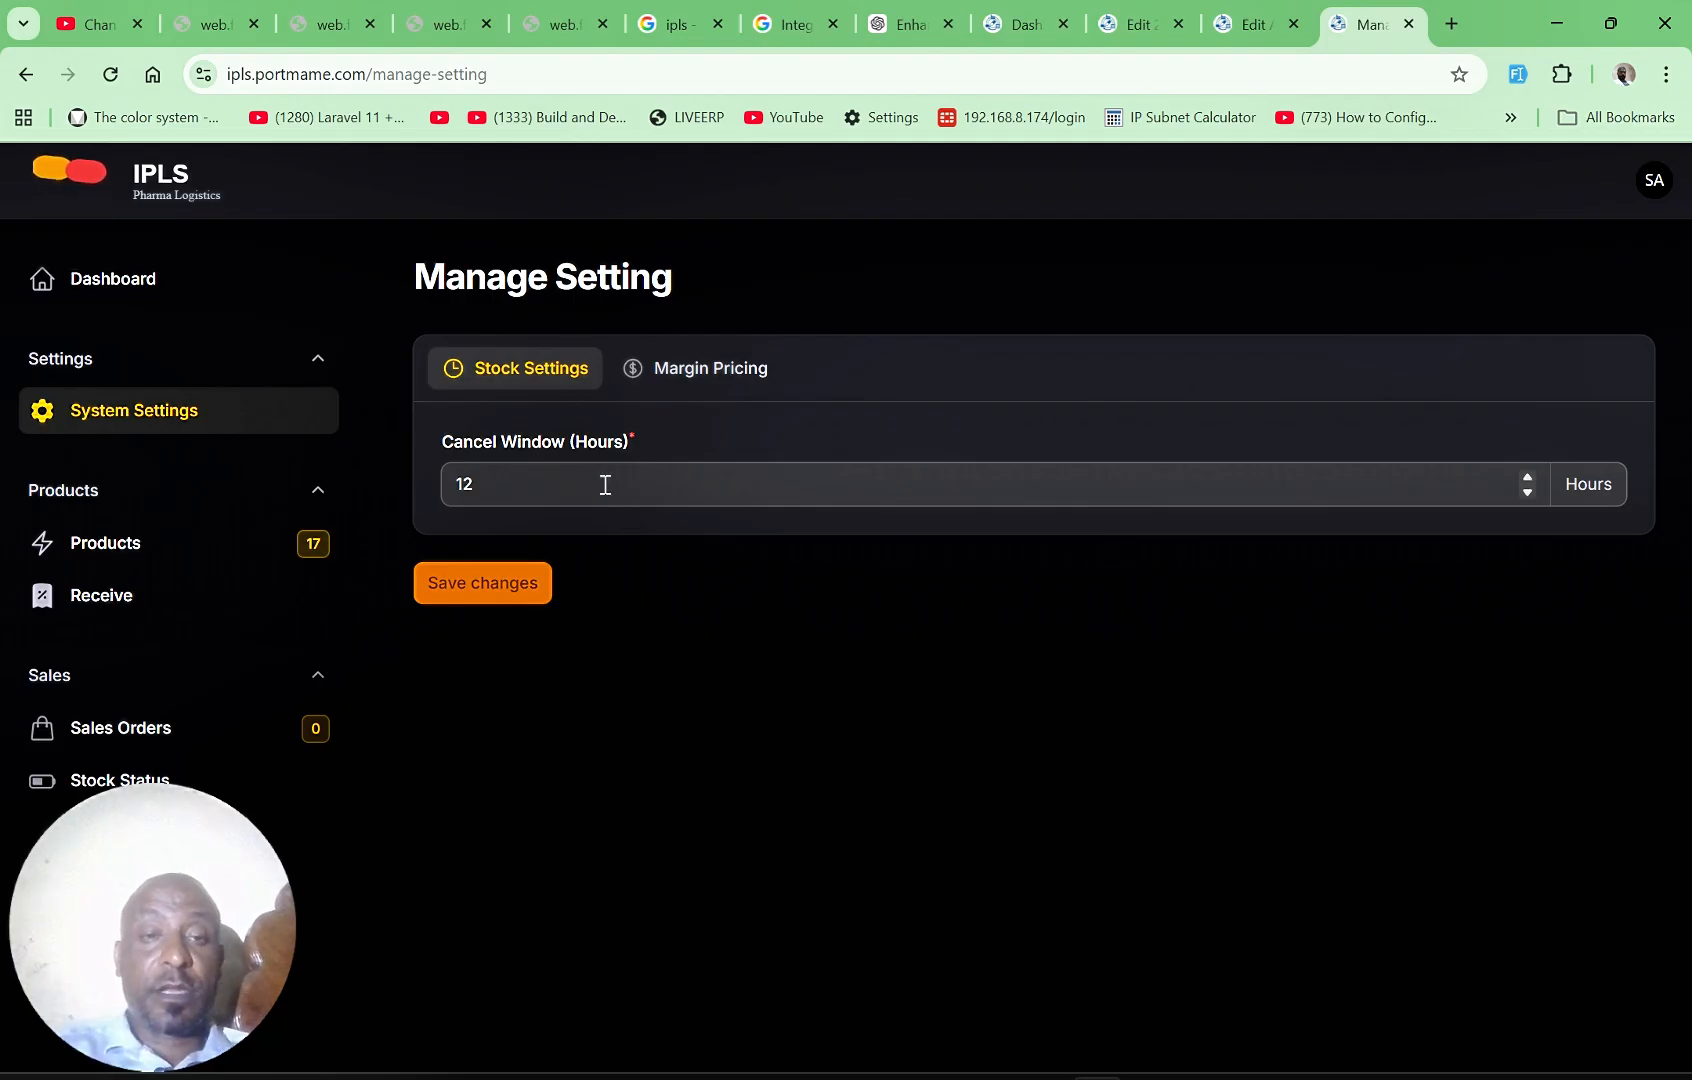
click(174, 730)
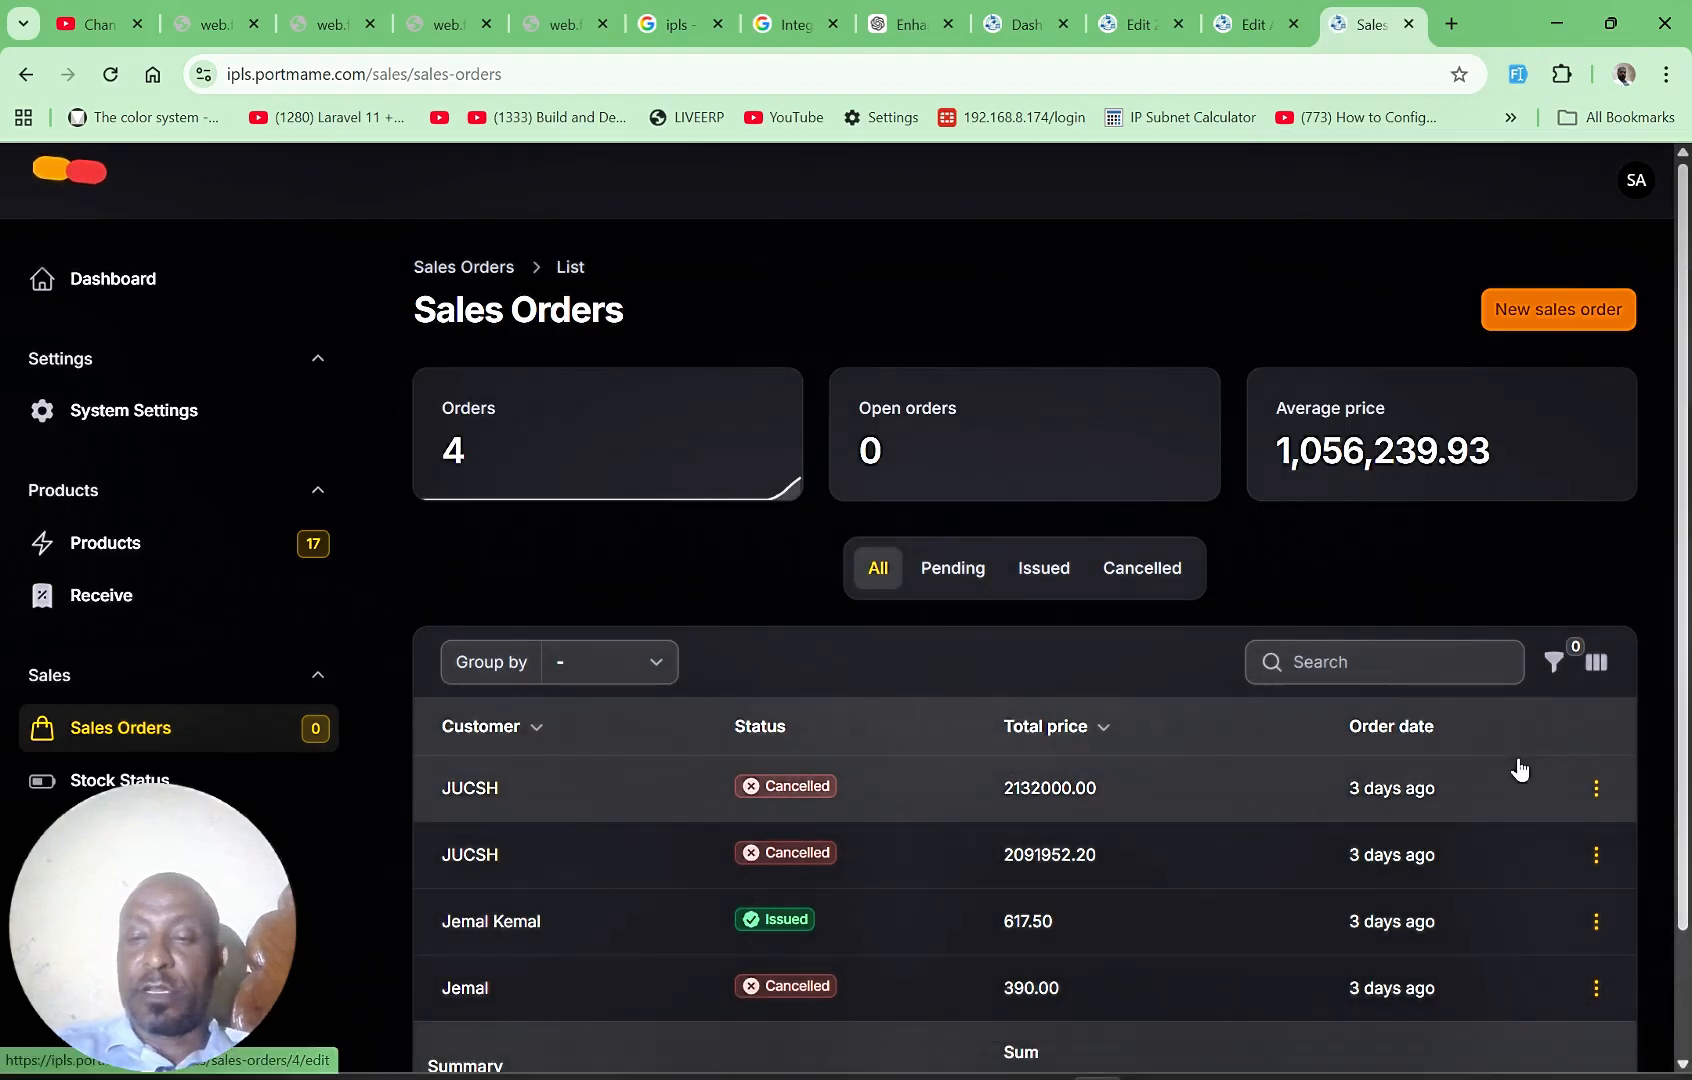
scroll(1684, 855, down, 2)
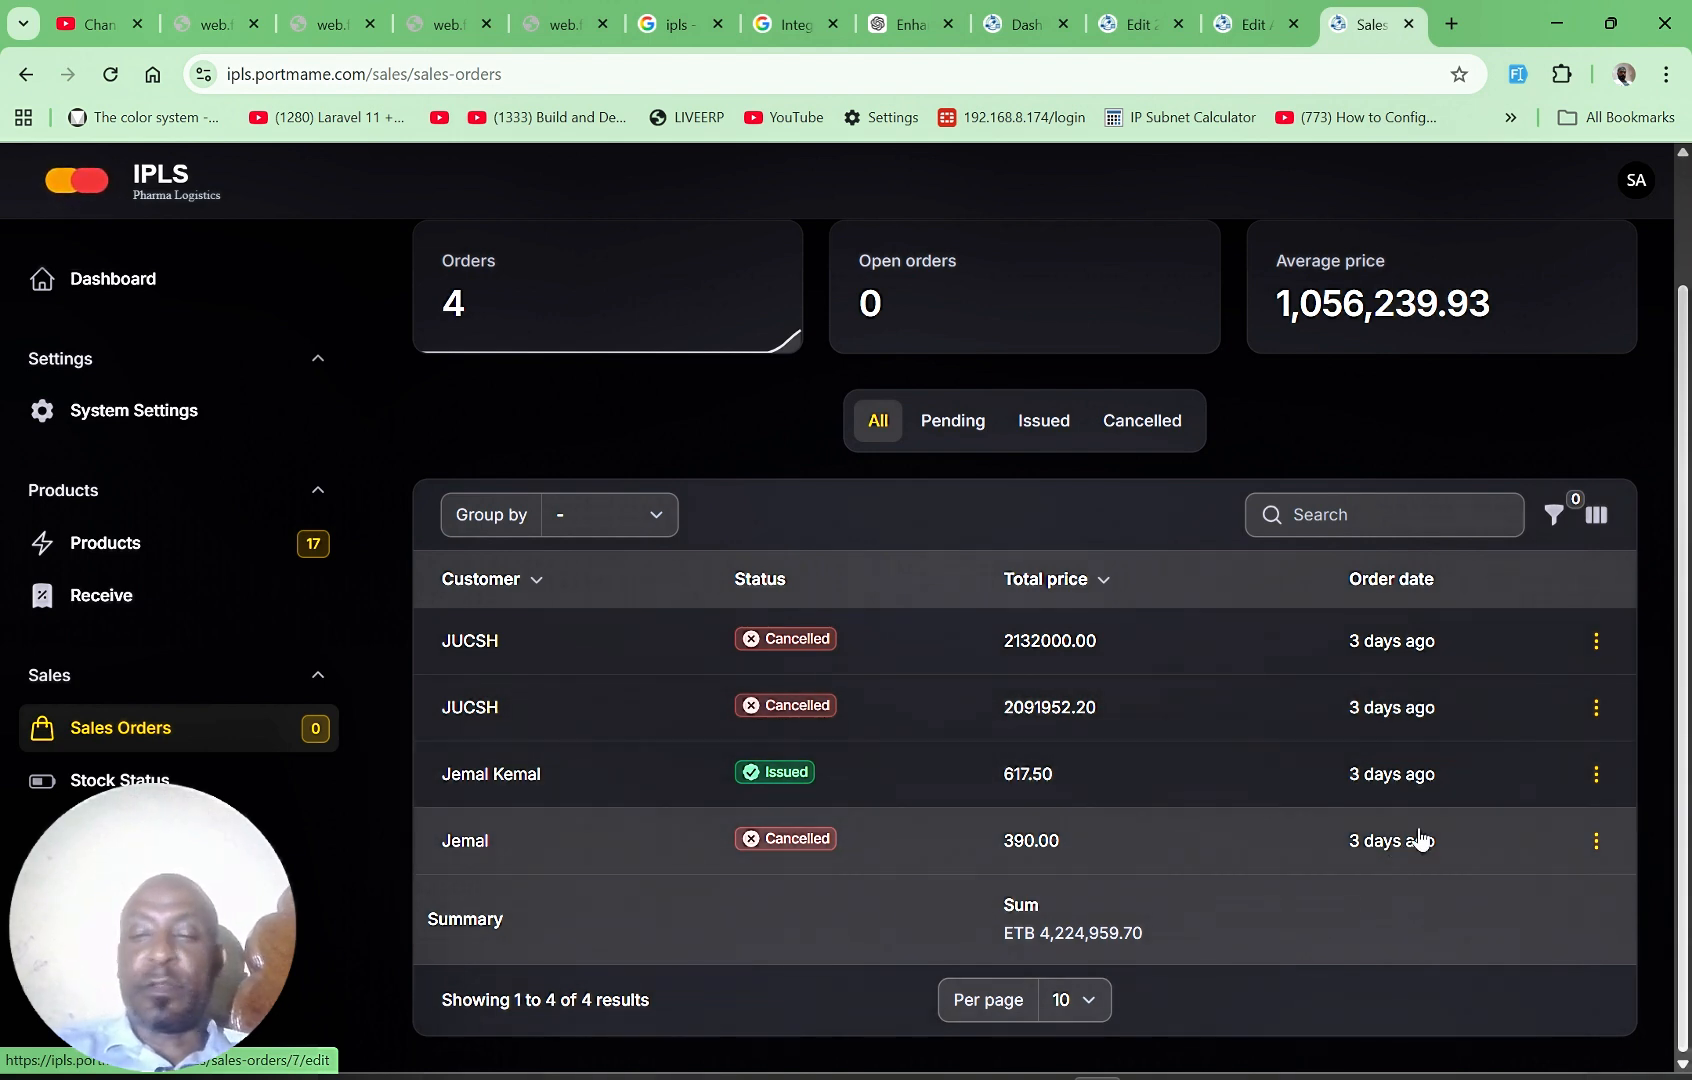
click(1597, 846)
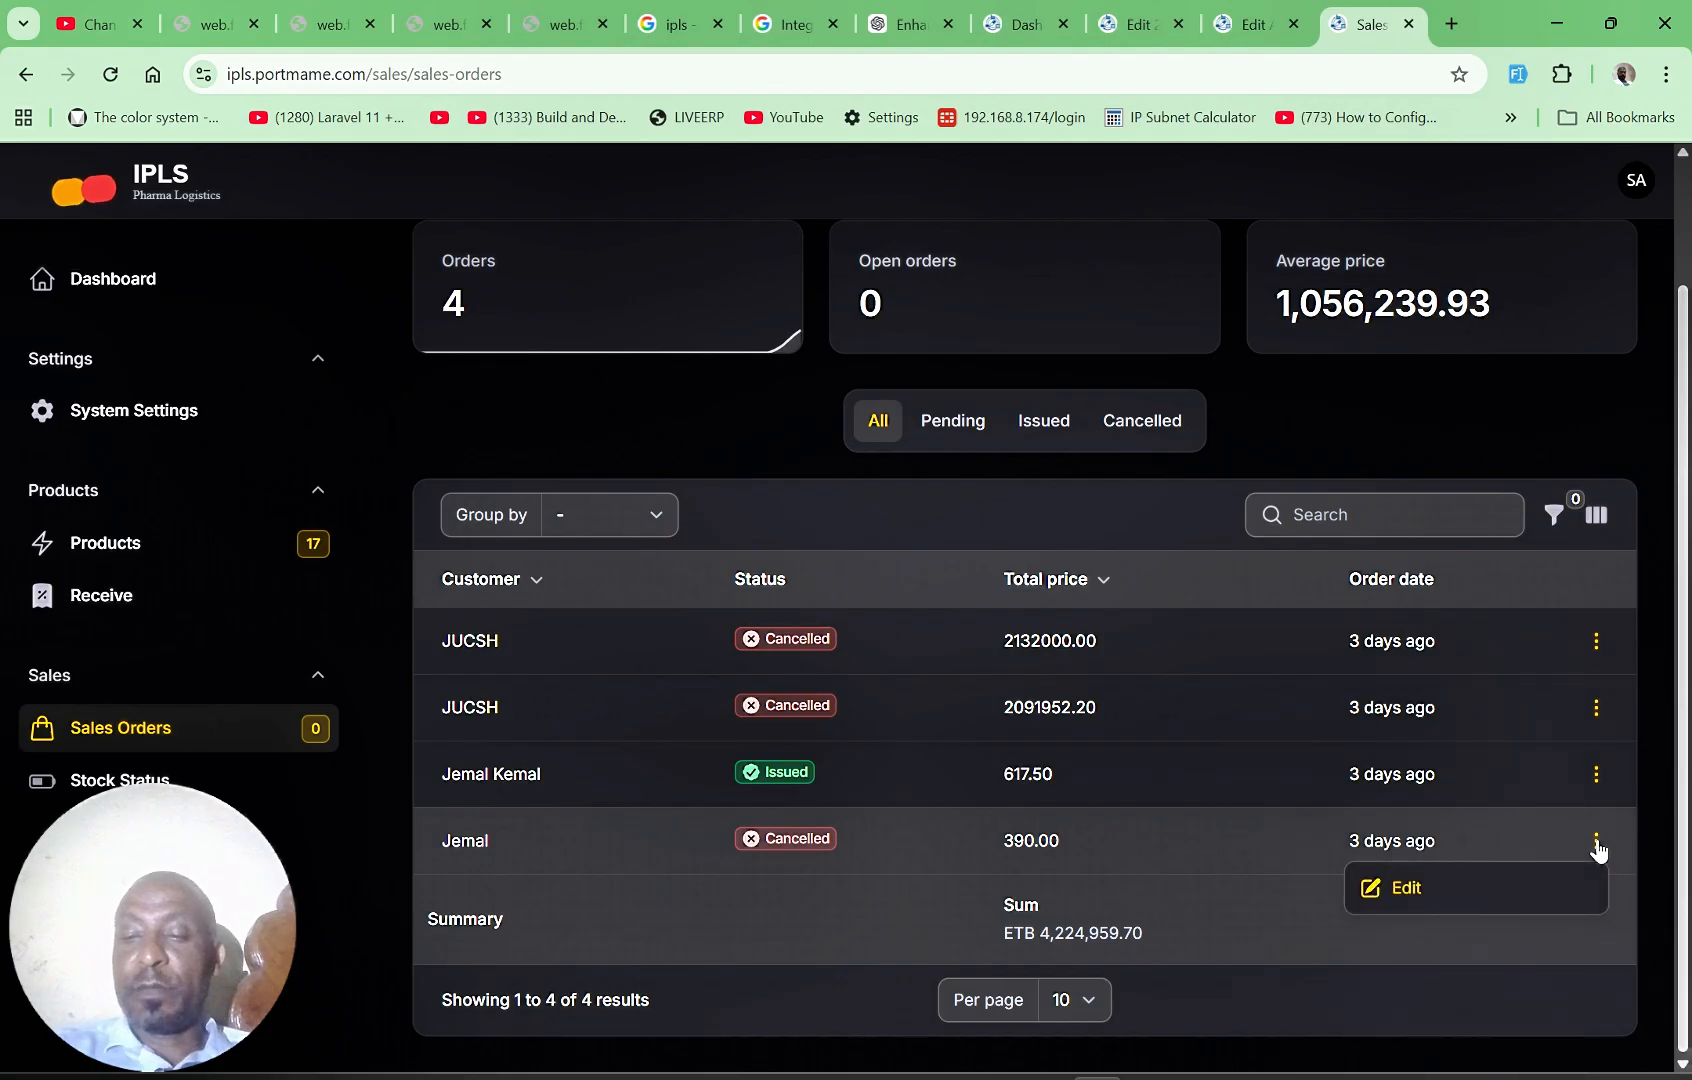
click(1411, 893)
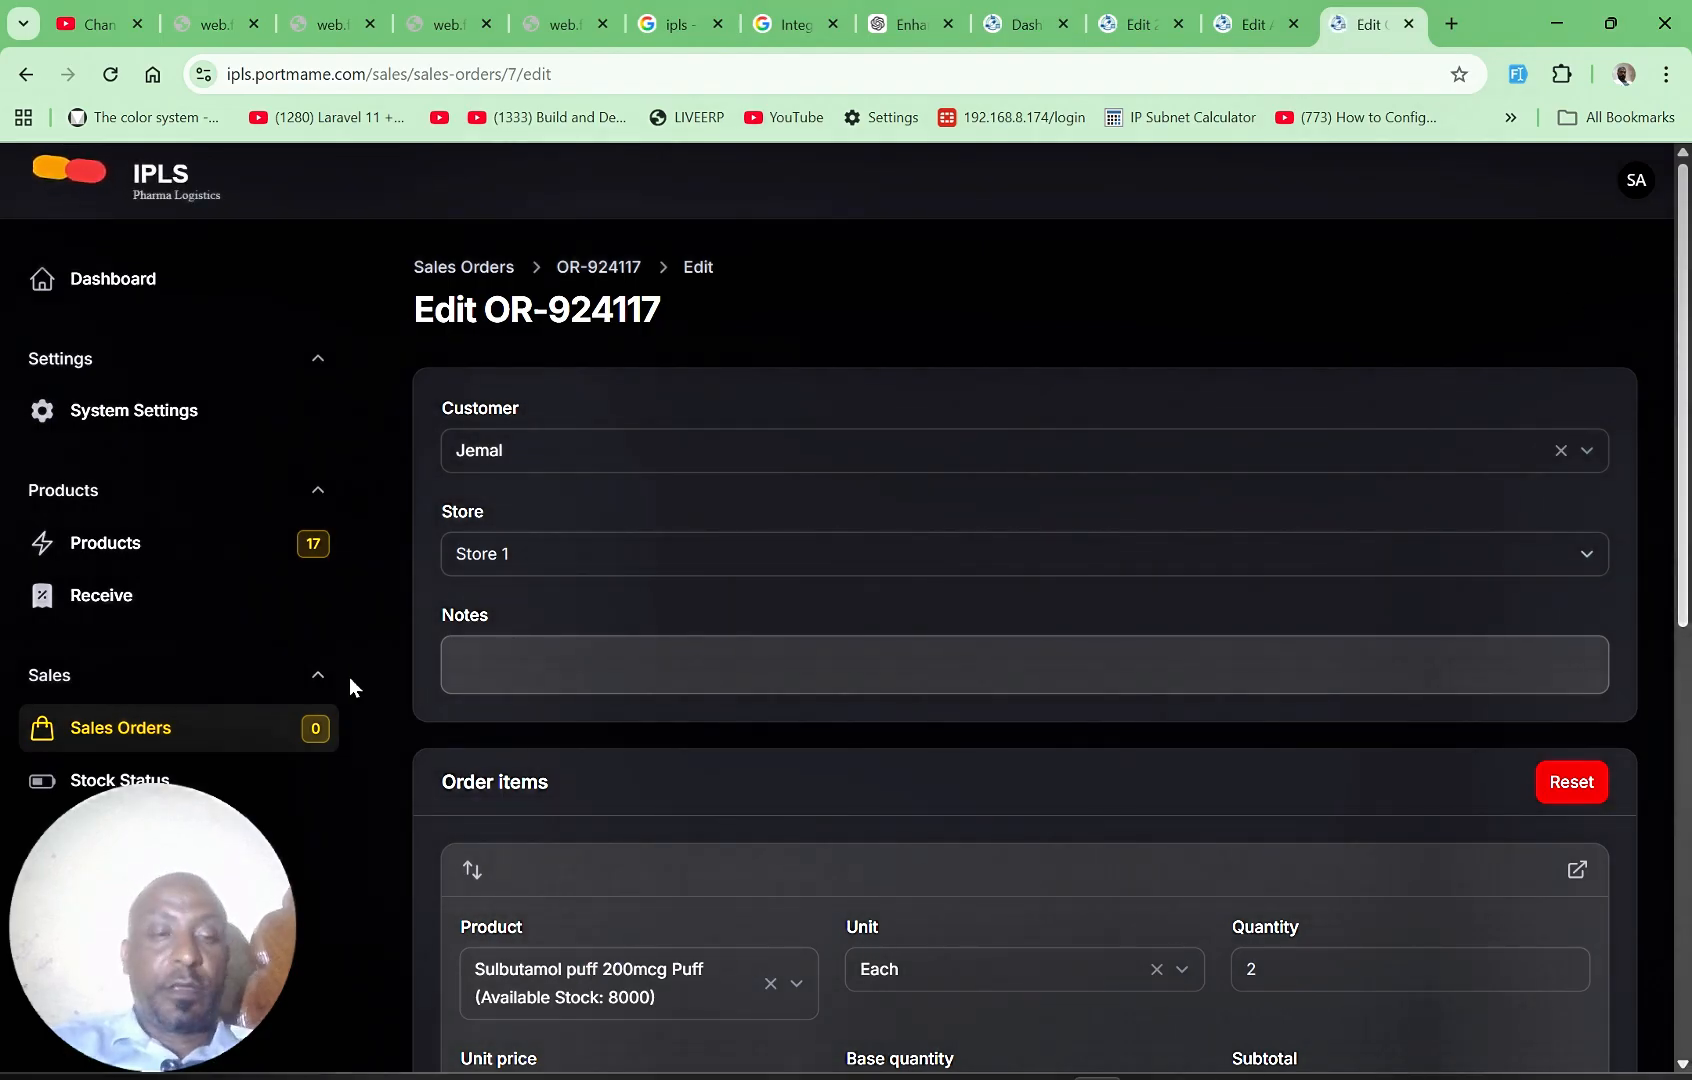
Step: Return to the sales orders list and start a new sales order
click(104, 727)
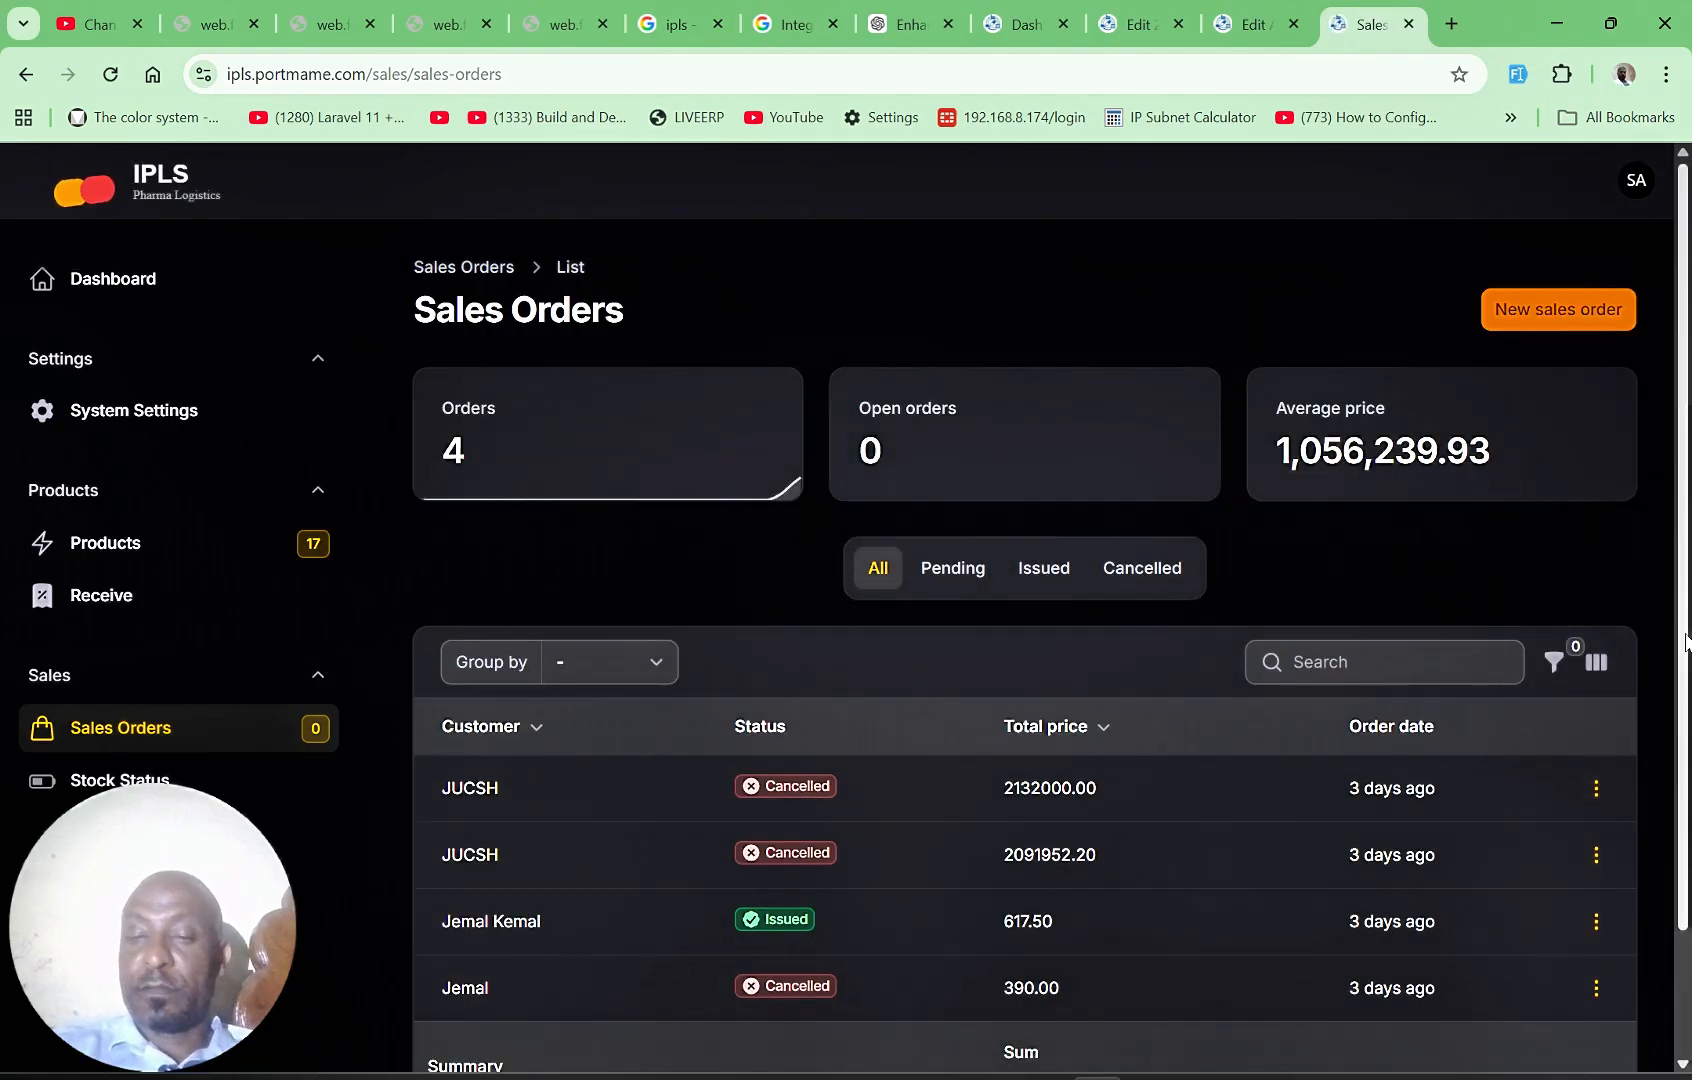
drag(1686, 641, 1684, 985)
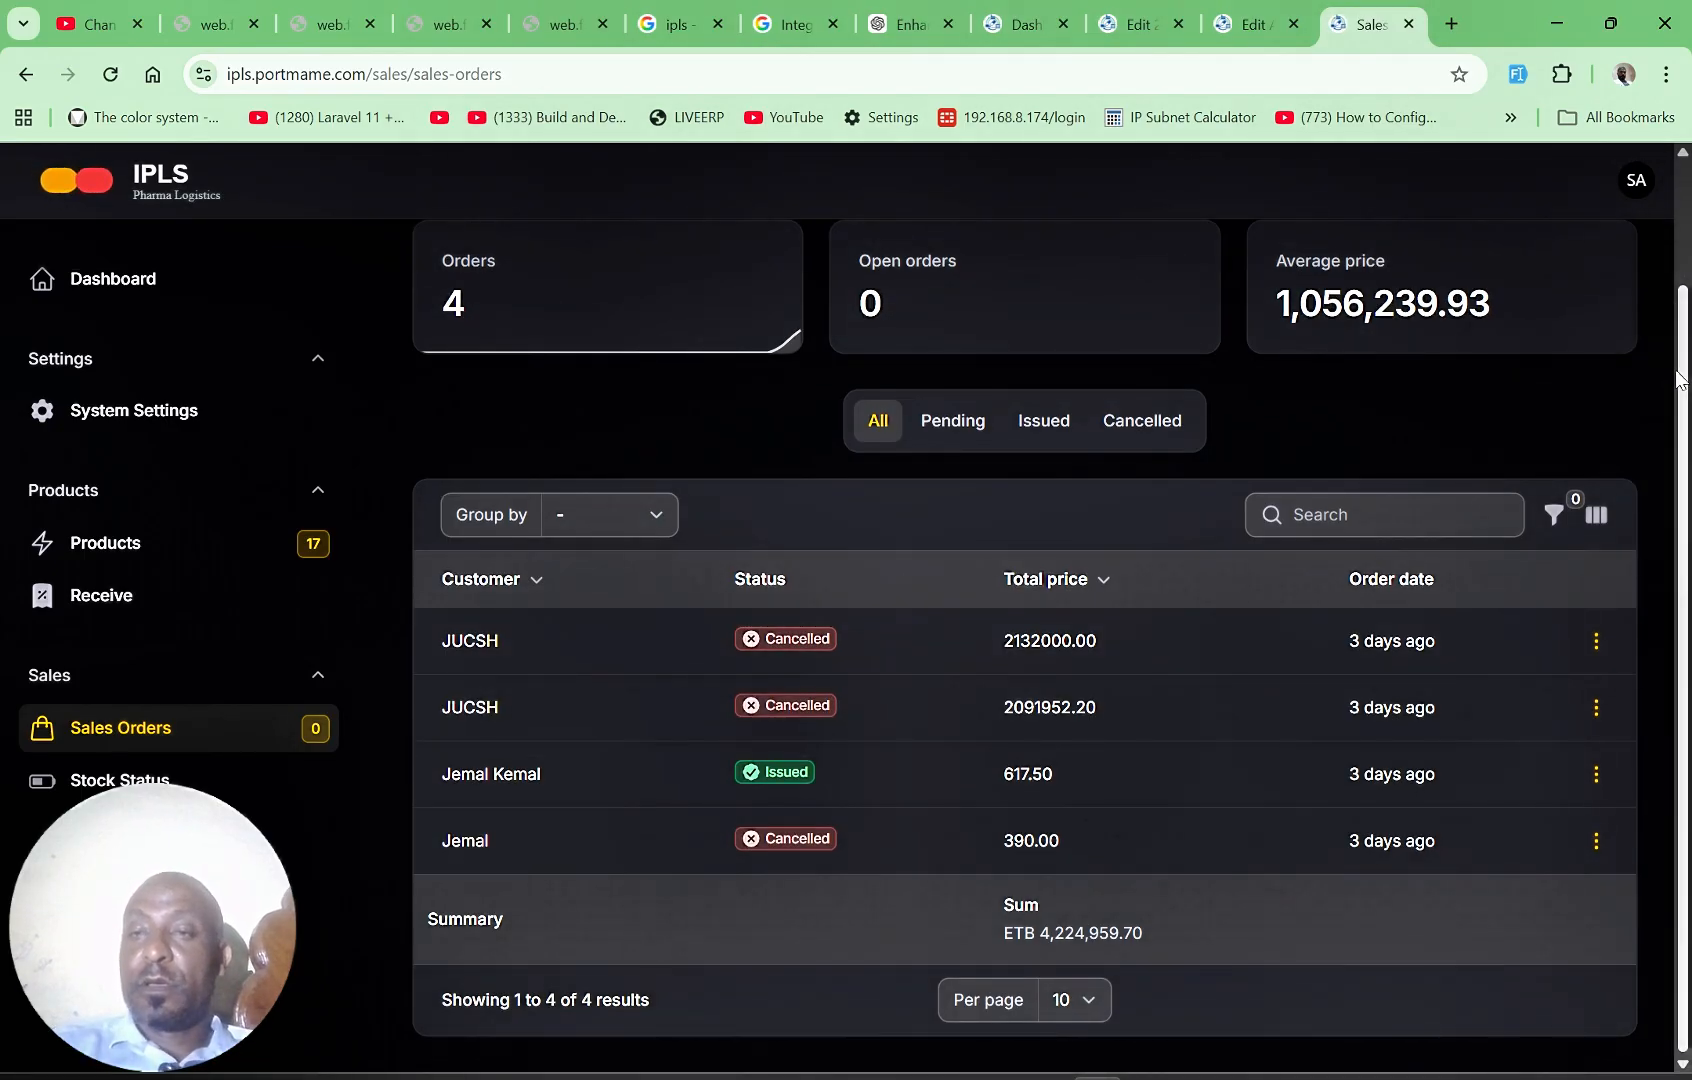
scroll(1680, 372, up, 2)
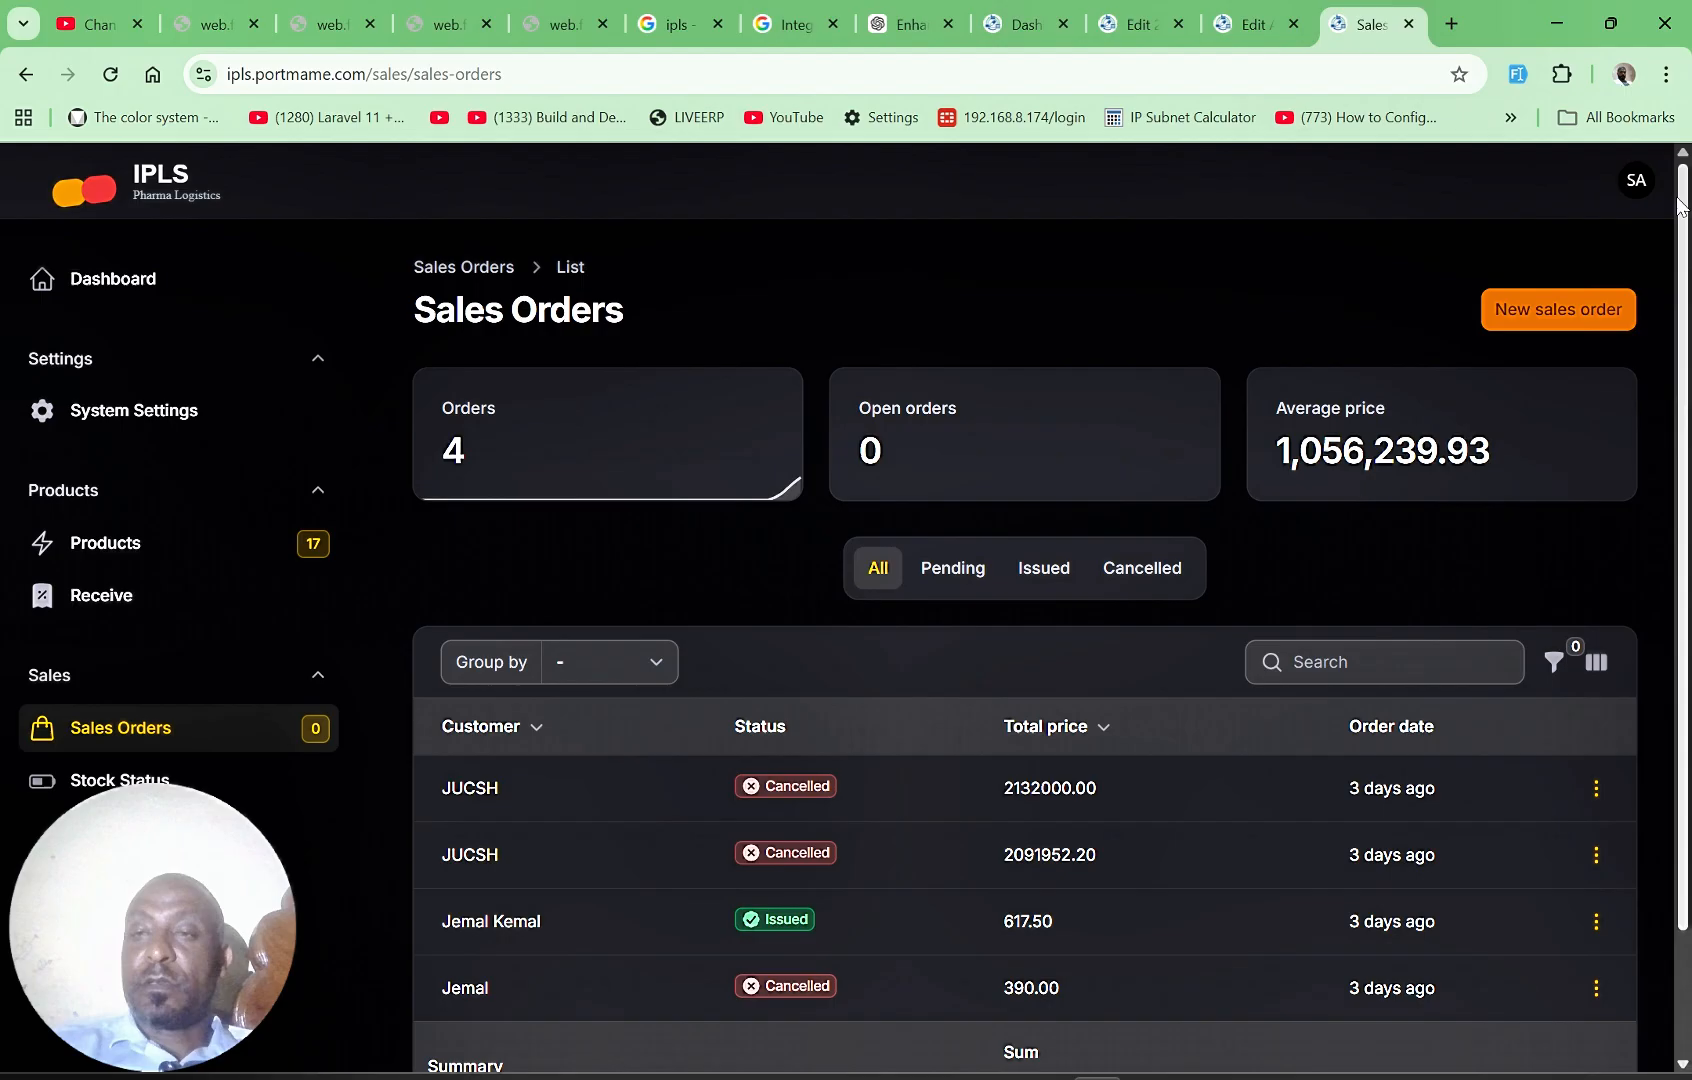
click(1568, 318)
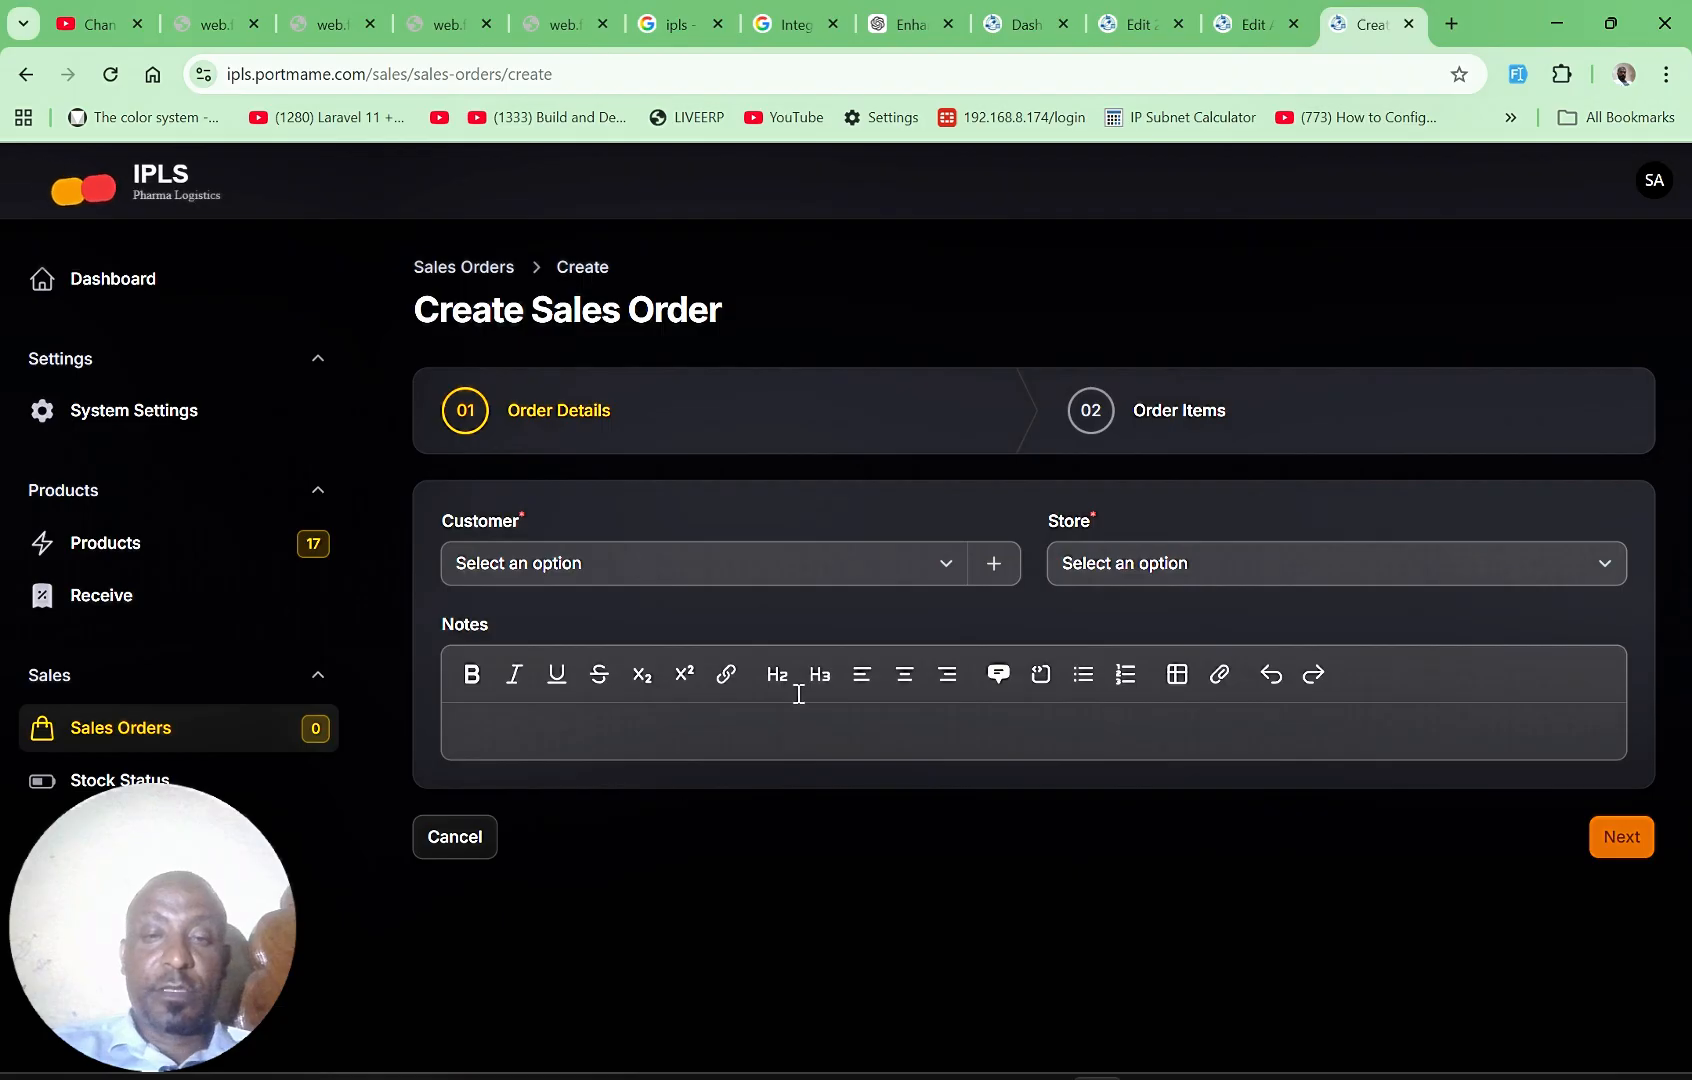
click(940, 572)
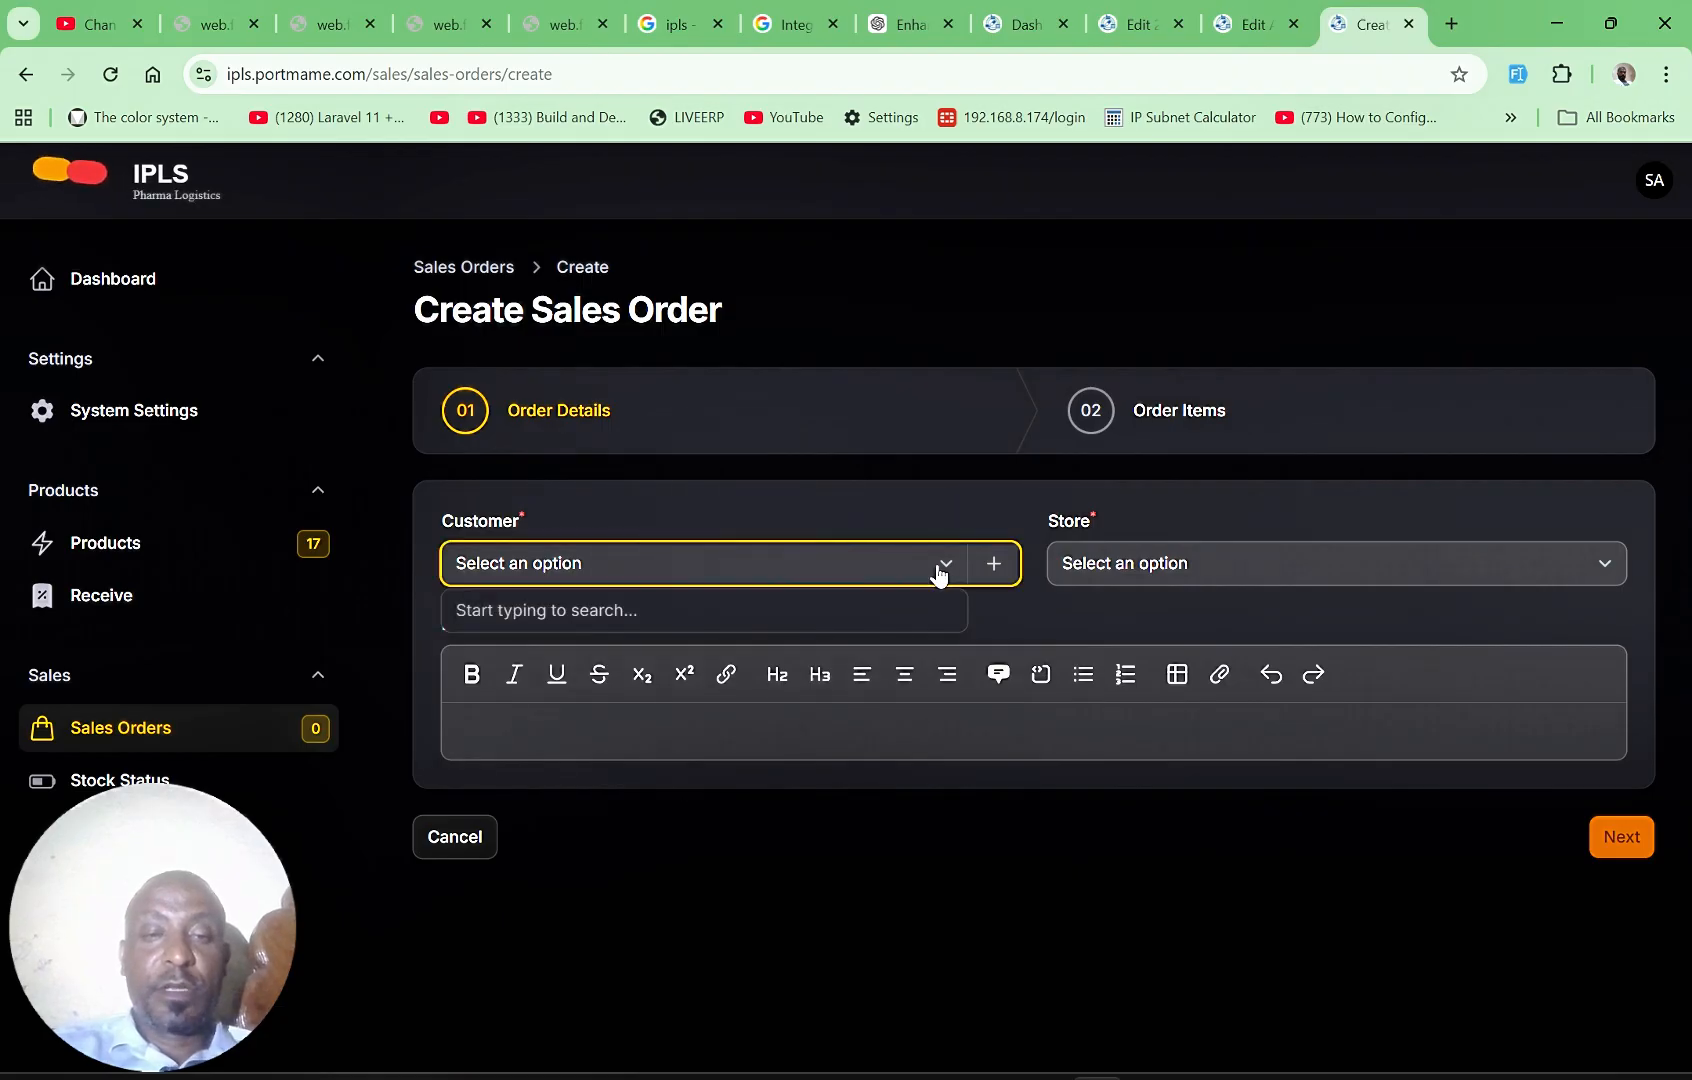
click(995, 570)
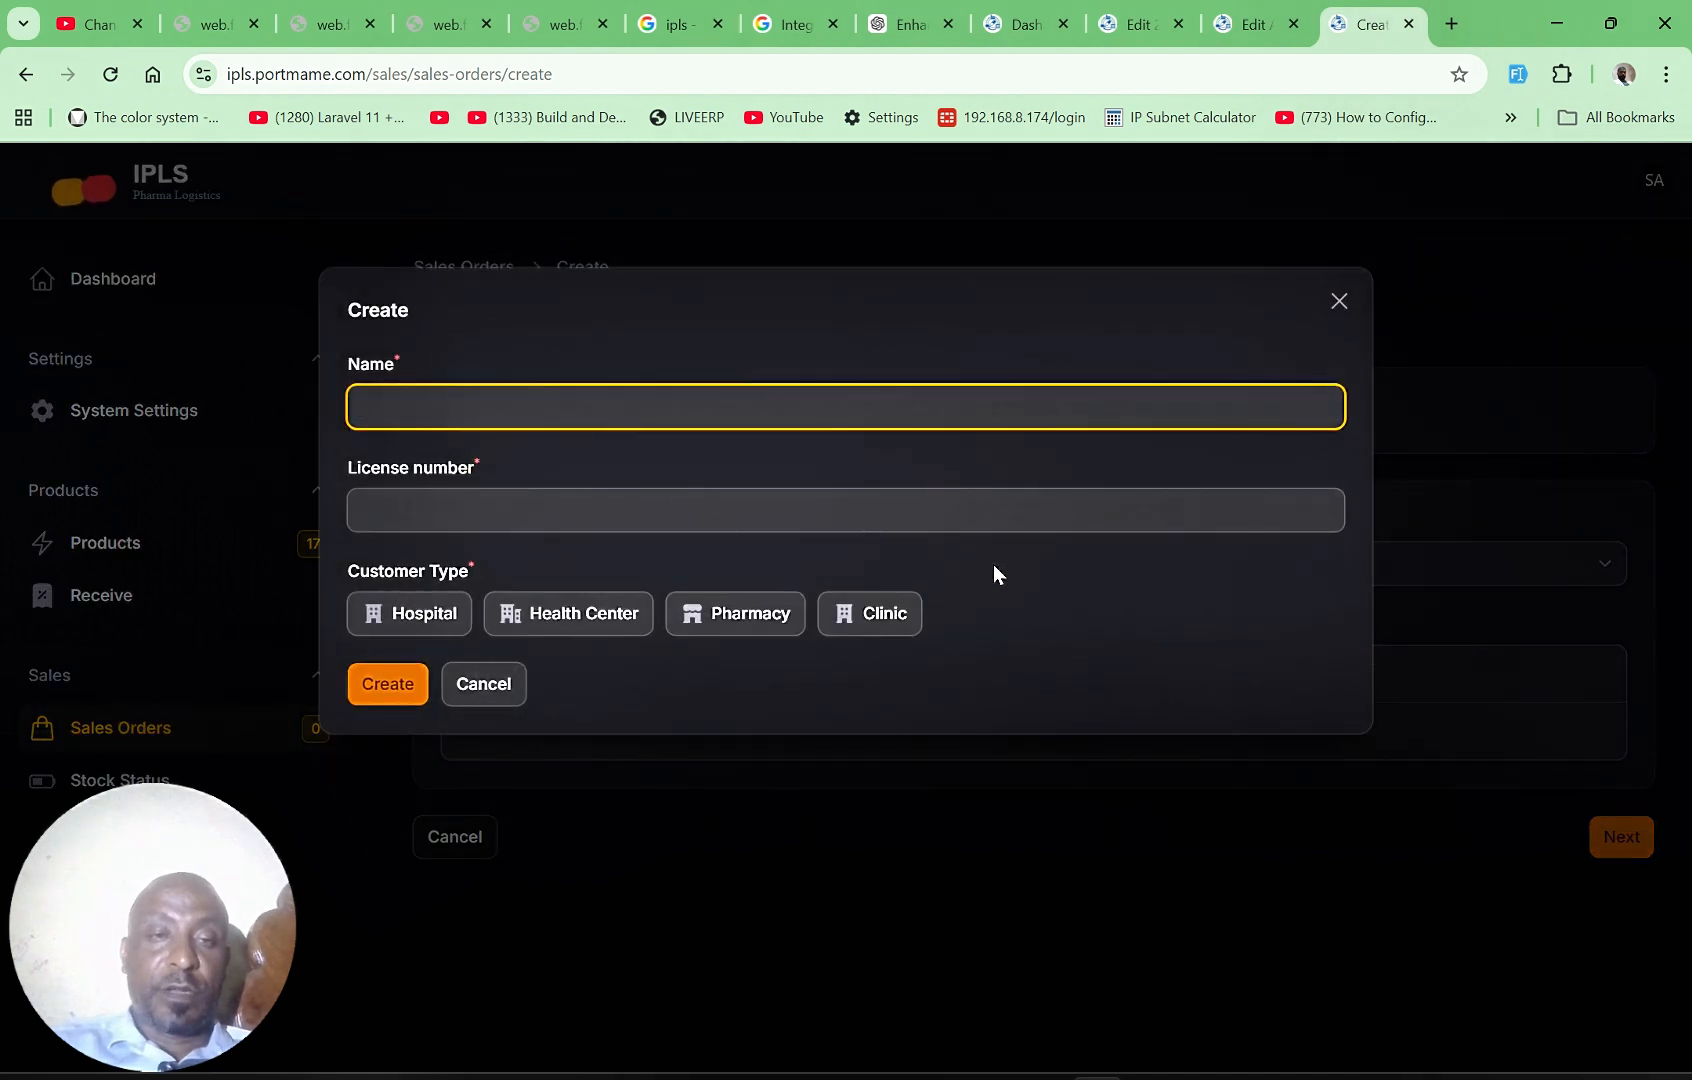
click(1337, 302)
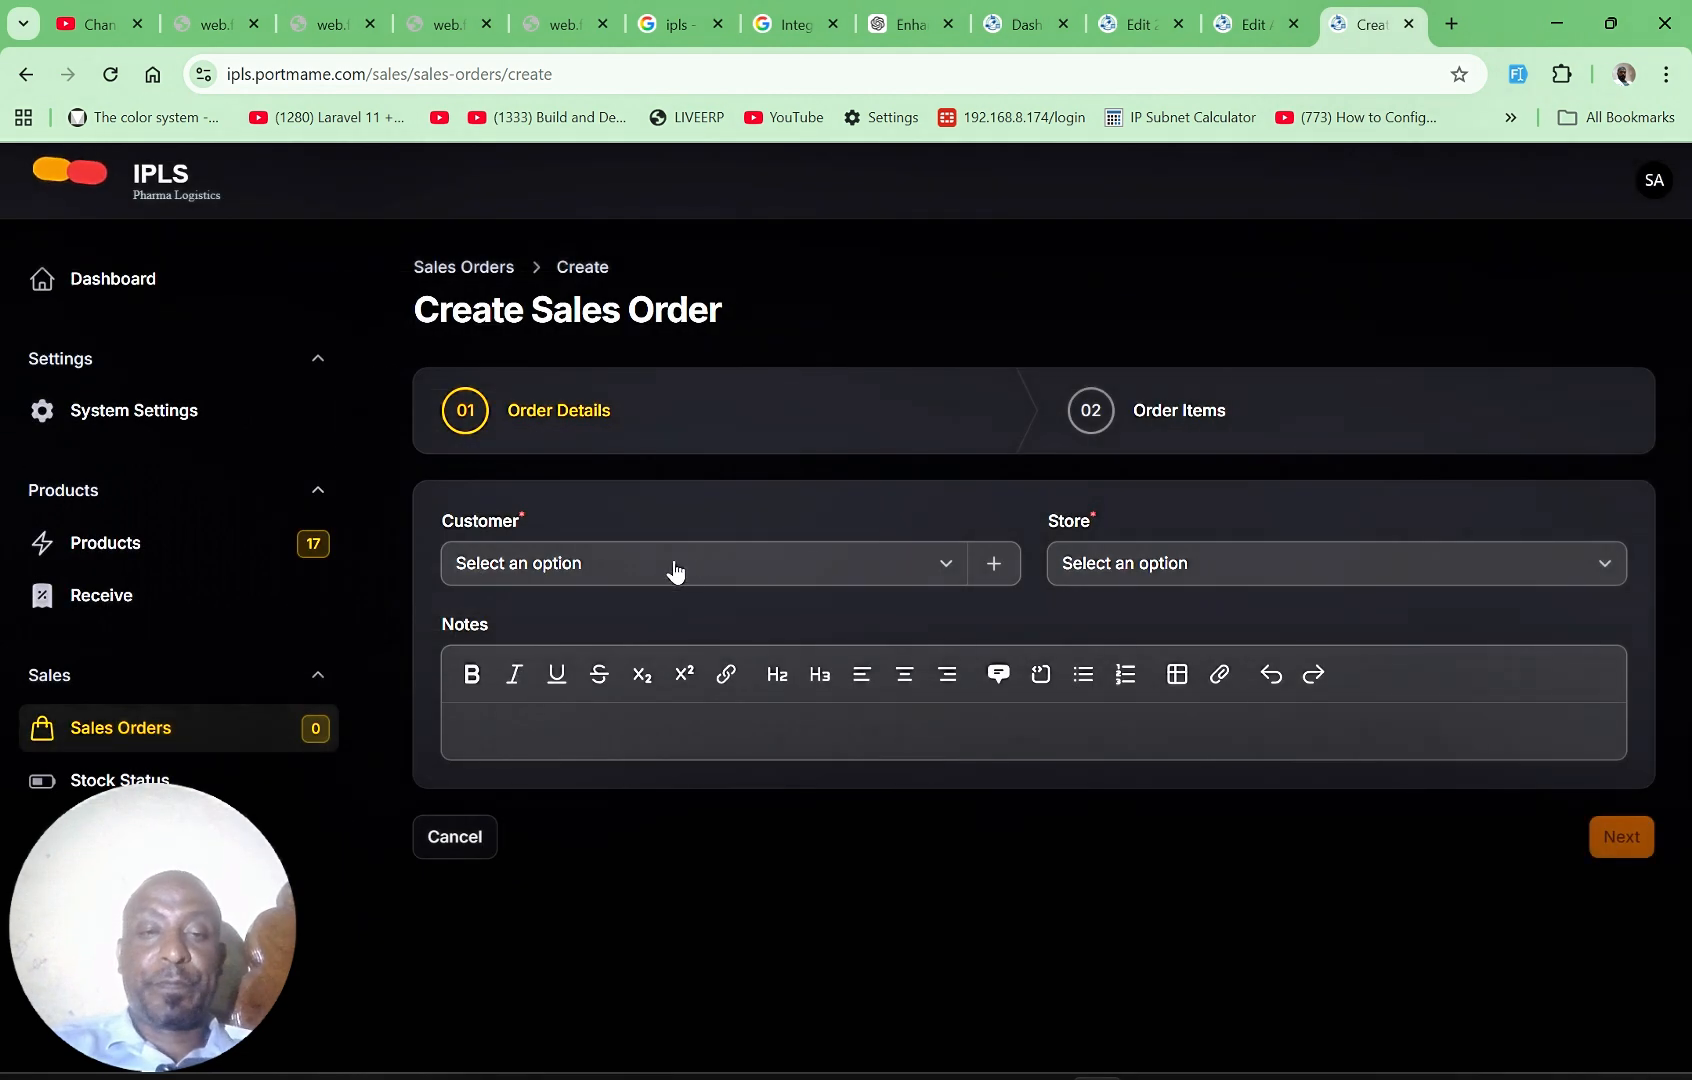
Step: Search the customers for "Juc" and set the first JUCSH match as the order's customer
click(668, 568)
text(J)
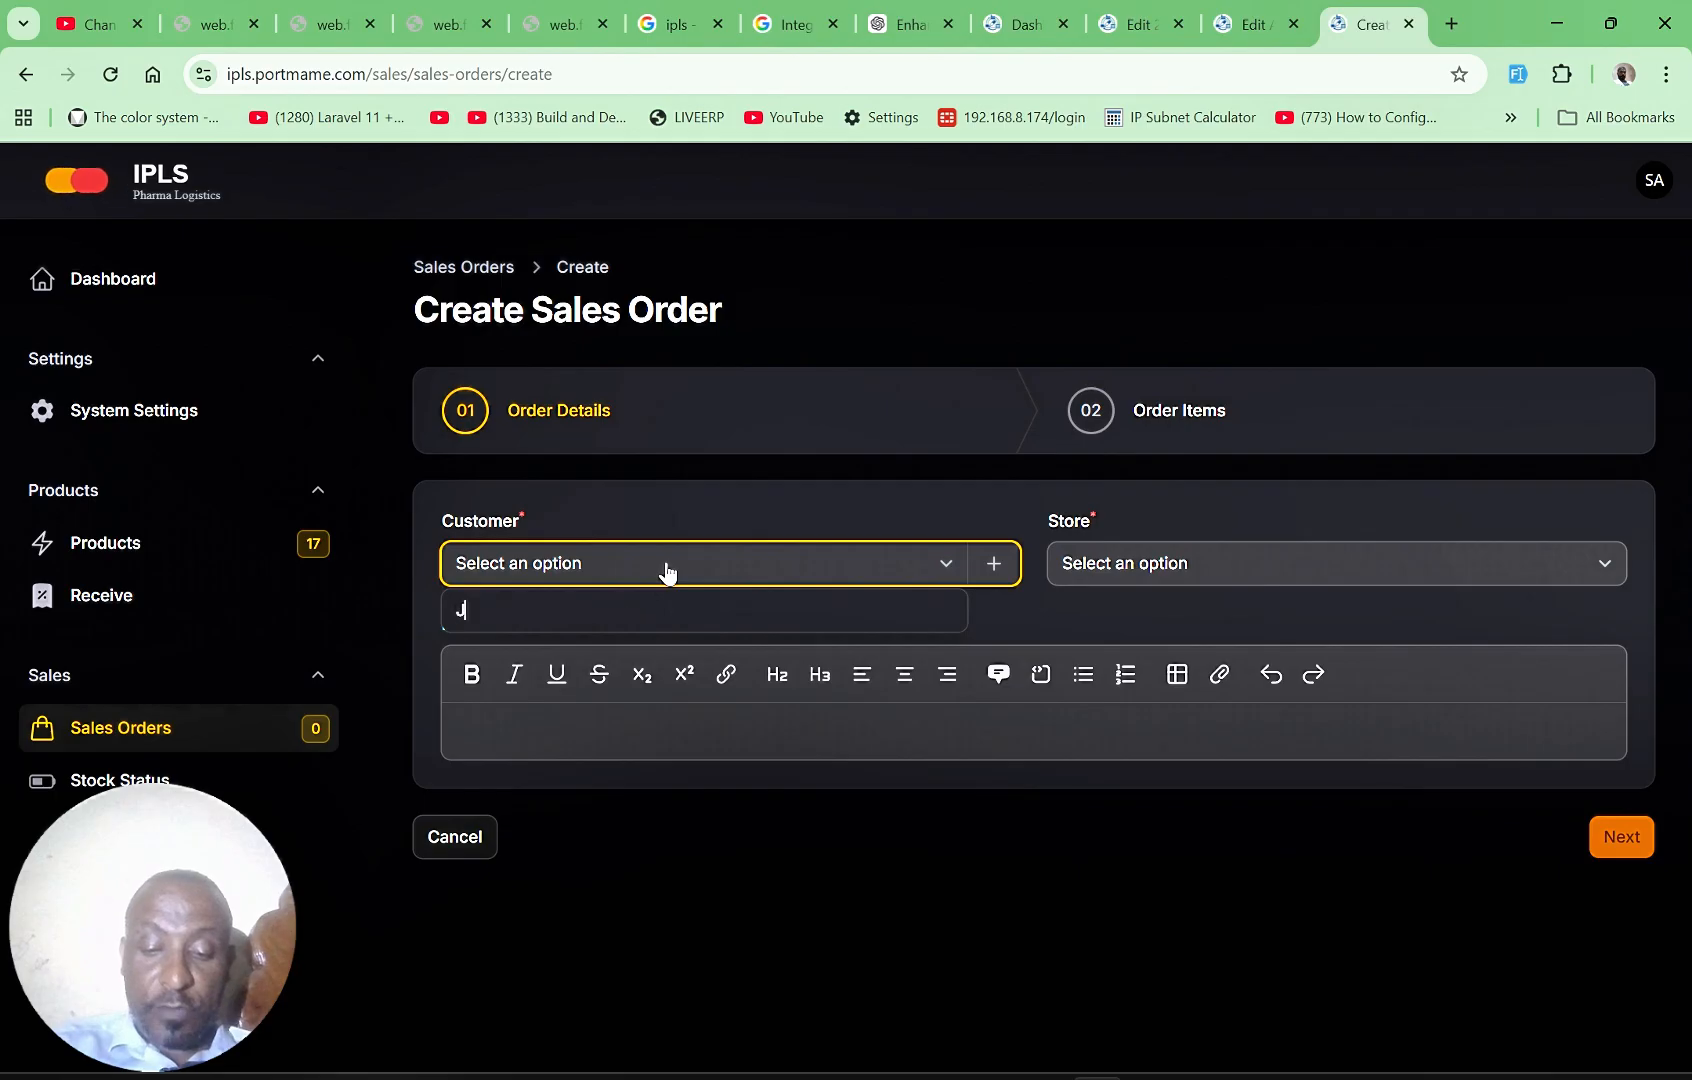
text(uc)
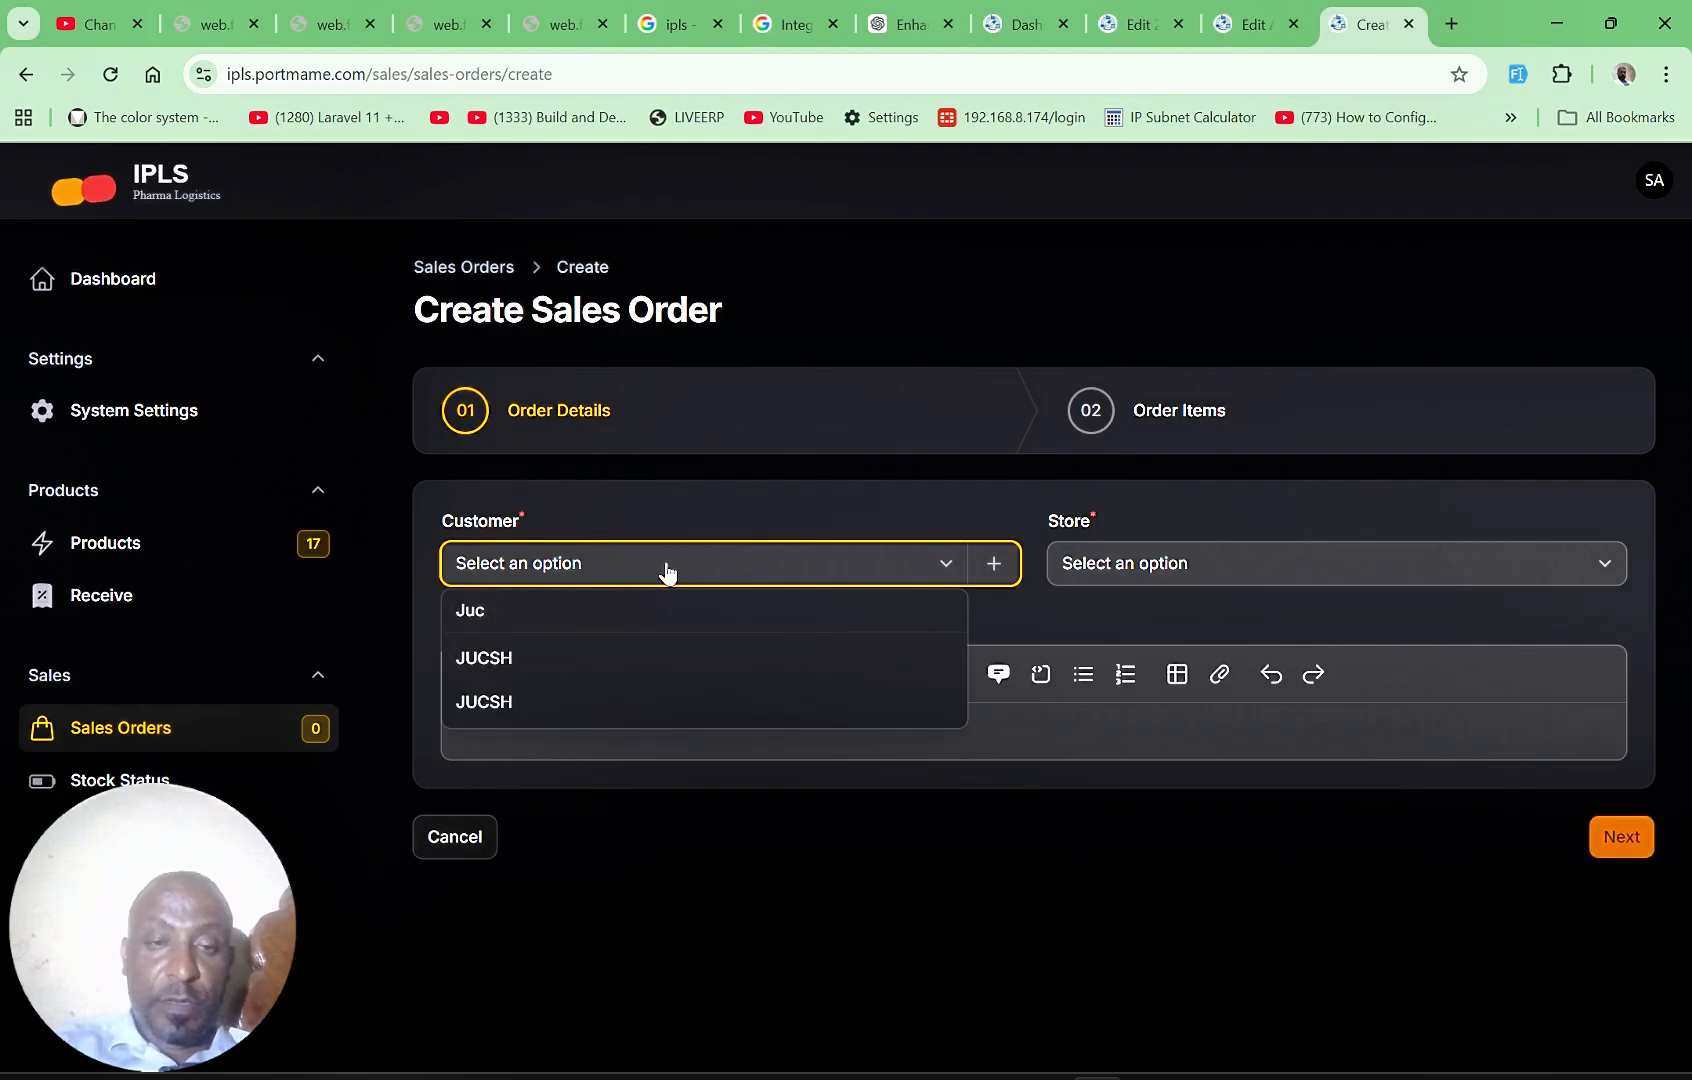
click(506, 658)
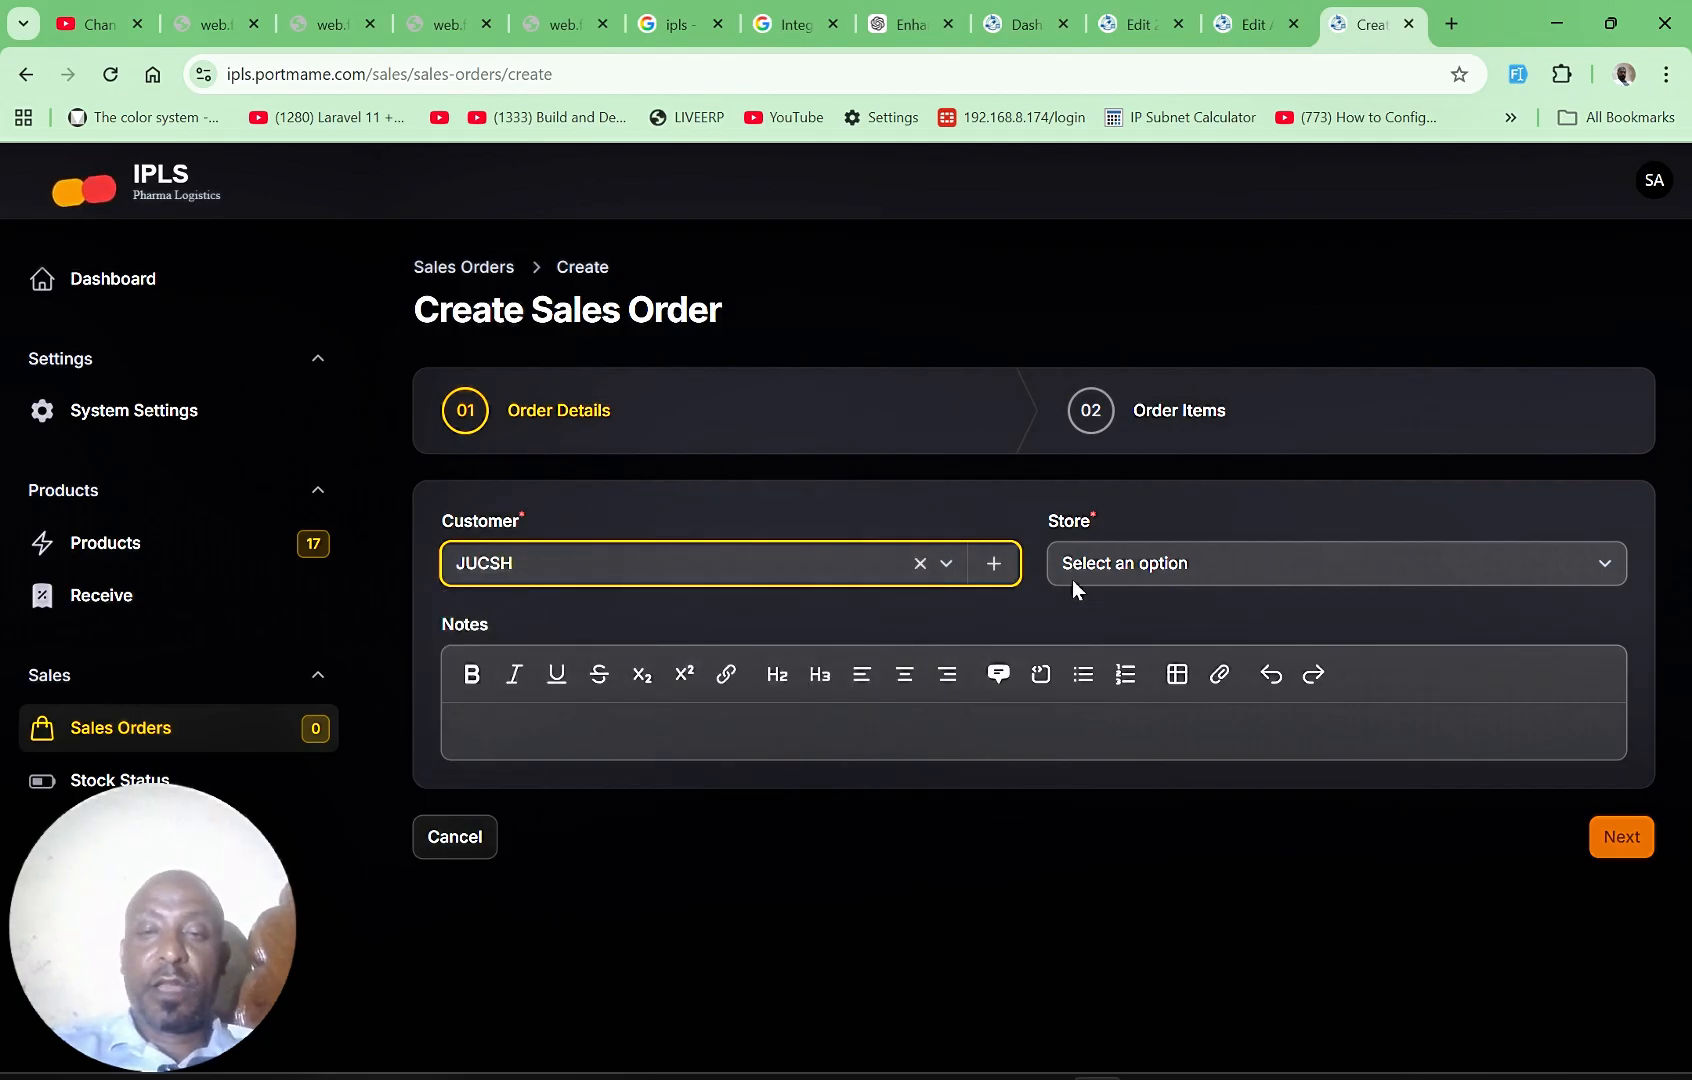
Step: Create a new customer of type Clinic for the order, entering the customer's name and license number
click(996, 566)
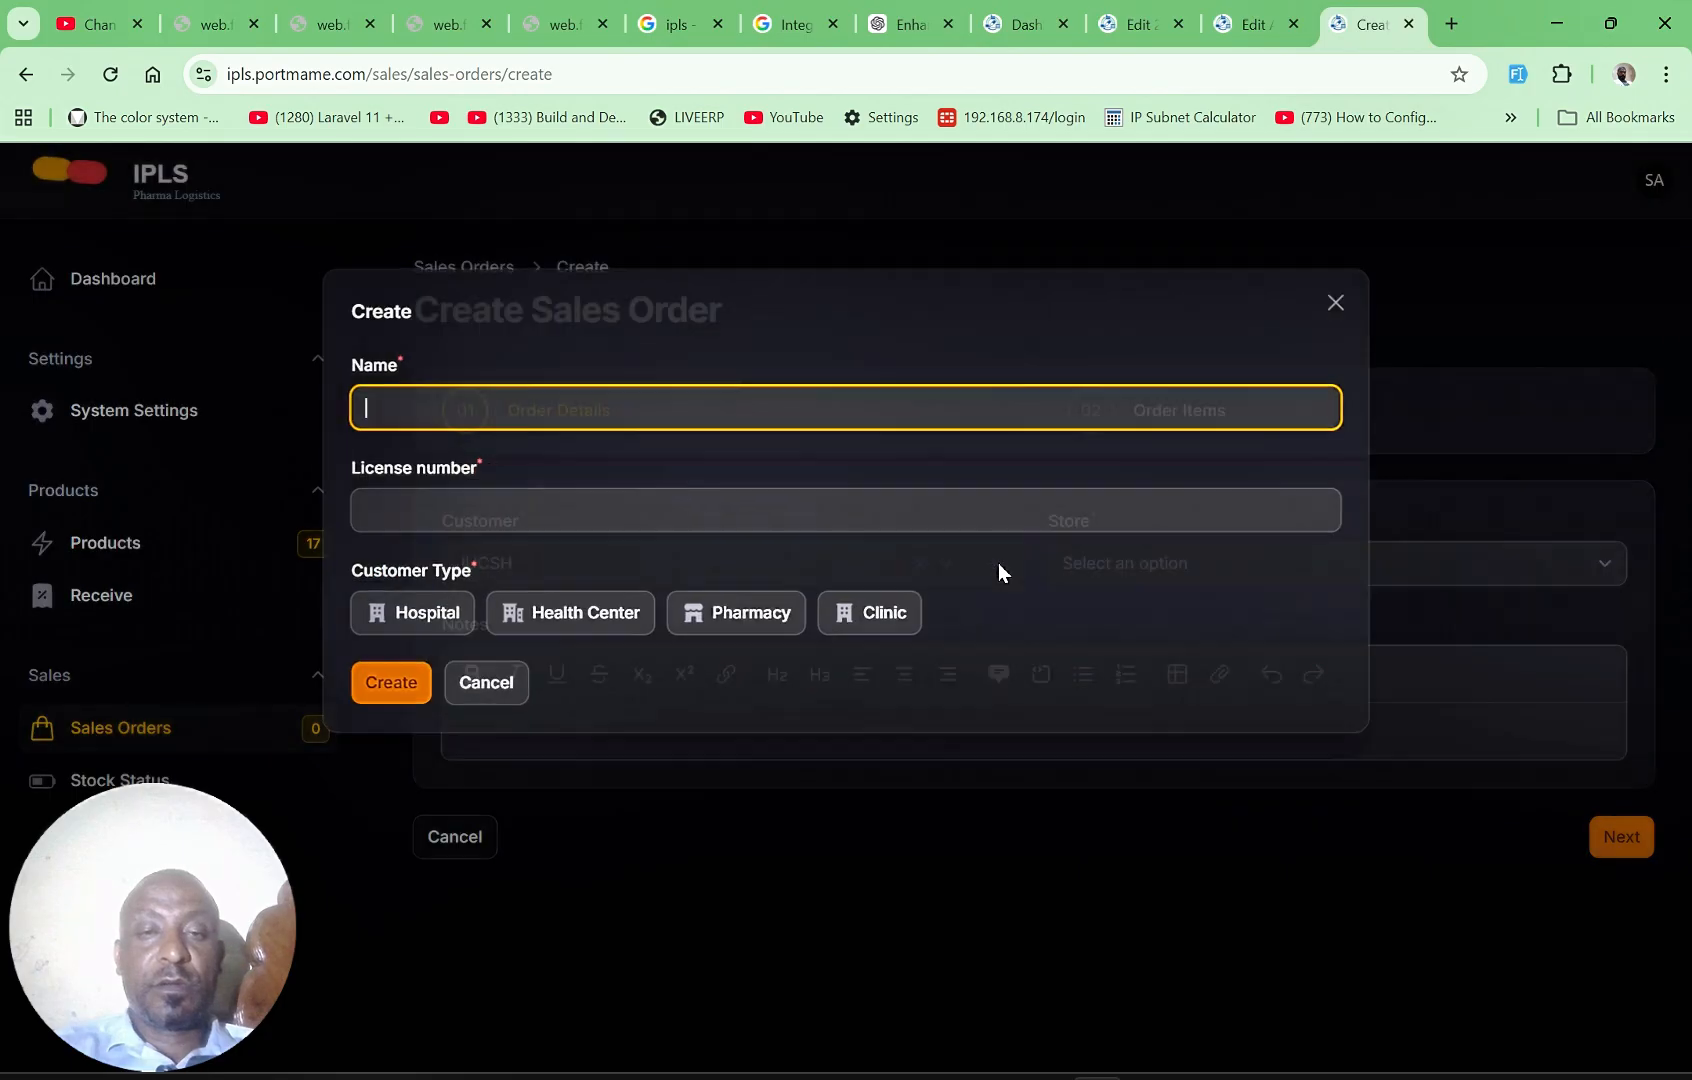
click(390, 404)
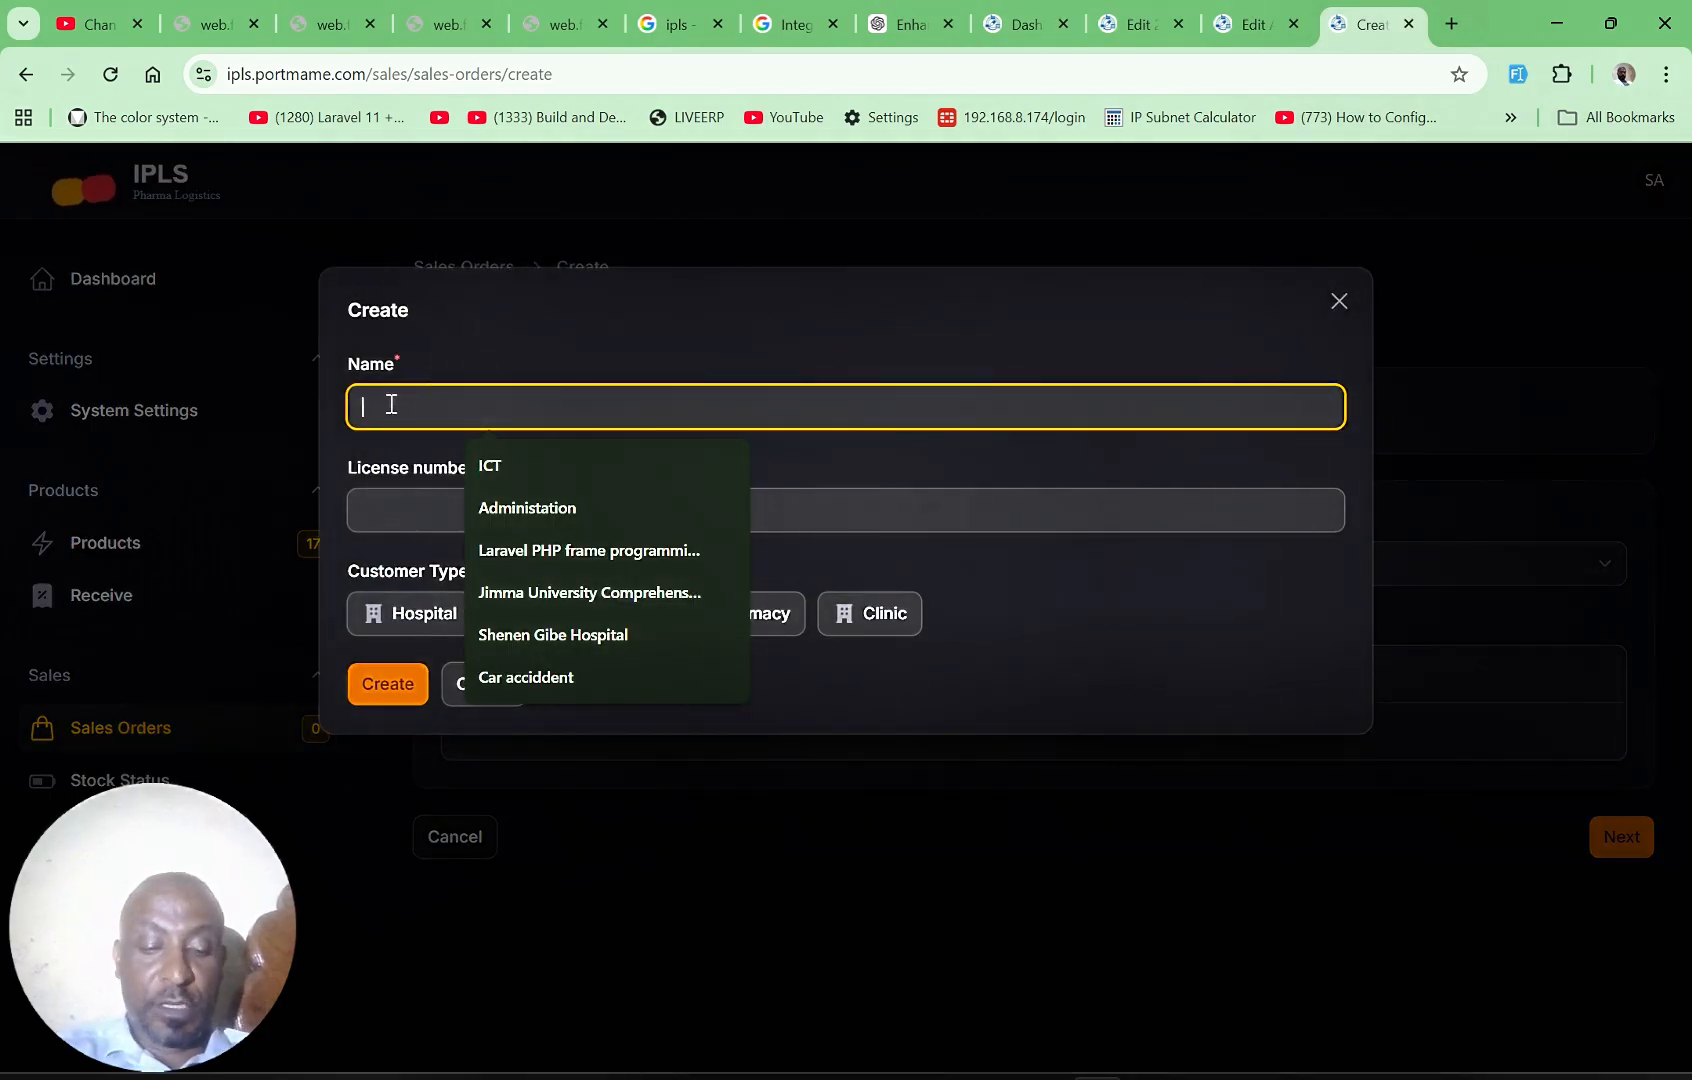
text(Abd)
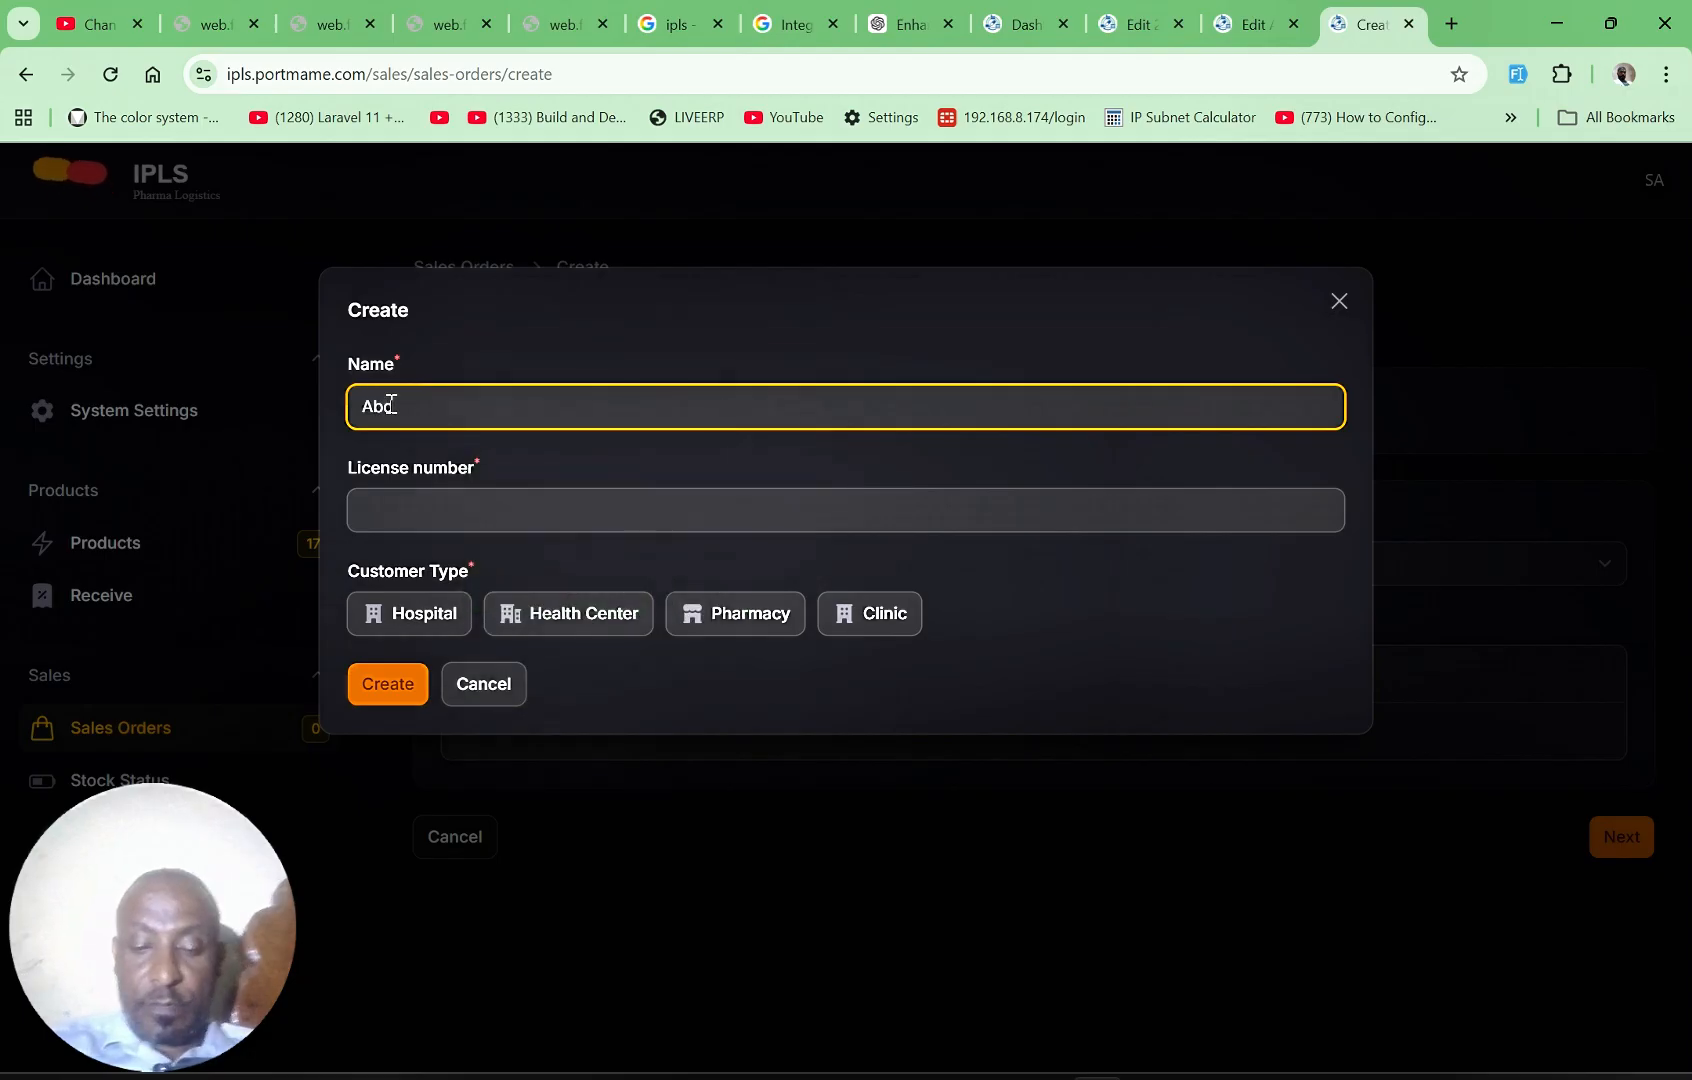
text(urema)
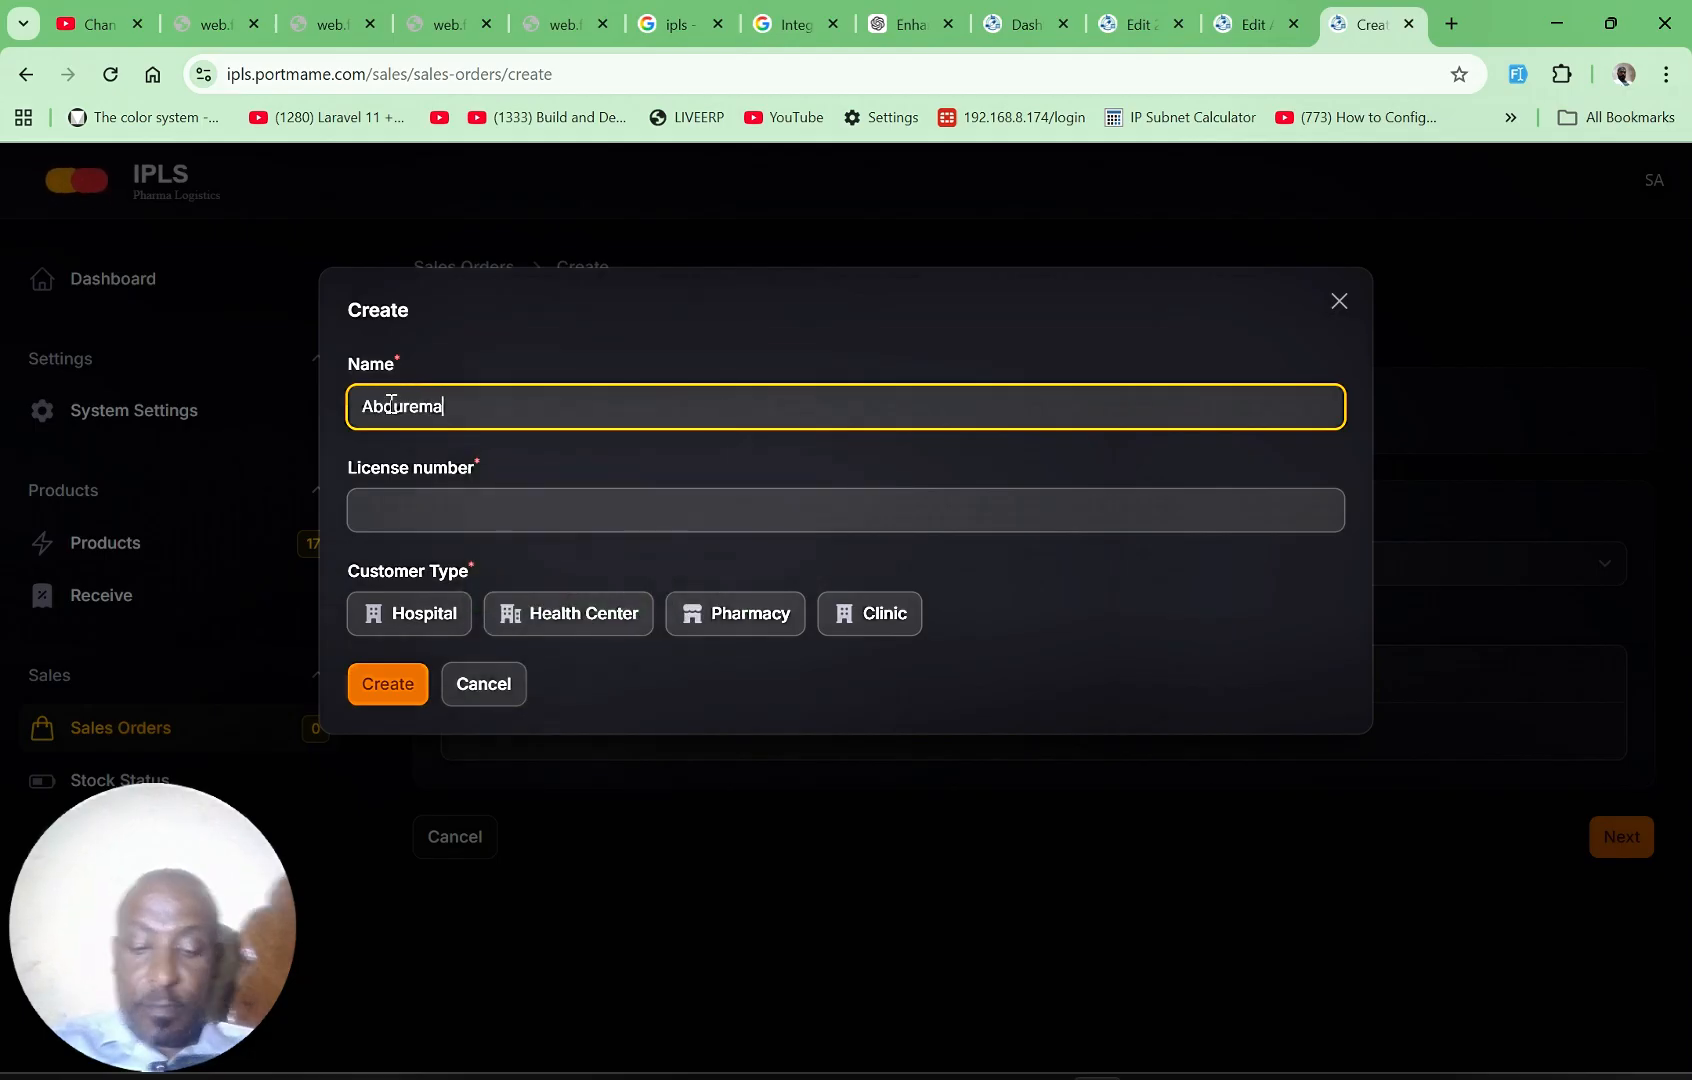
text(n)
click(425, 500)
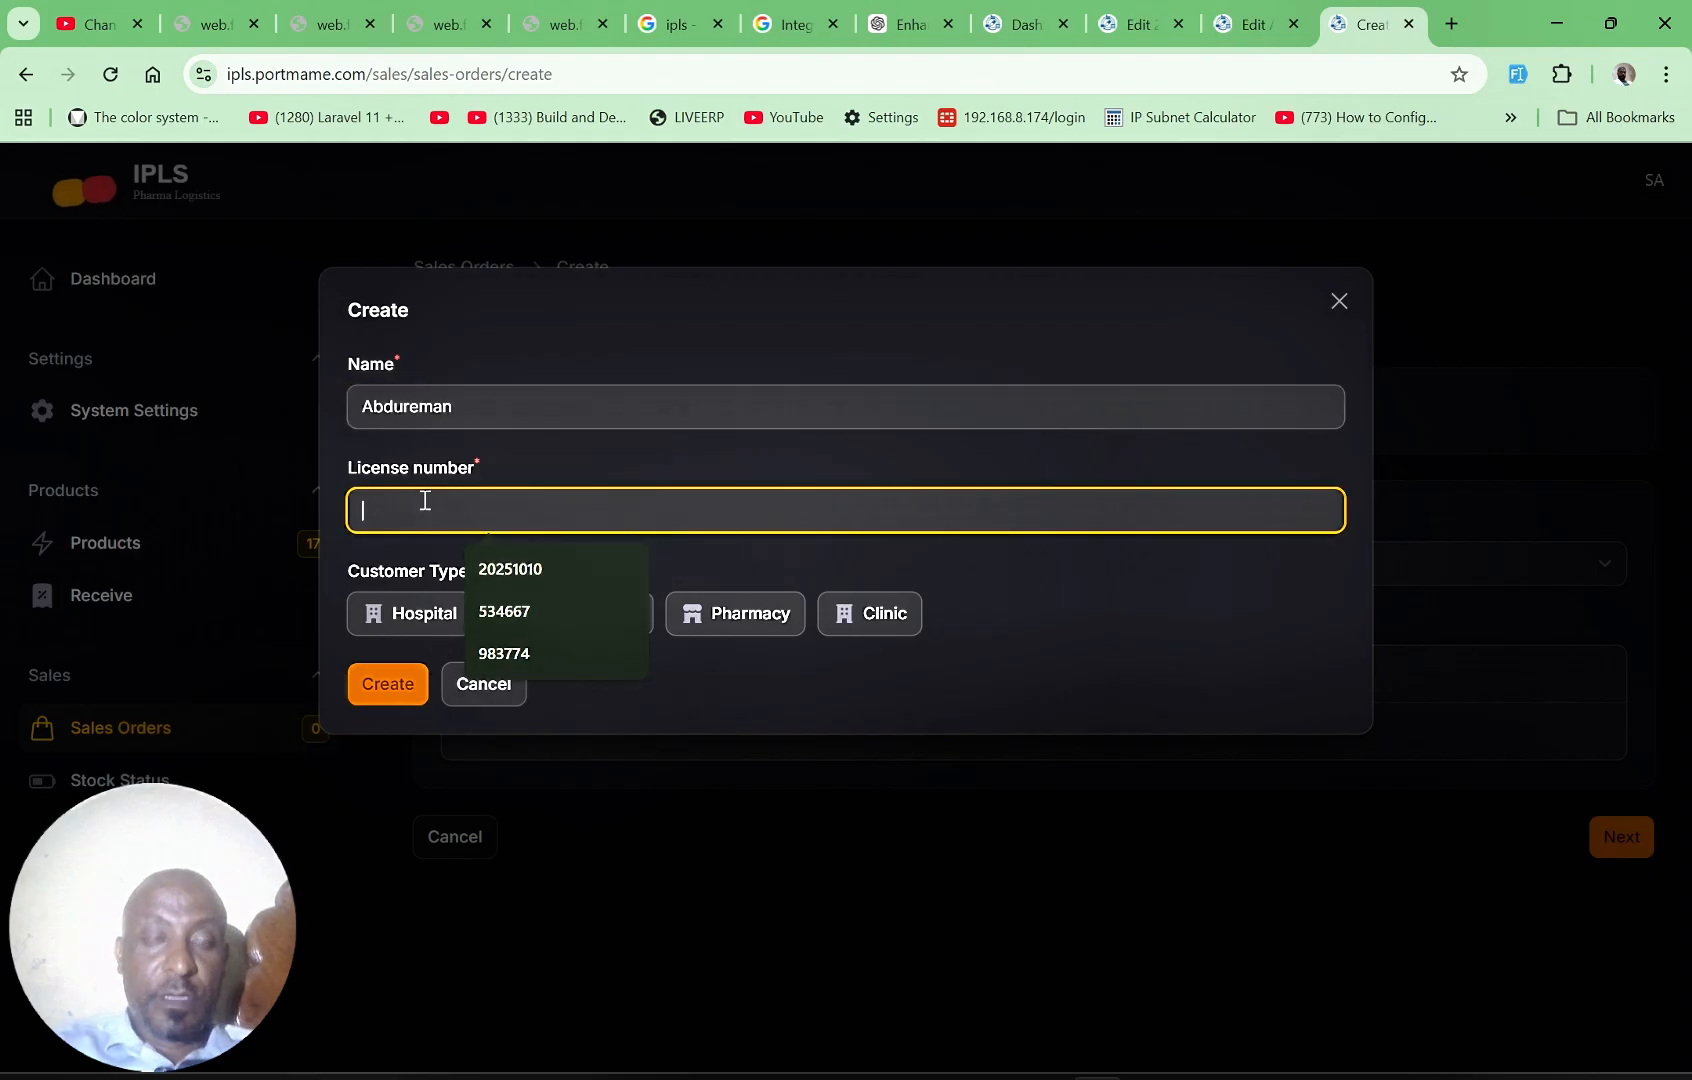
text(2736)
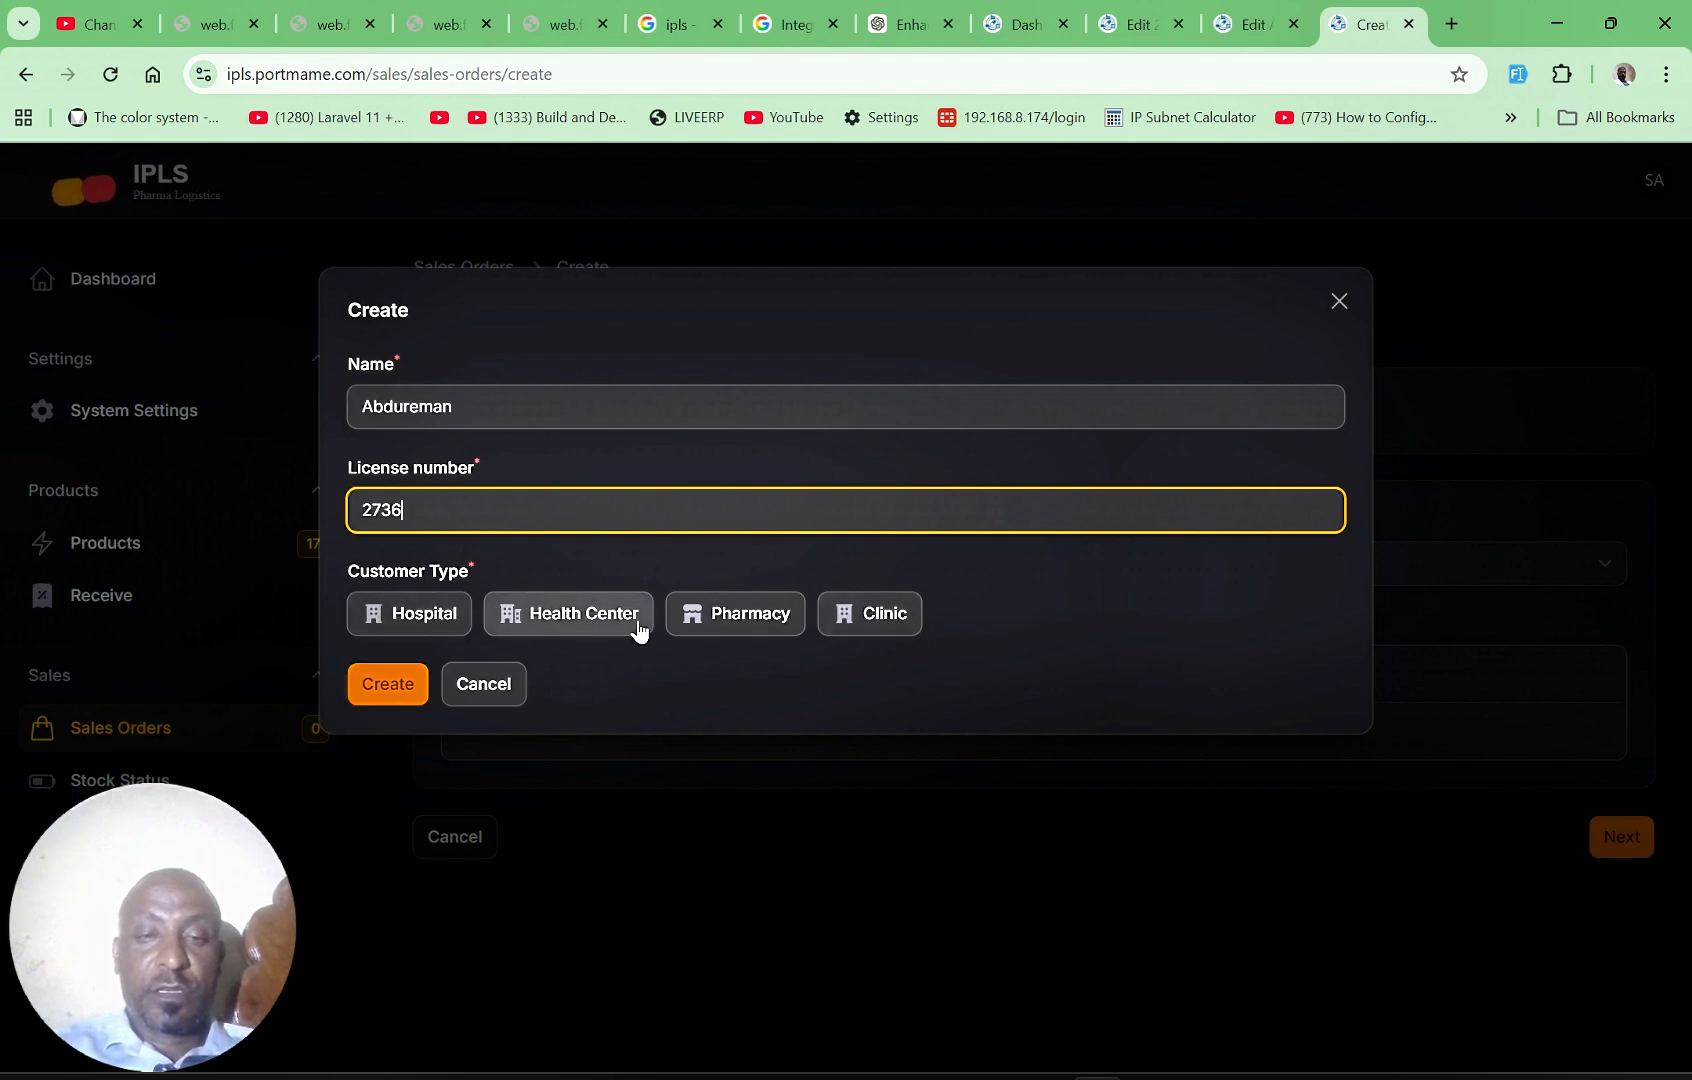
click(853, 624)
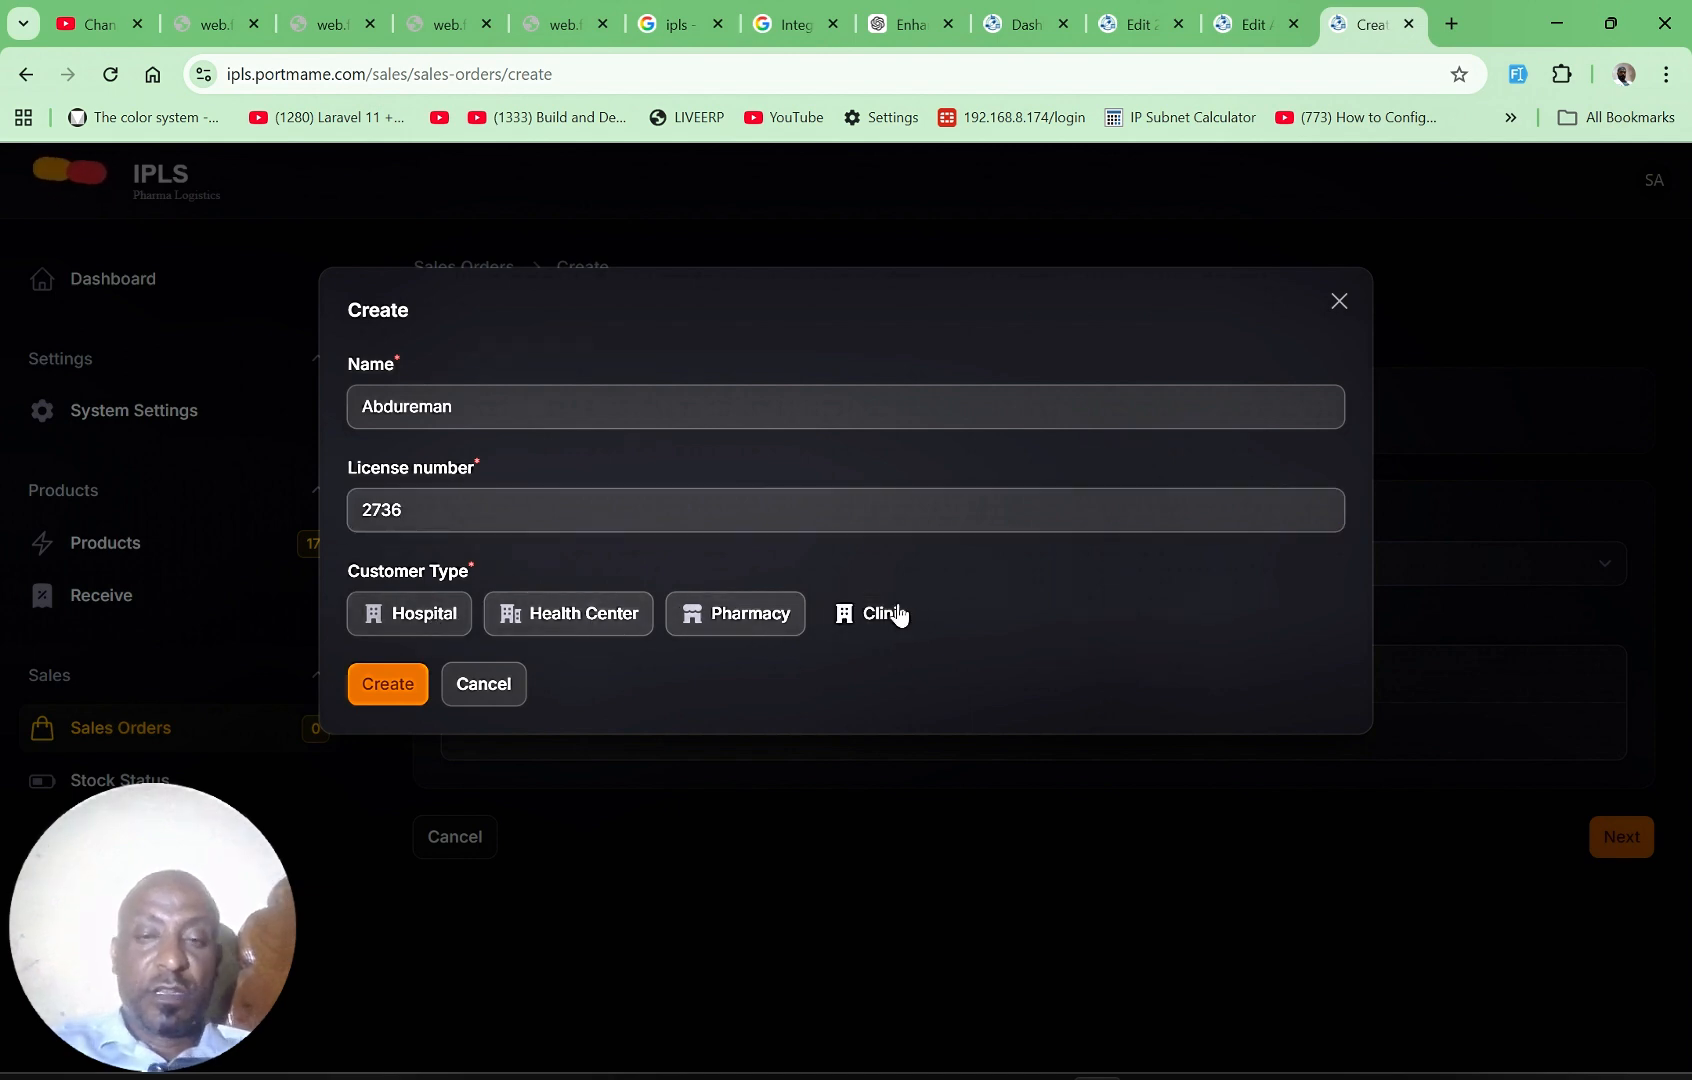
click(382, 688)
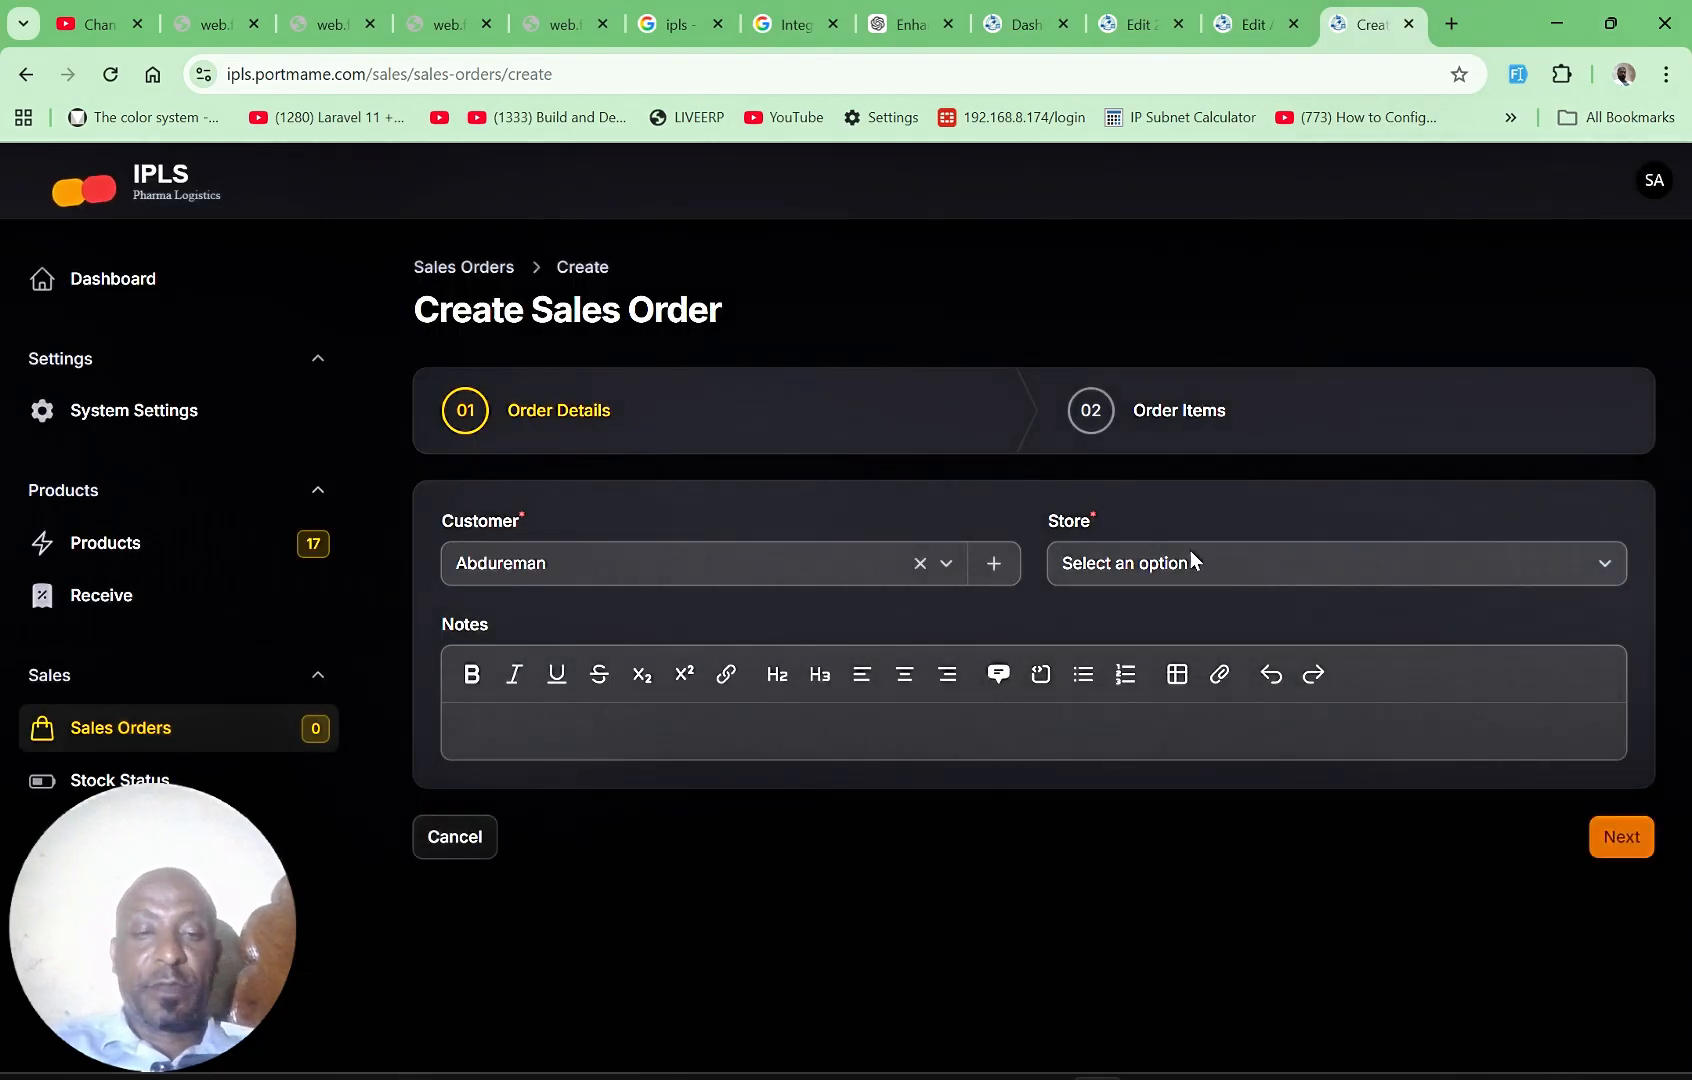
Step: Set the order's store to Store 1, enter the note "ydasydh" and continue to the order items
click(1273, 563)
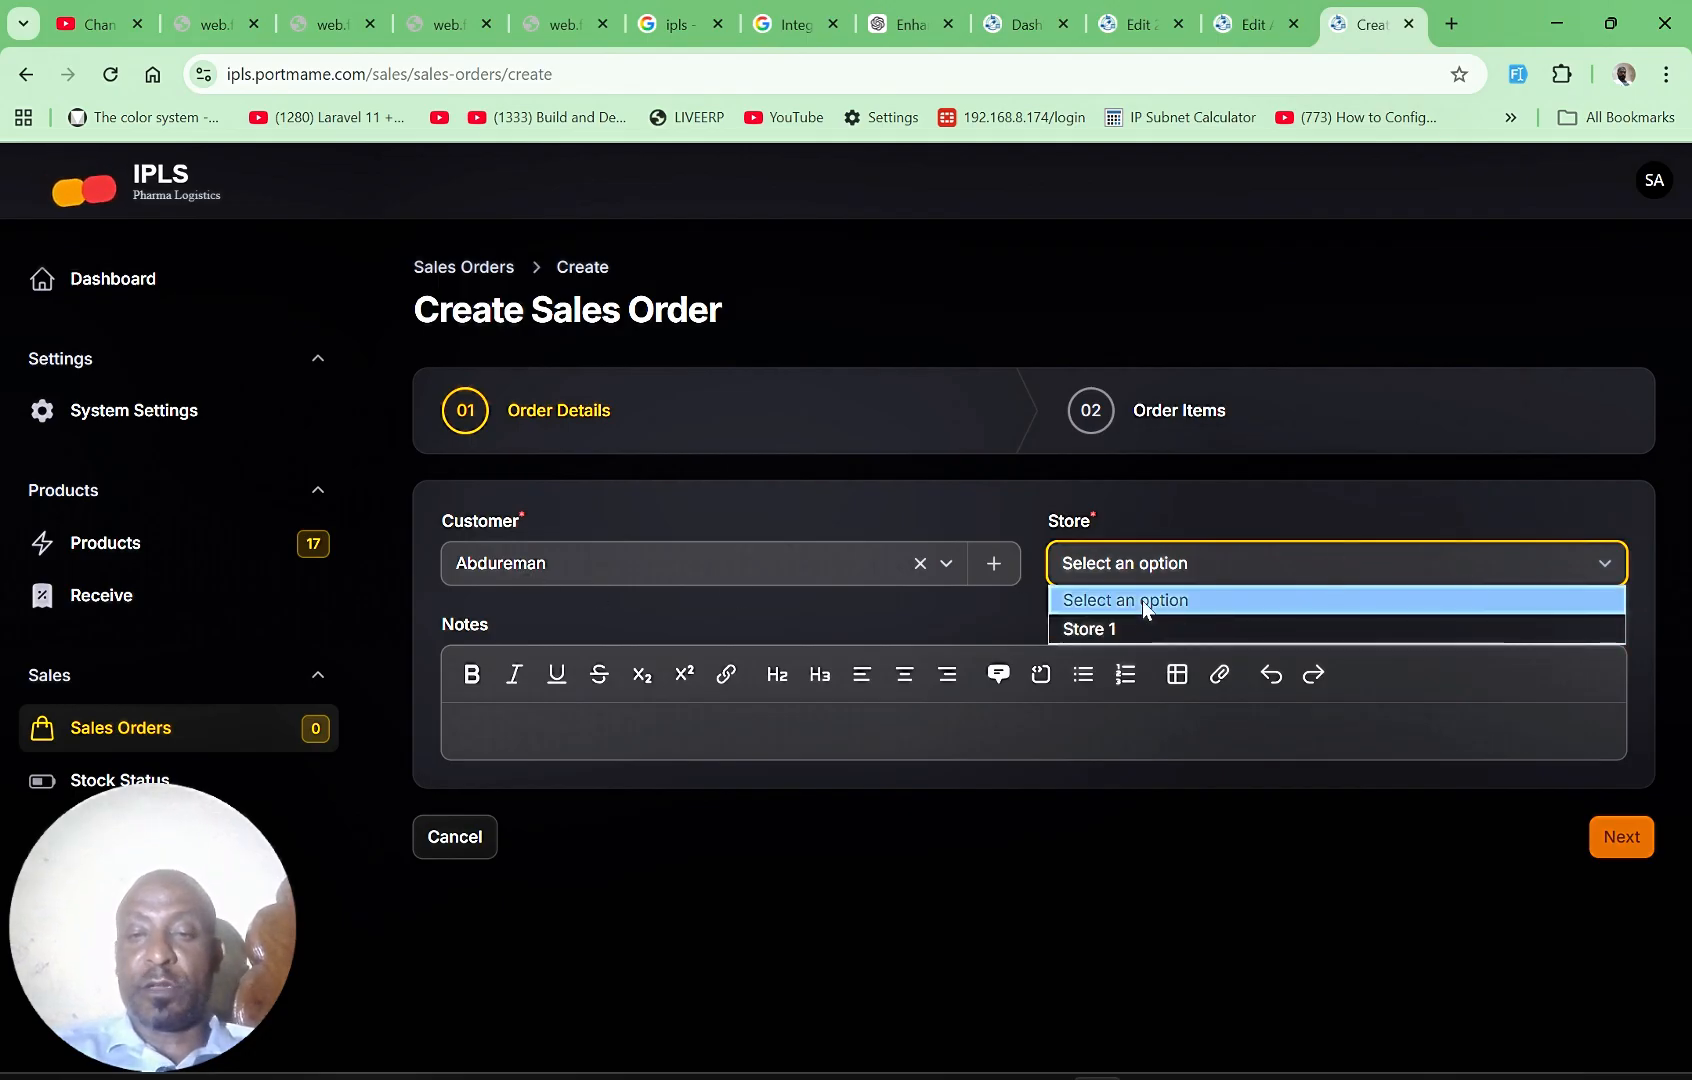
click(1114, 629)
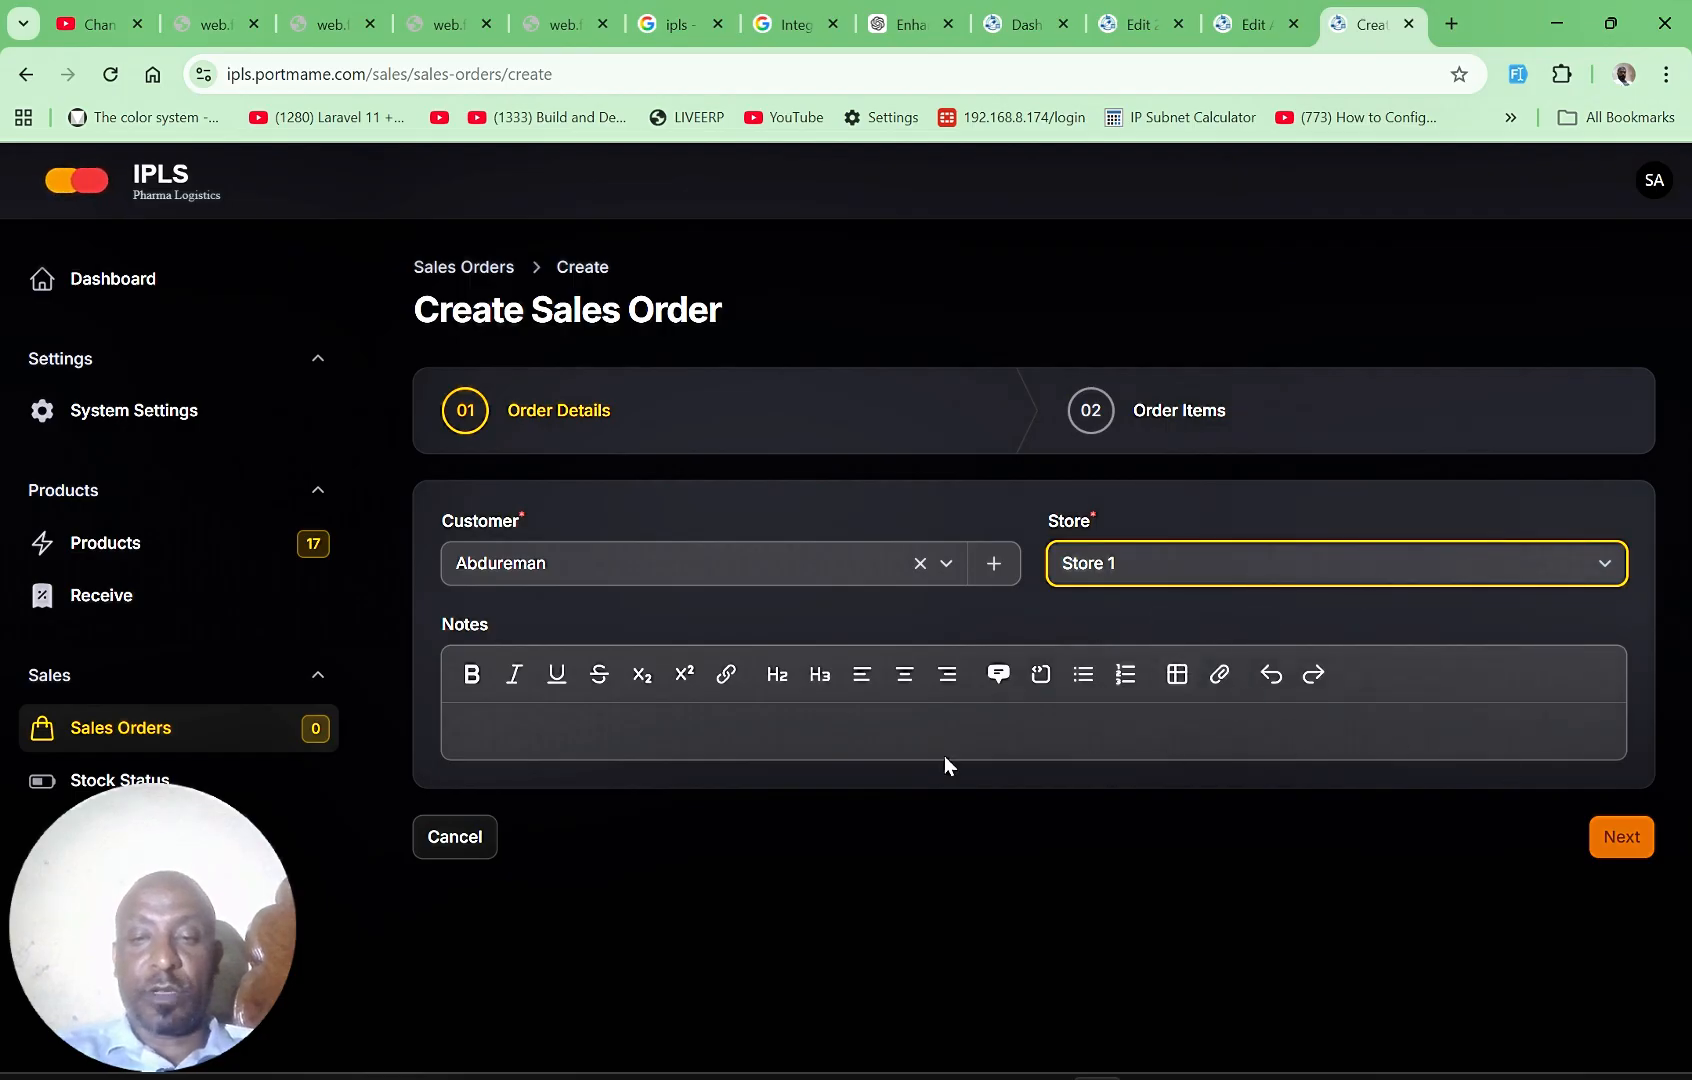
click(849, 735)
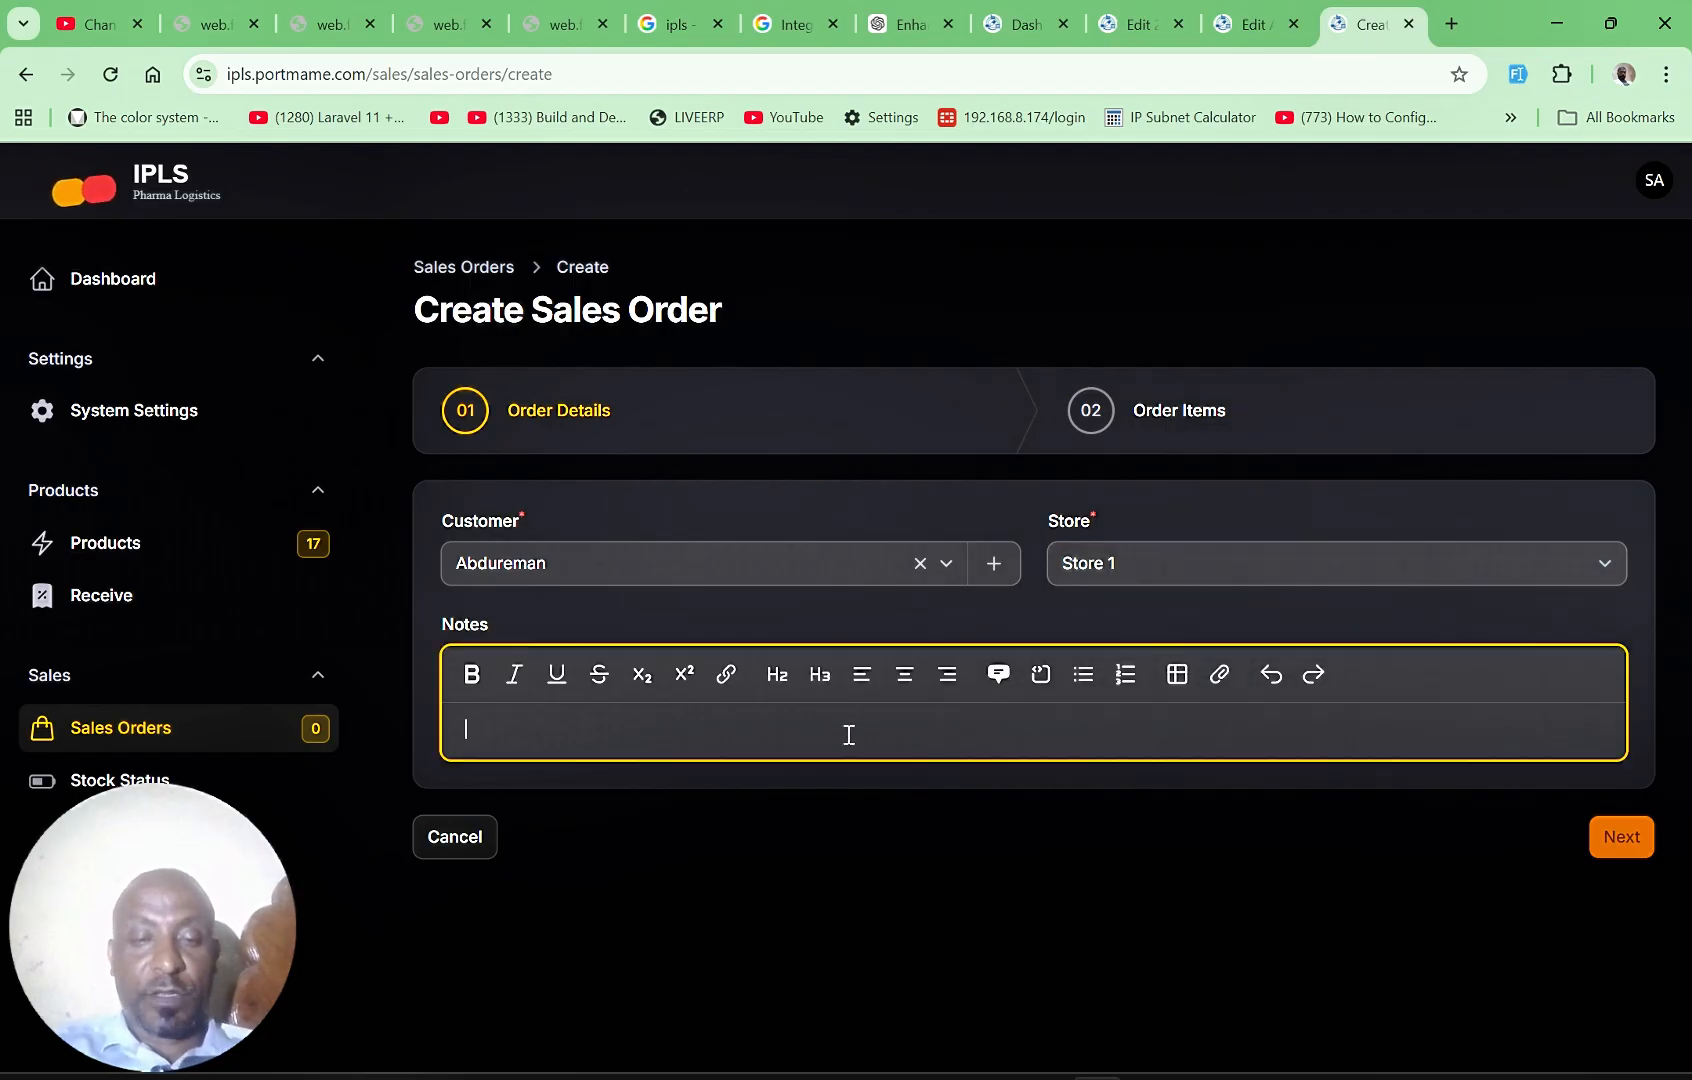
text(ydasydh)
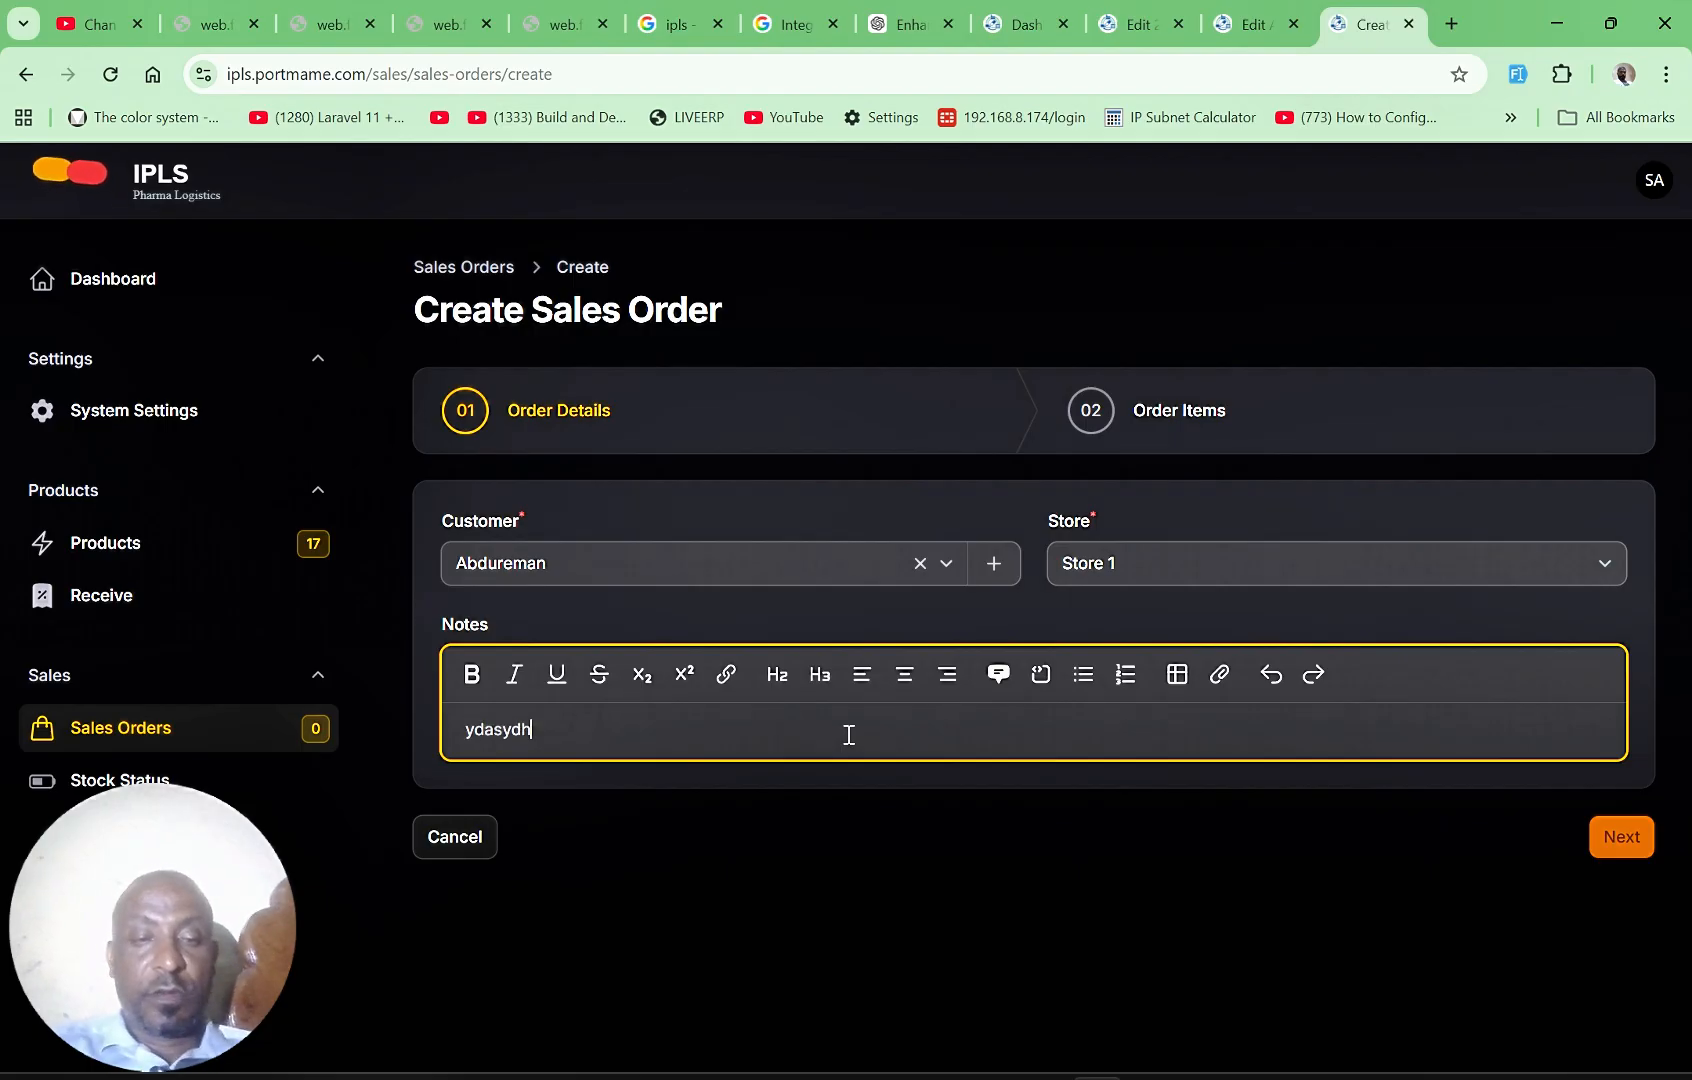
click(1633, 846)
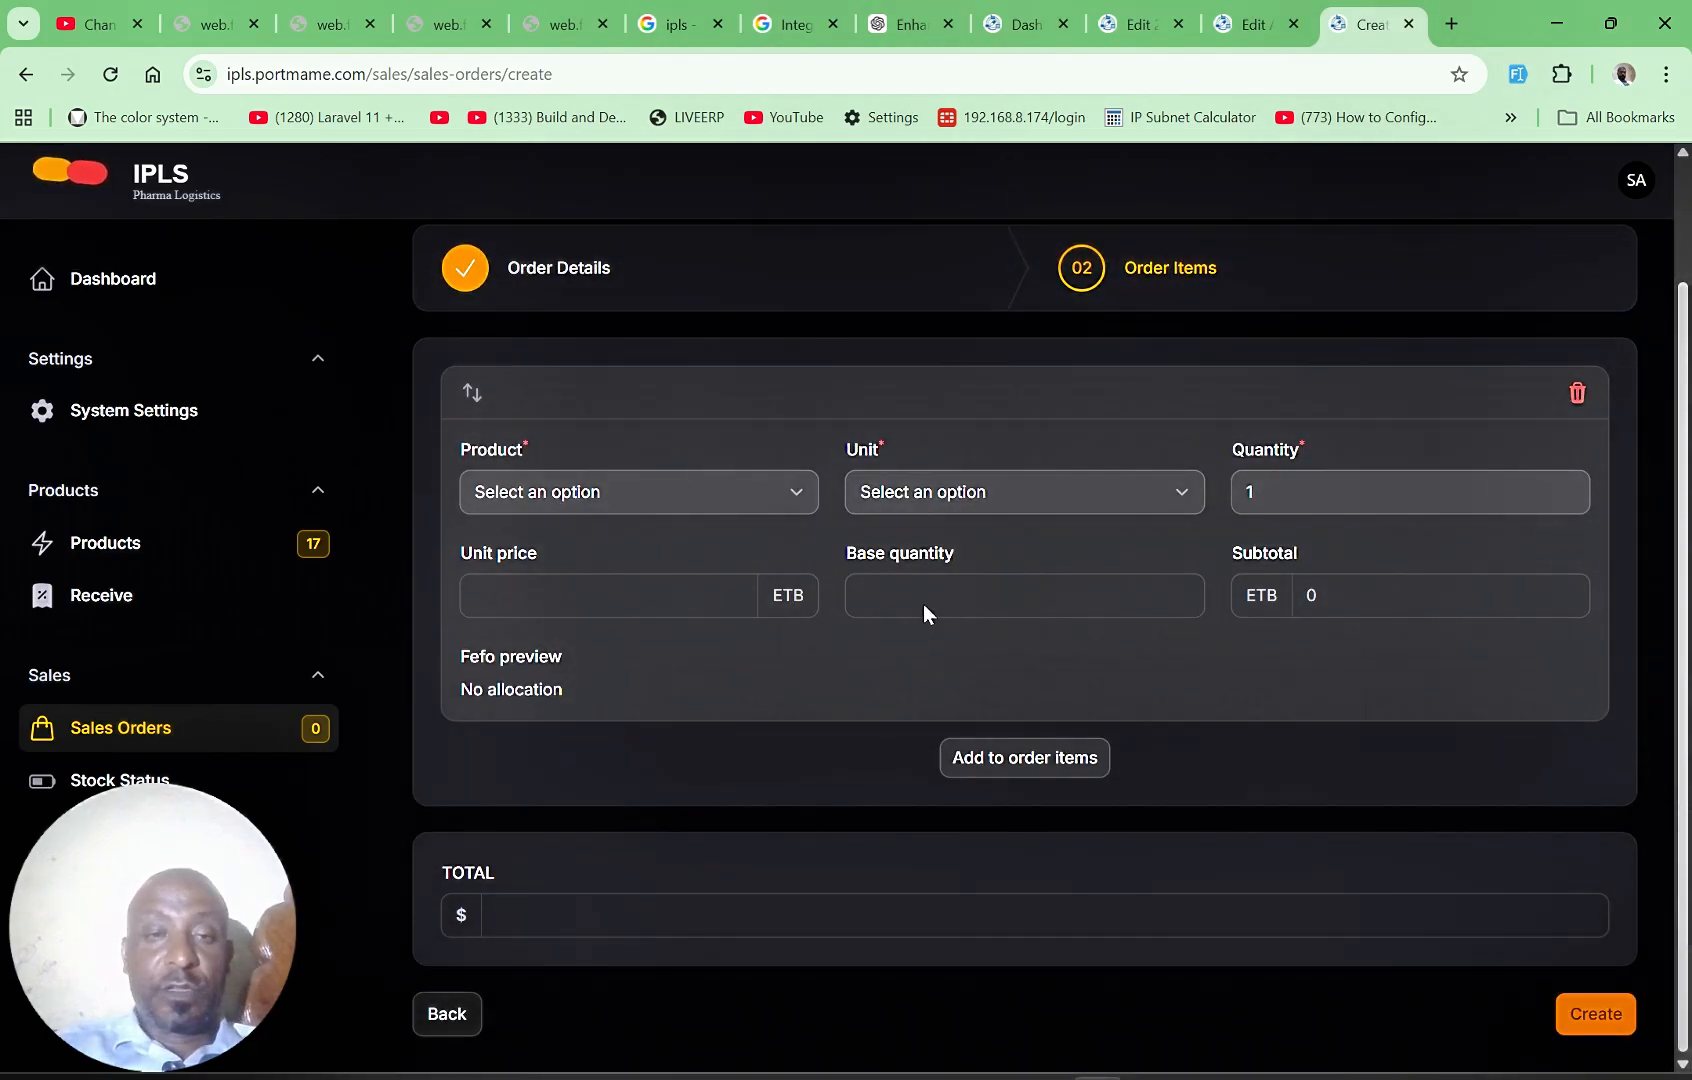
Step: Fill the first order item with Diclofenac Sodium 100mg Ampul, unit Vial, quantity 3
click(770, 516)
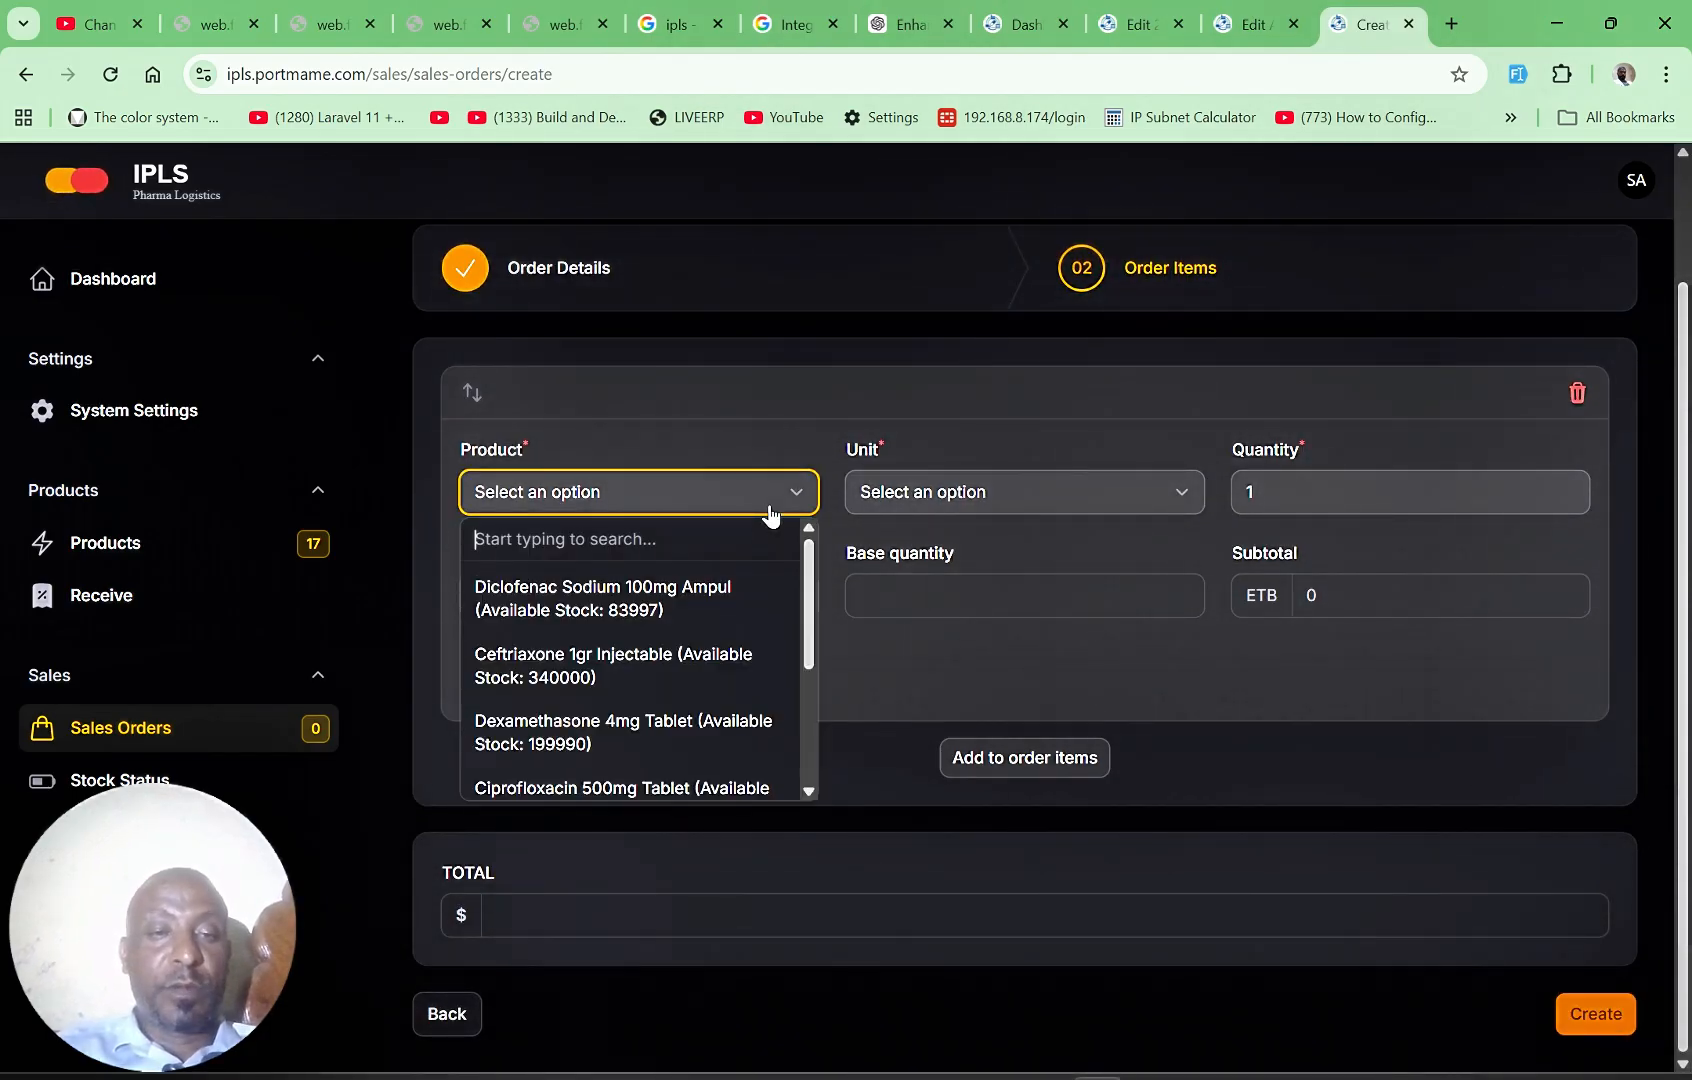
click(686, 597)
click(1038, 500)
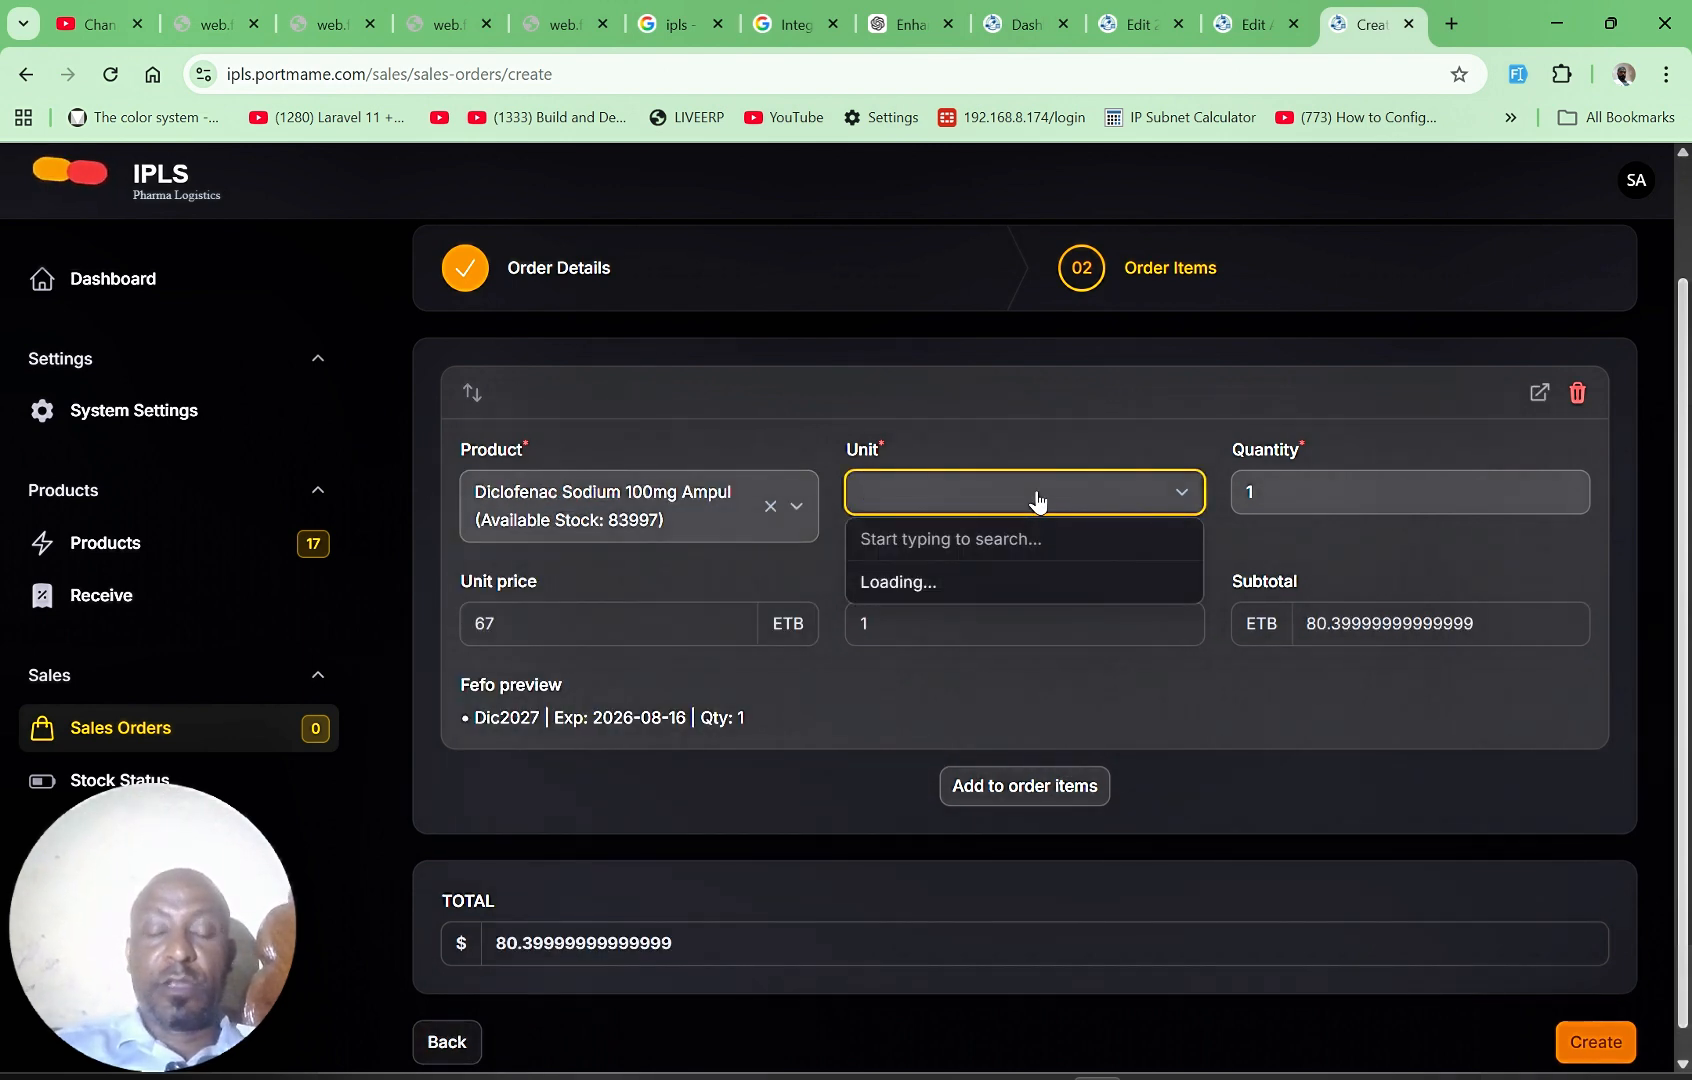
click(1026, 393)
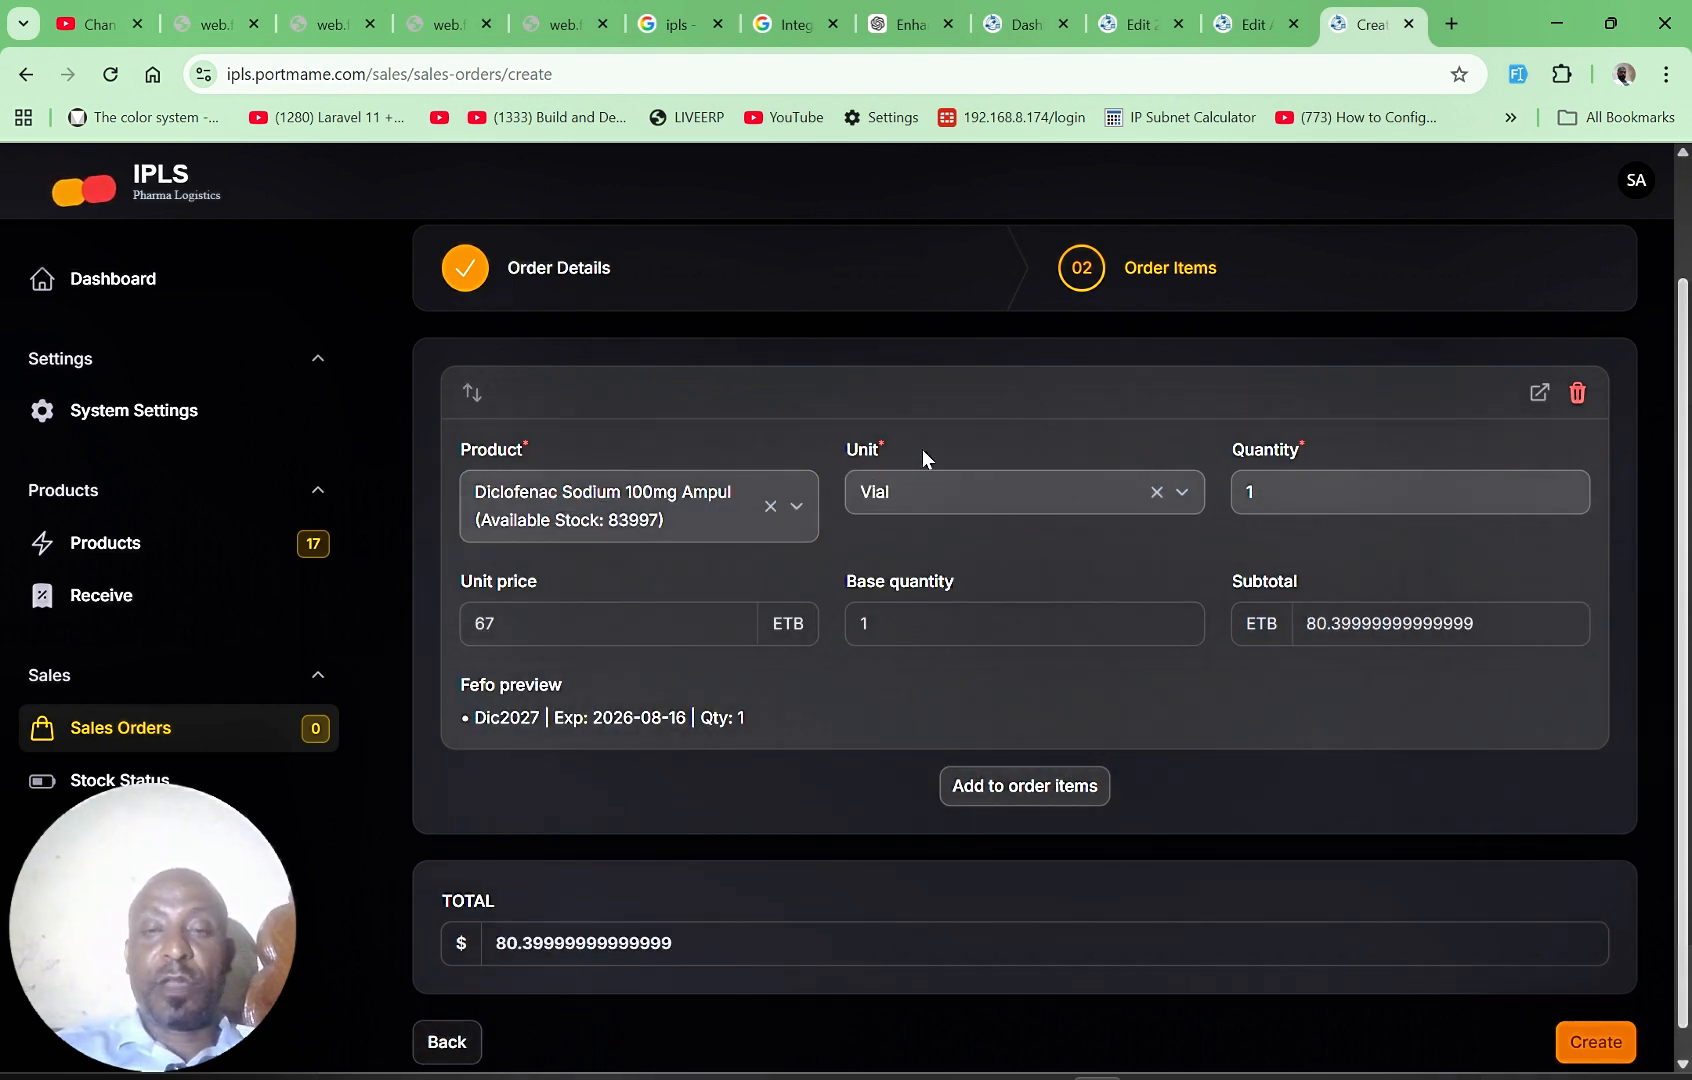
click(1320, 488)
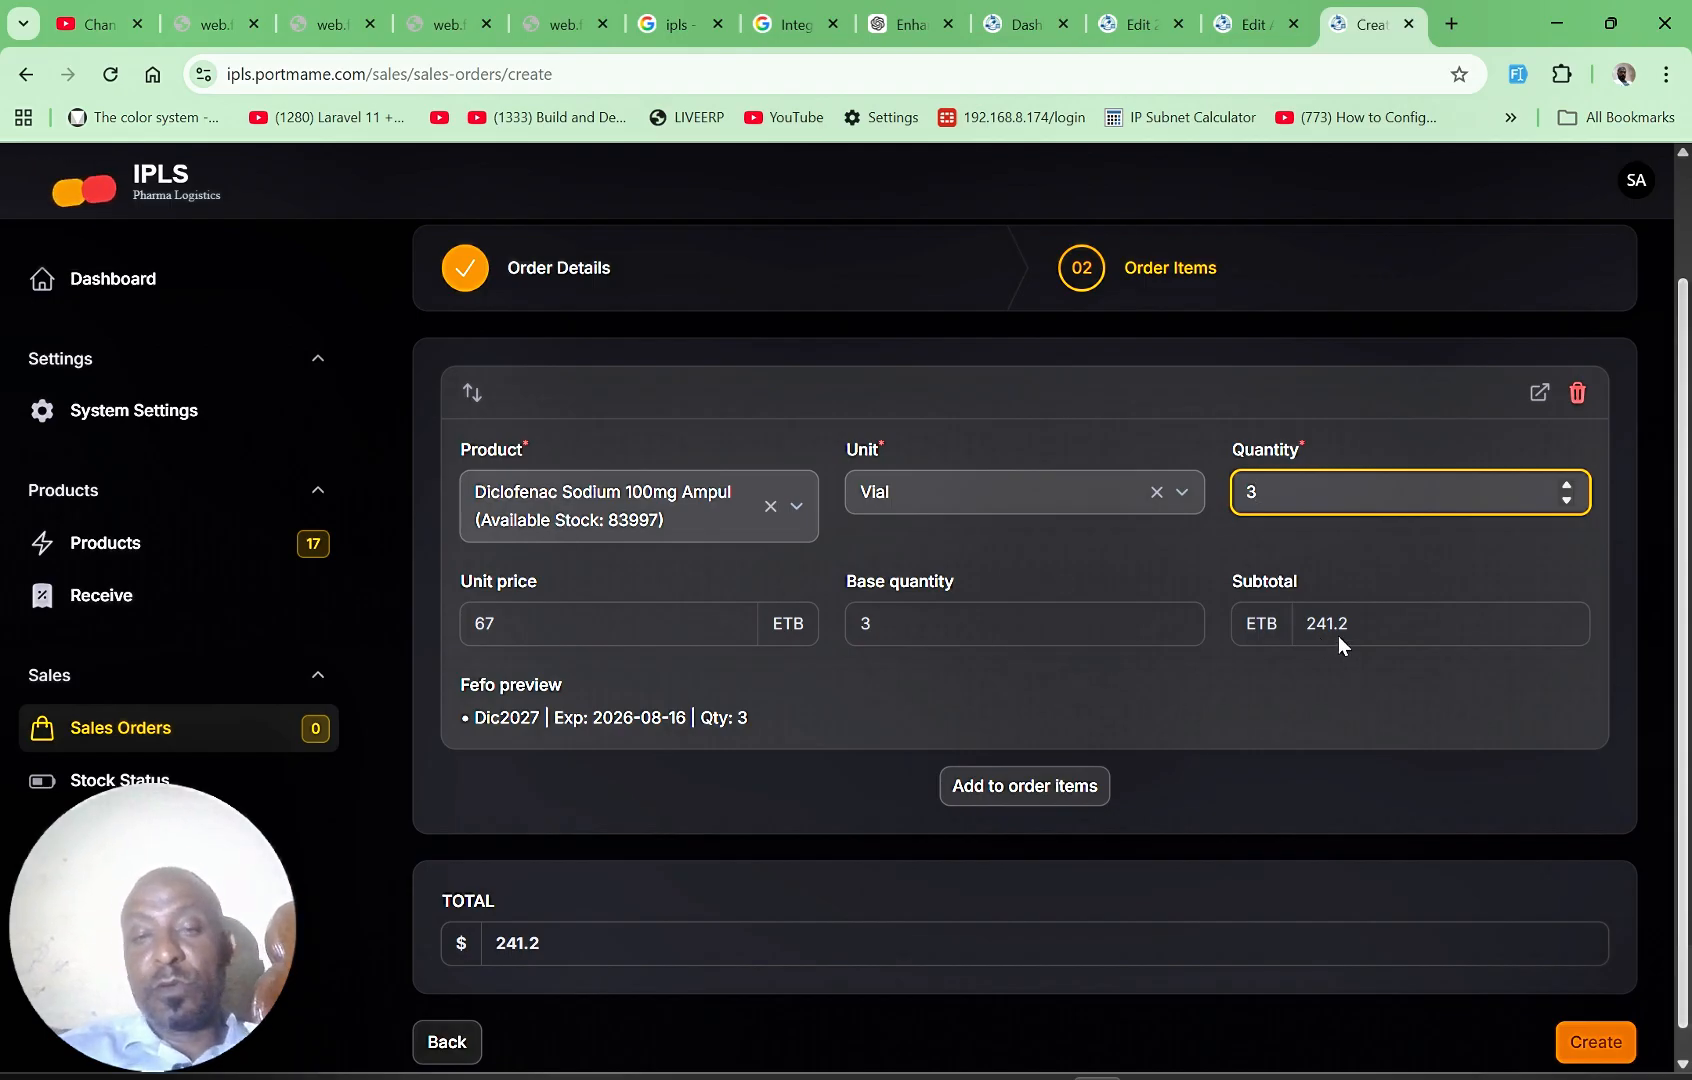
Step: Open the system settings in a separate tab to check the margin pricing interest rate, and return to the order
right_click(145, 413)
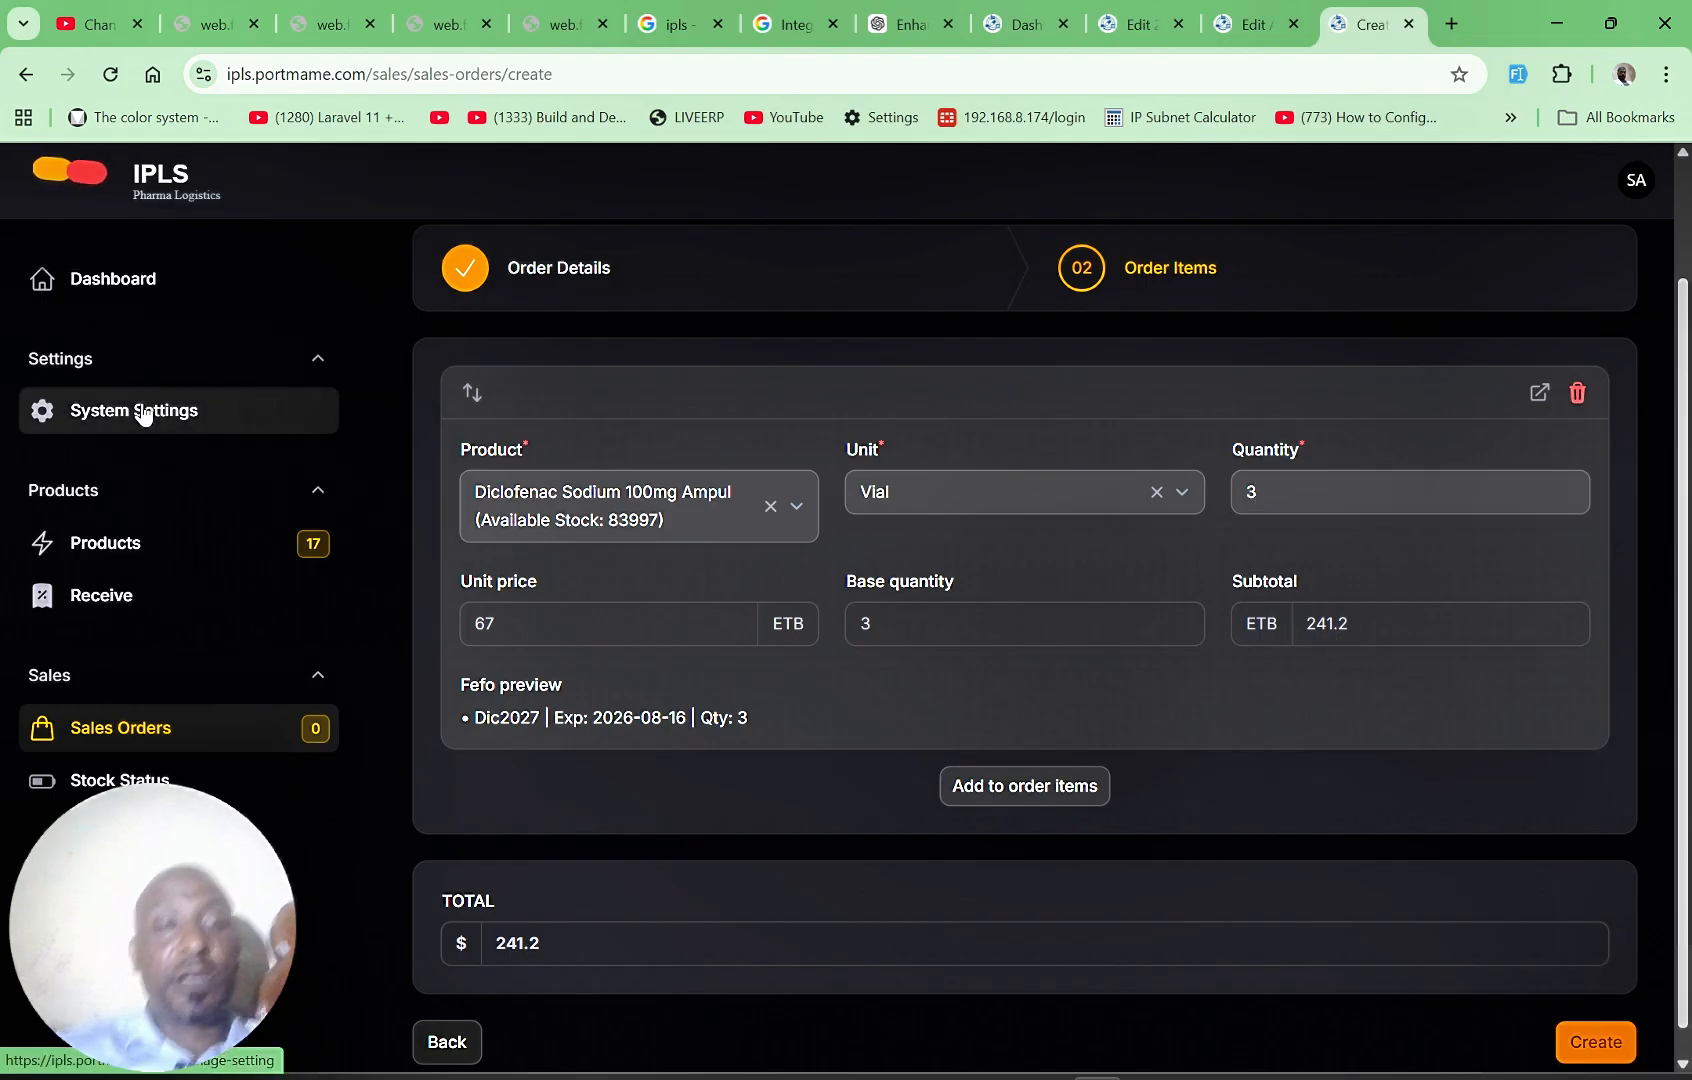
click(258, 435)
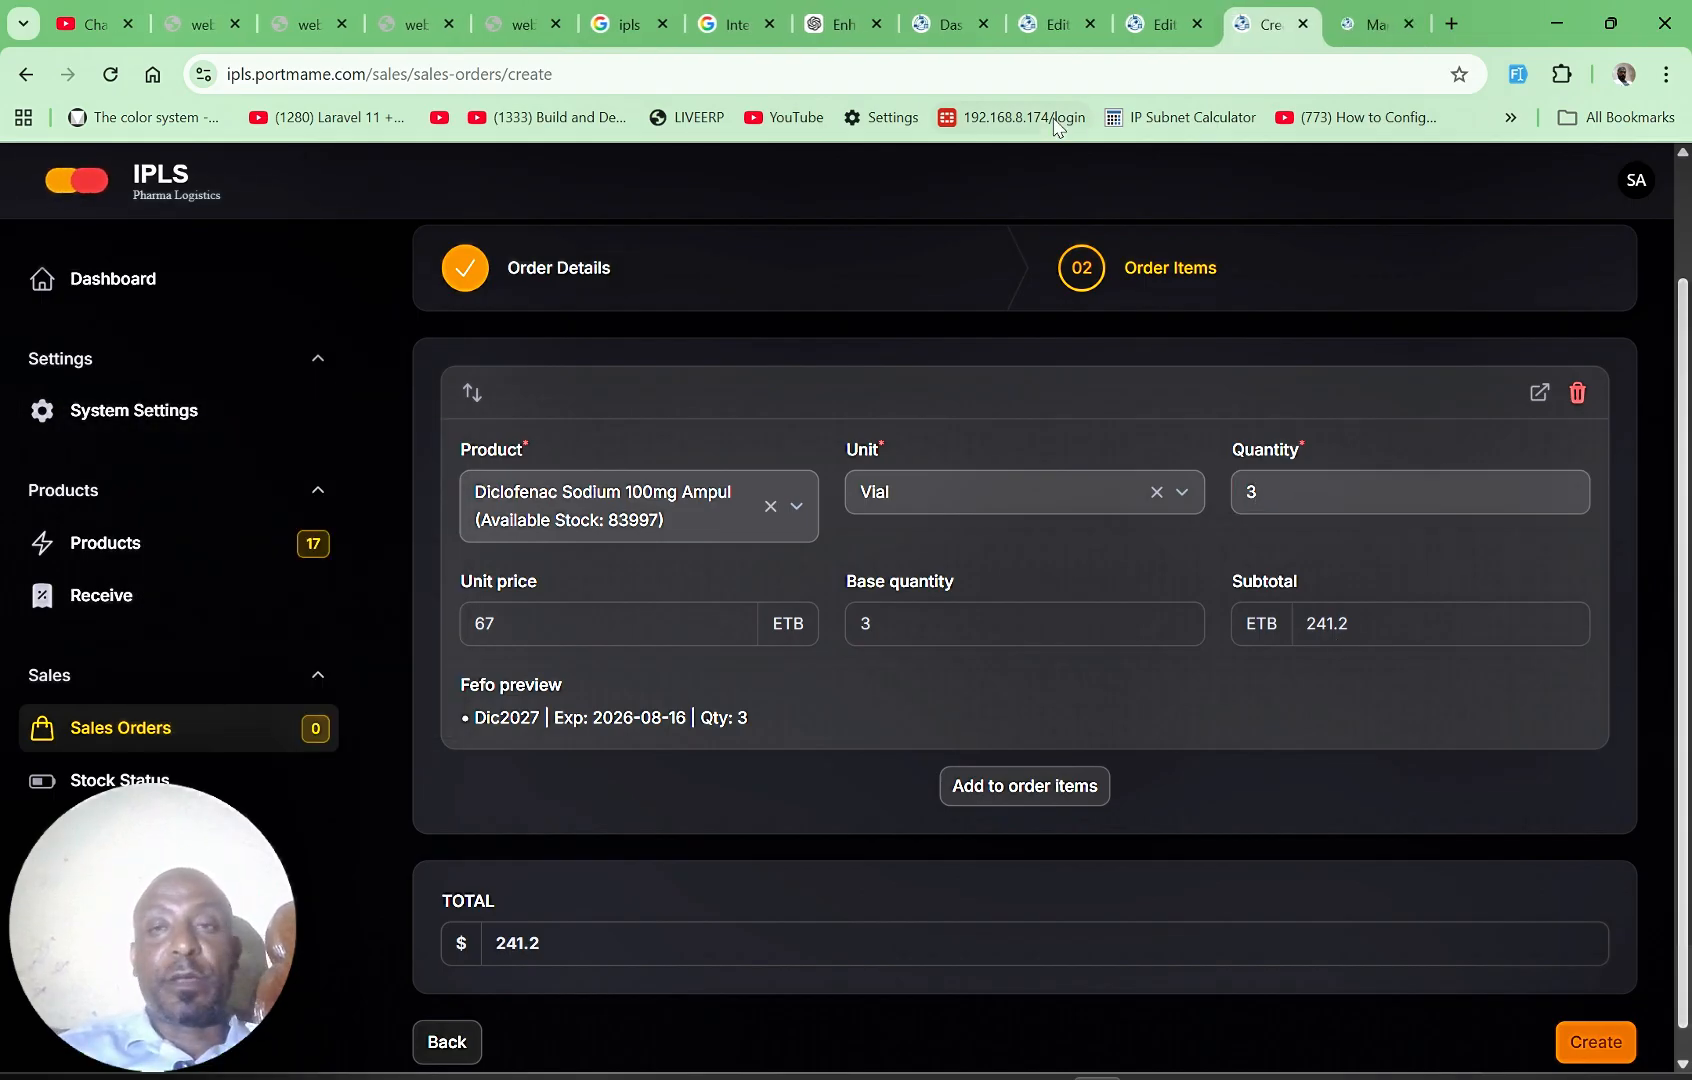
click(1375, 24)
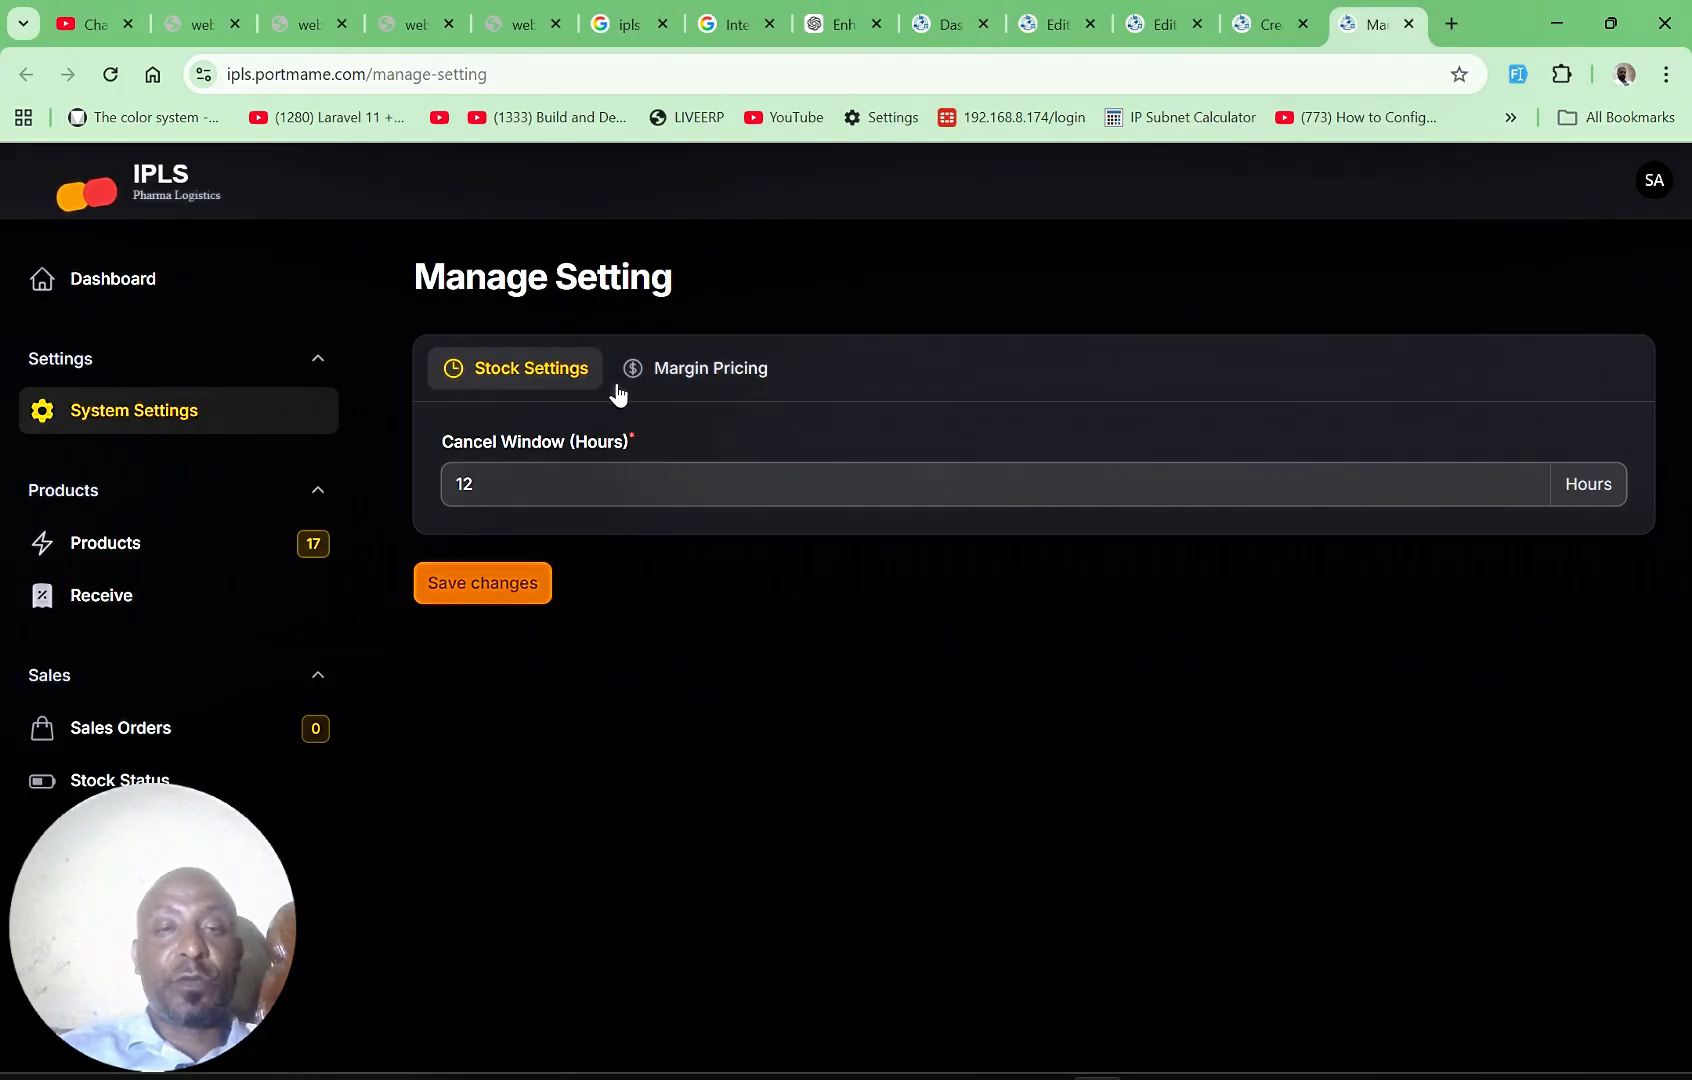
click(695, 369)
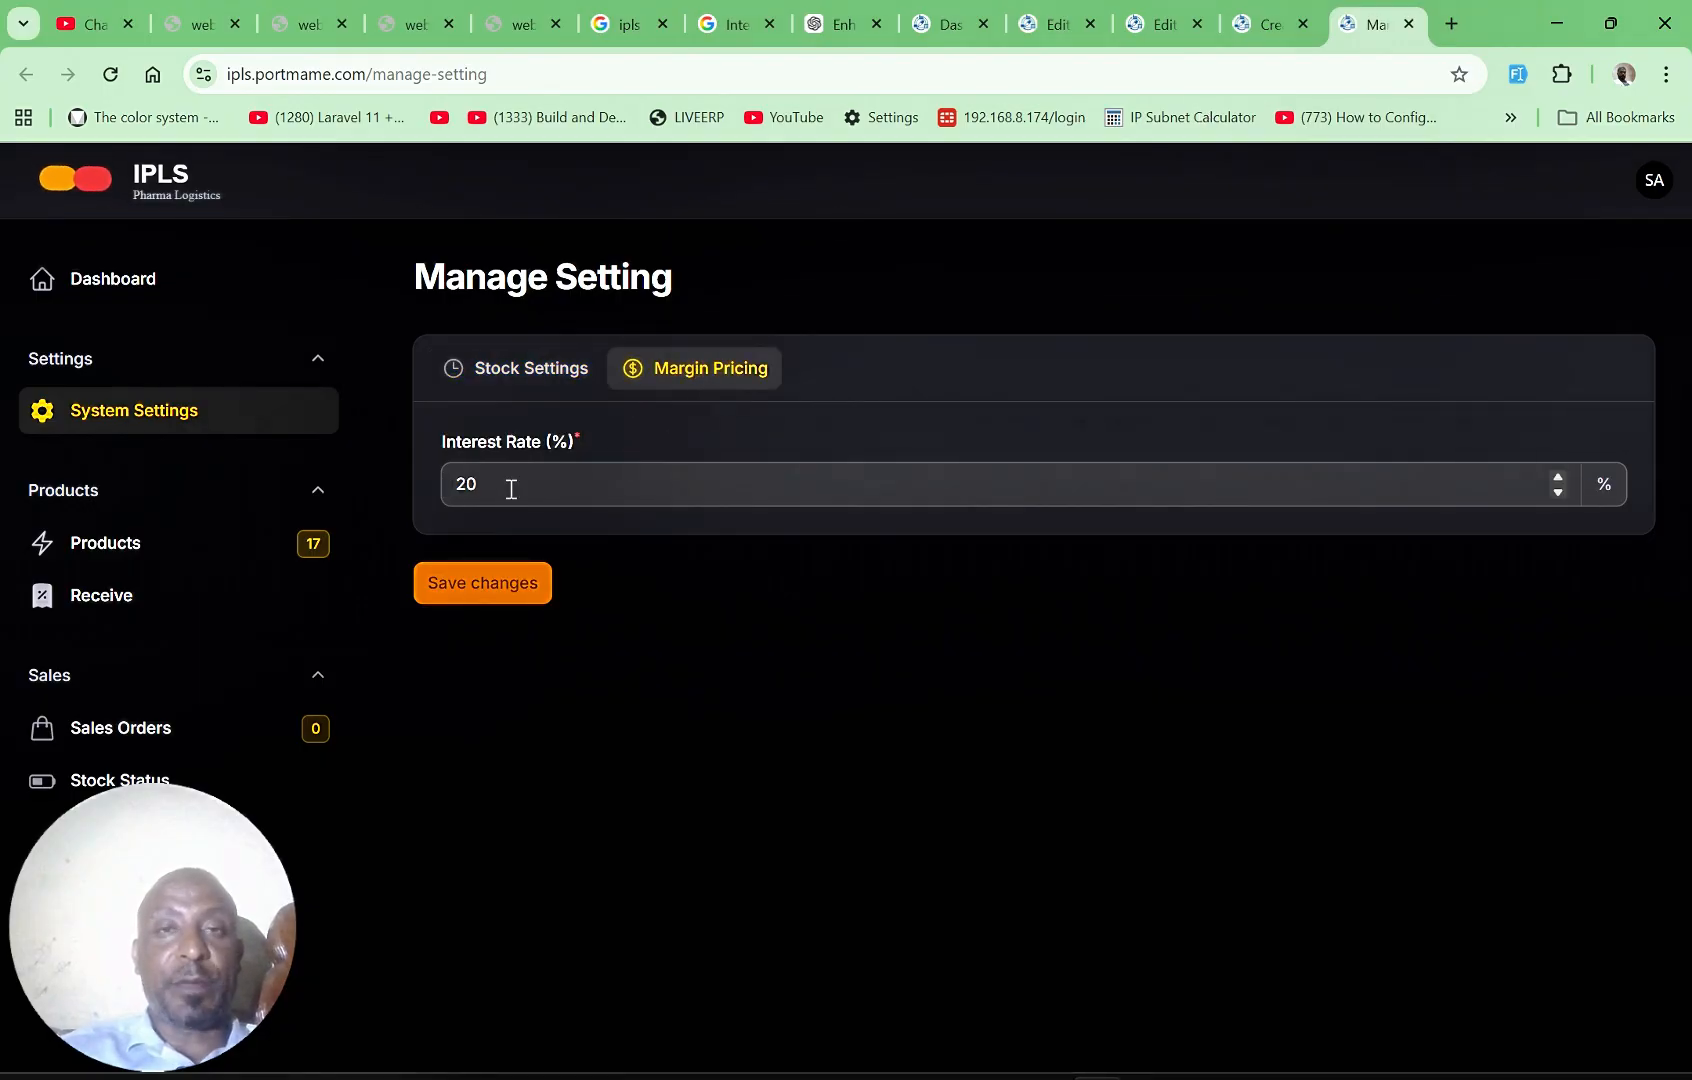
click(1264, 29)
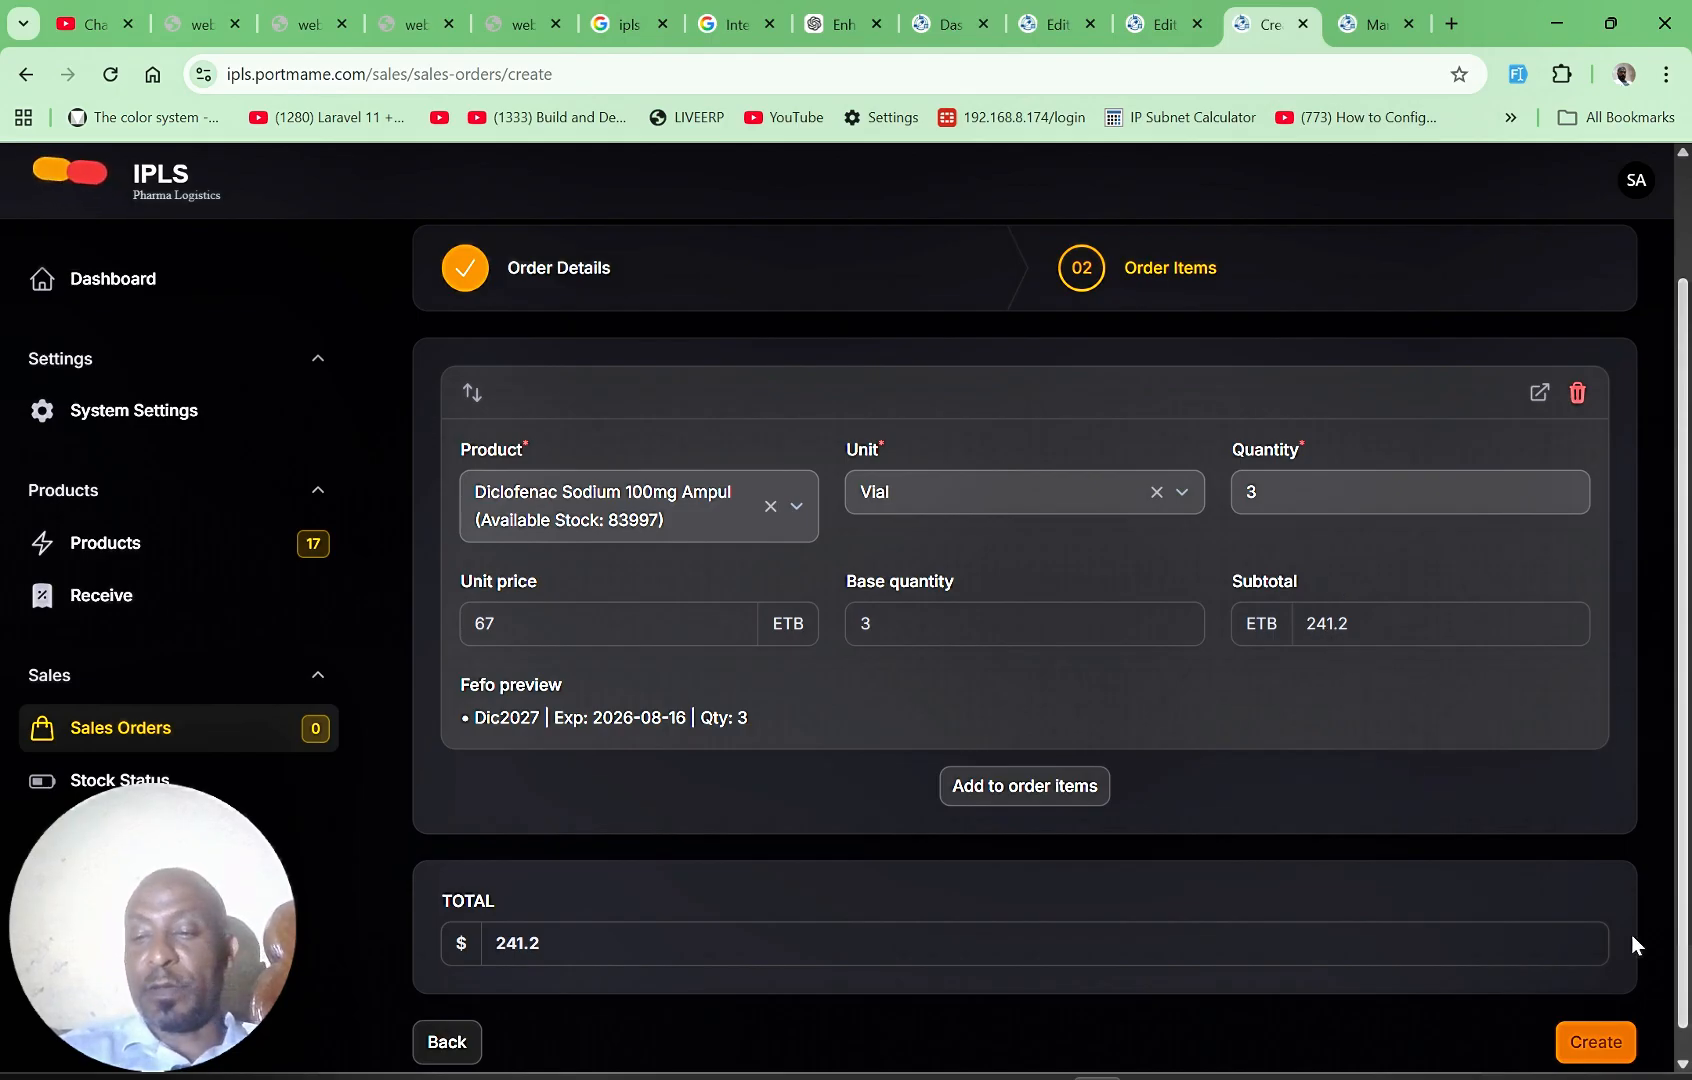
Step: Add a second order item for Dexamethasone 4mg Tablet, unit Strip (10), quantity 2, and create the sales order
scroll(1683, 1012, down, 1)
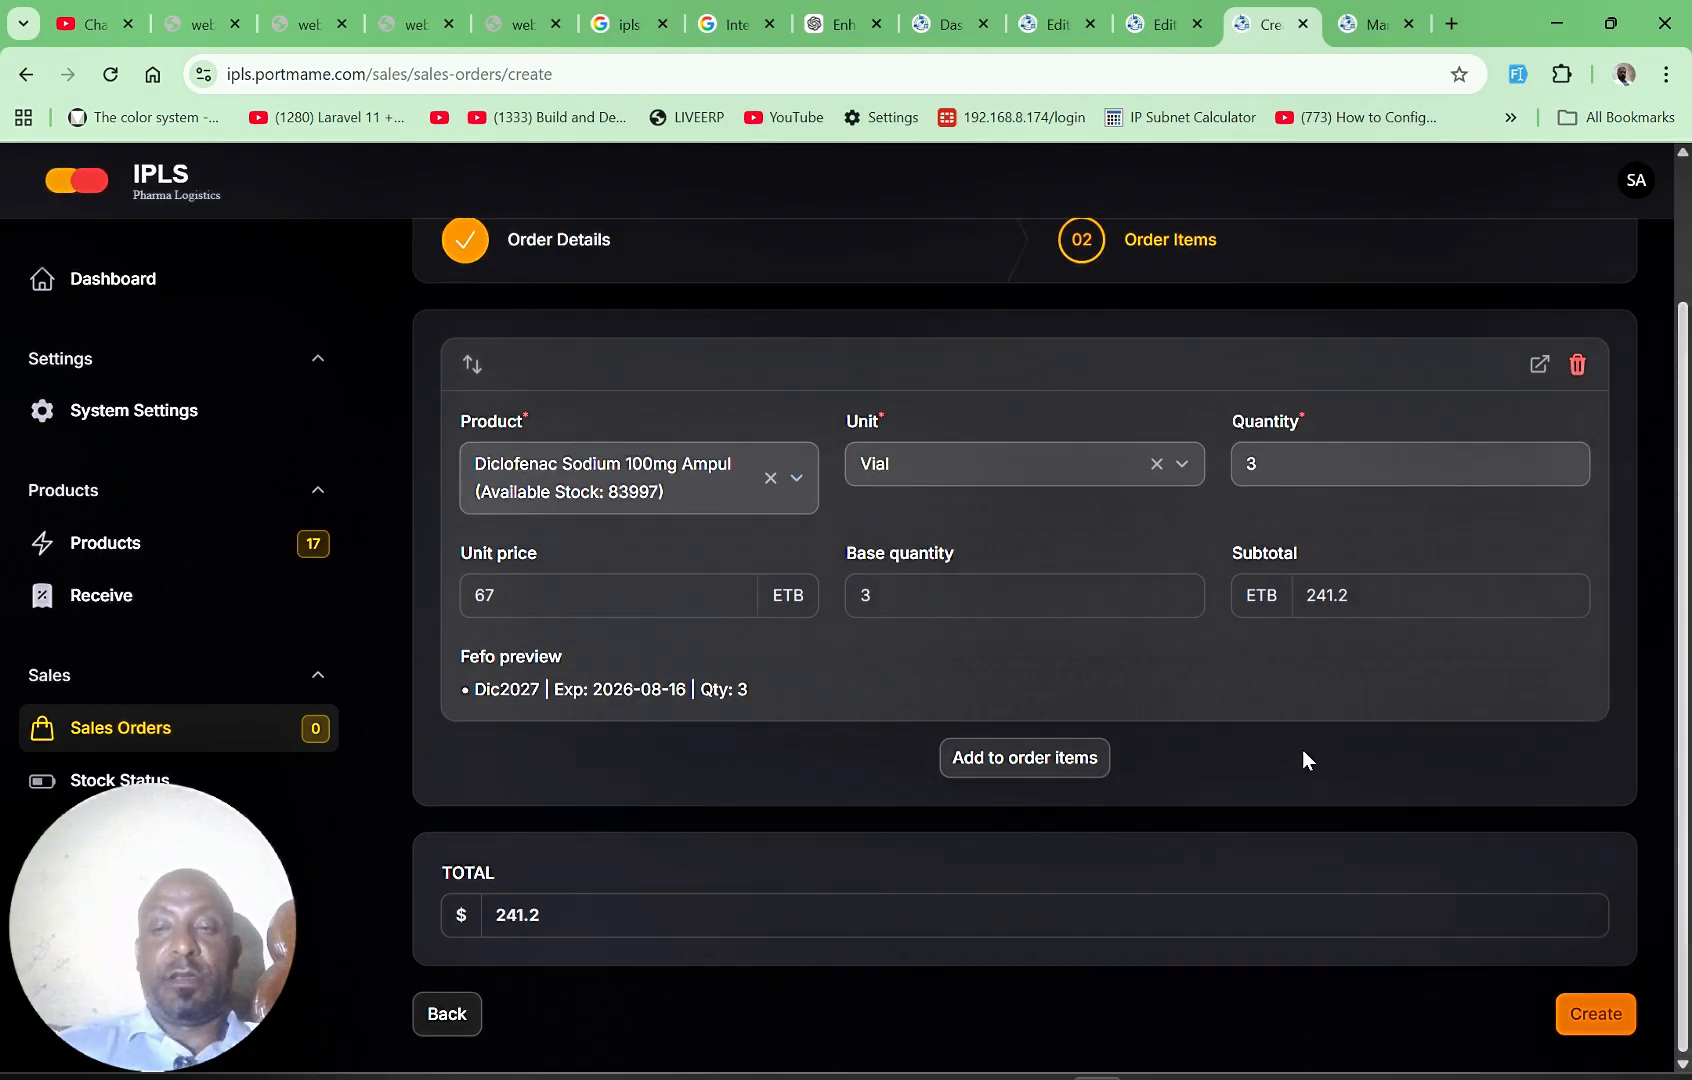
click(1027, 760)
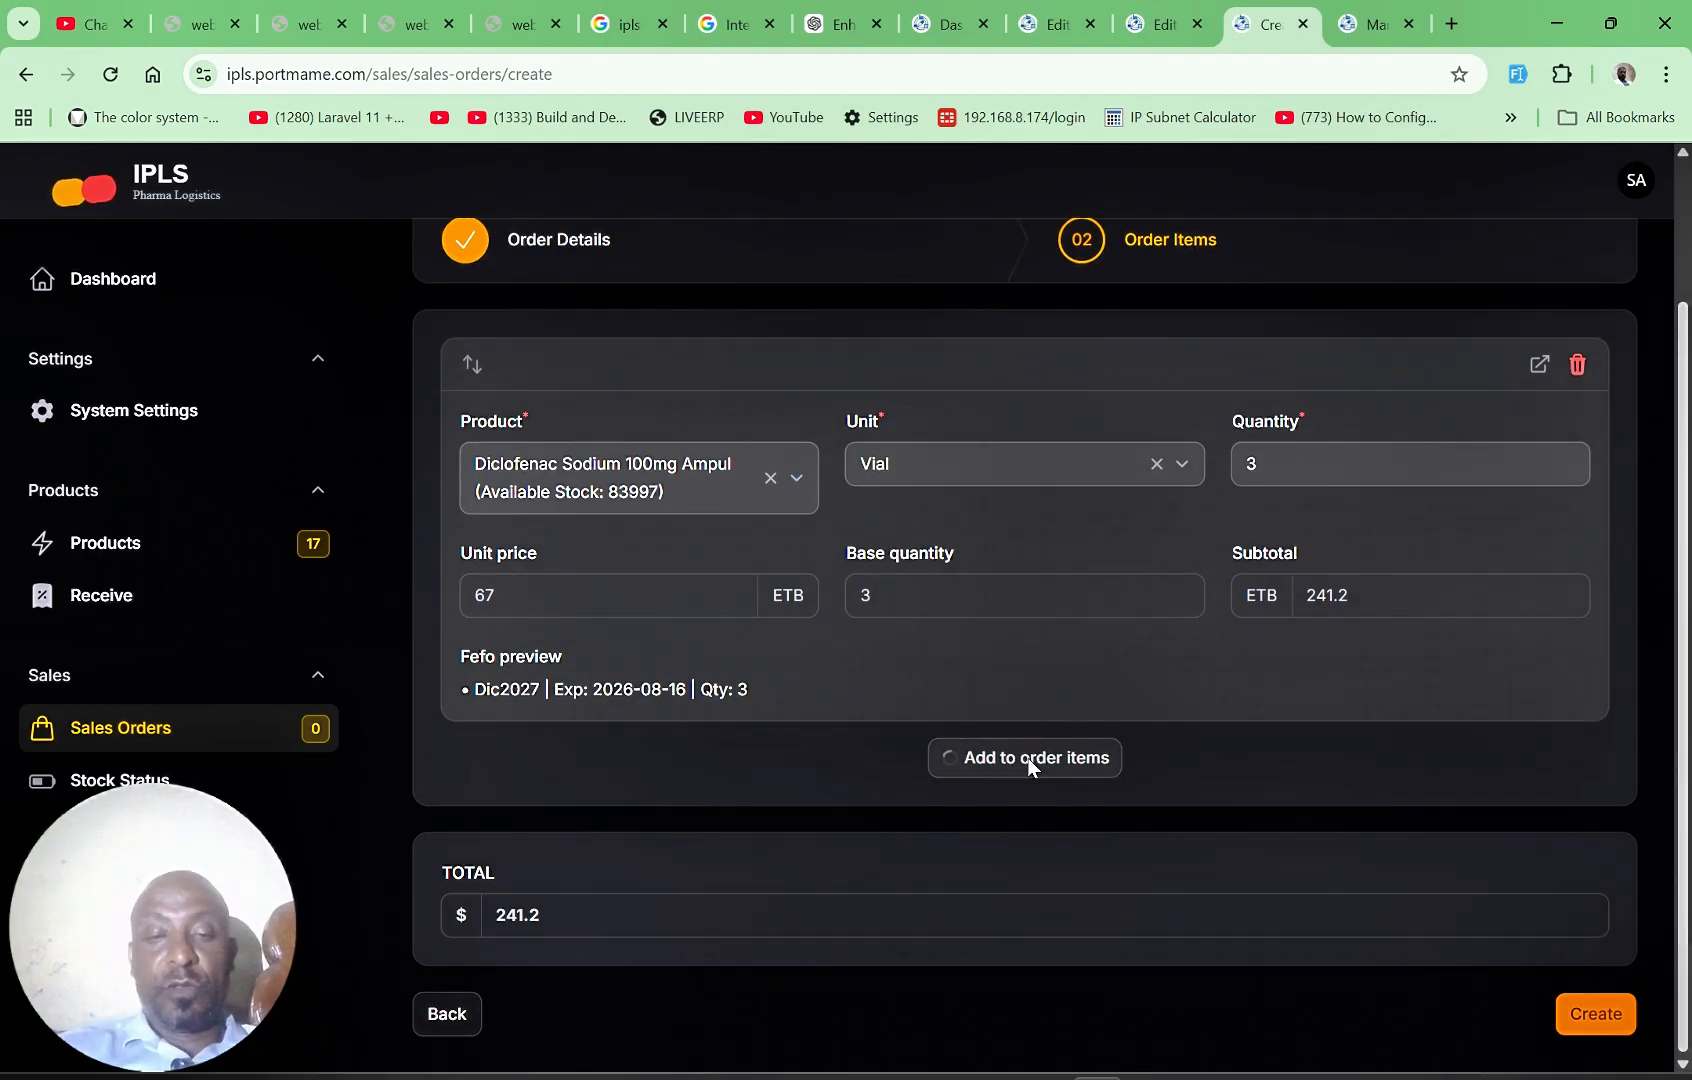
scroll(832, 1006, down, 3)
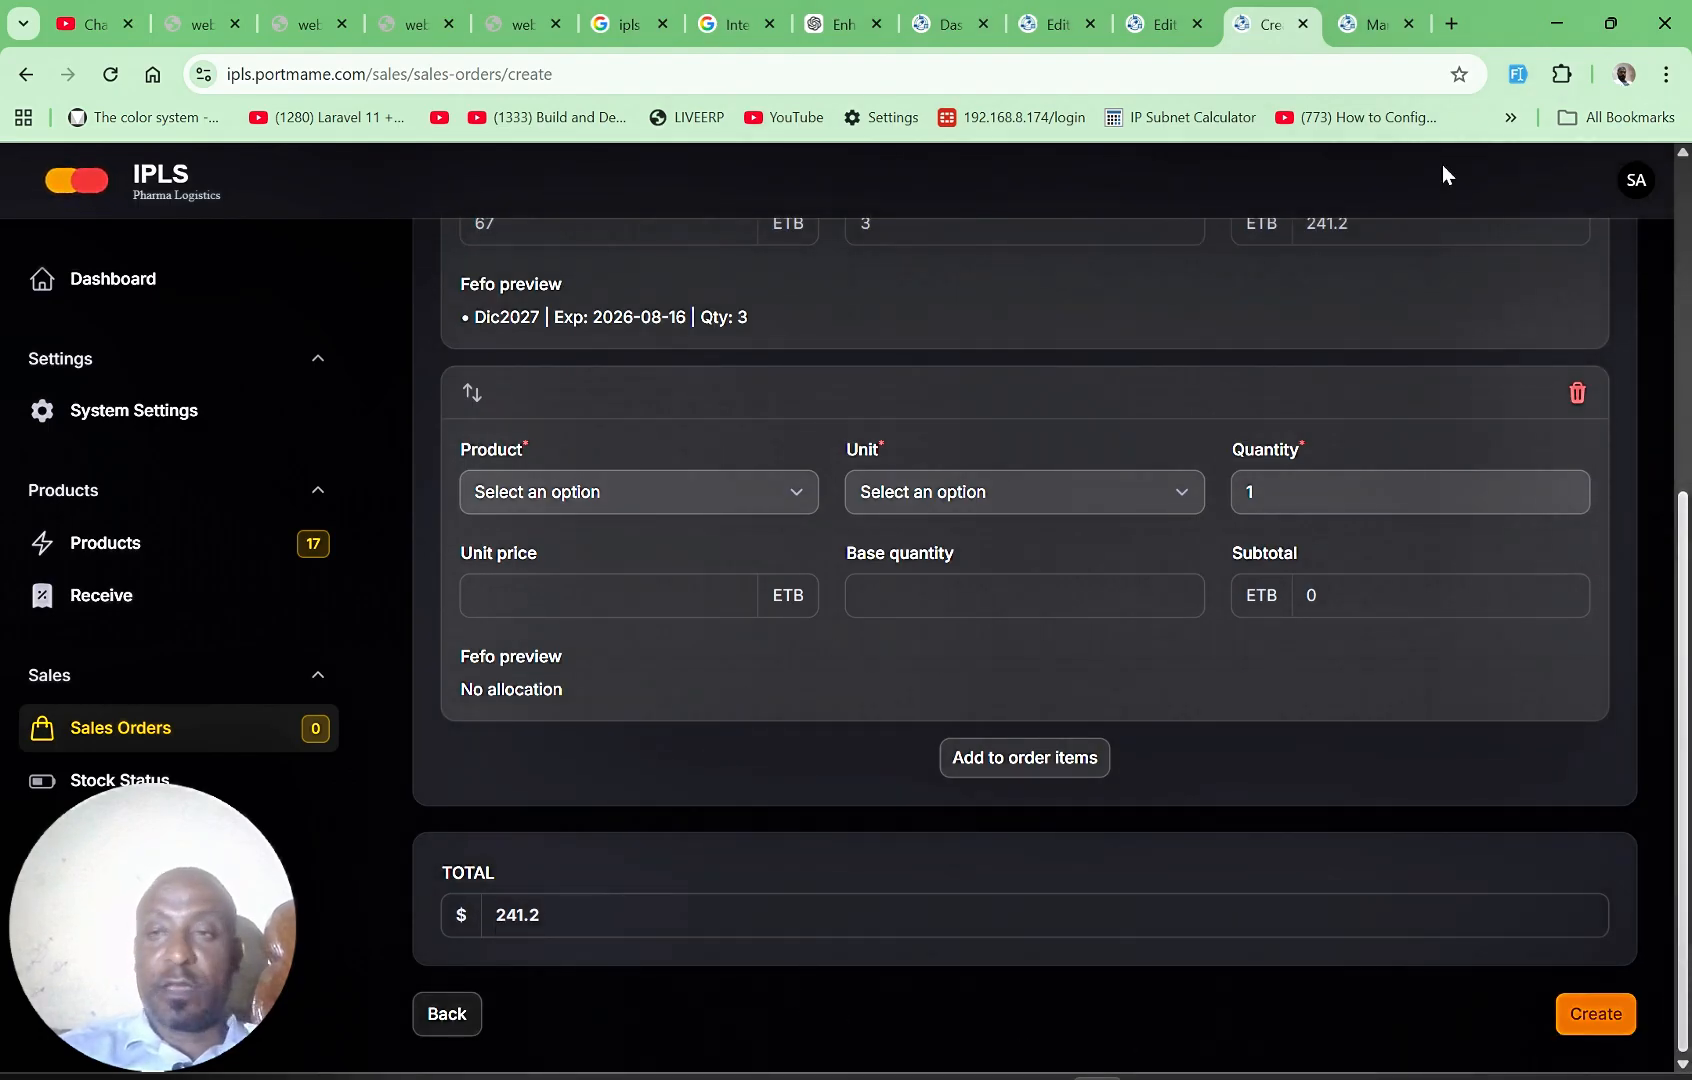
click(718, 490)
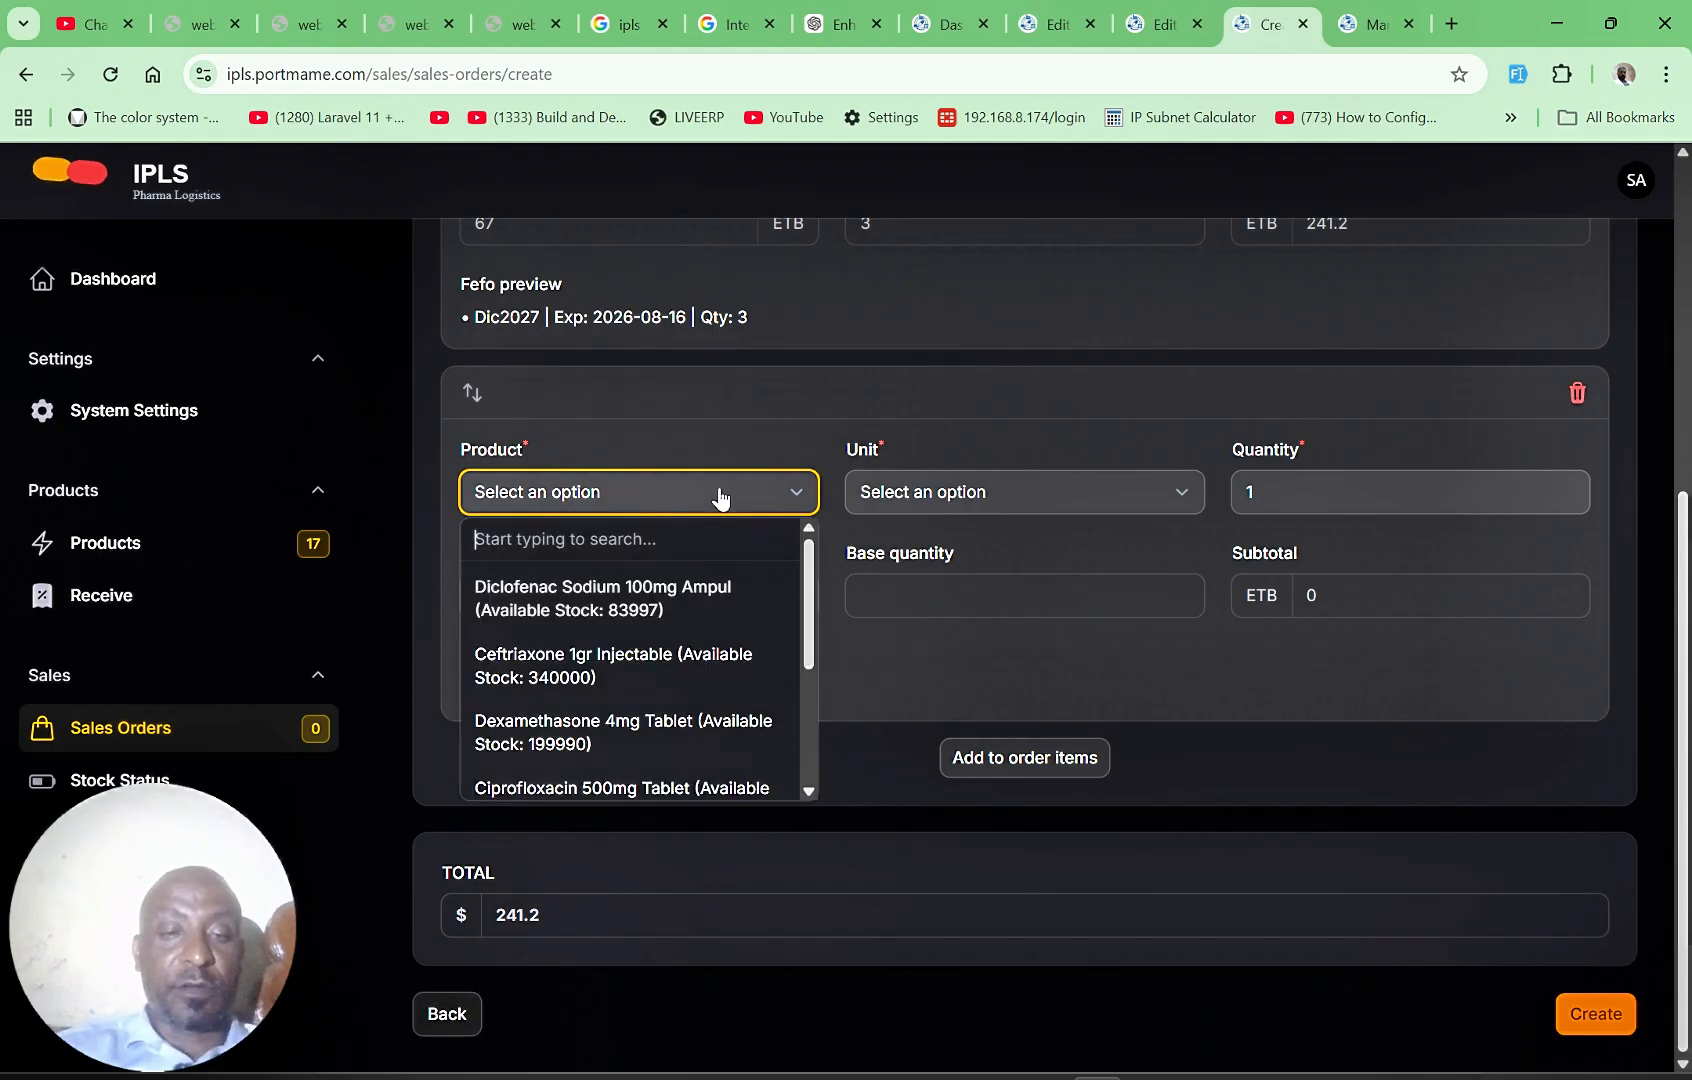
click(593, 738)
click(1056, 498)
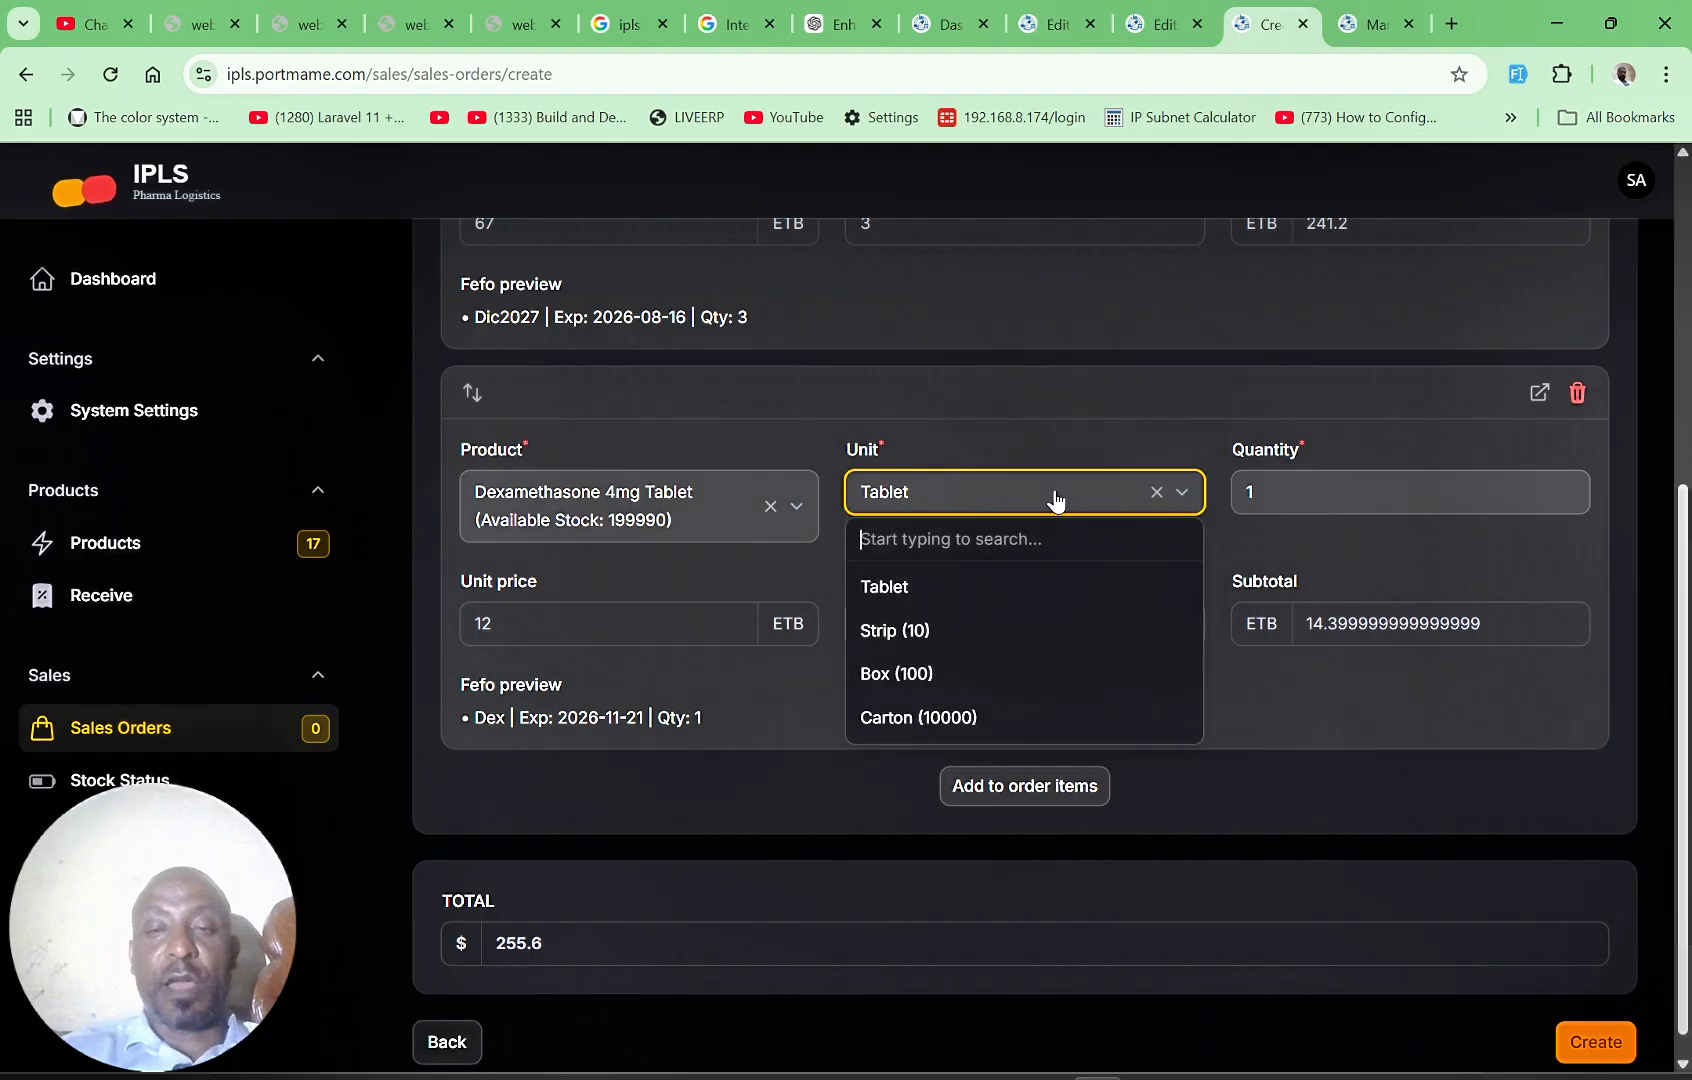
click(941, 636)
click(1323, 497)
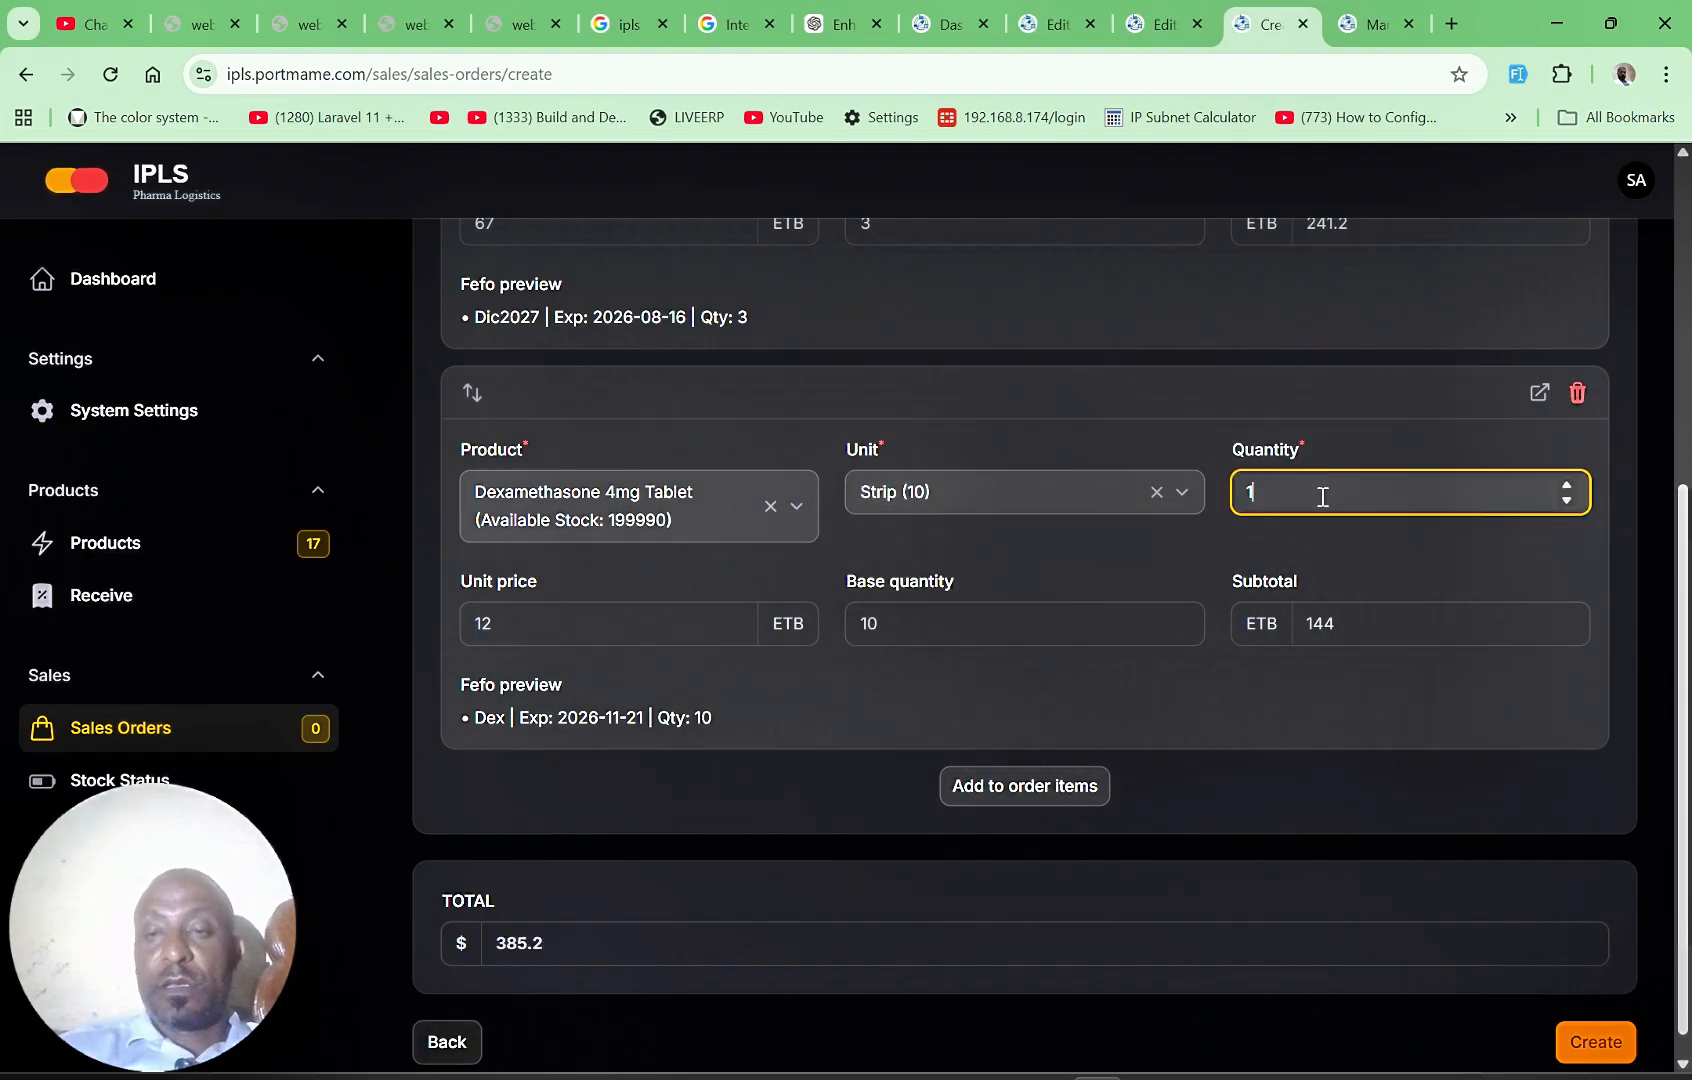
text(2)
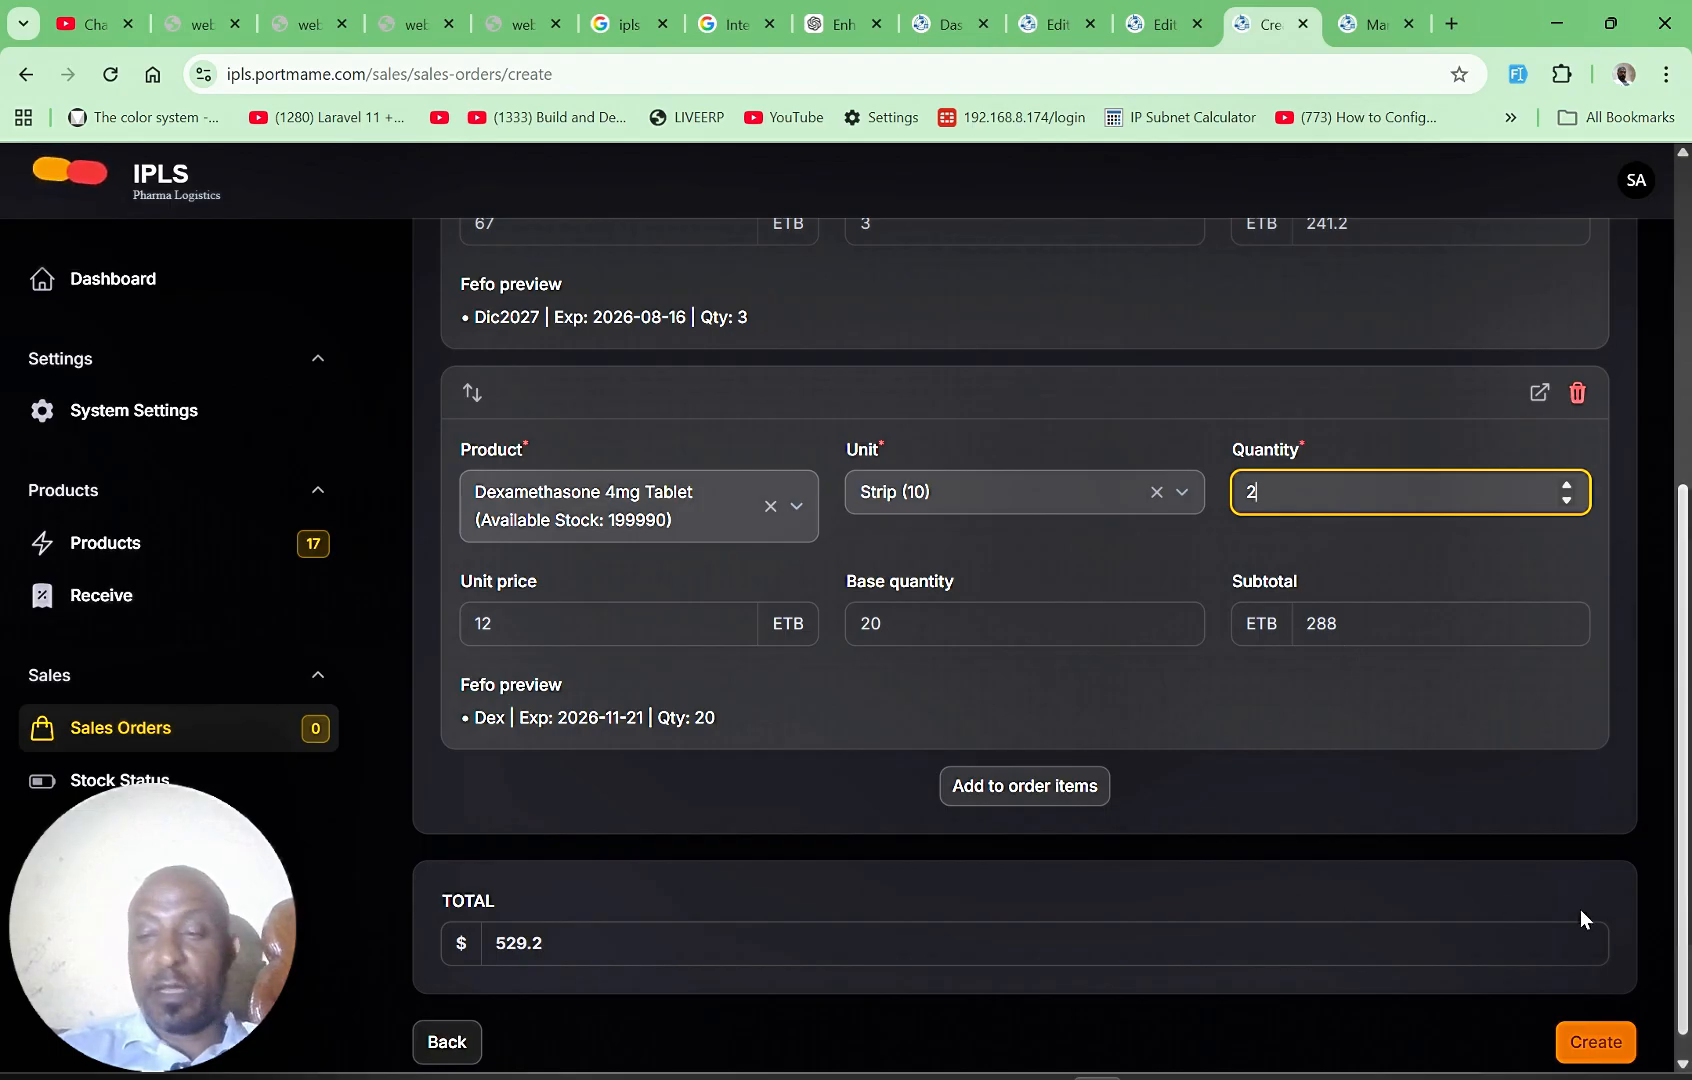
click(1684, 1066)
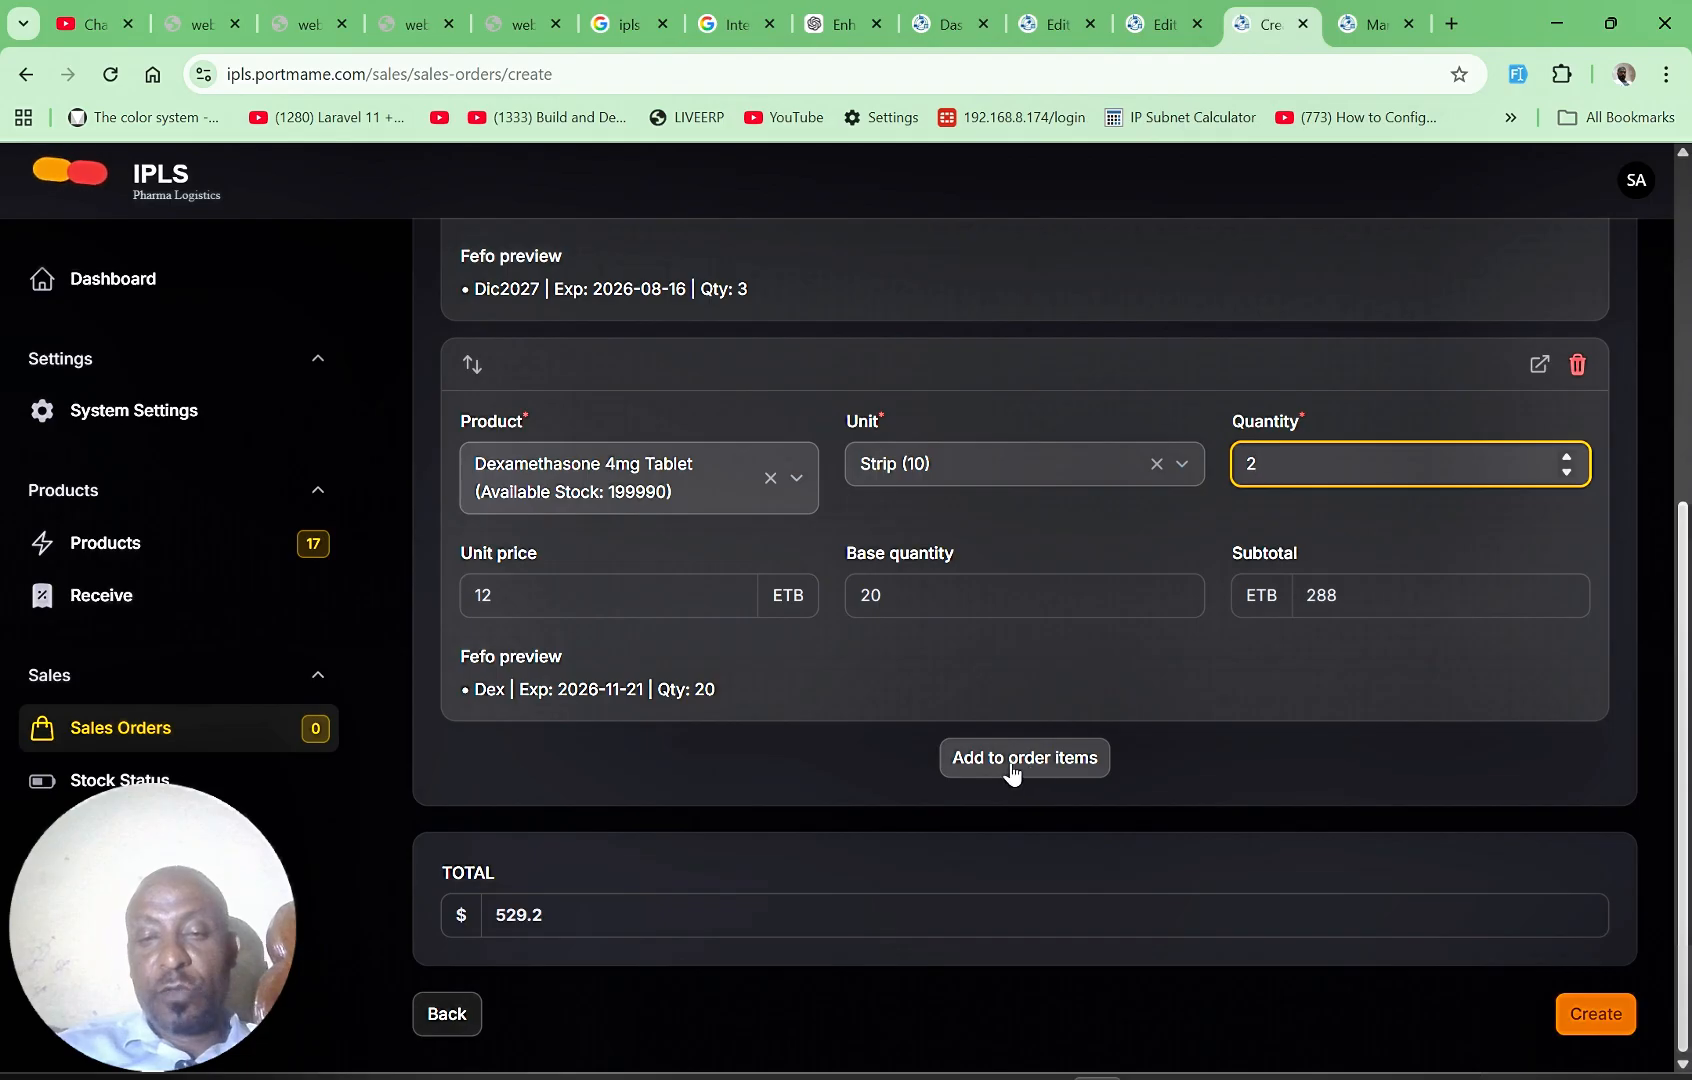
click(1590, 1018)
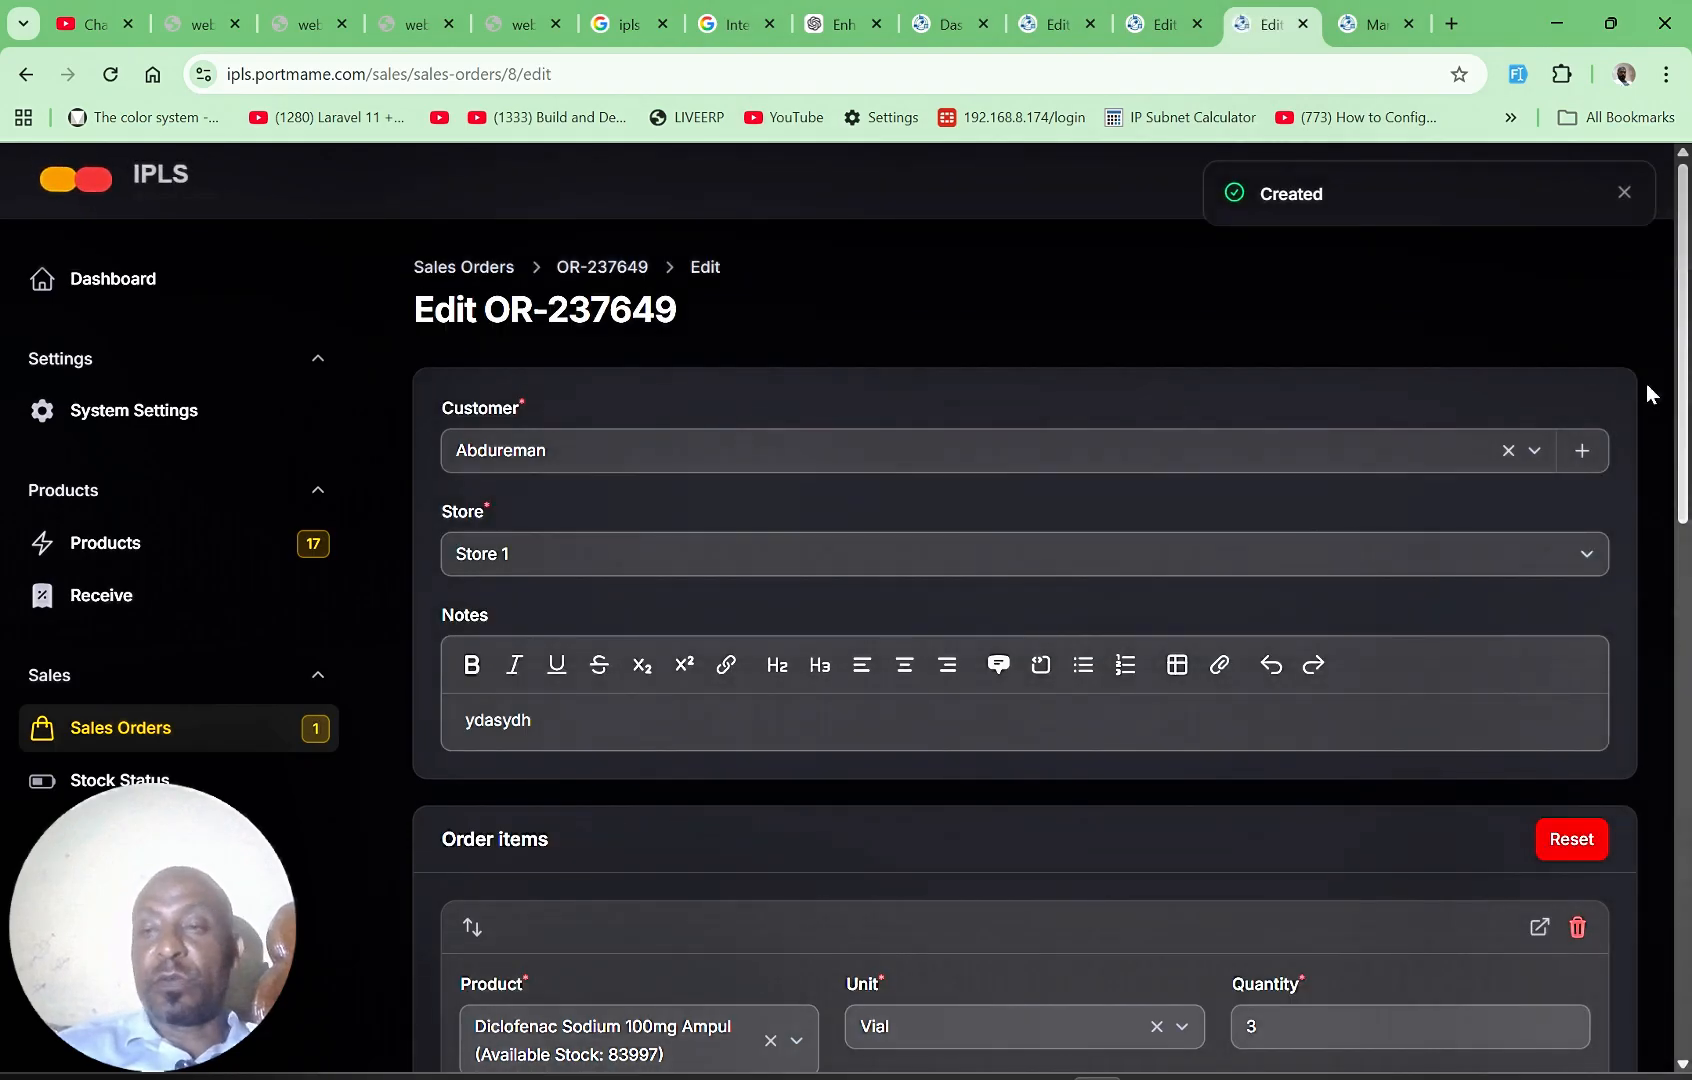
Step: Review the unit and product options of the Dexamethasone item in the created sales order
drag(1686, 452, 1655, 820)
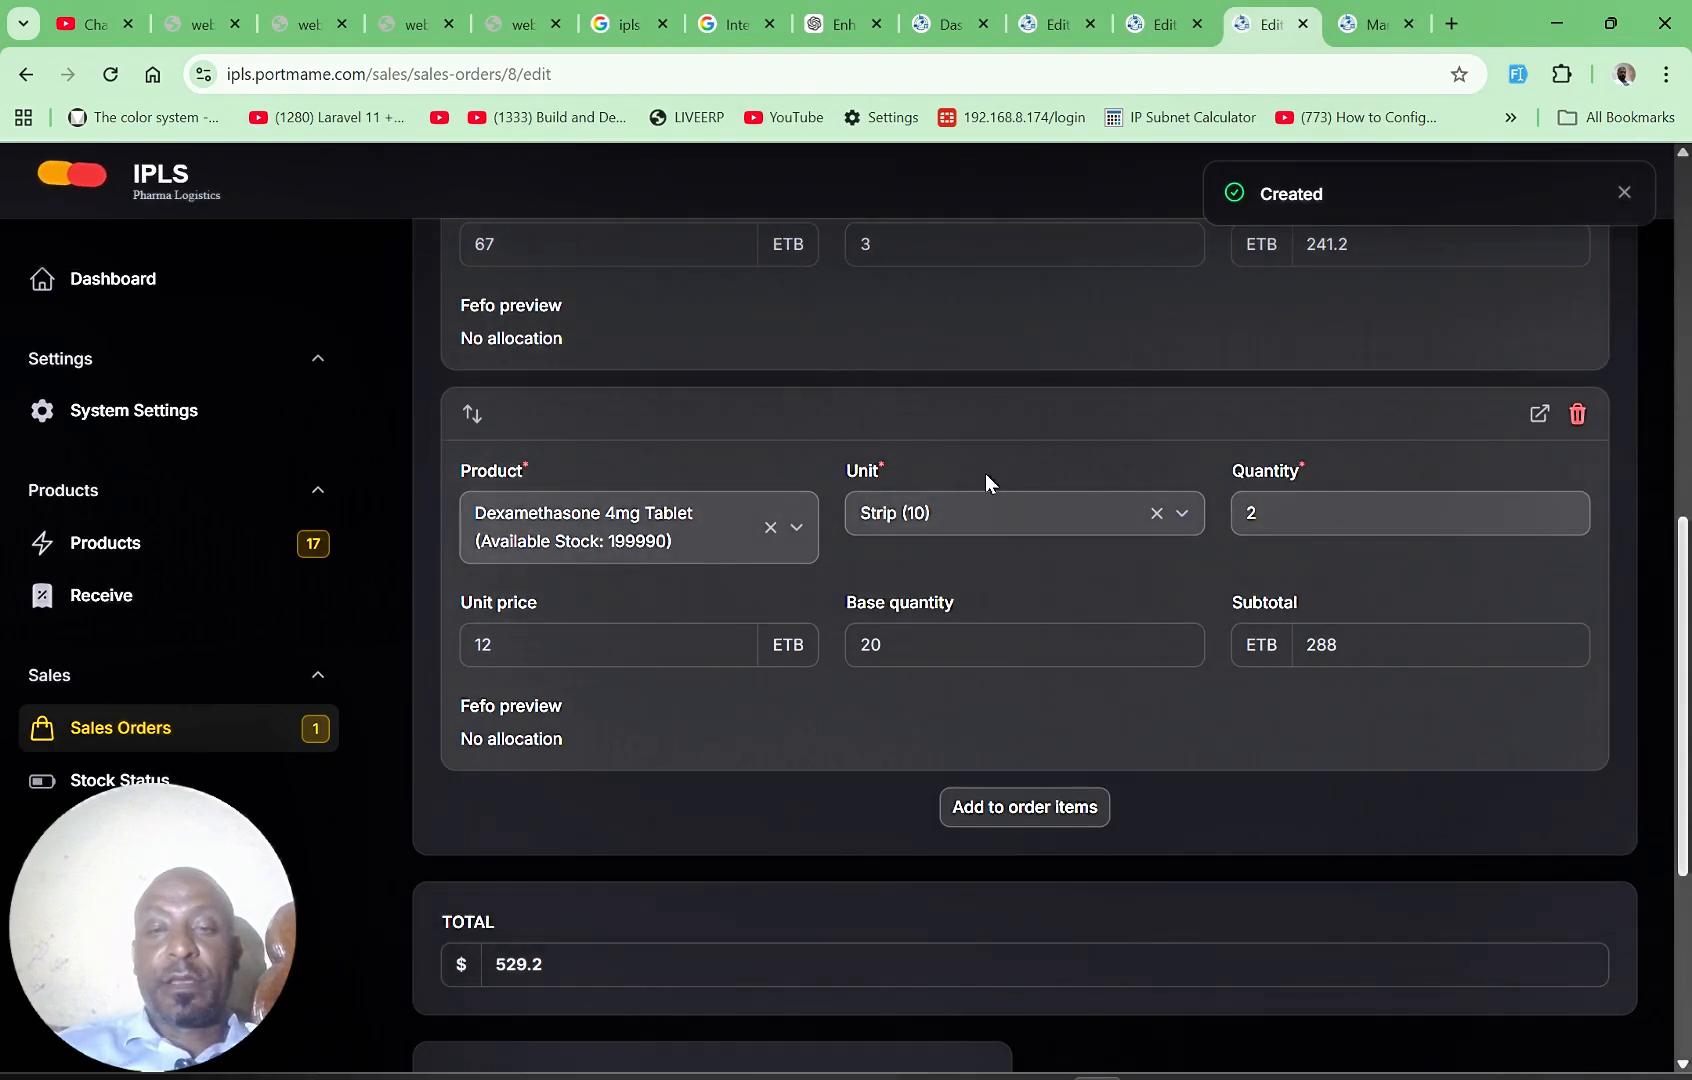
click(966, 518)
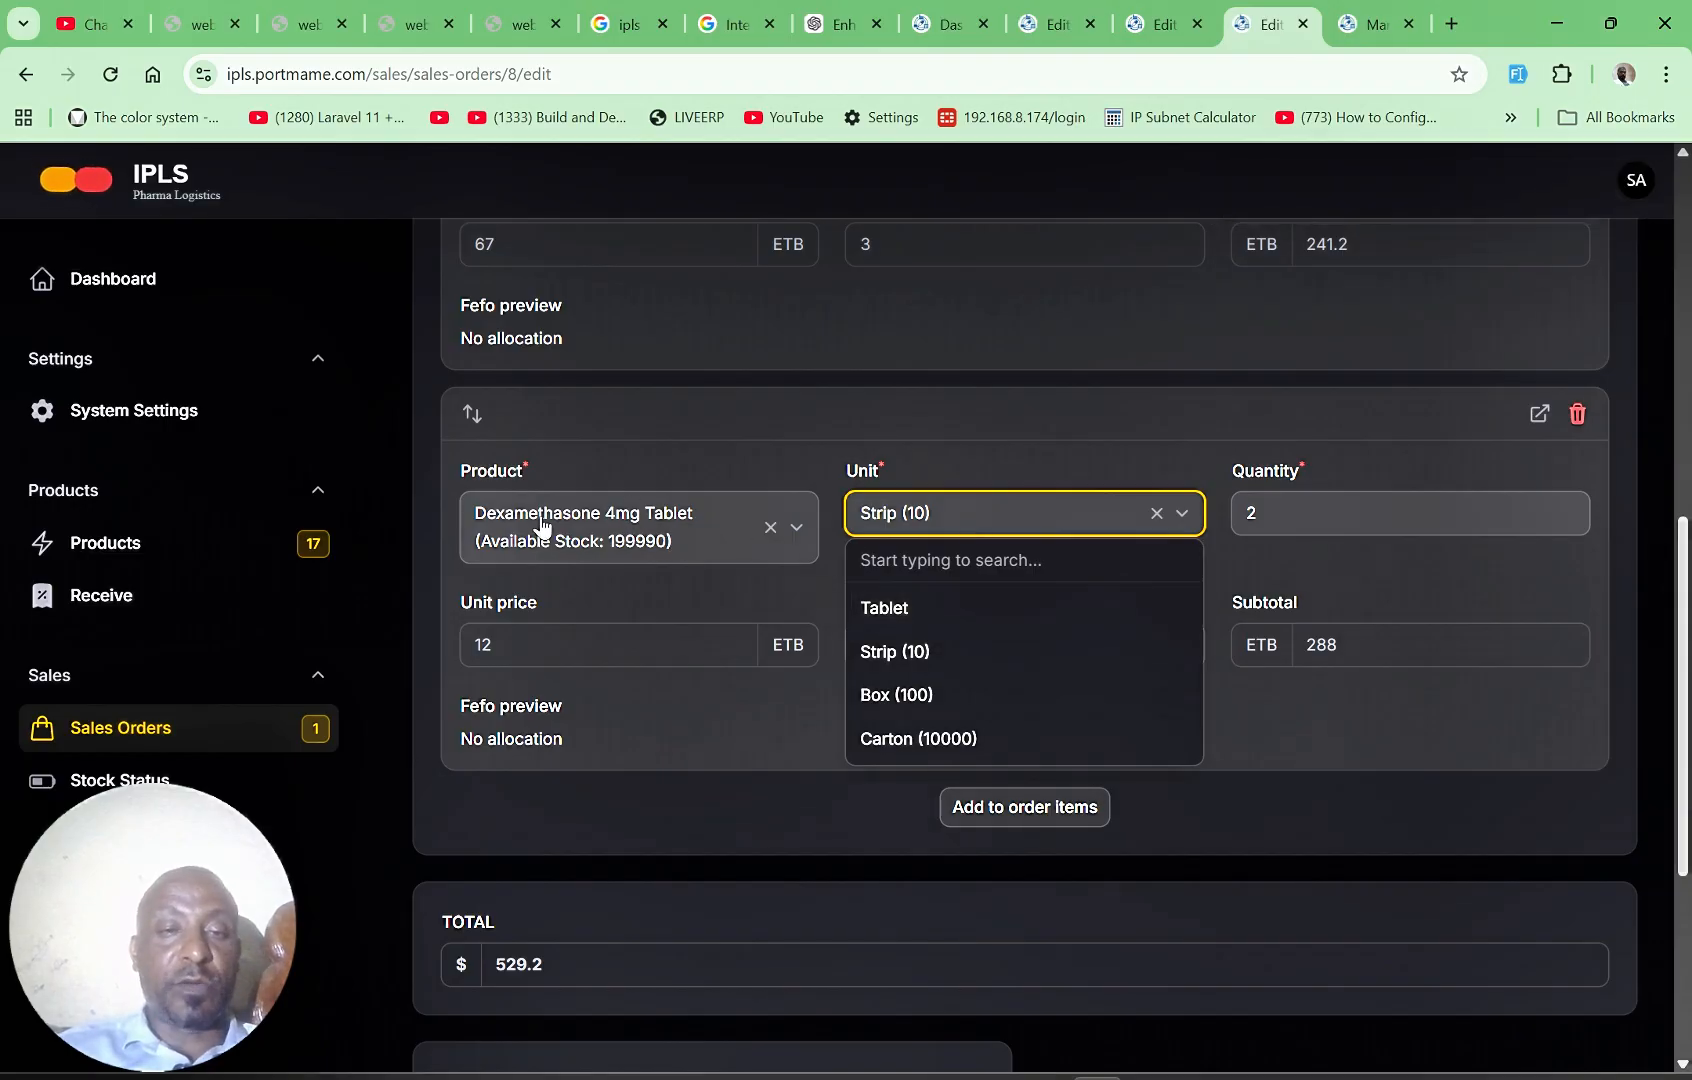
click(800, 533)
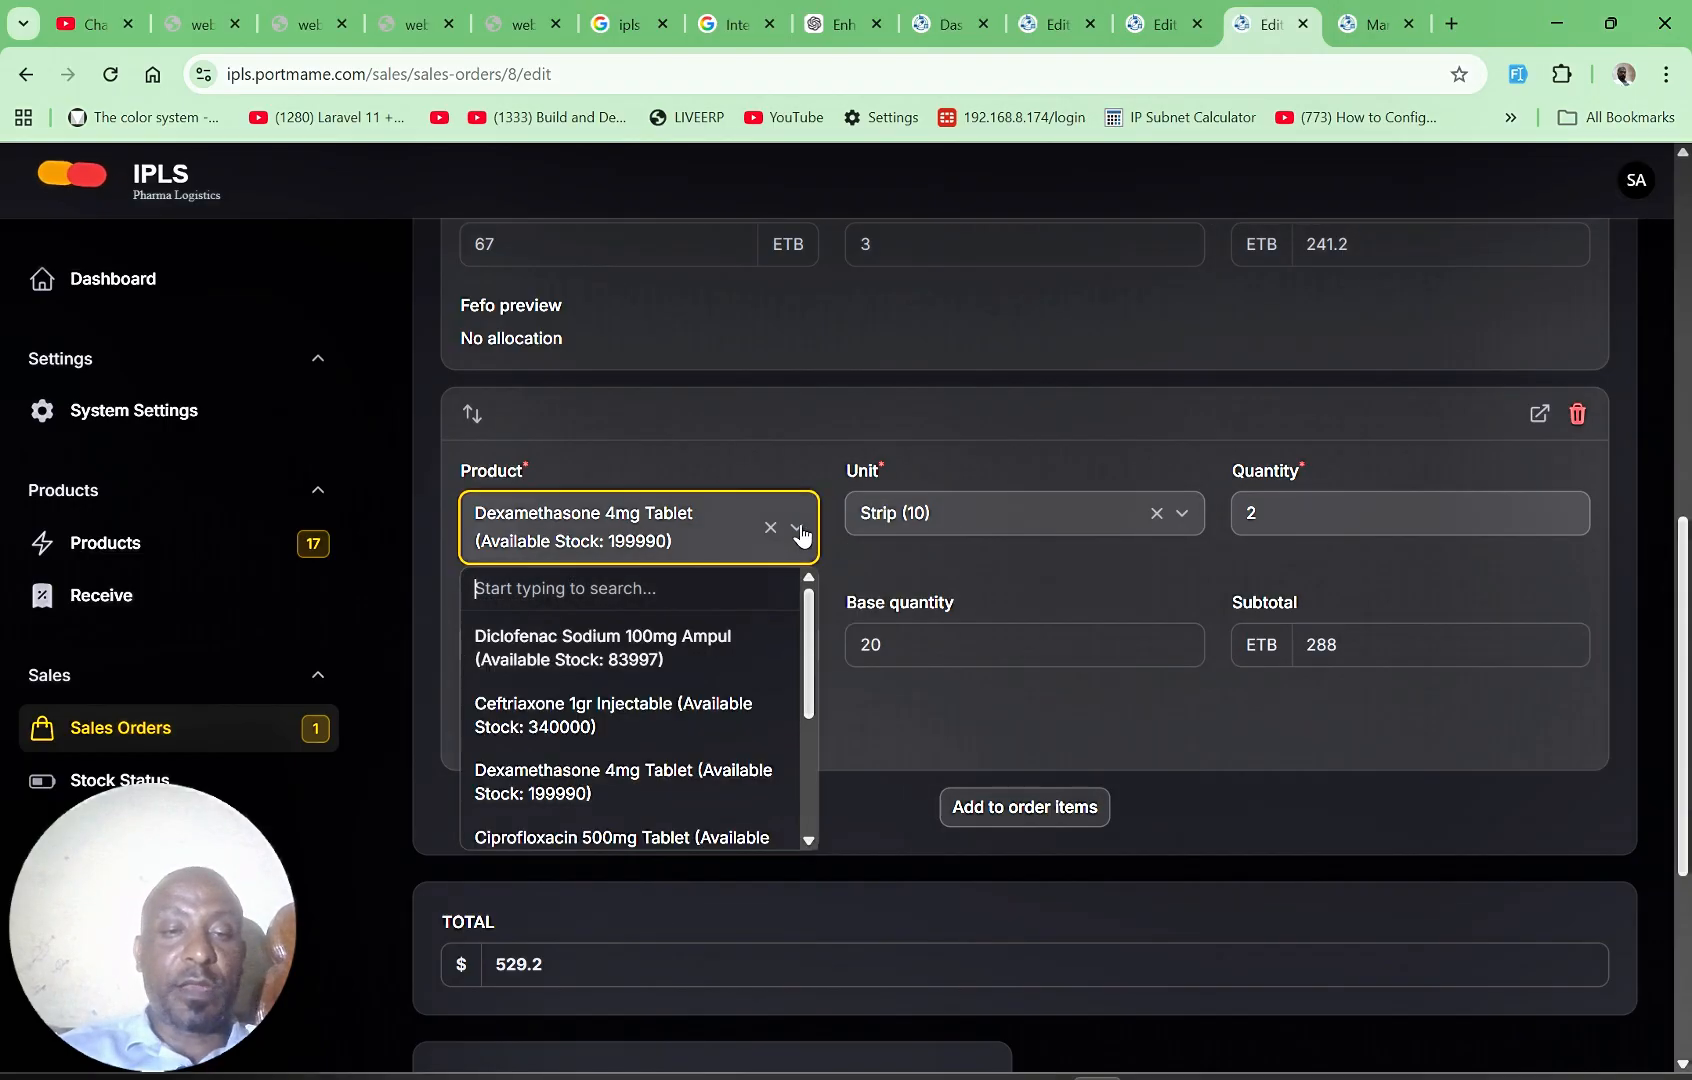
click(1584, 654)
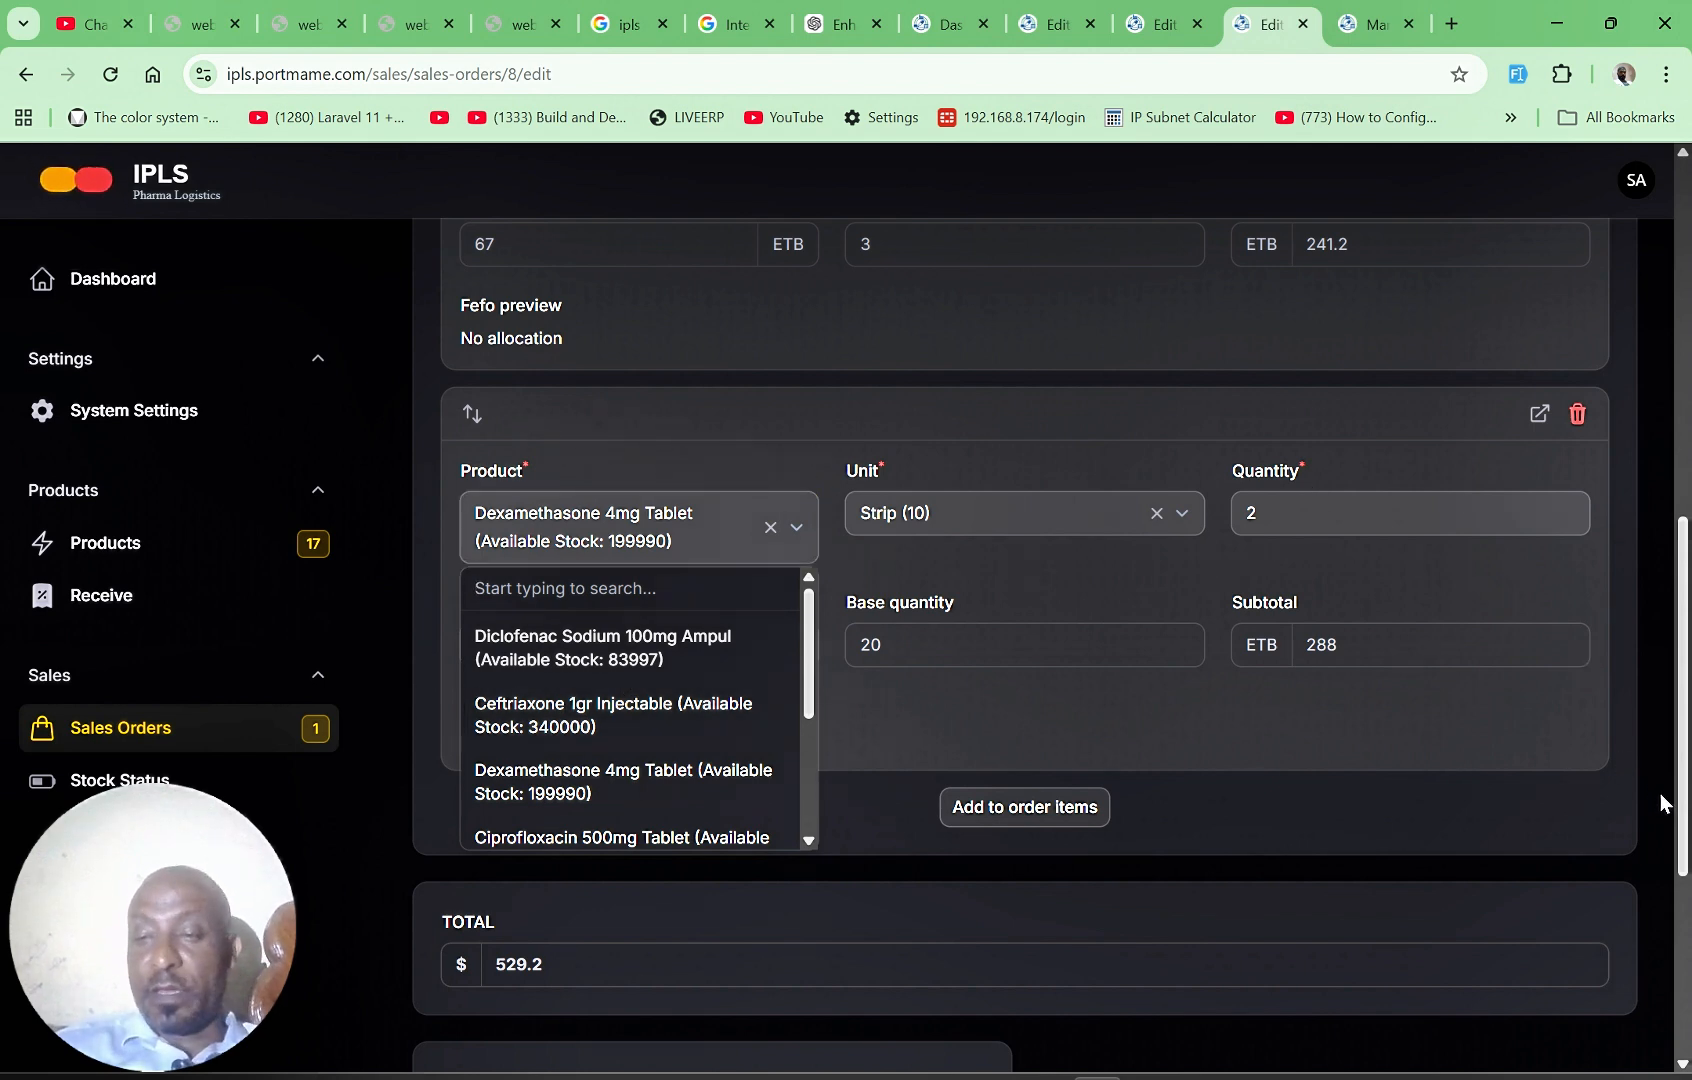
drag(1686, 828, 1662, 1046)
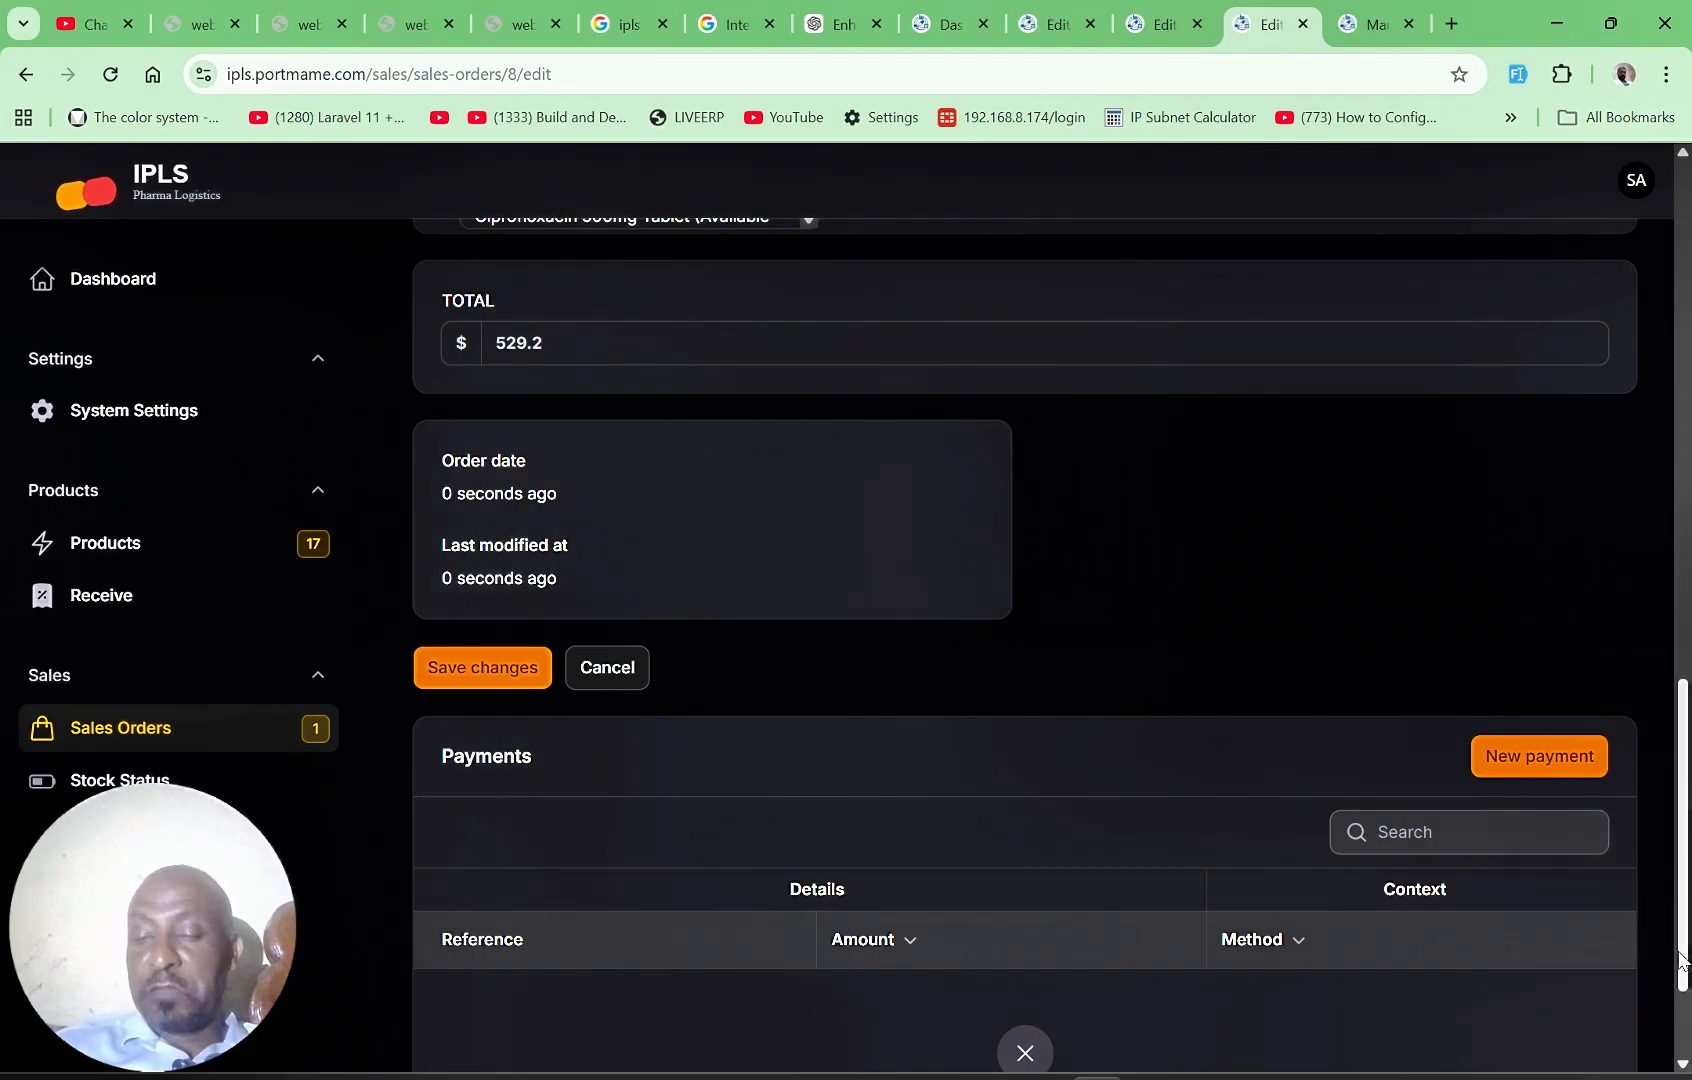
drag(1684, 964, 1683, 1035)
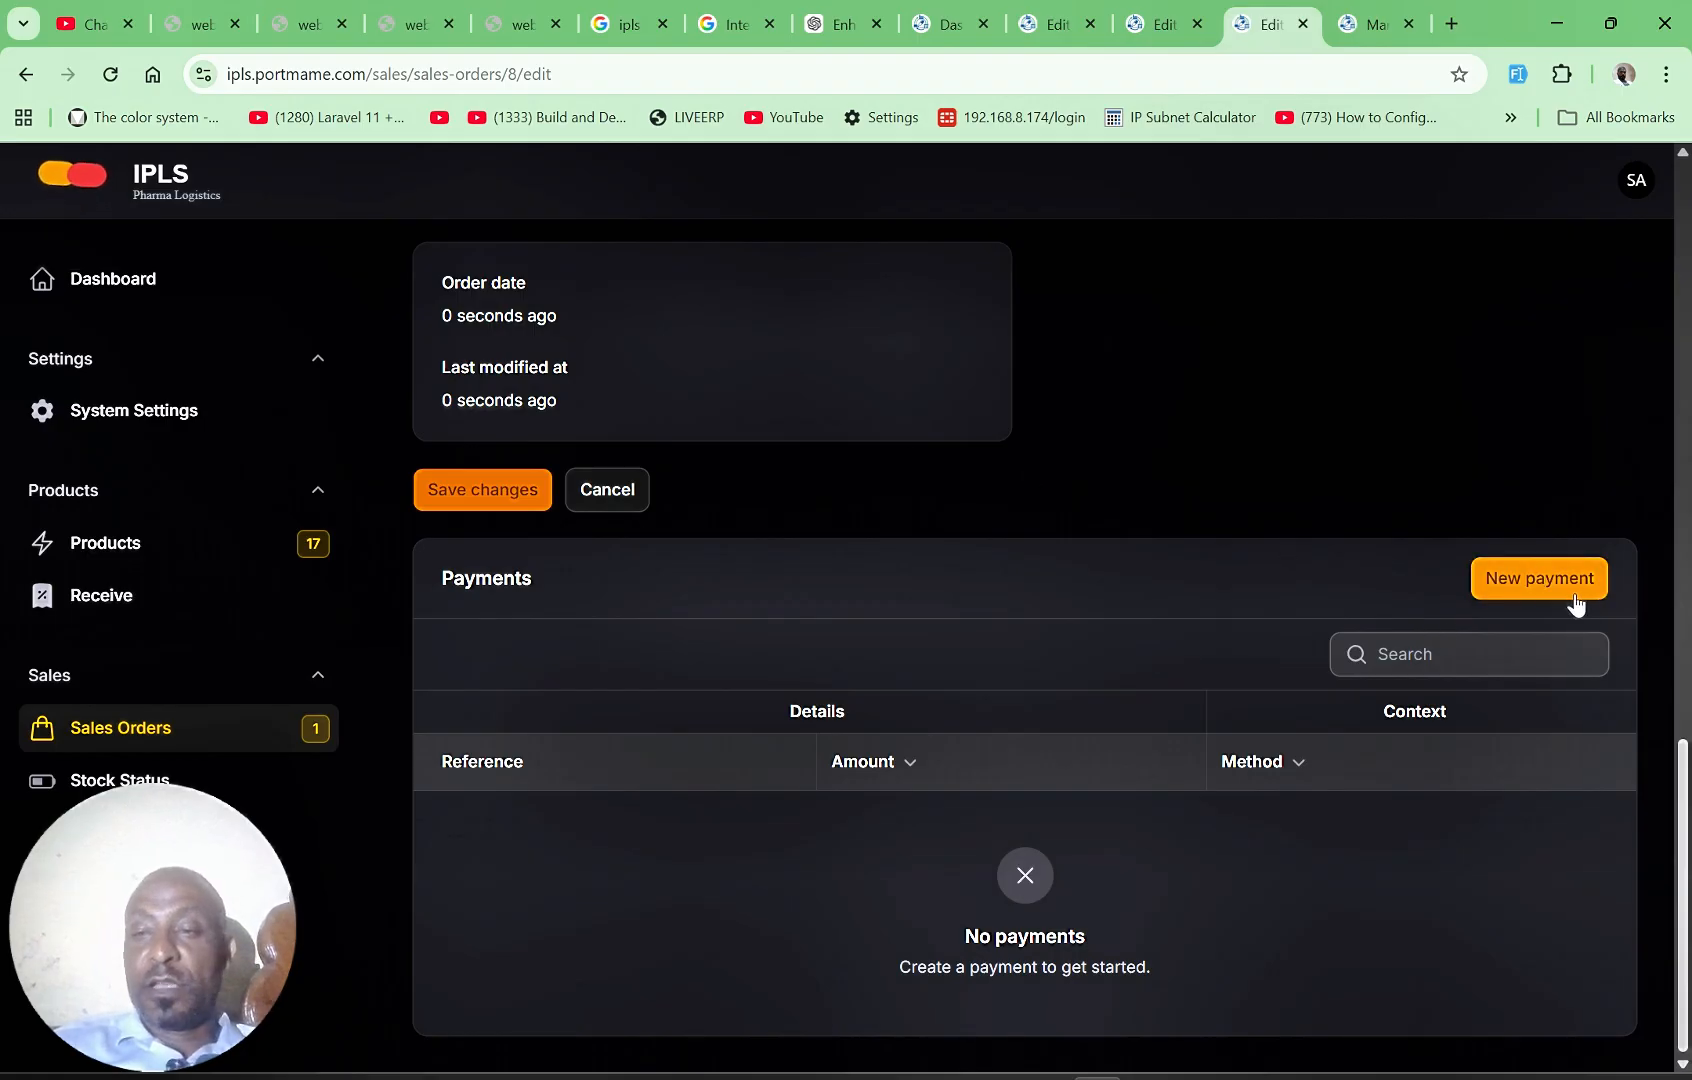
click(1512, 580)
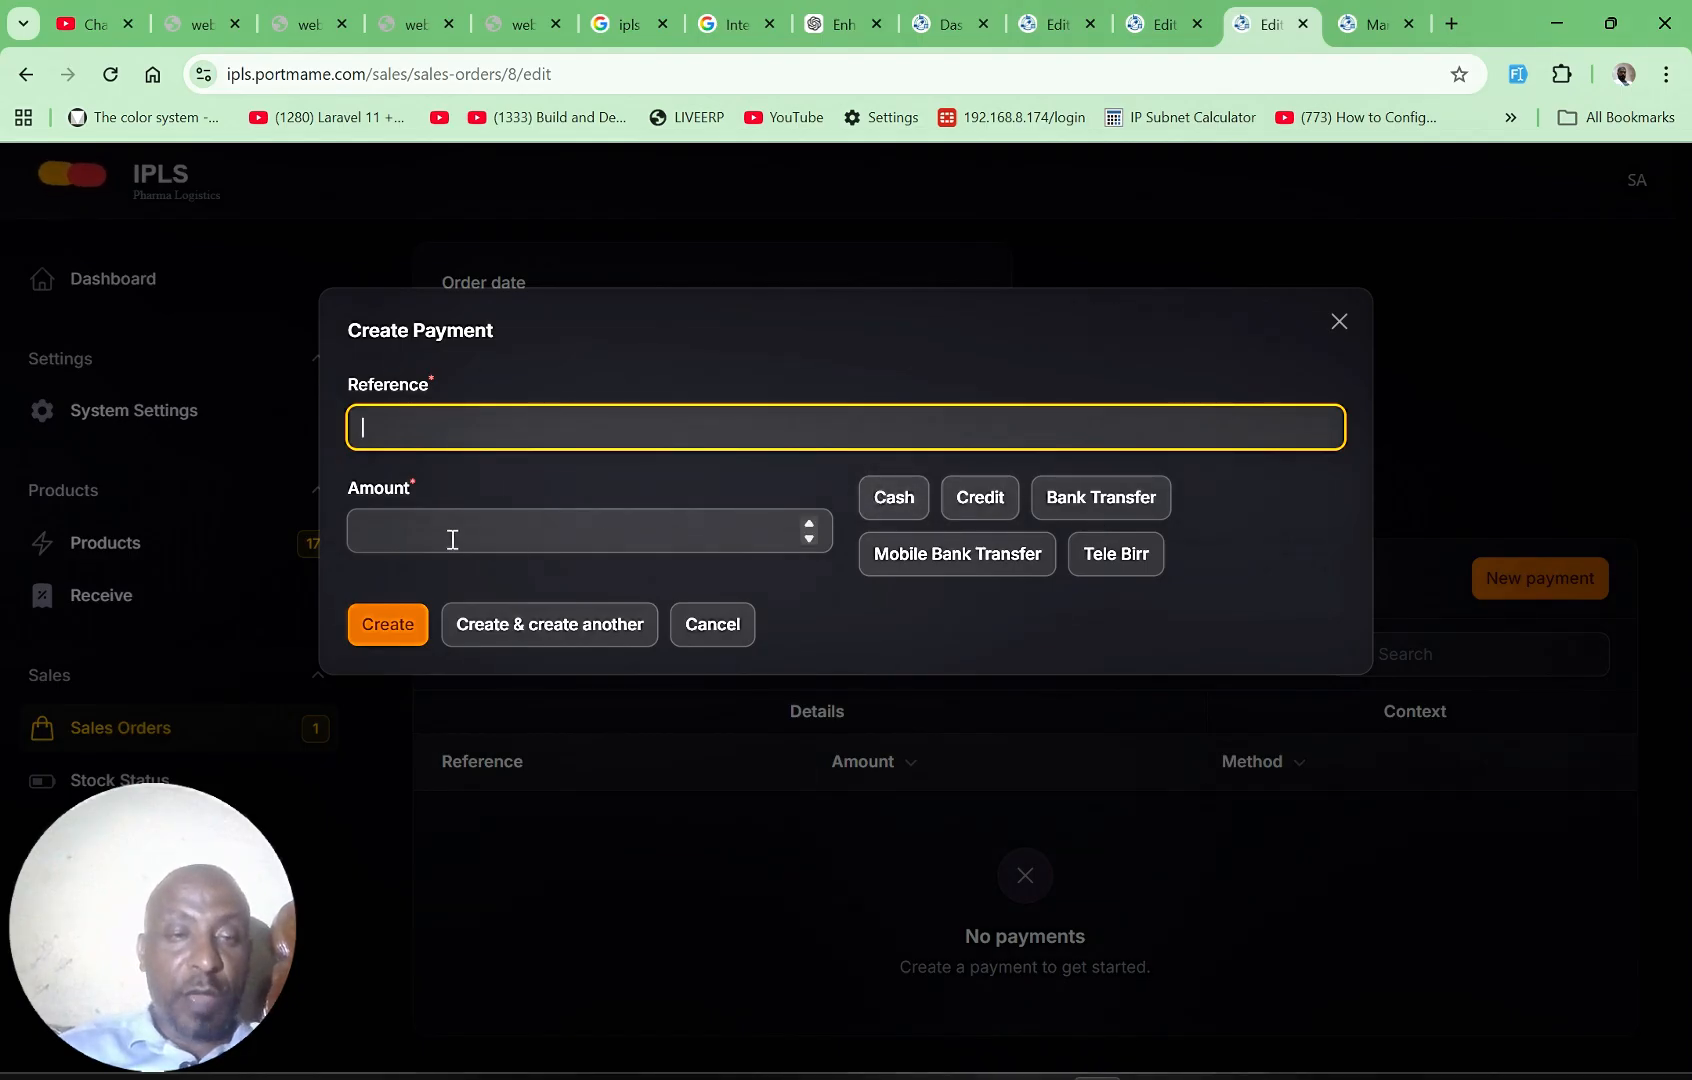
click(453, 539)
text(54)
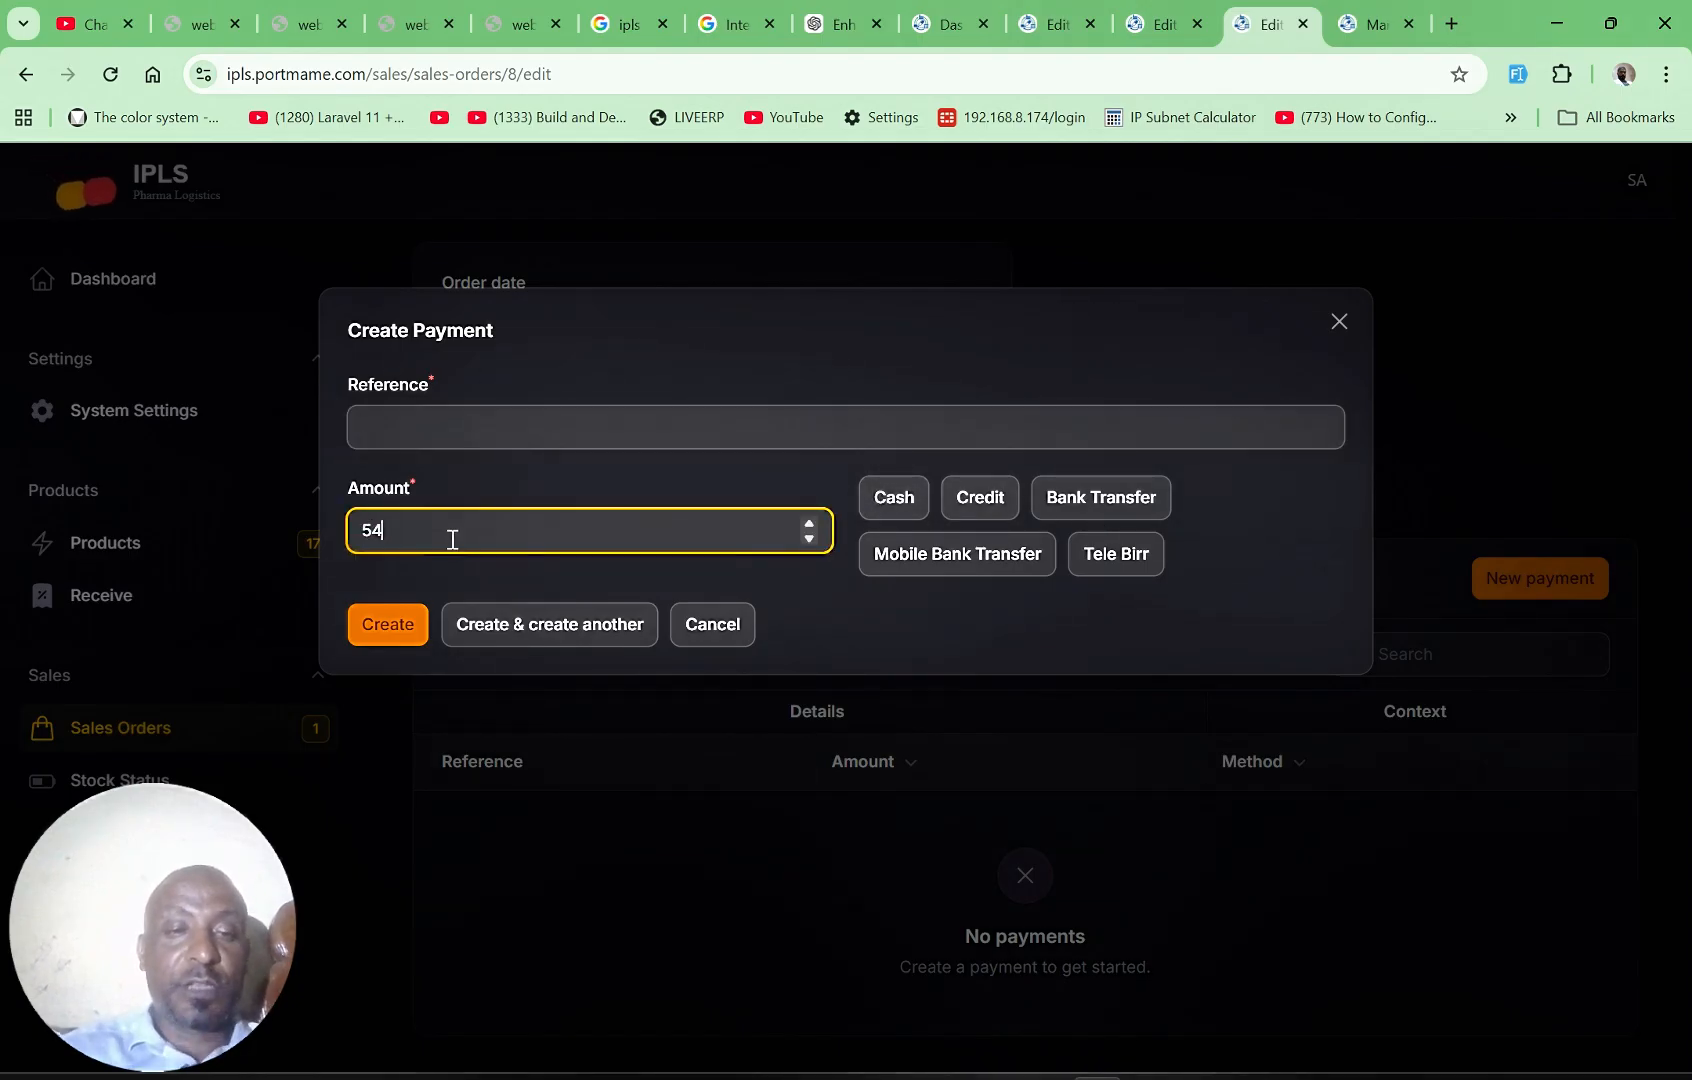
click(1339, 324)
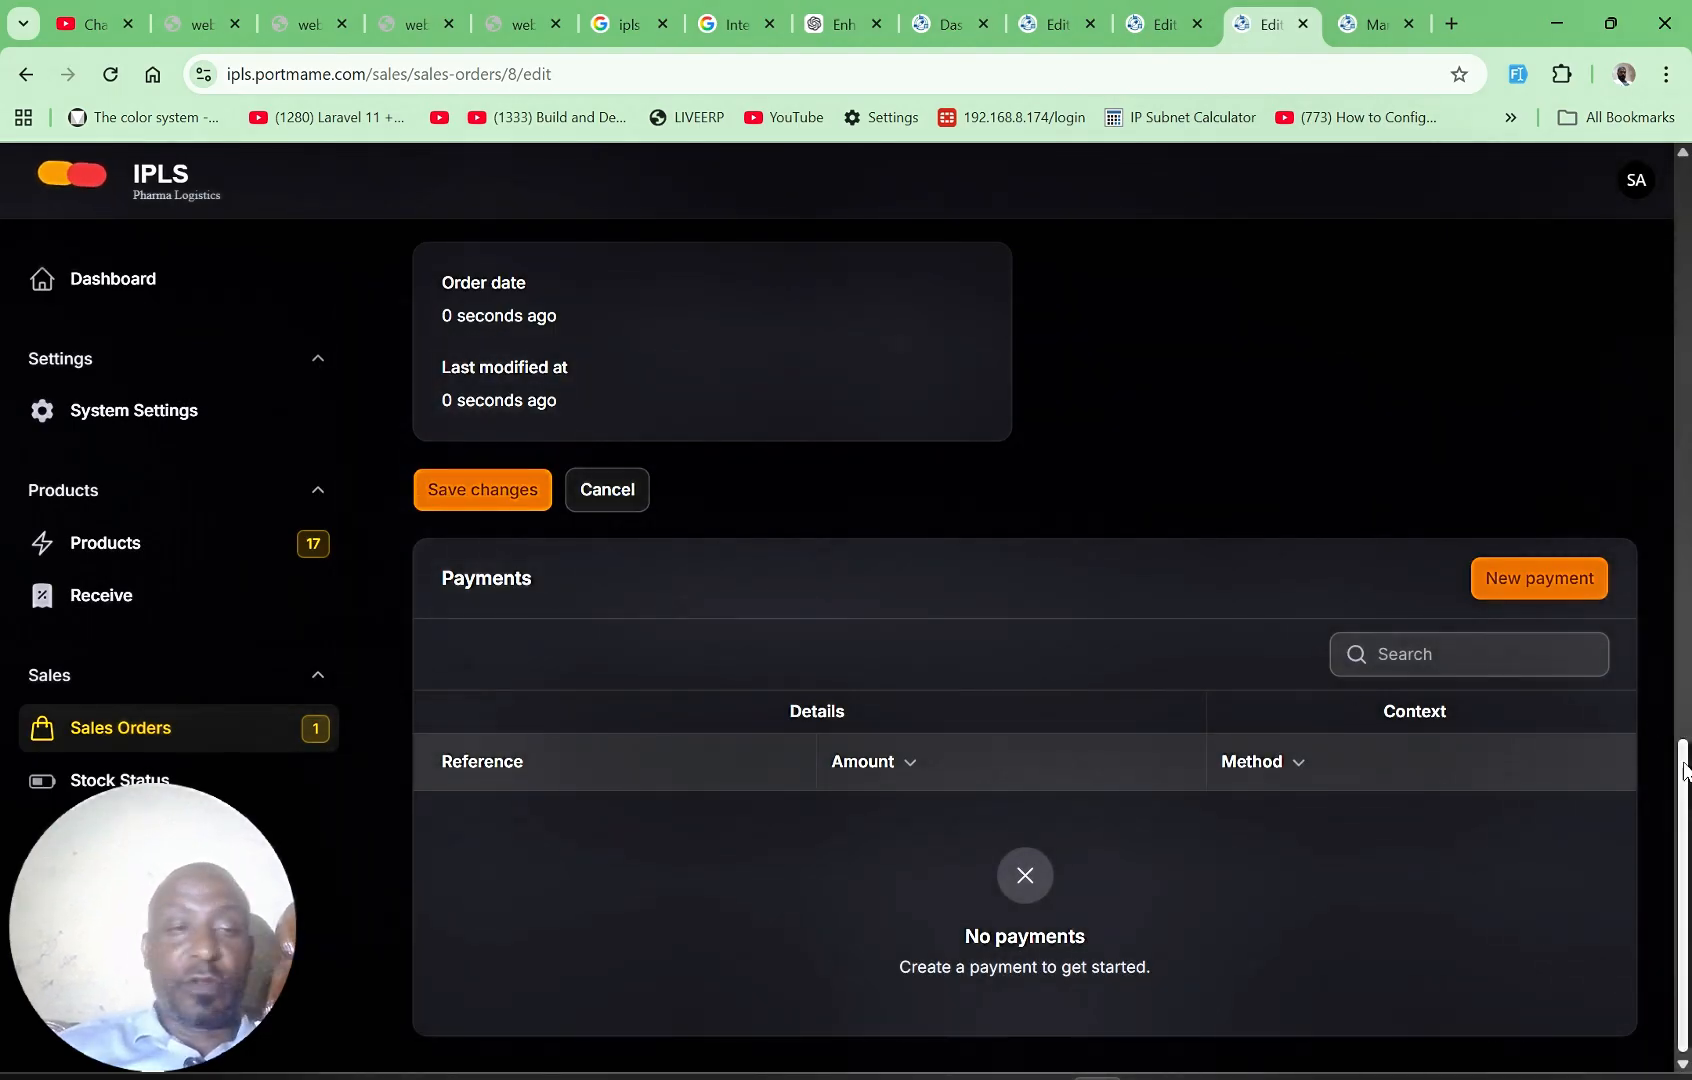
Step: Return to the sales orders list and show the available actions for the newest pending order
drag(1686, 771, 1686, 461)
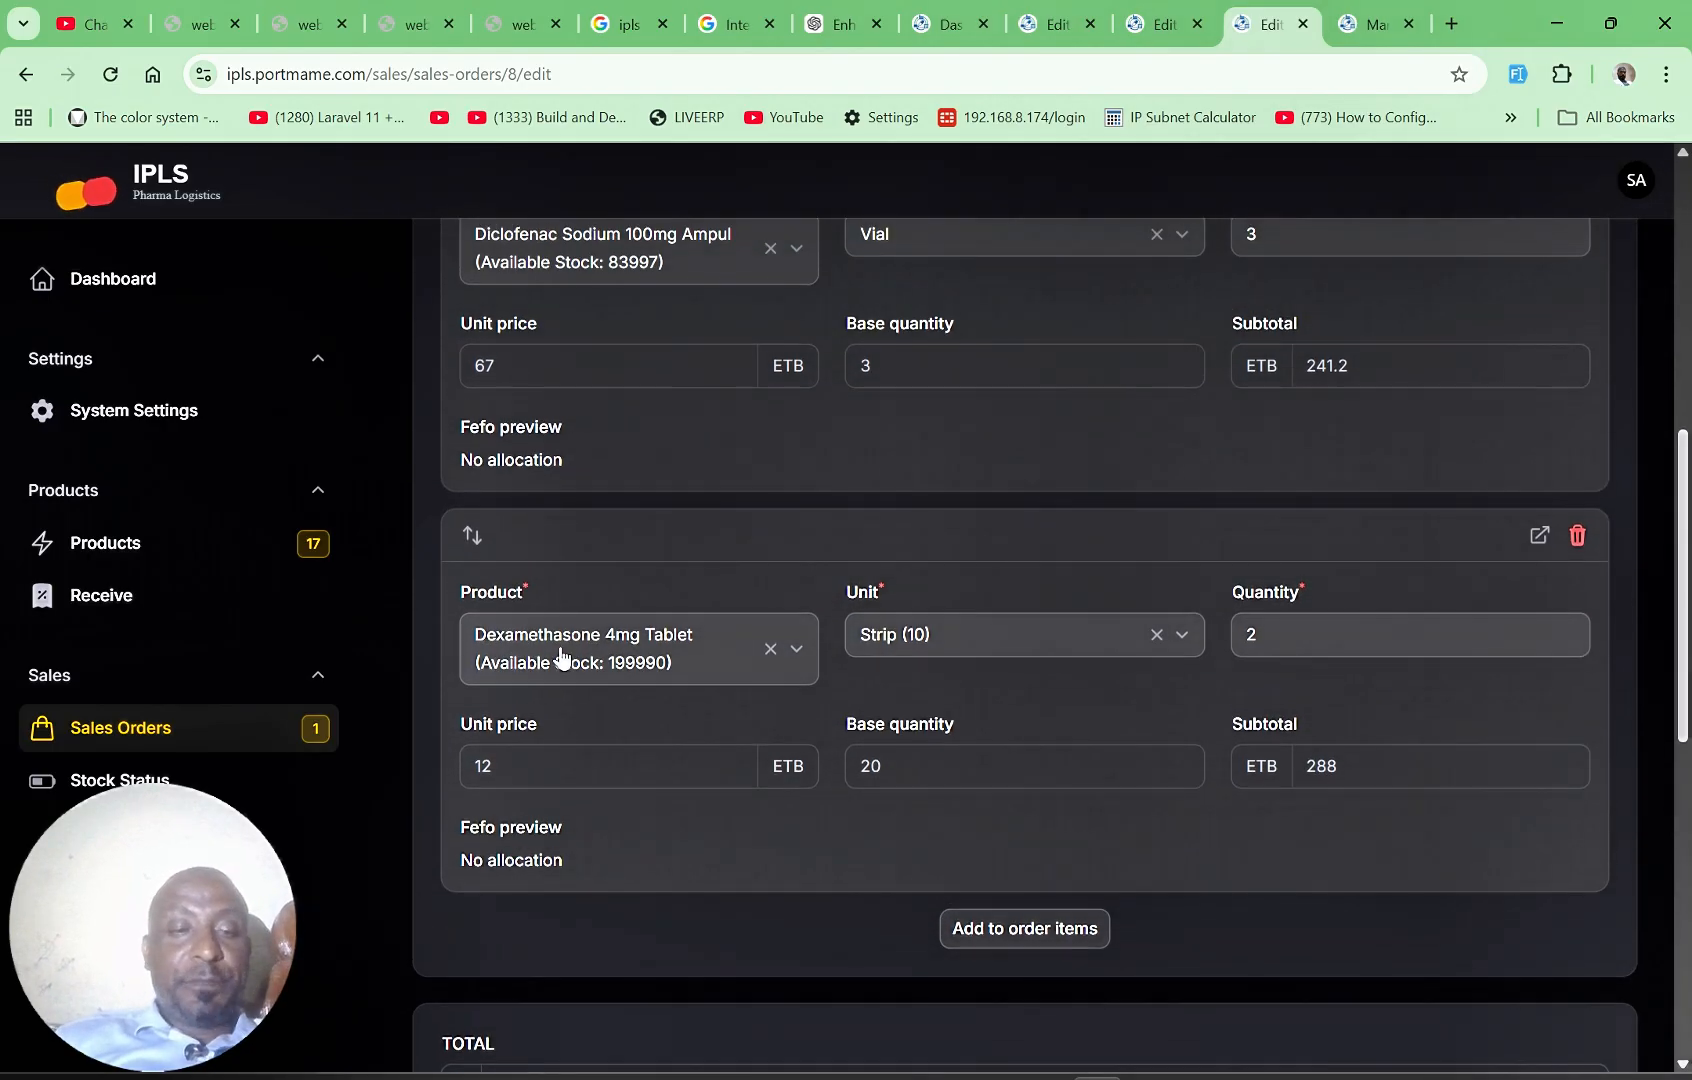
click(203, 734)
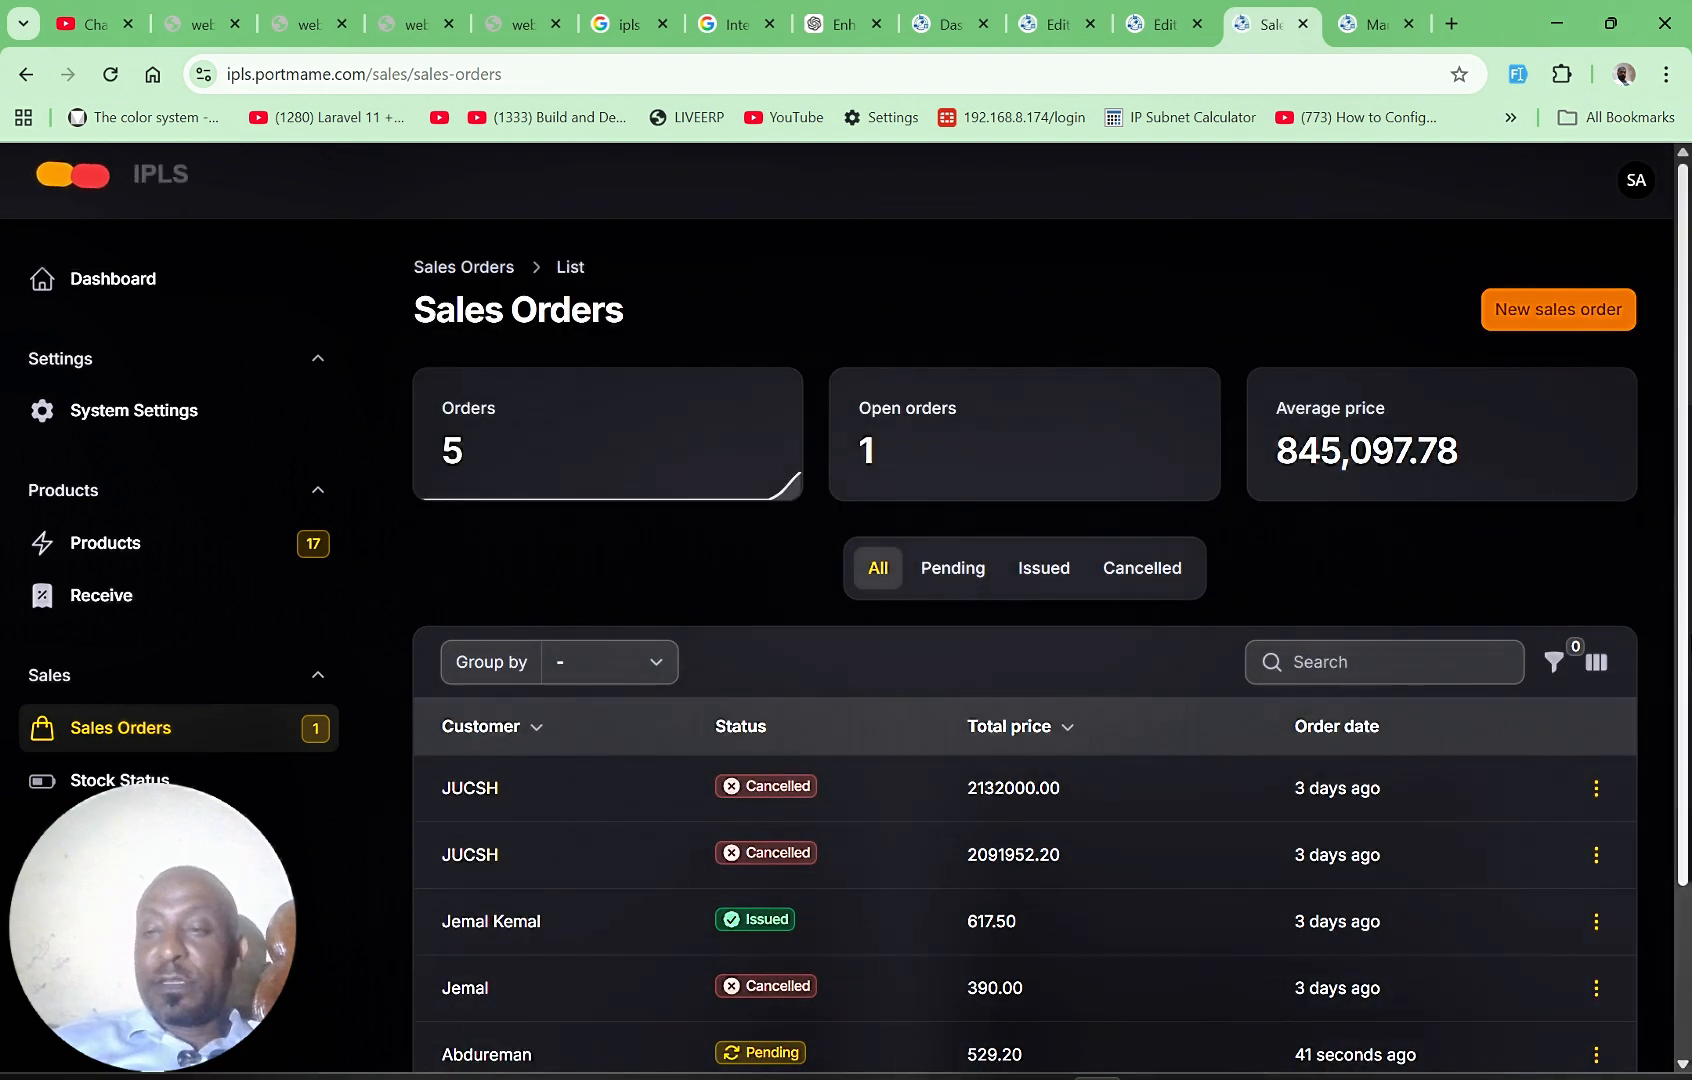
scroll(1683, 793, down, 2)
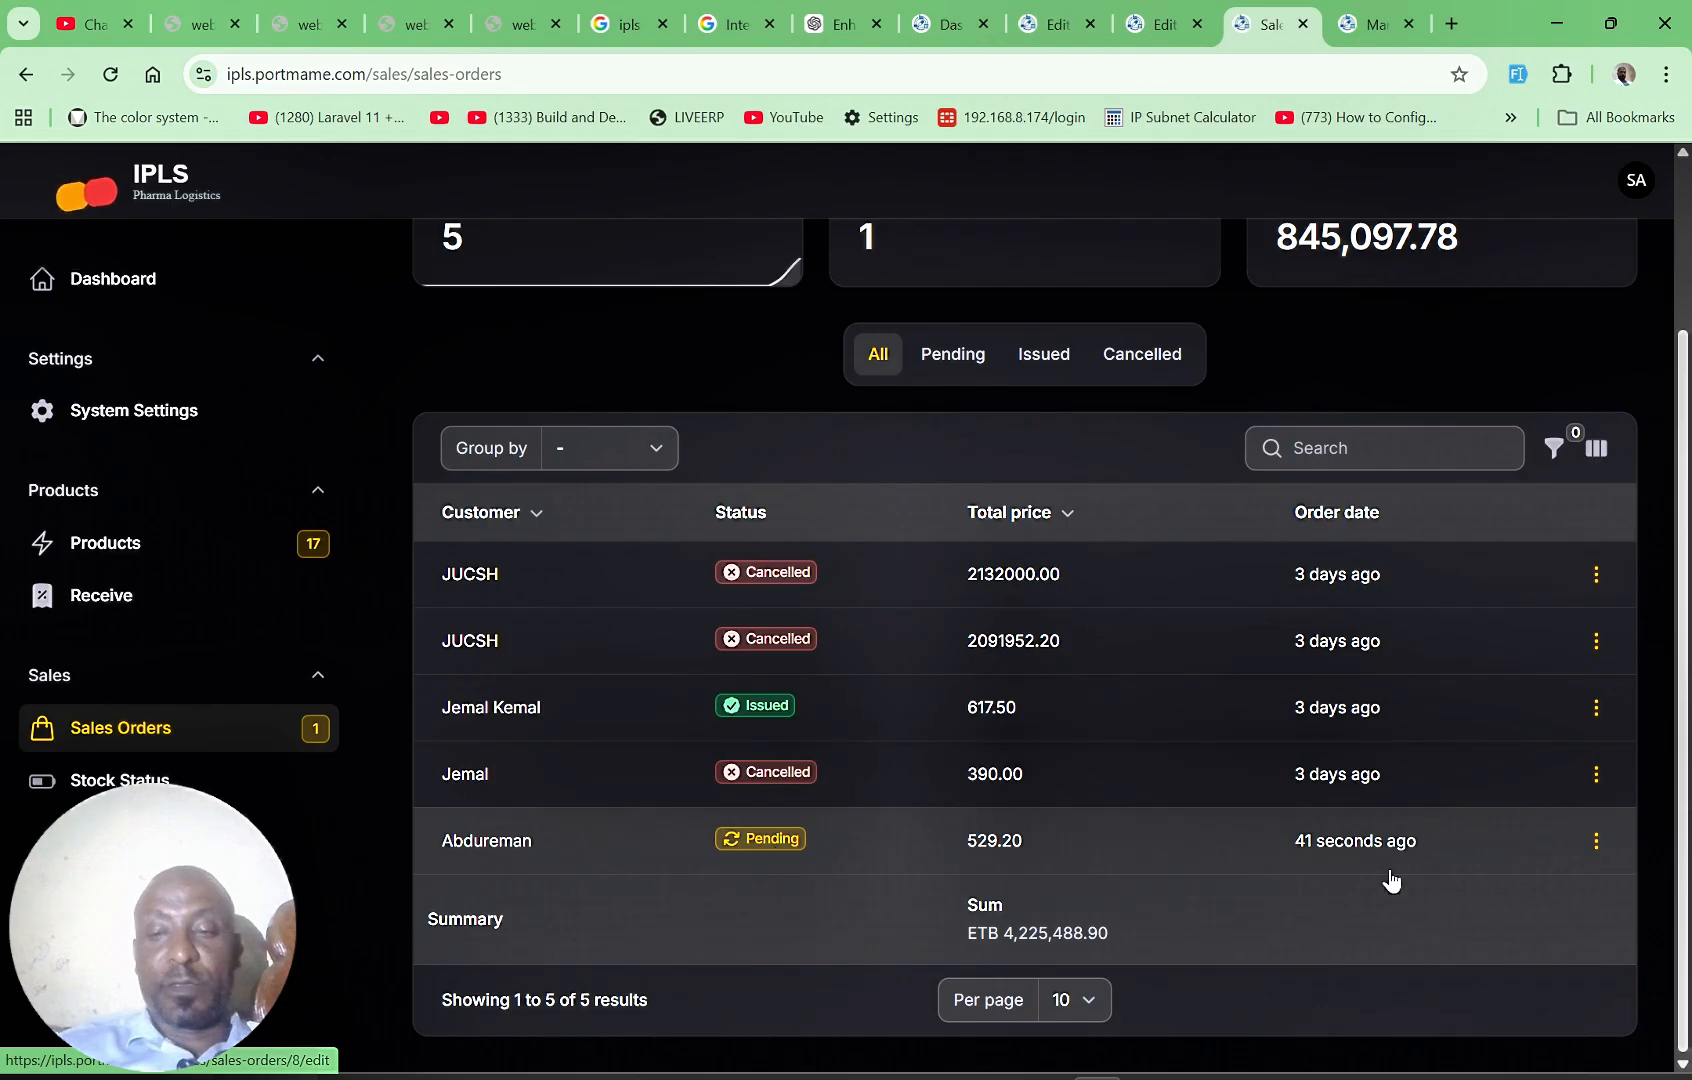
click(1597, 843)
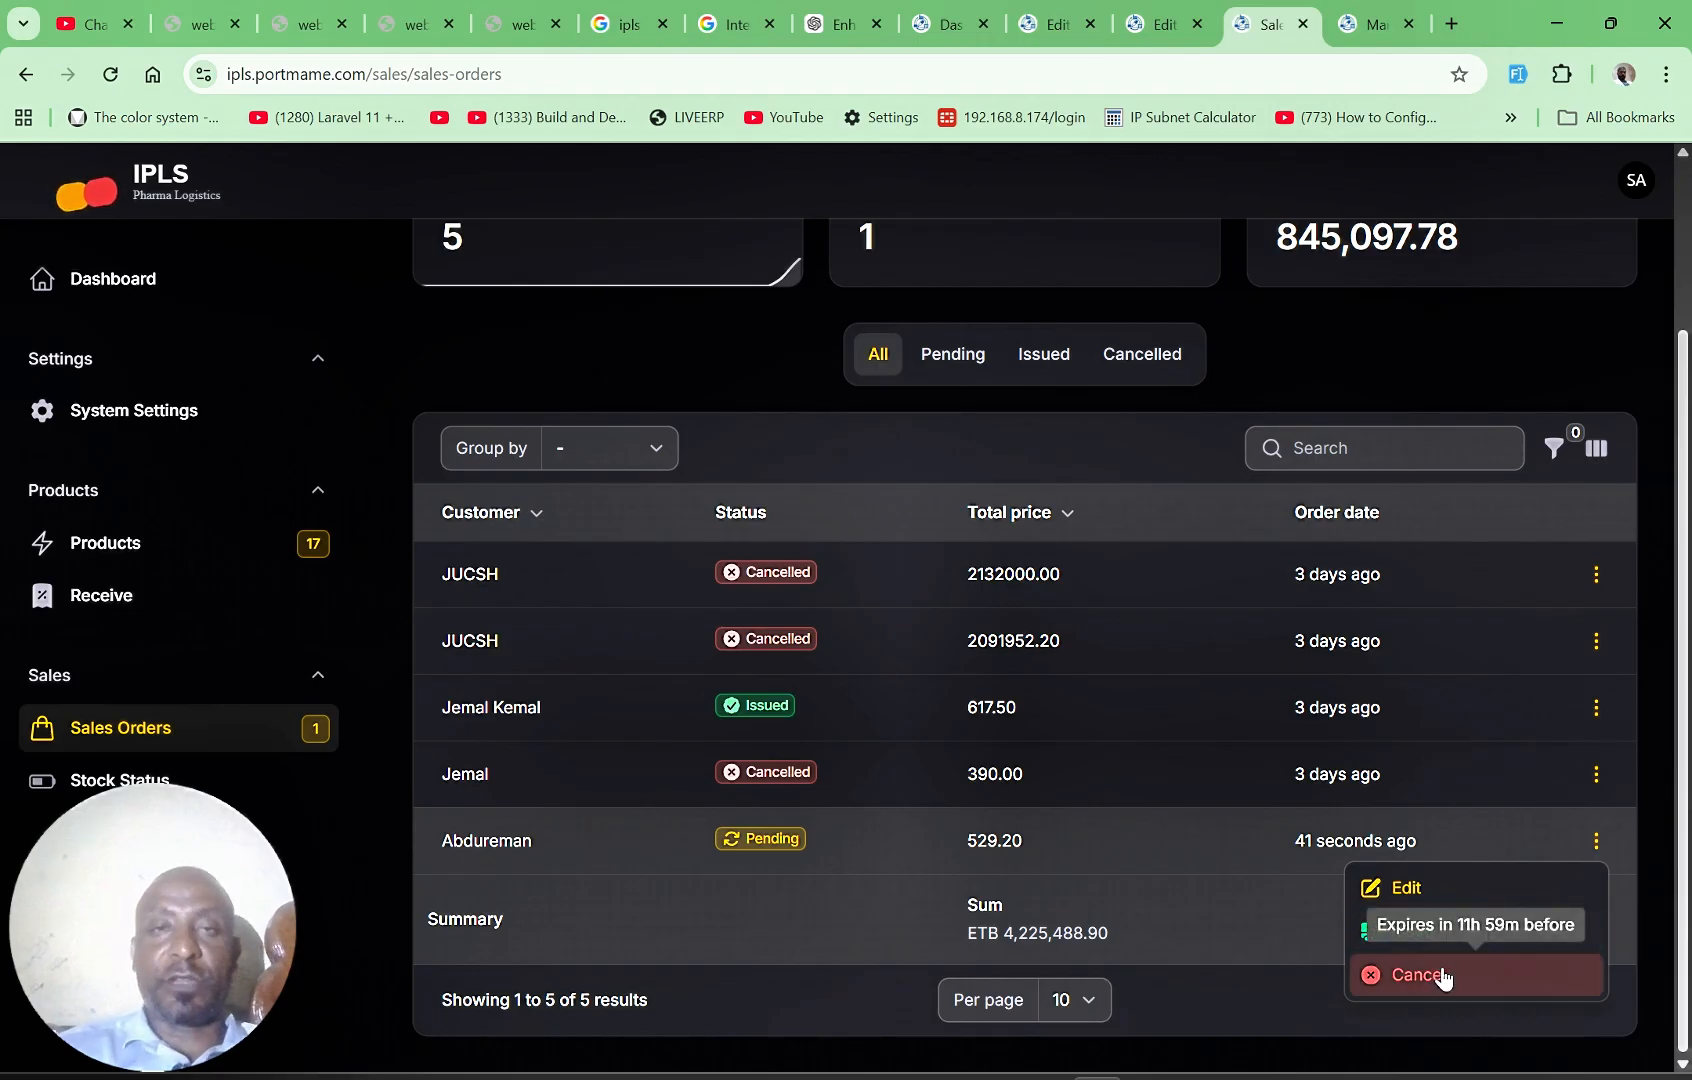
Step: Check the cancel window under the stock settings in the system settings tab, and issue the newest pending sales order
click(1362, 28)
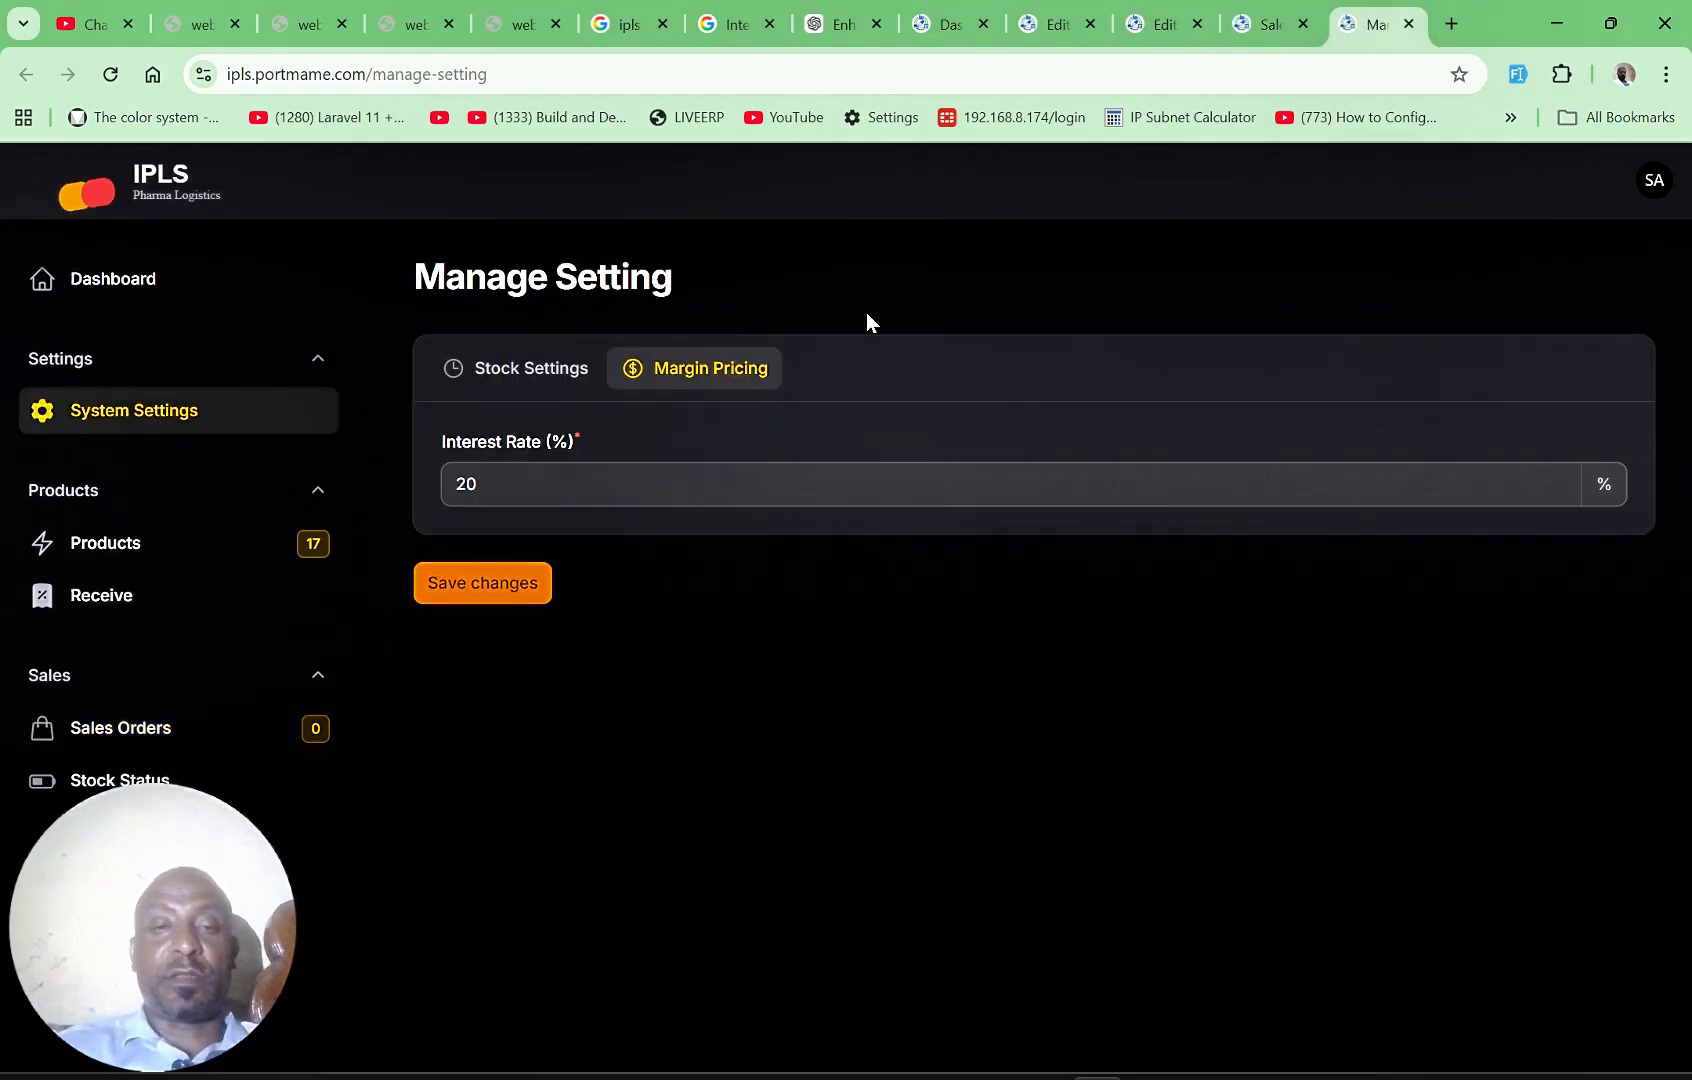
click(515, 385)
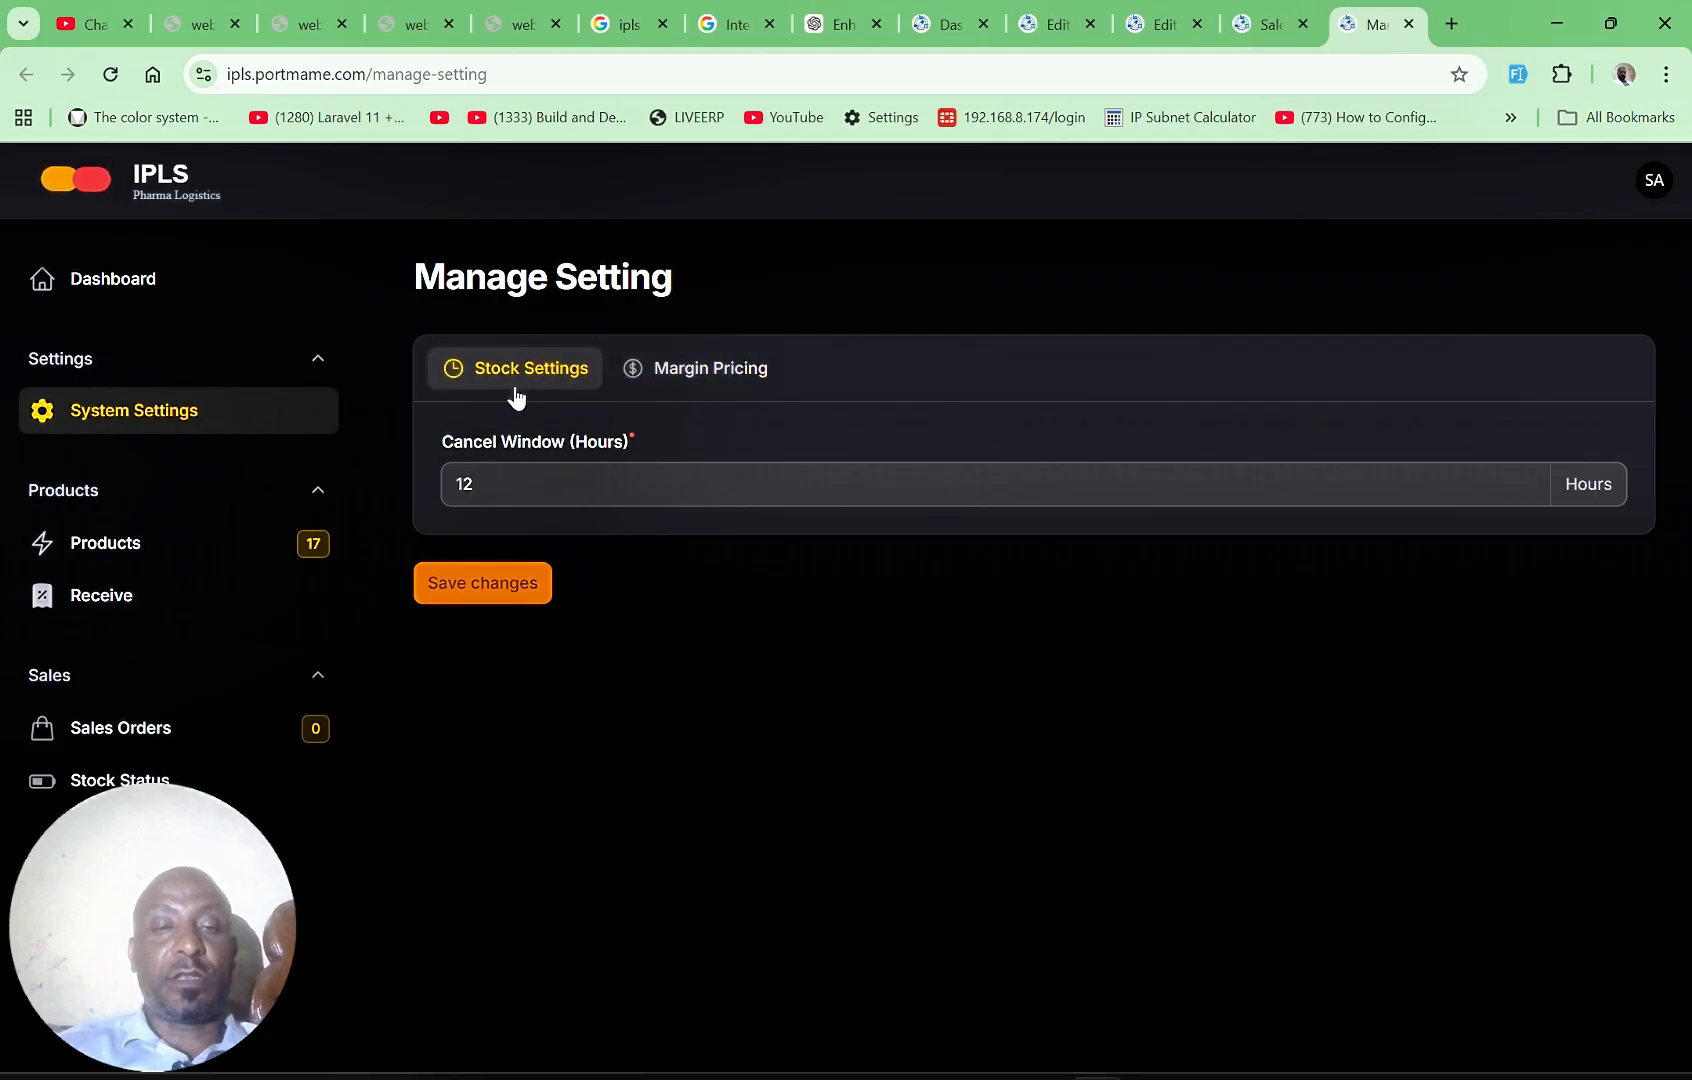
click(1262, 26)
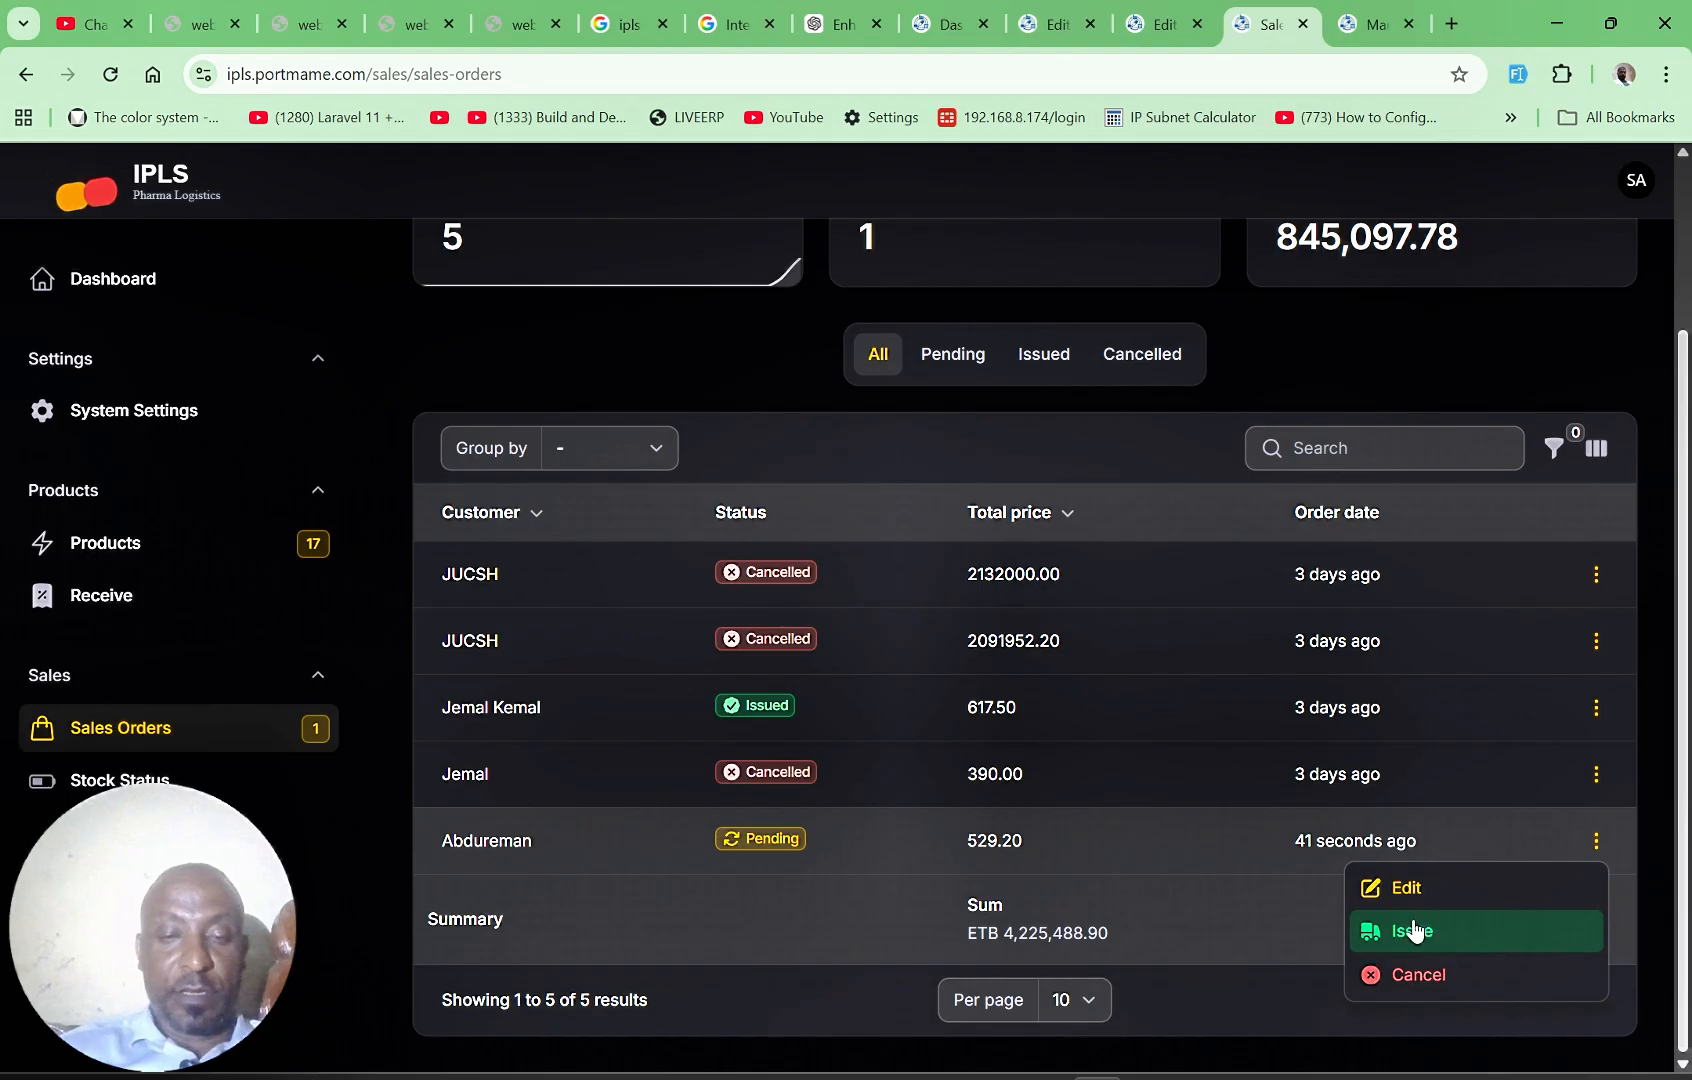
click(1418, 929)
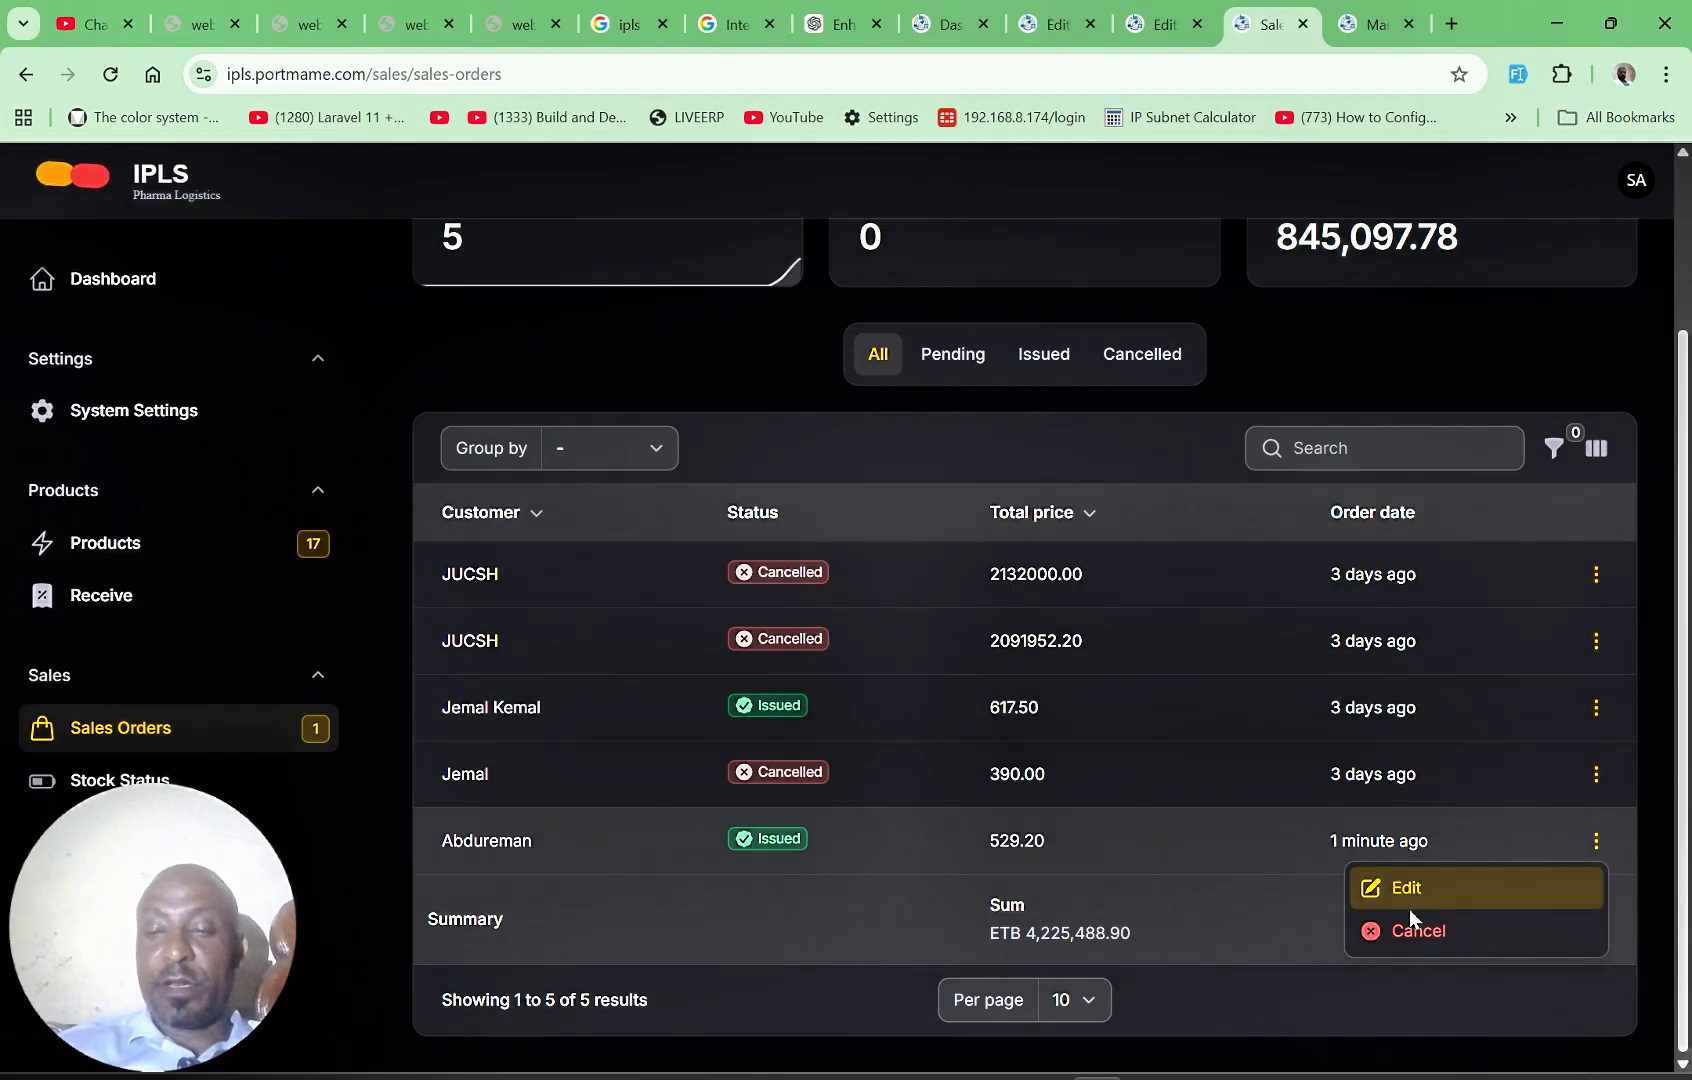
Step: Open the stock status page in the dashboard's browser tab and review the total, reserved and available quantities per batch
click(1162, 25)
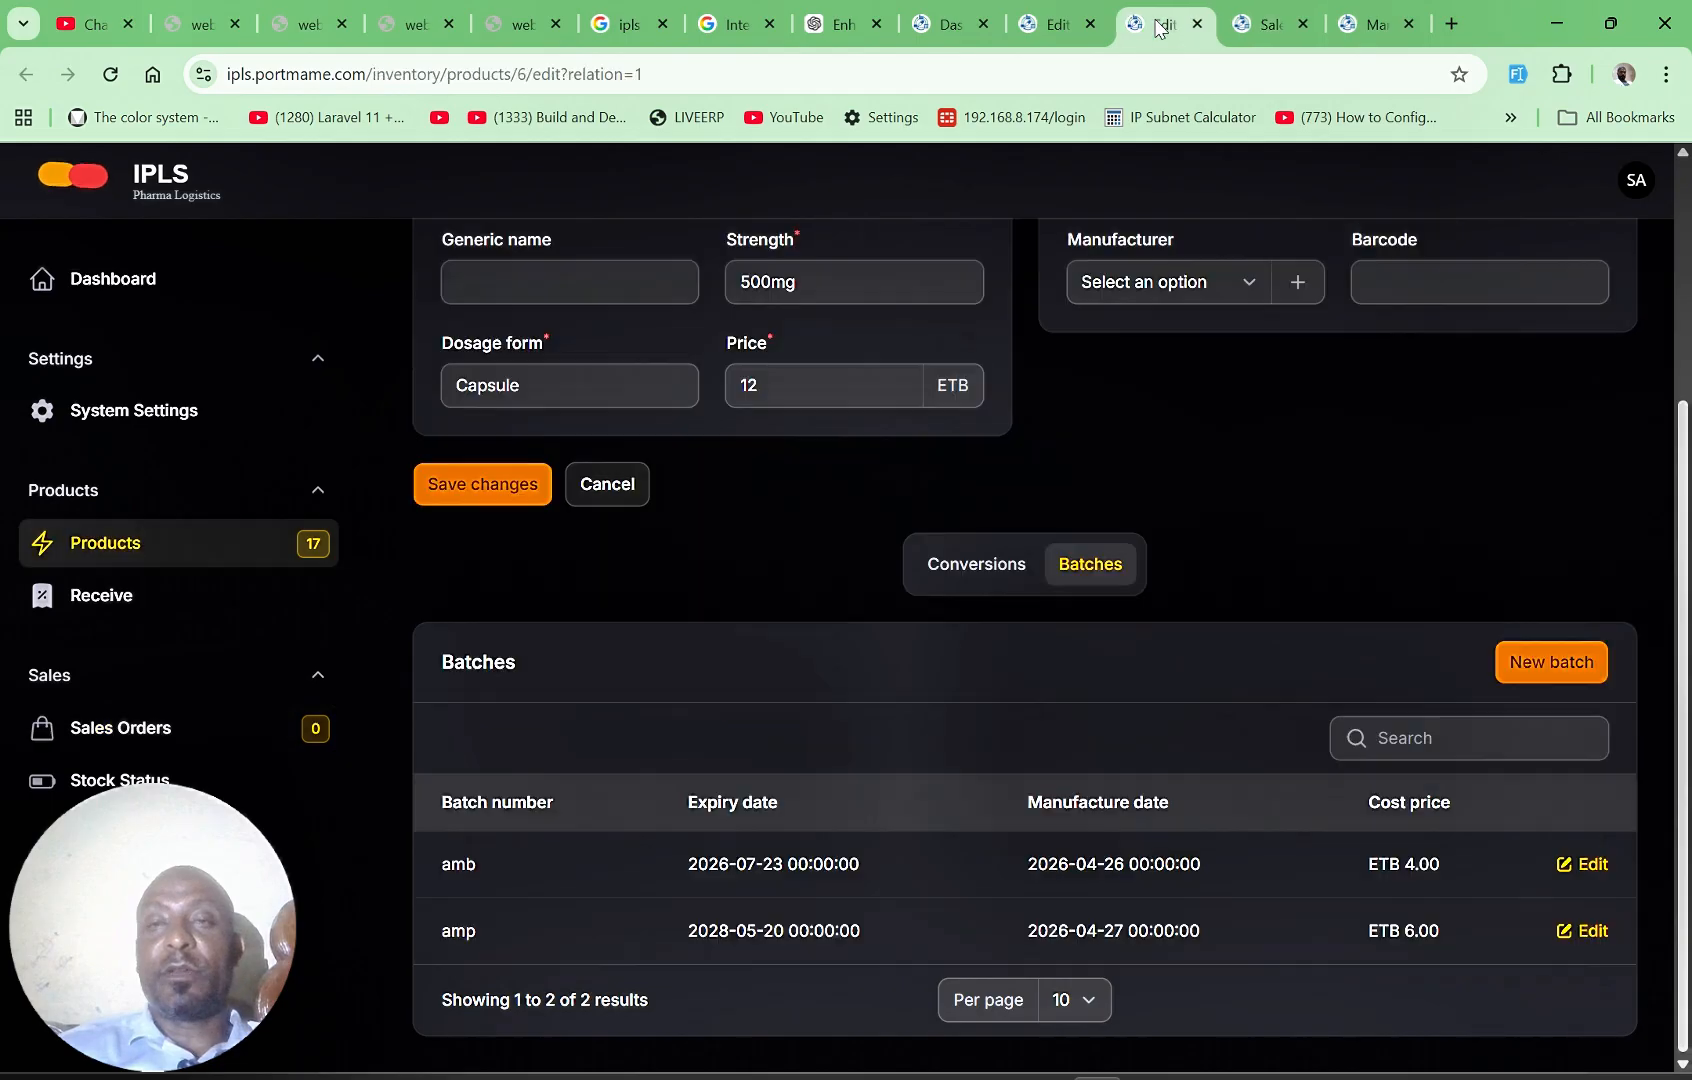
click(1066, 33)
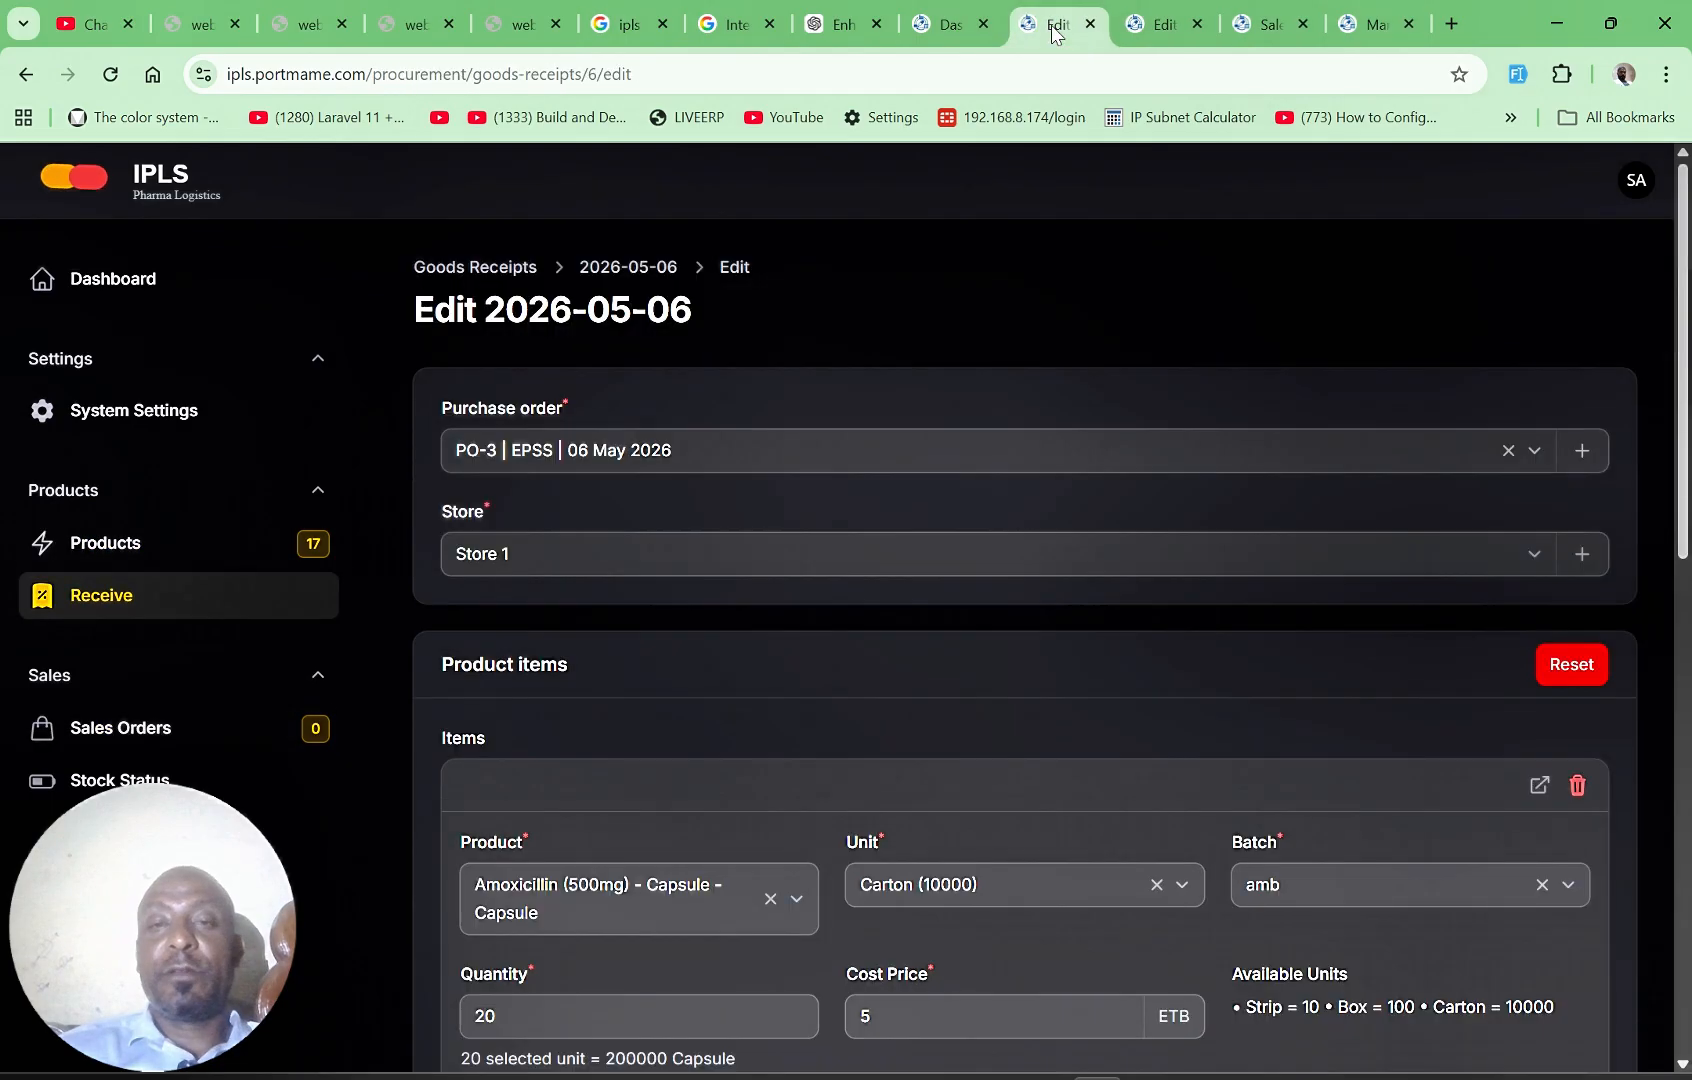
click(922, 27)
click(843, 25)
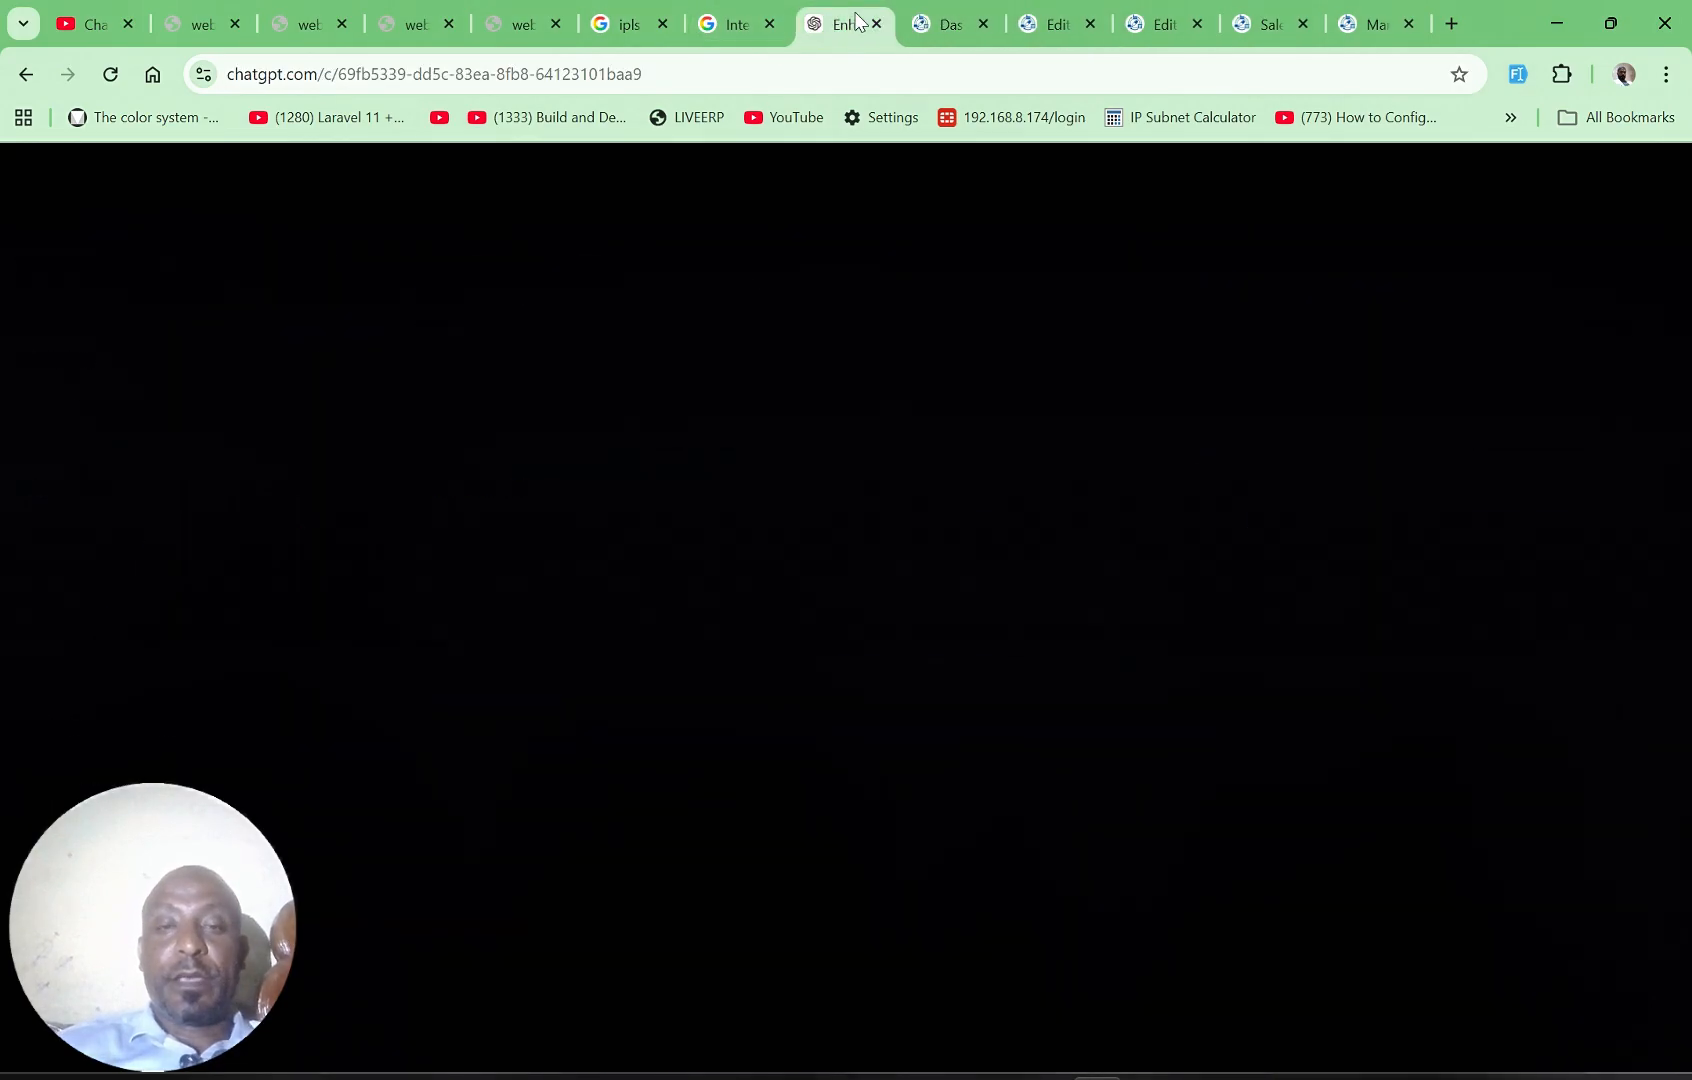
click(945, 25)
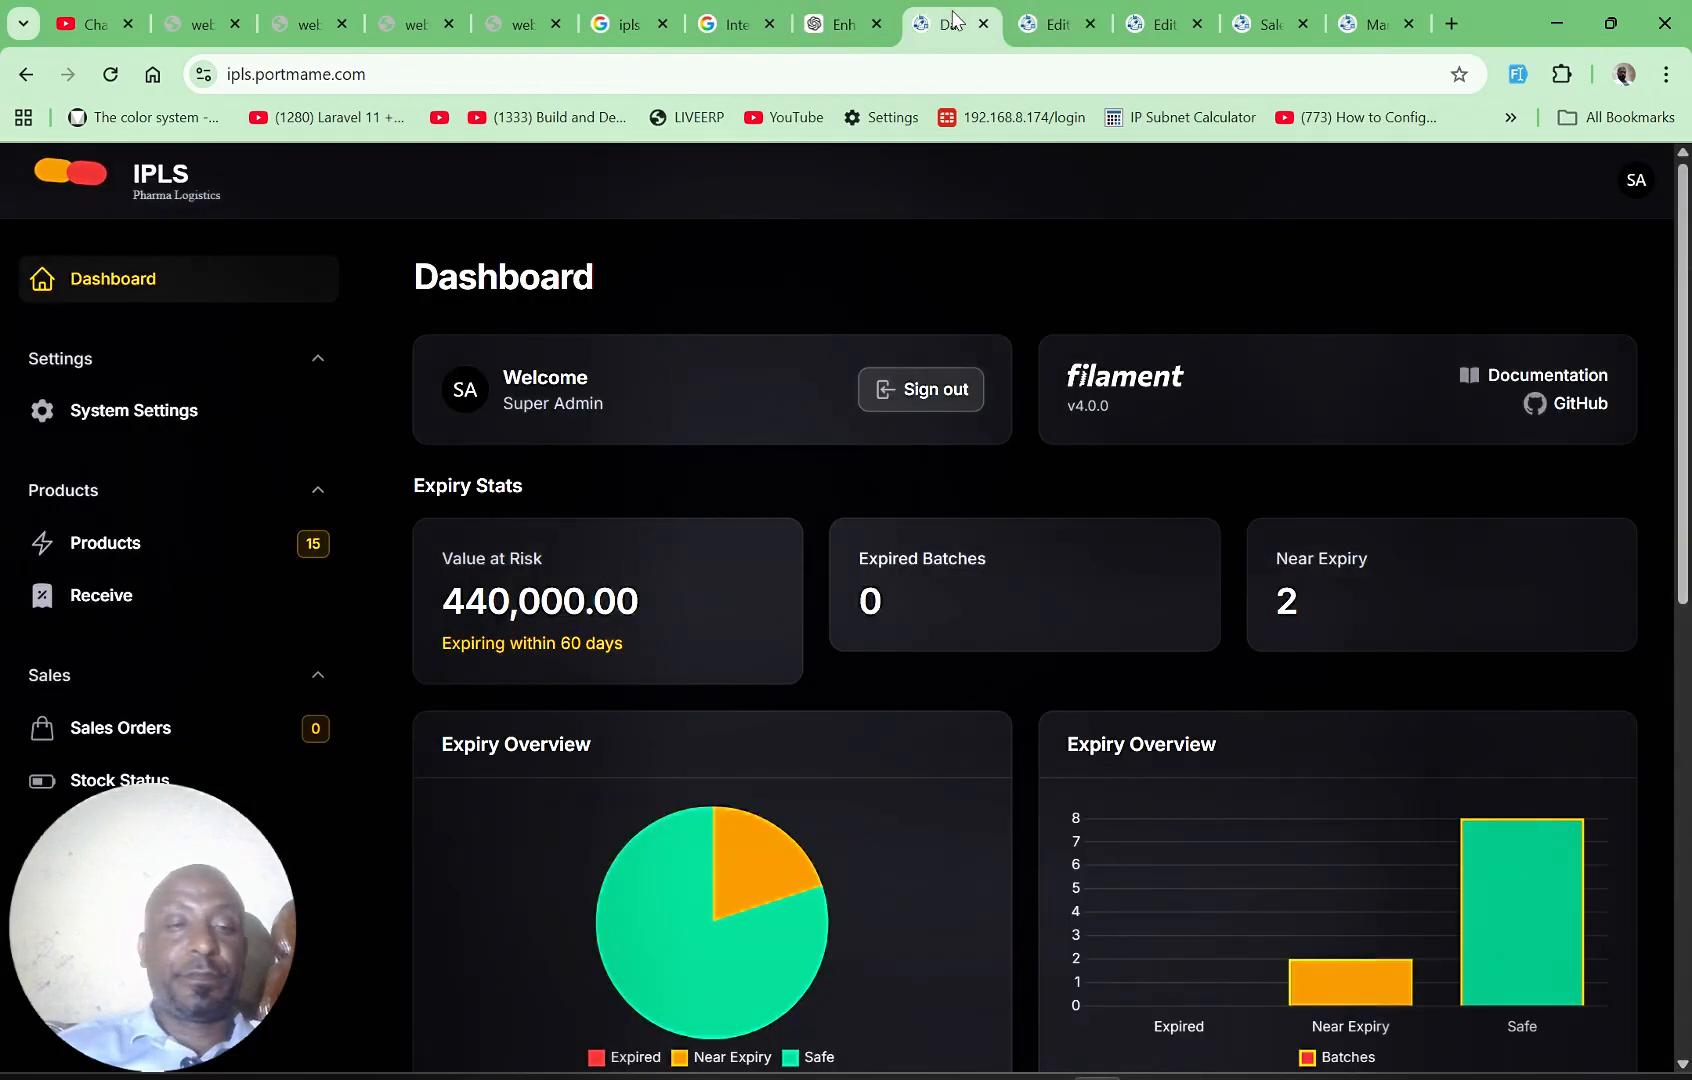
click(122, 780)
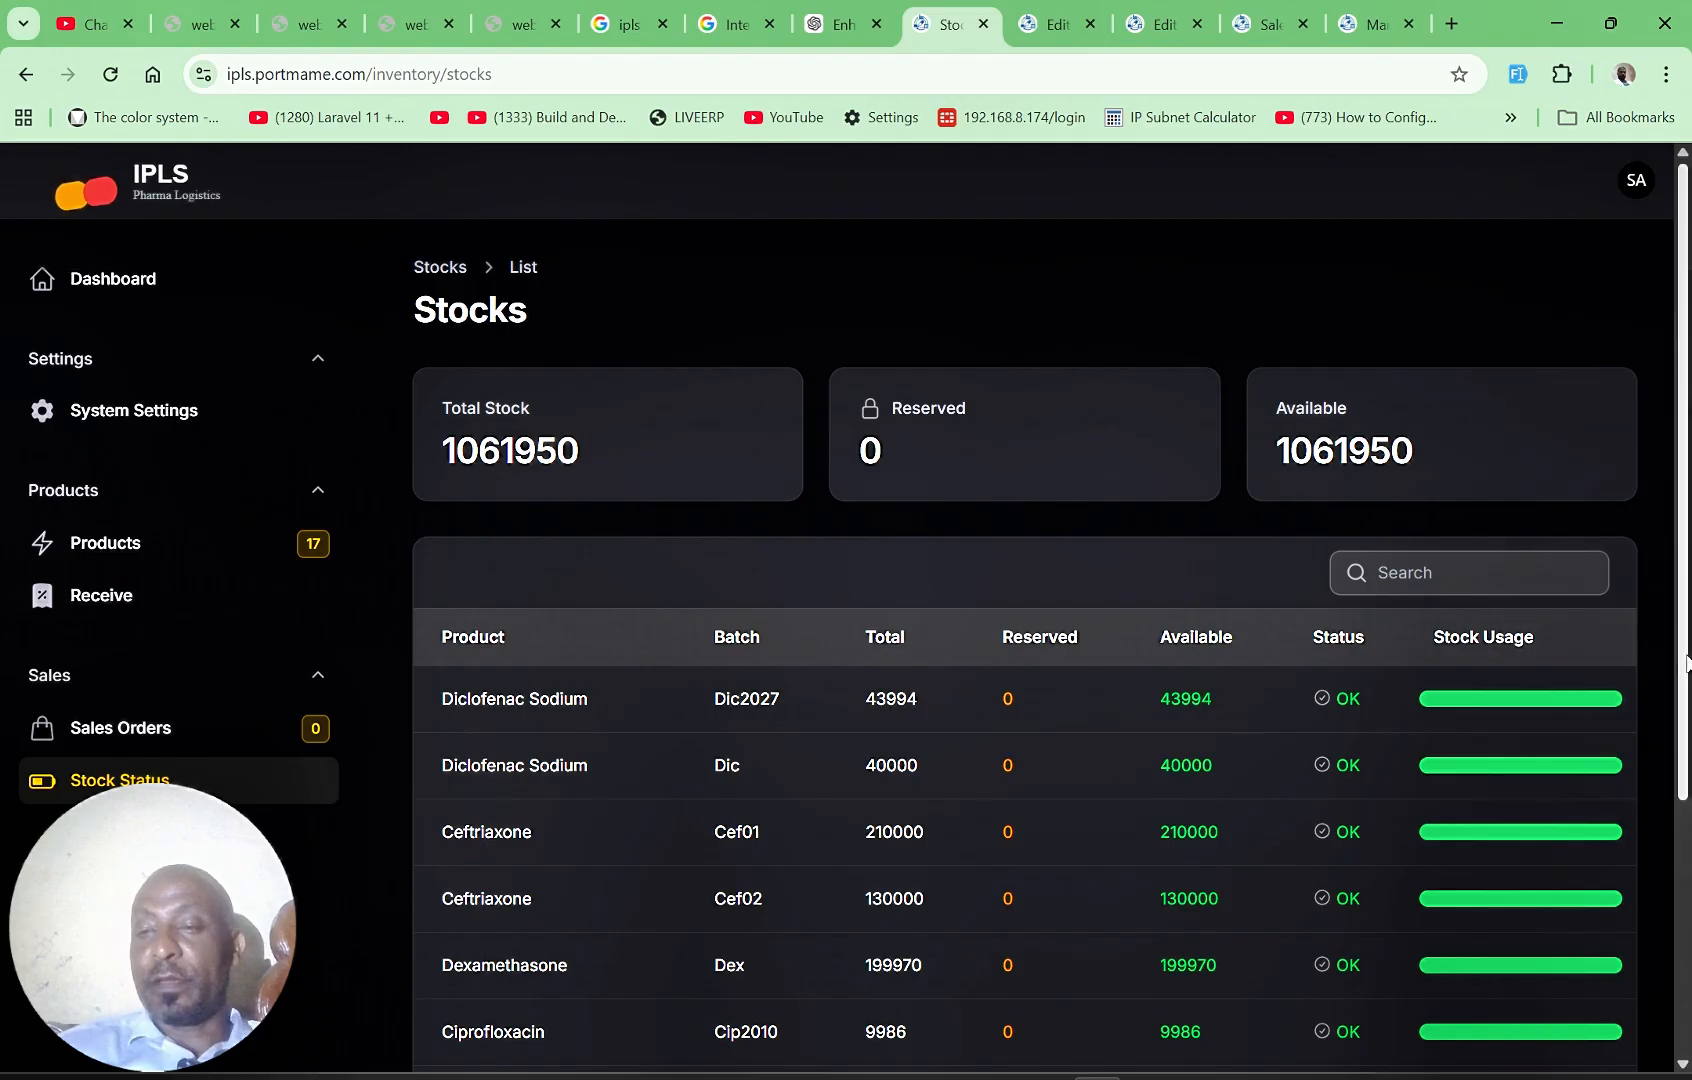
drag(1686, 664, 1667, 740)
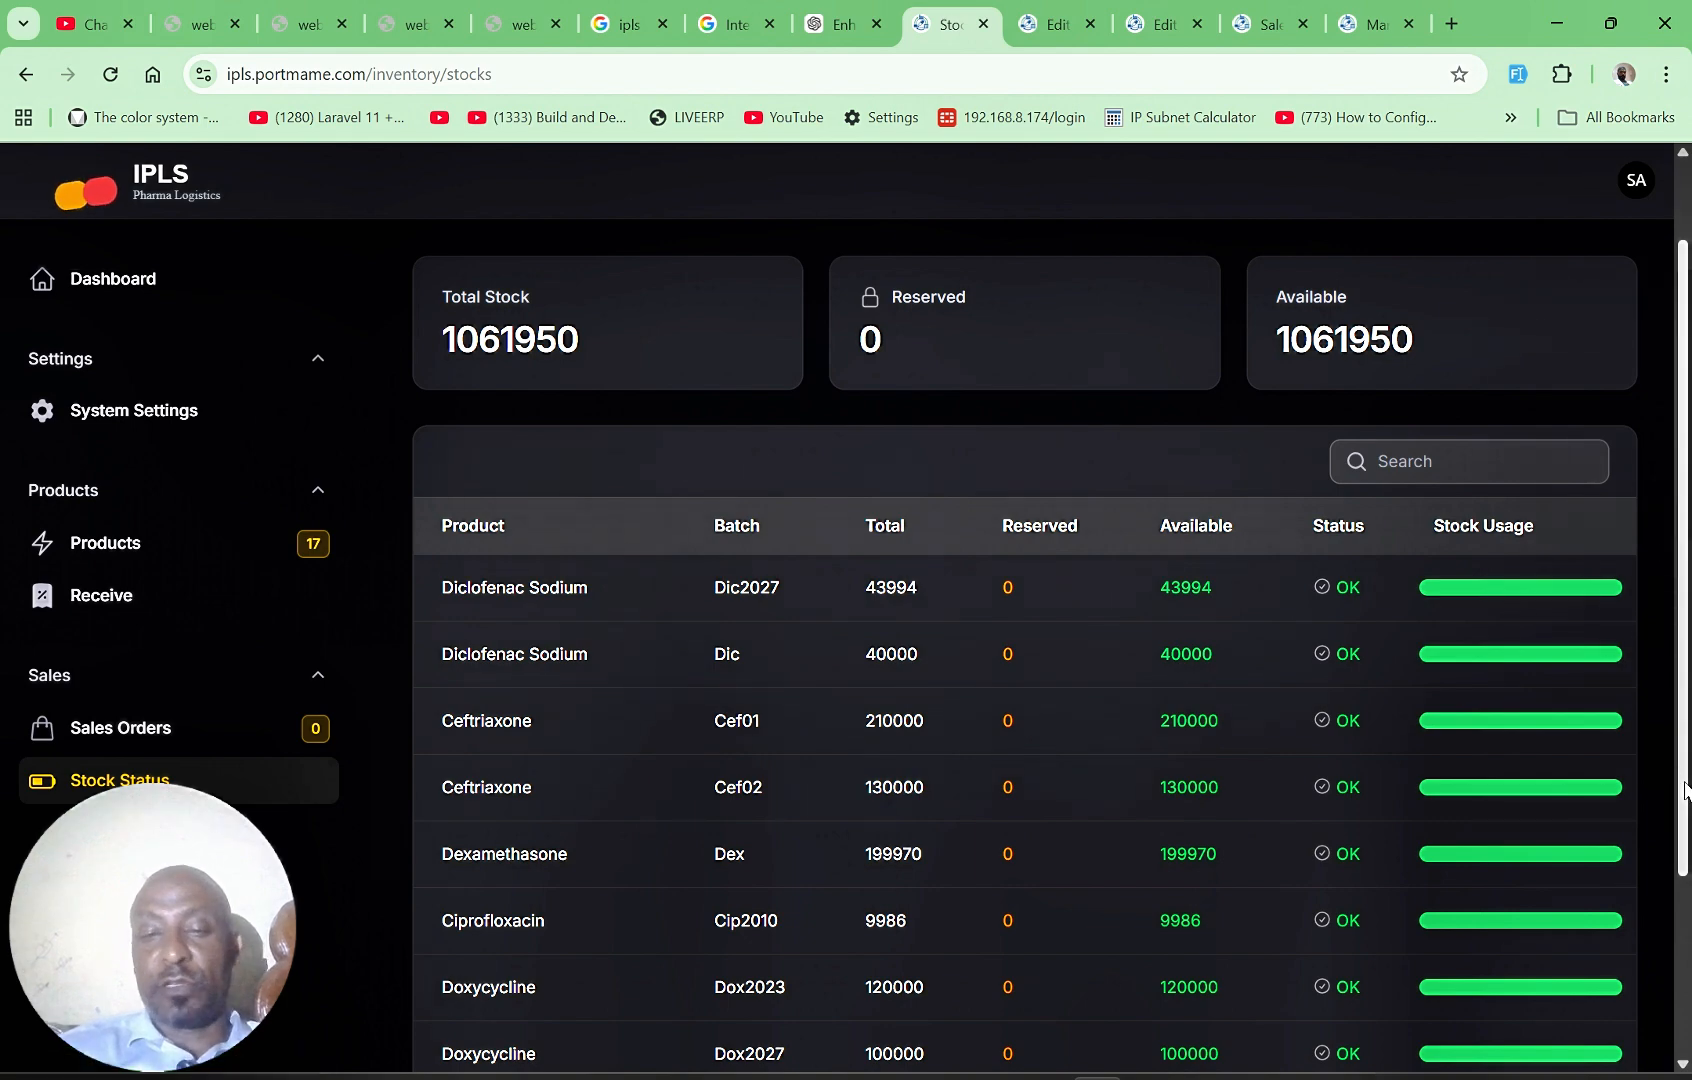
drag(1686, 790, 1680, 1035)
scroll(1680, 1040, up, 2)
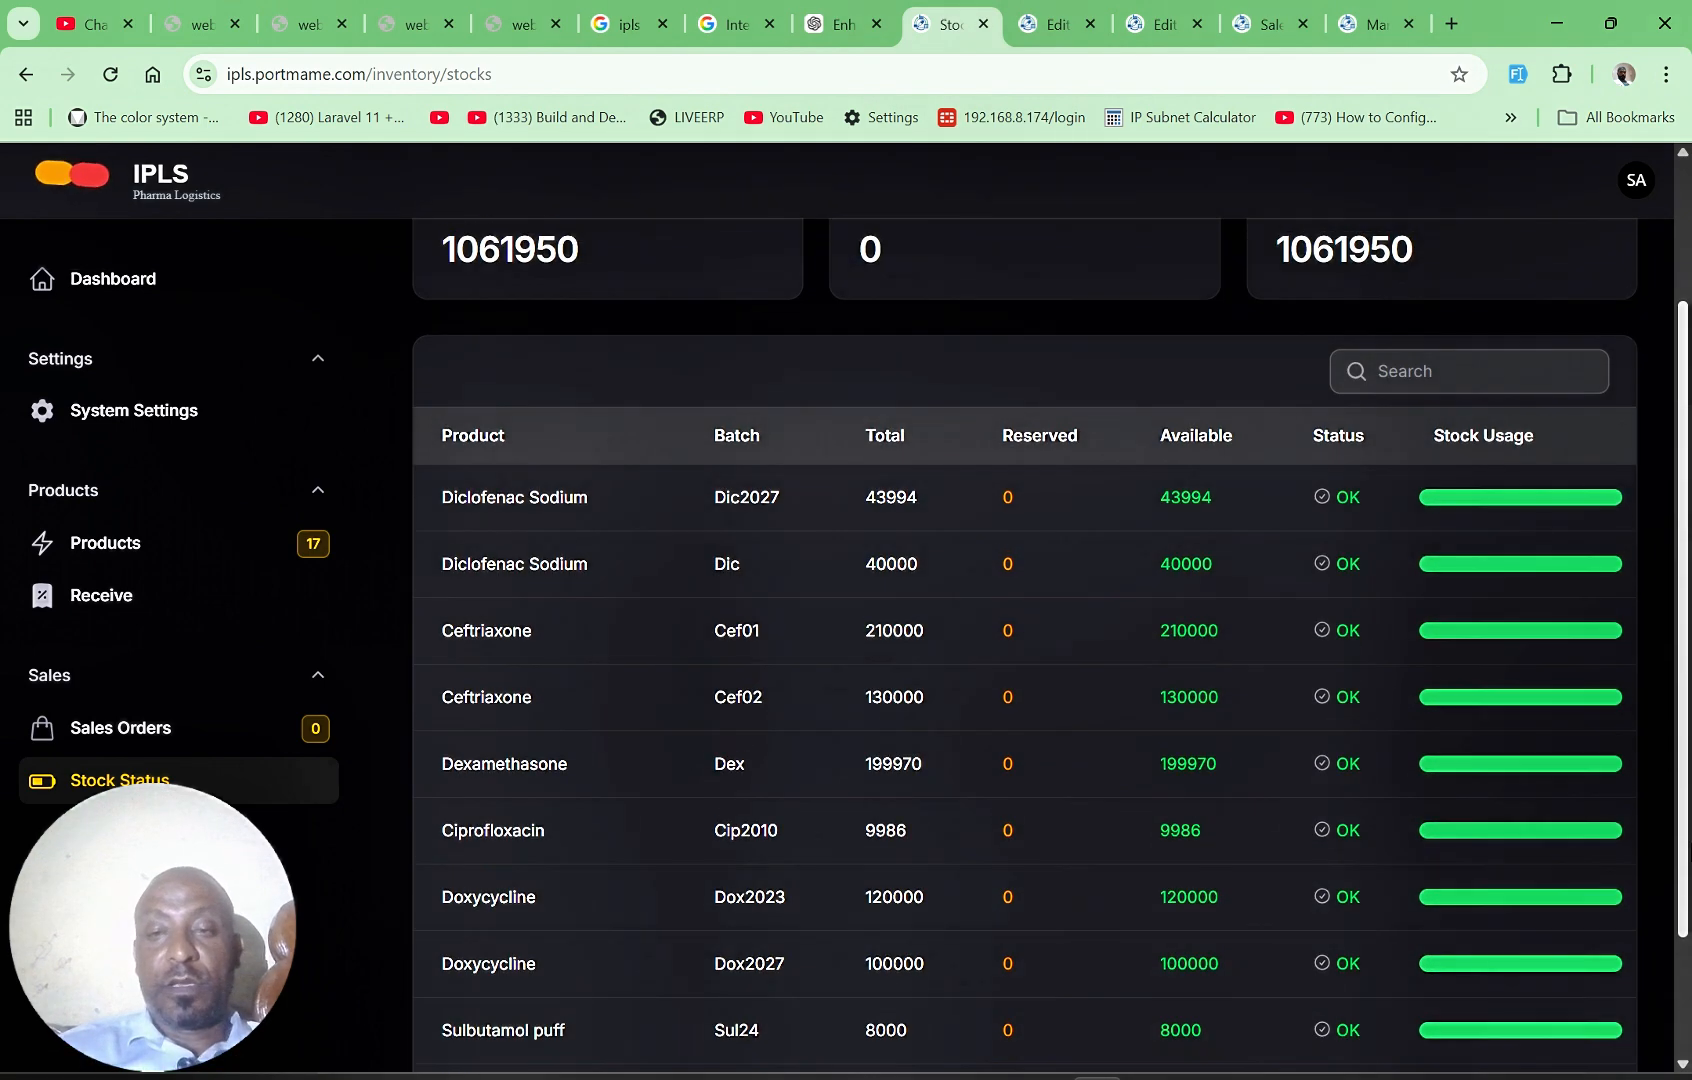
scroll(1220, 612, down, 2)
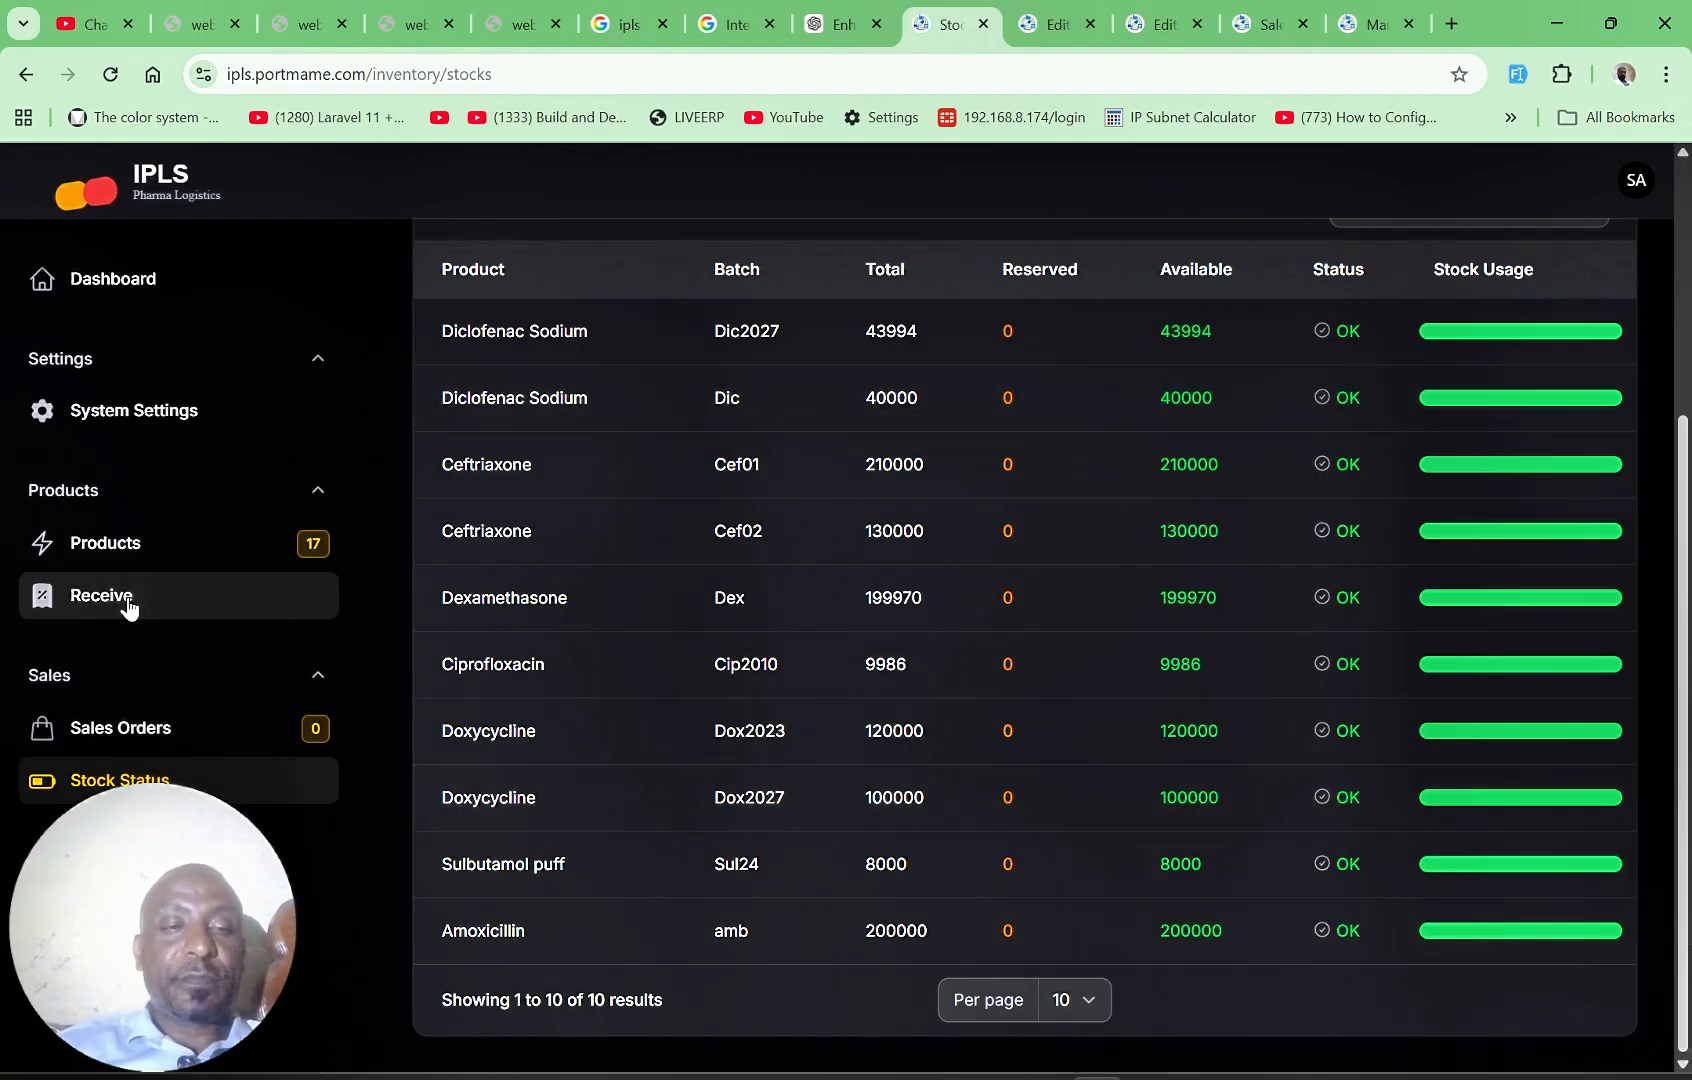
Step: Open the goods receipts list and look at the form for creating a new goods receipt
click(128, 598)
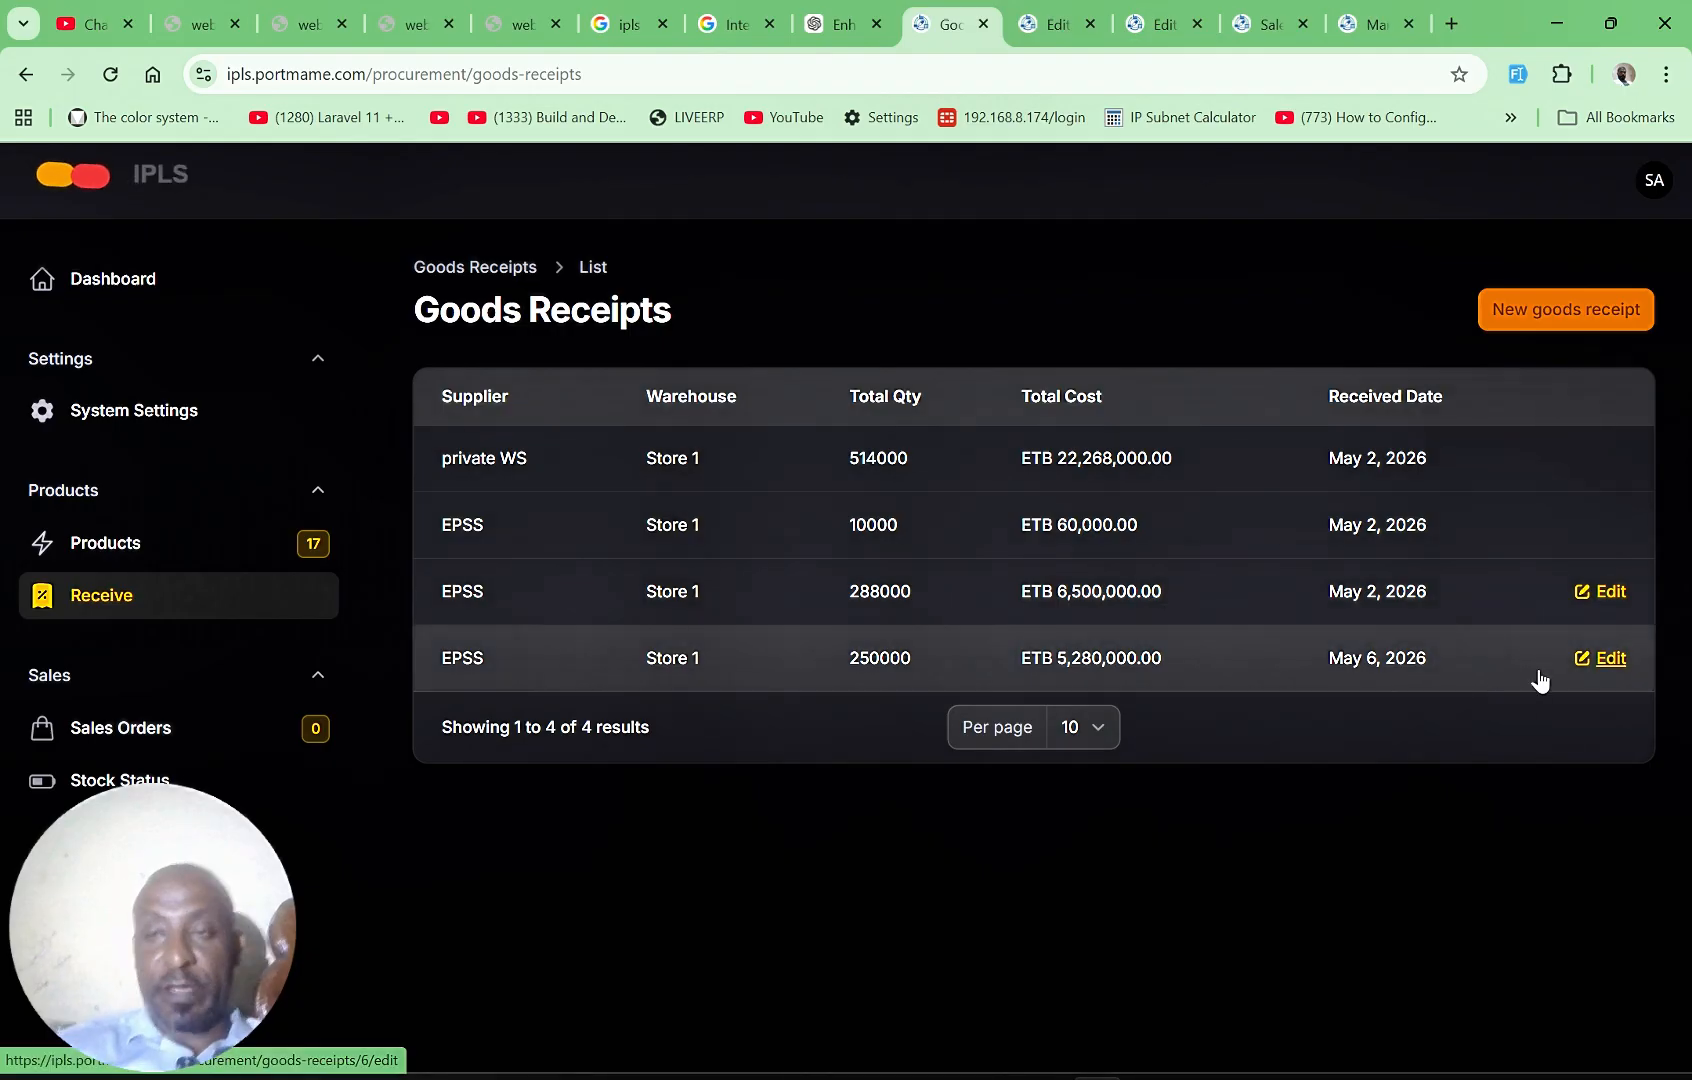
click(1566, 313)
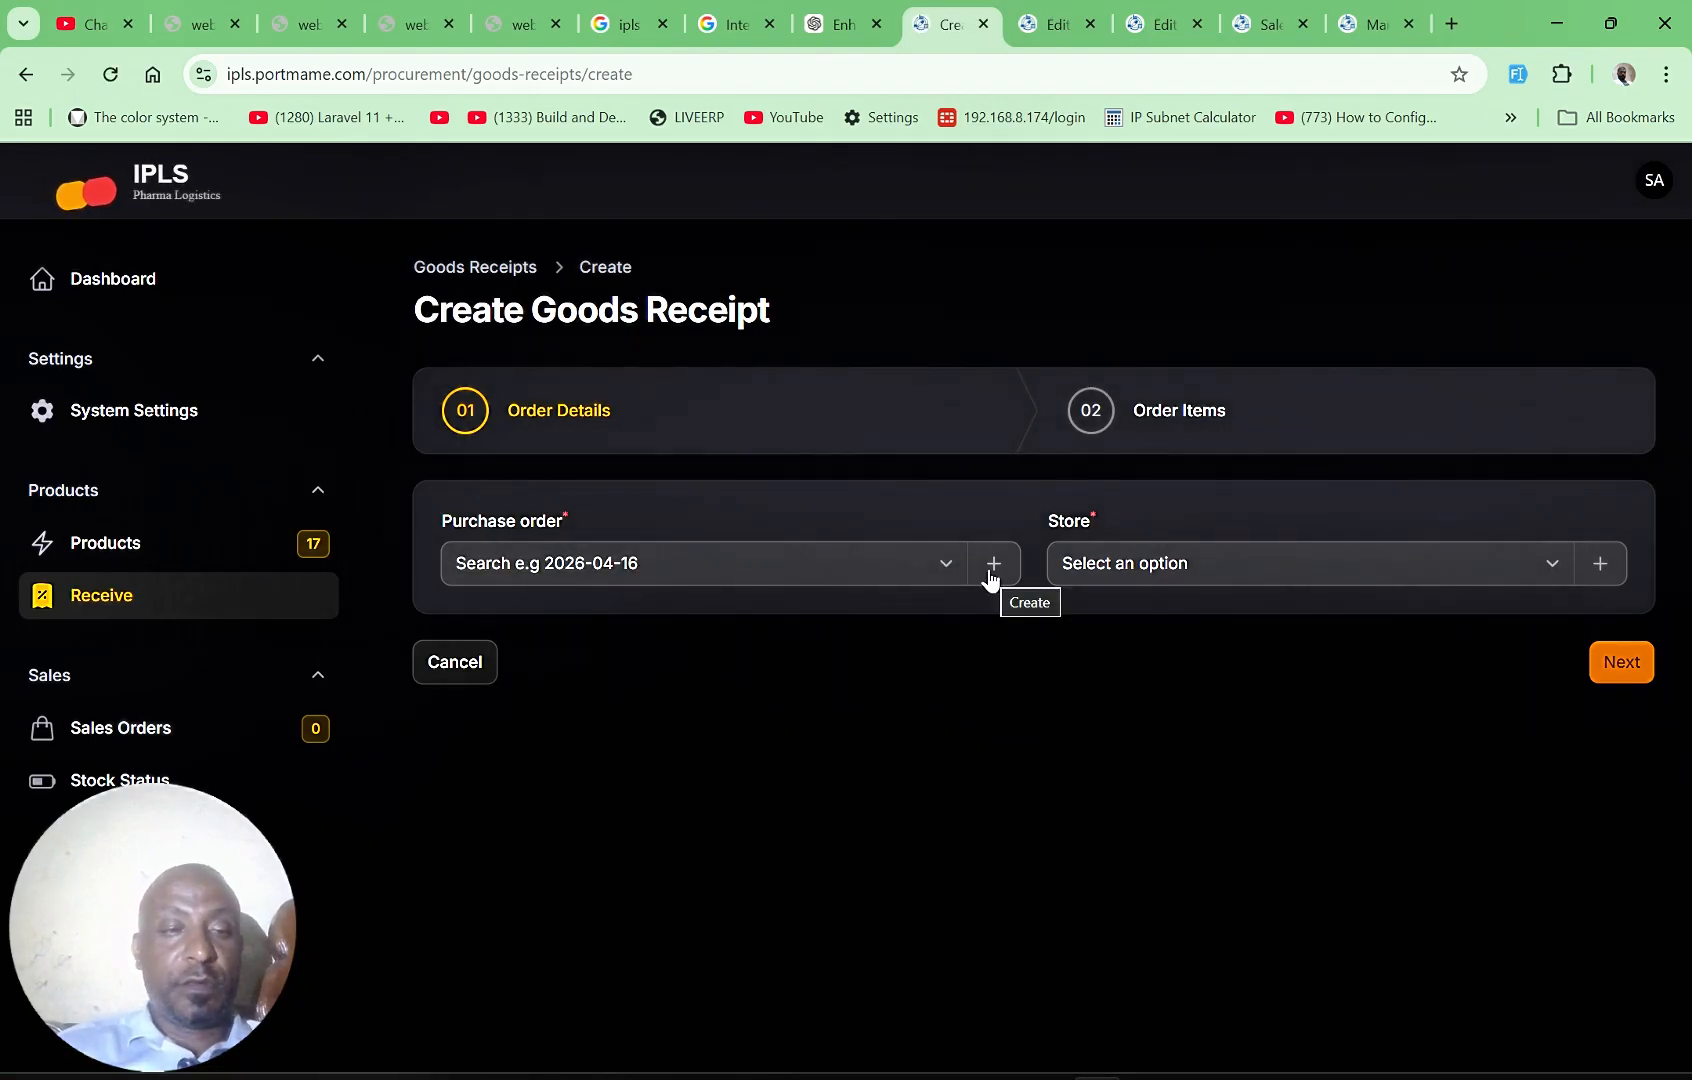
Step: Start a new sales order for customer JUCSH from Store 1 and continue to the order items
click(187, 736)
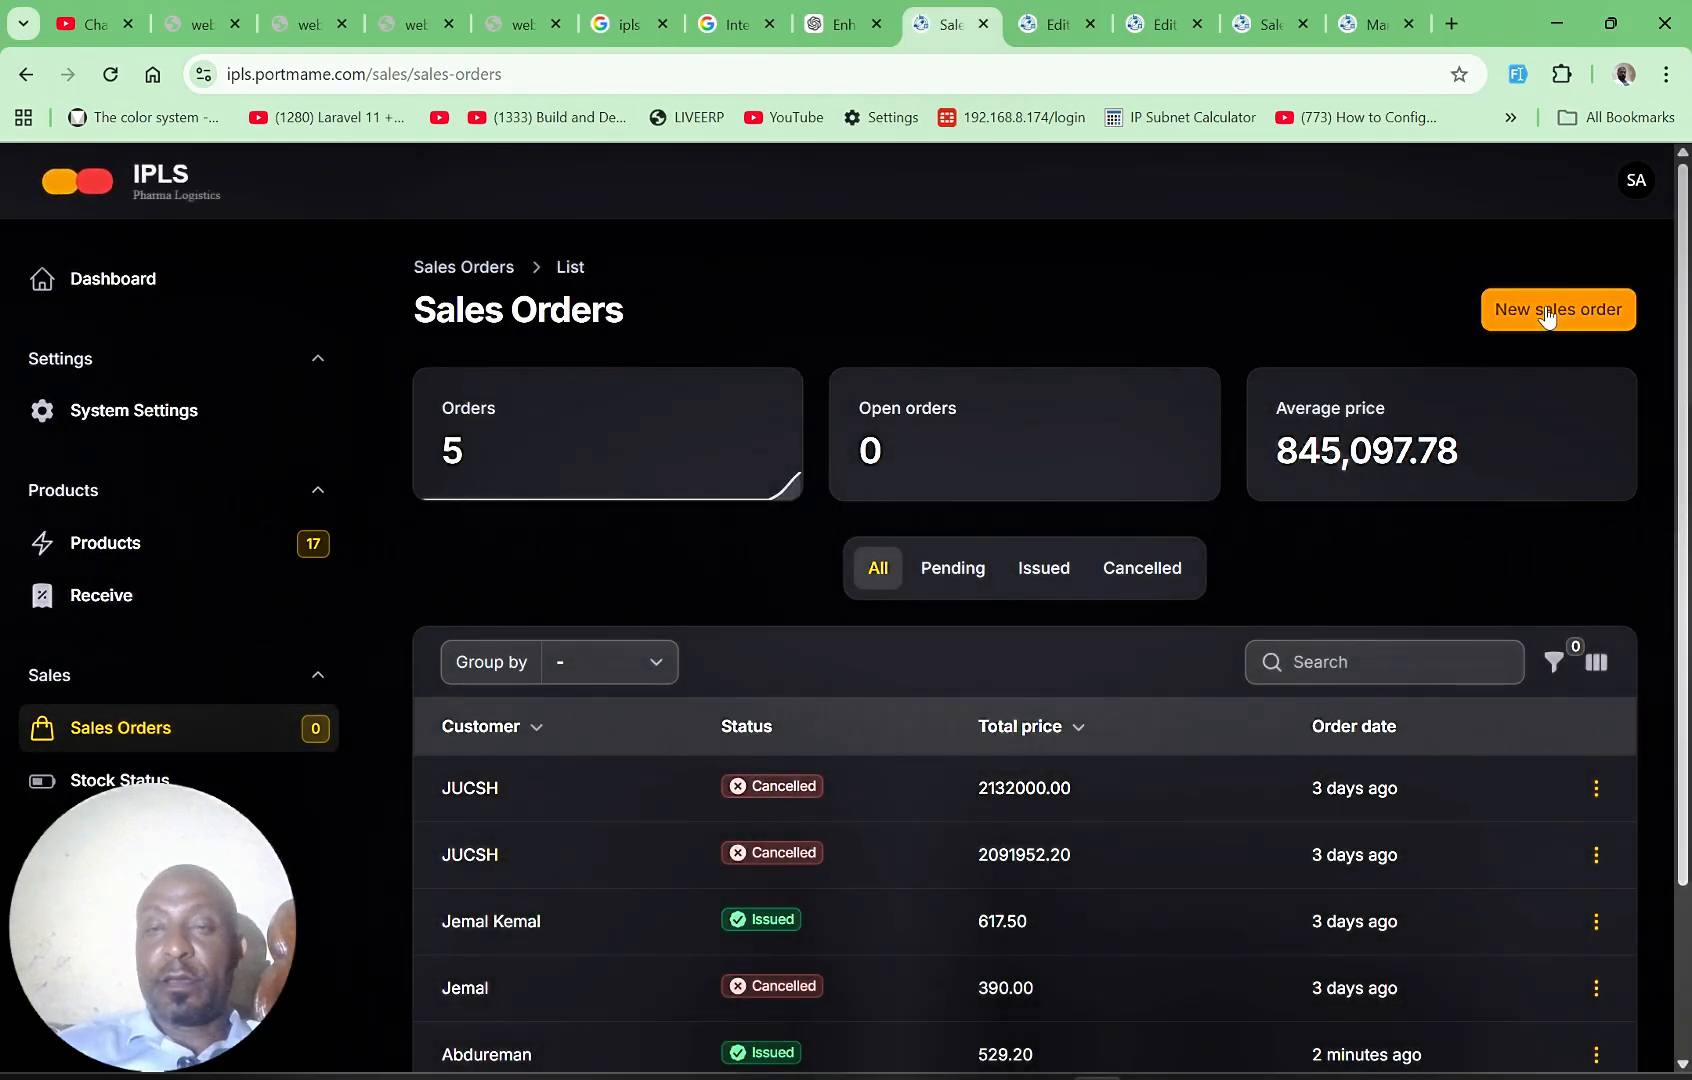
click(1548, 316)
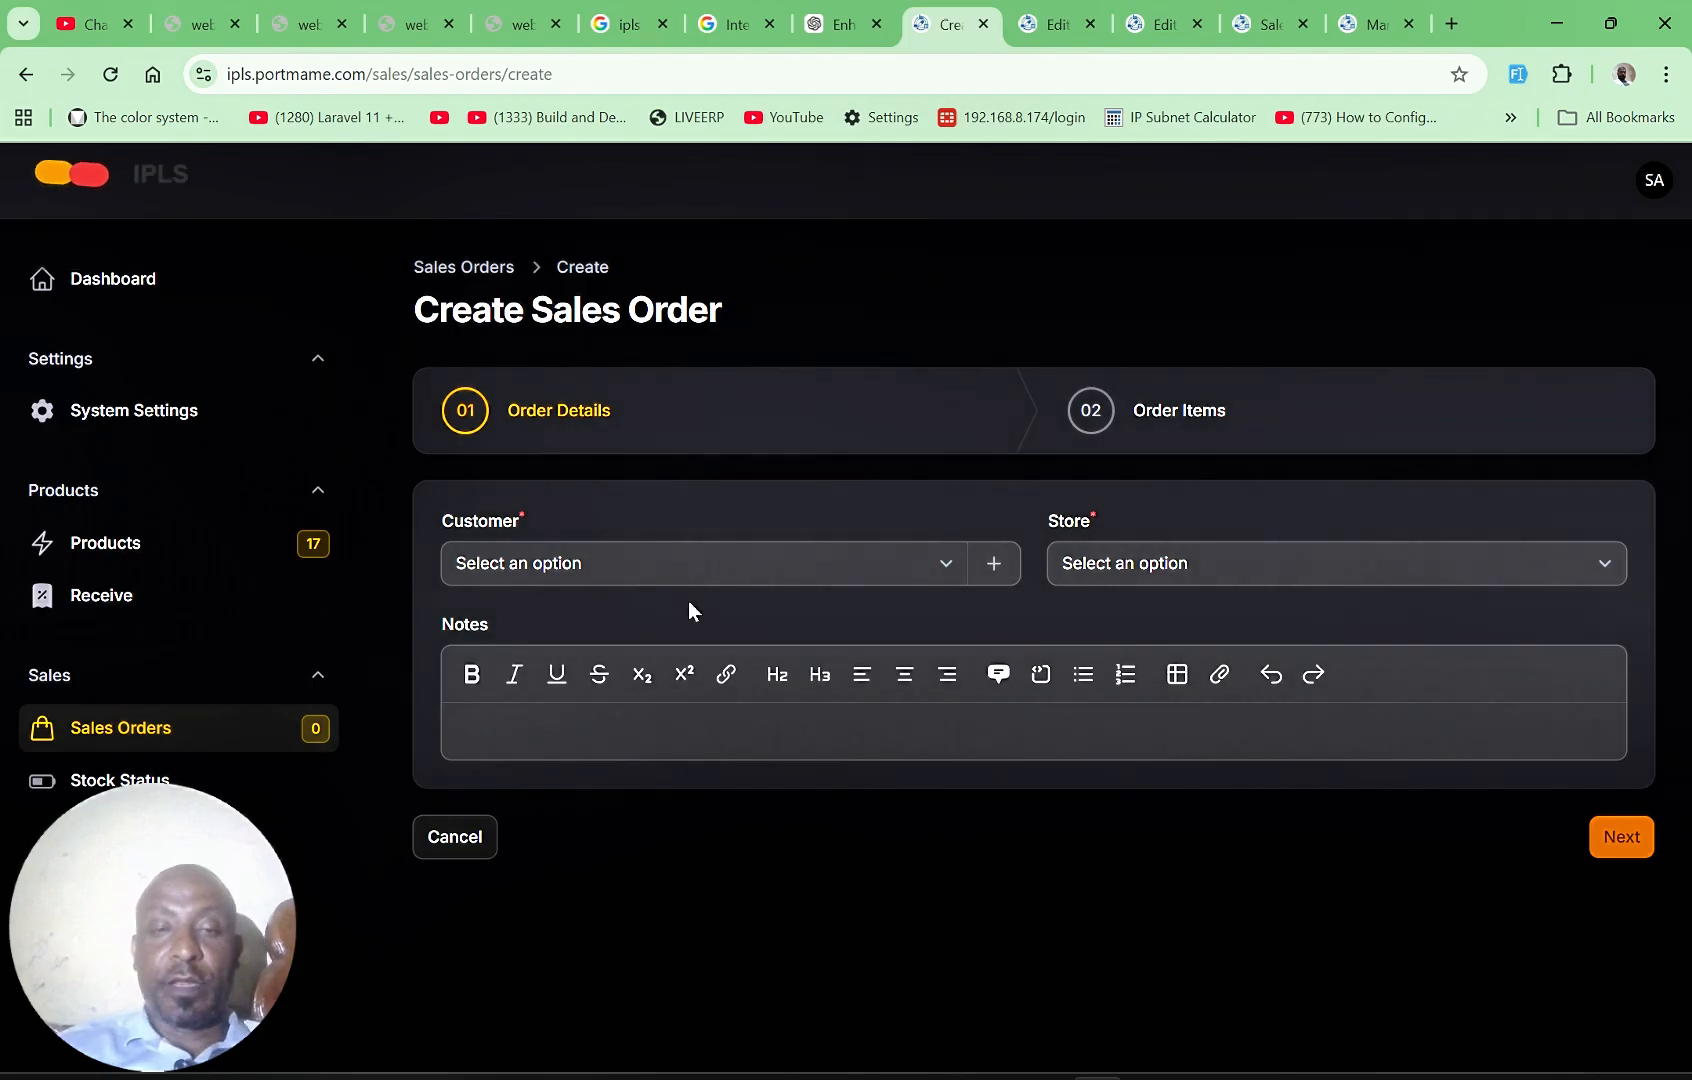
click(925, 577)
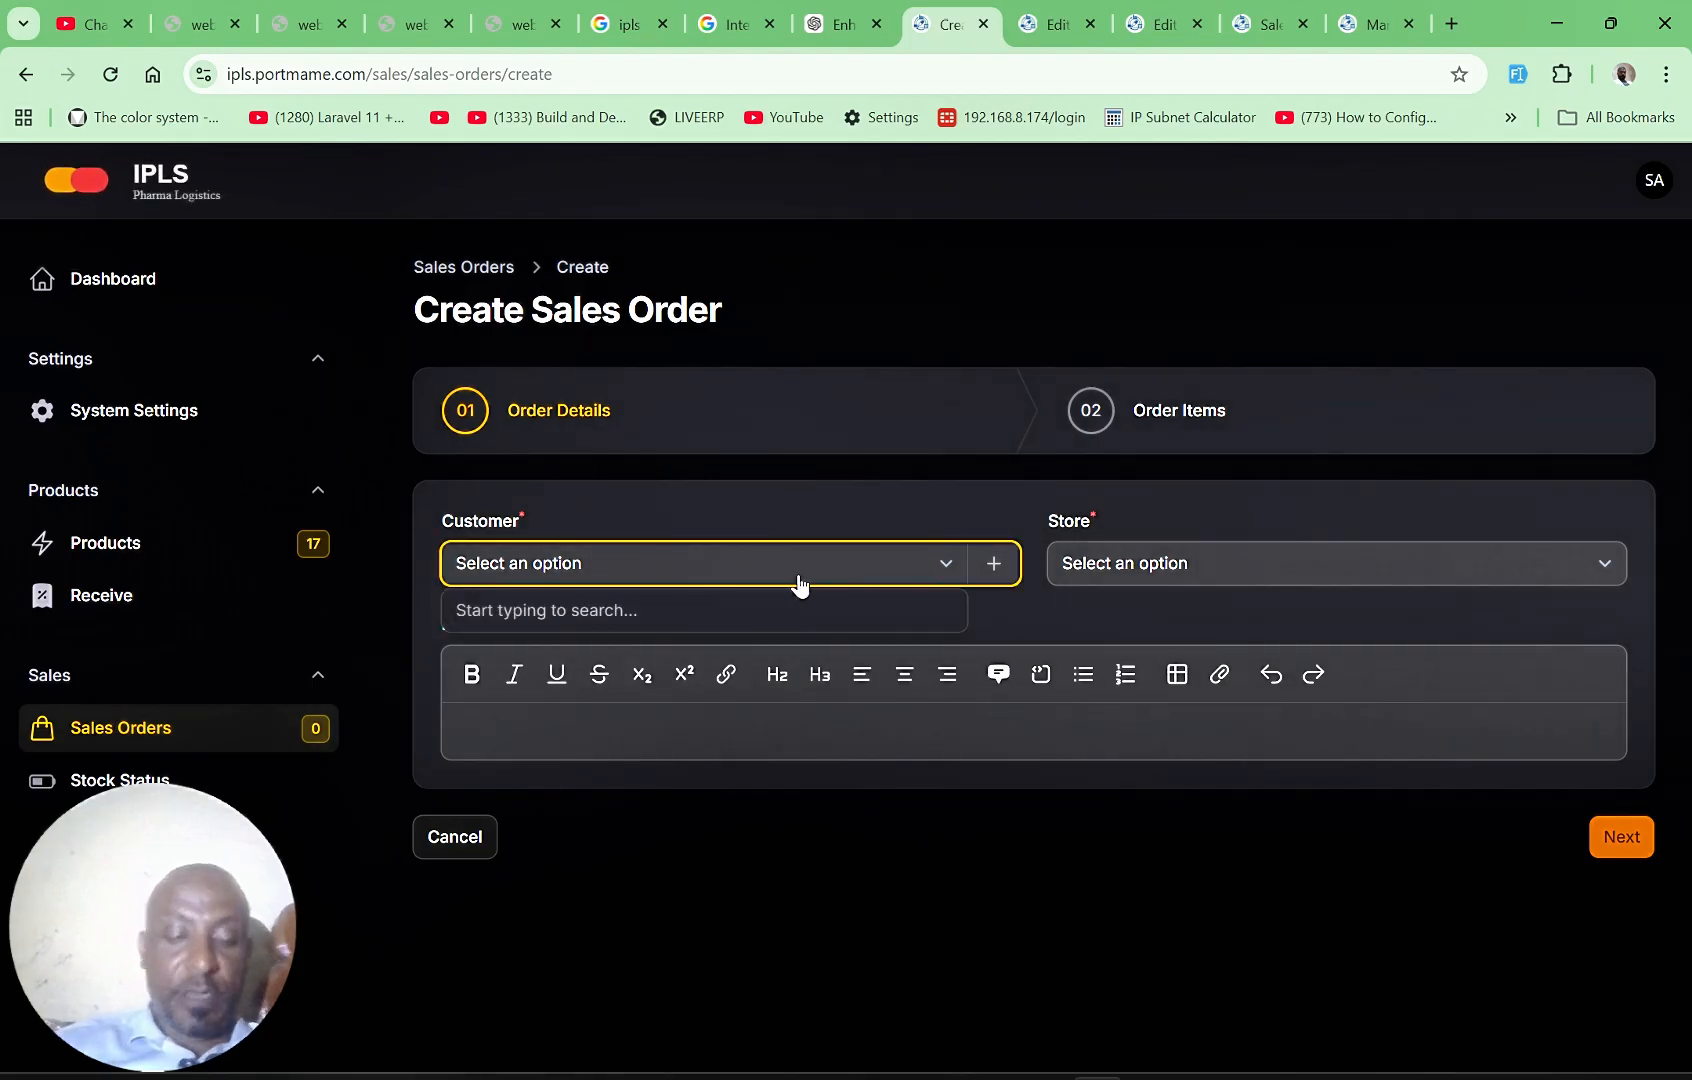
text(Ju)
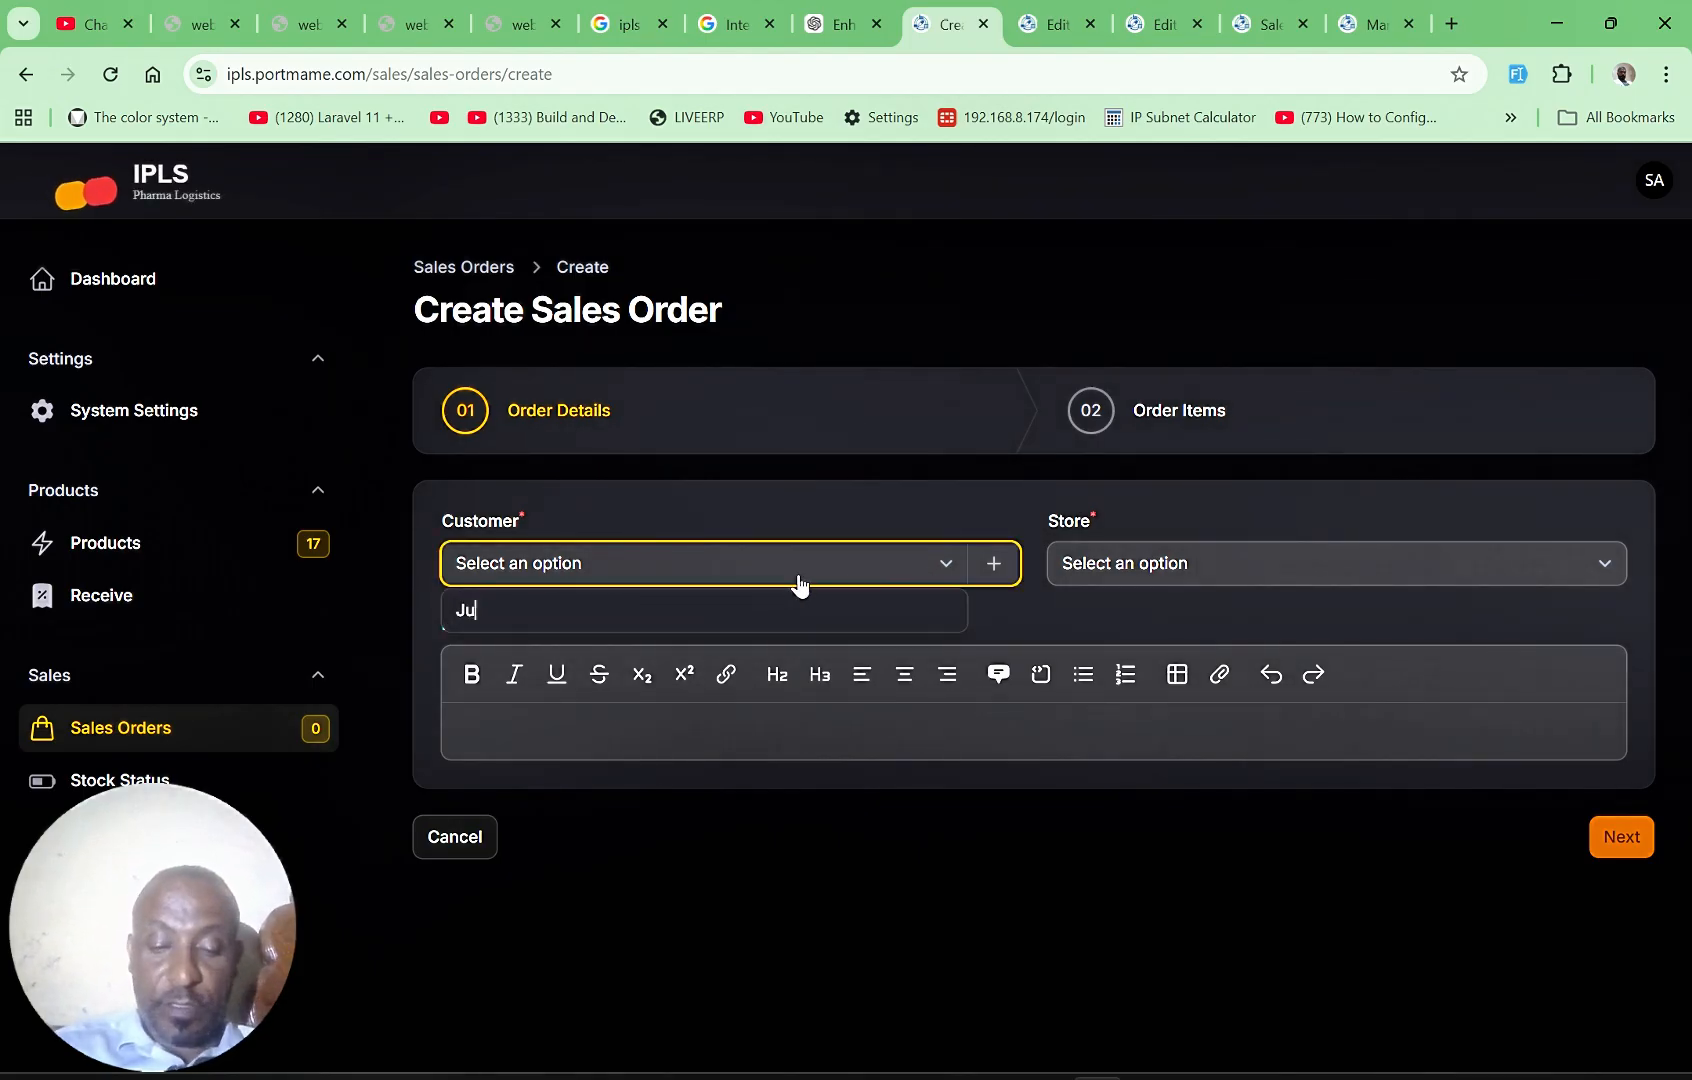
text(m)
key(BackSpace)
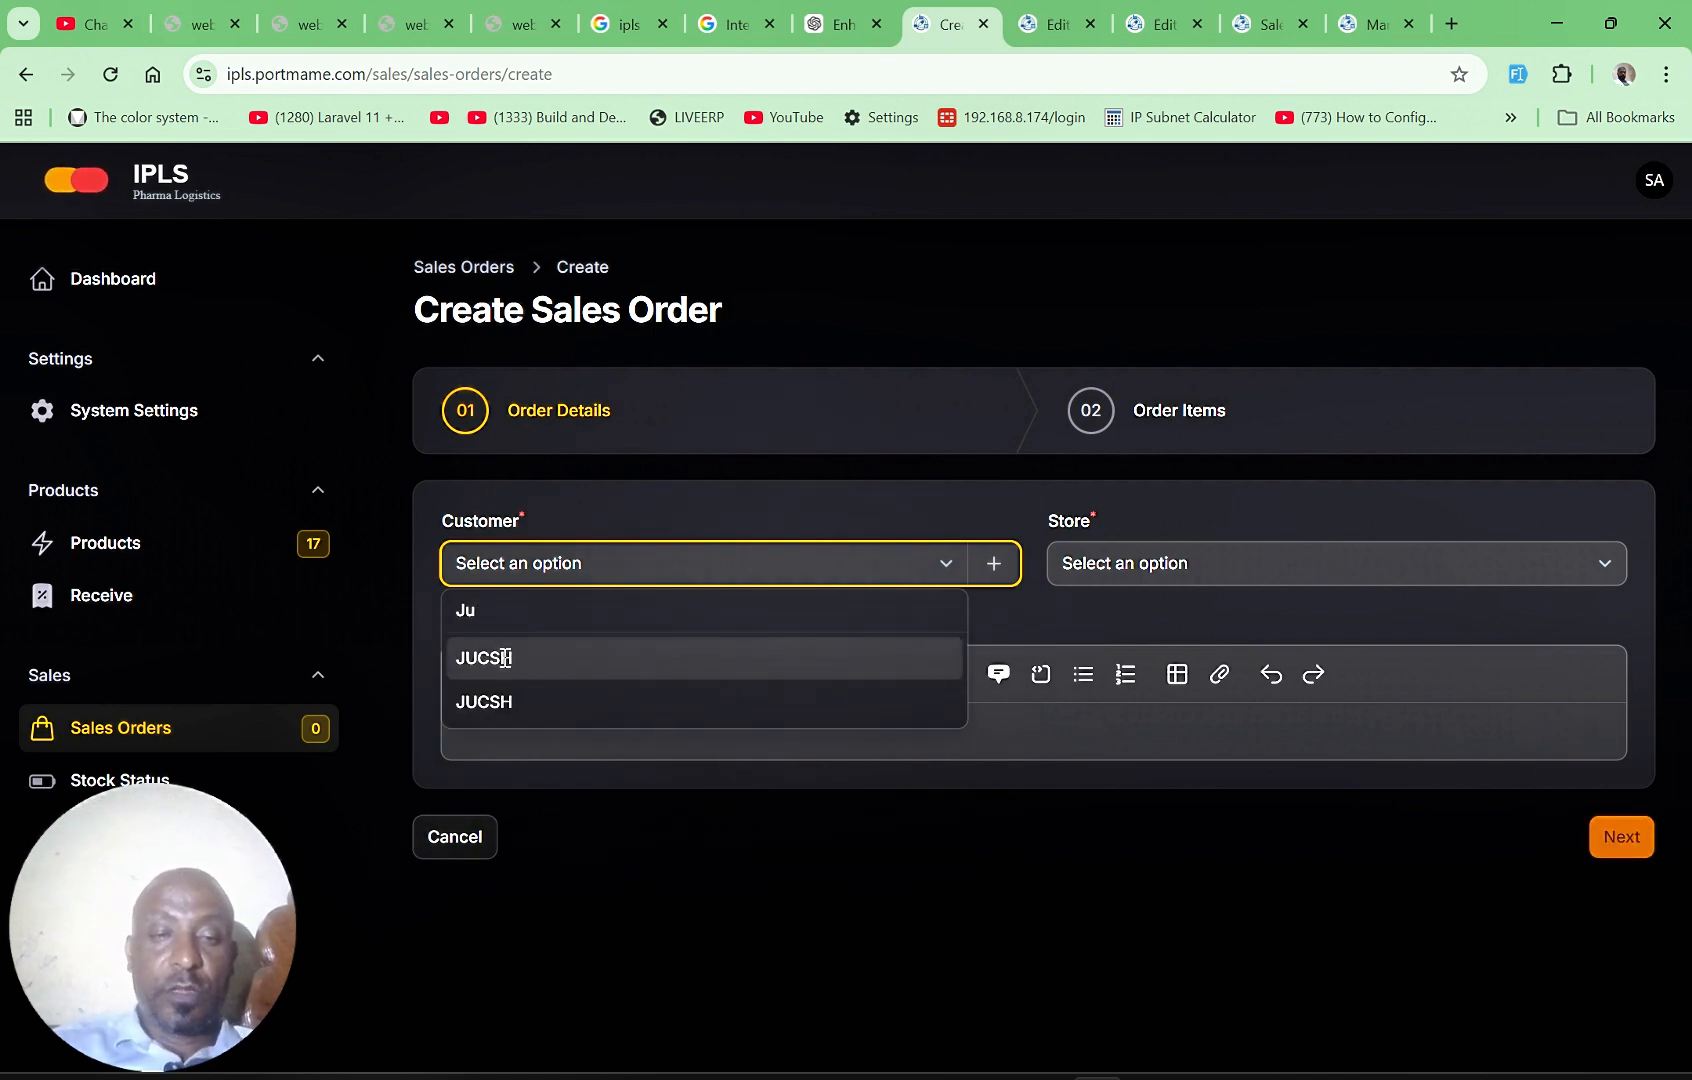
click(512, 660)
click(1269, 576)
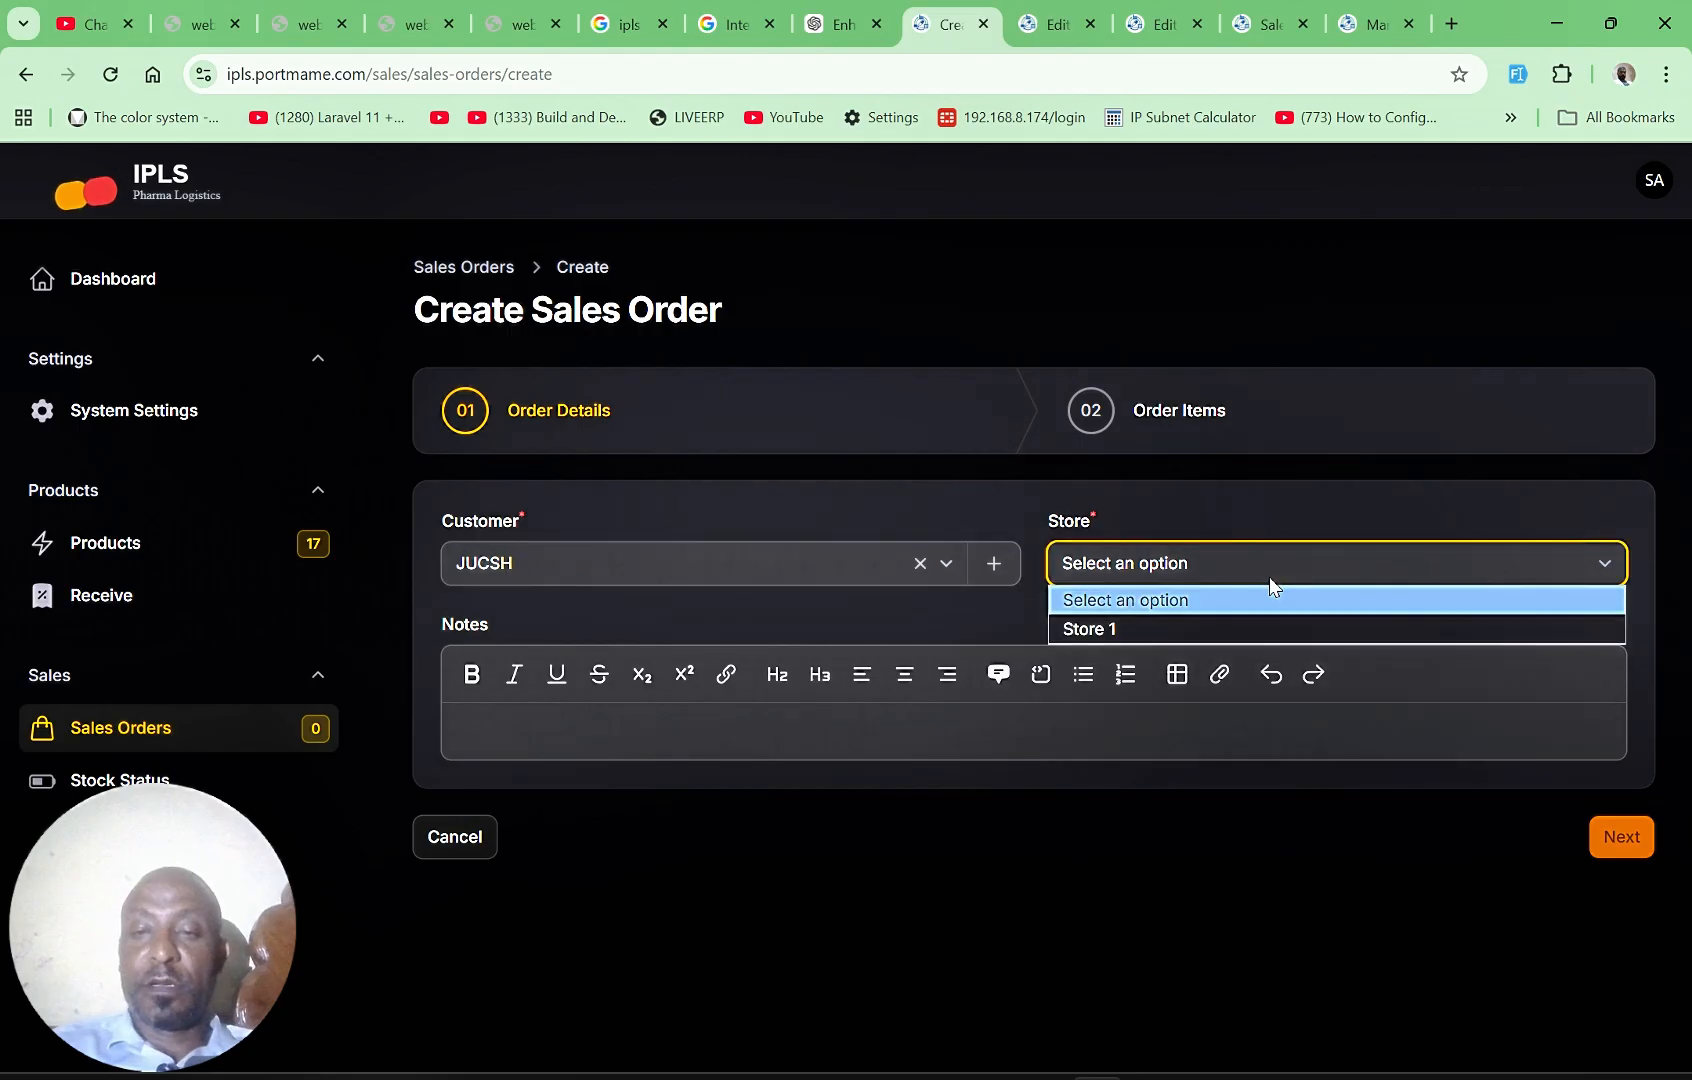
click(1133, 636)
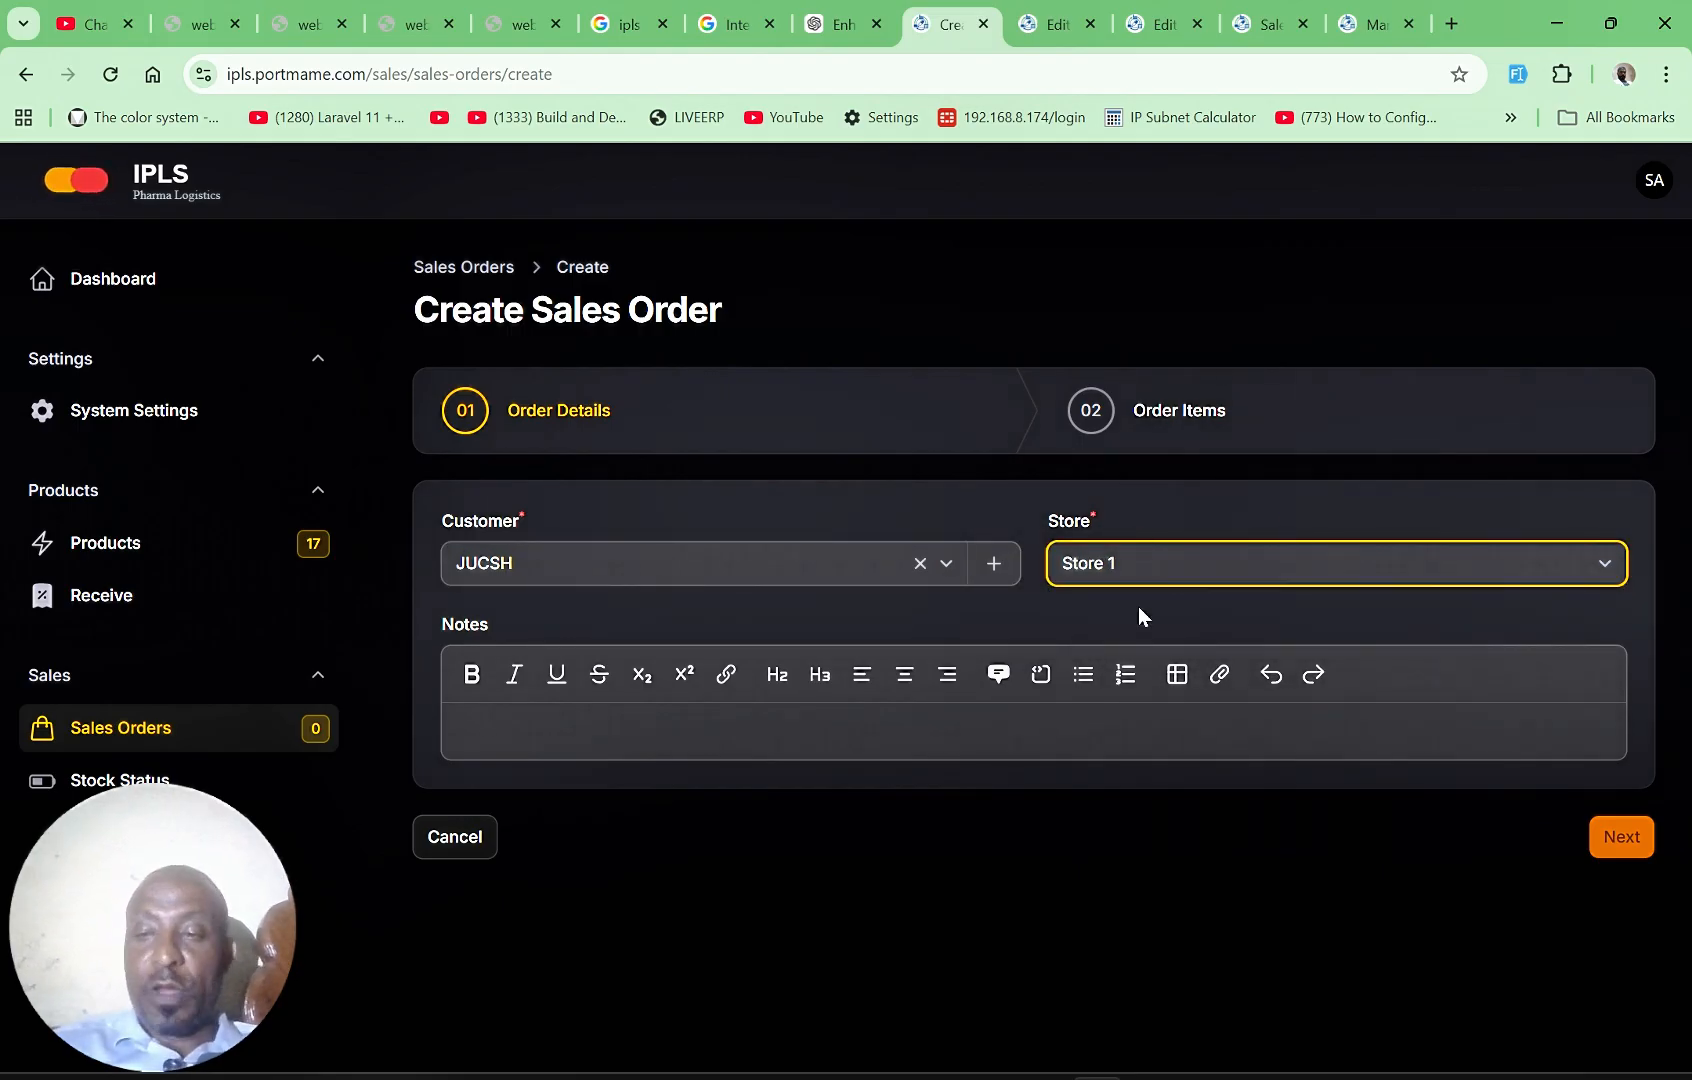
click(1625, 836)
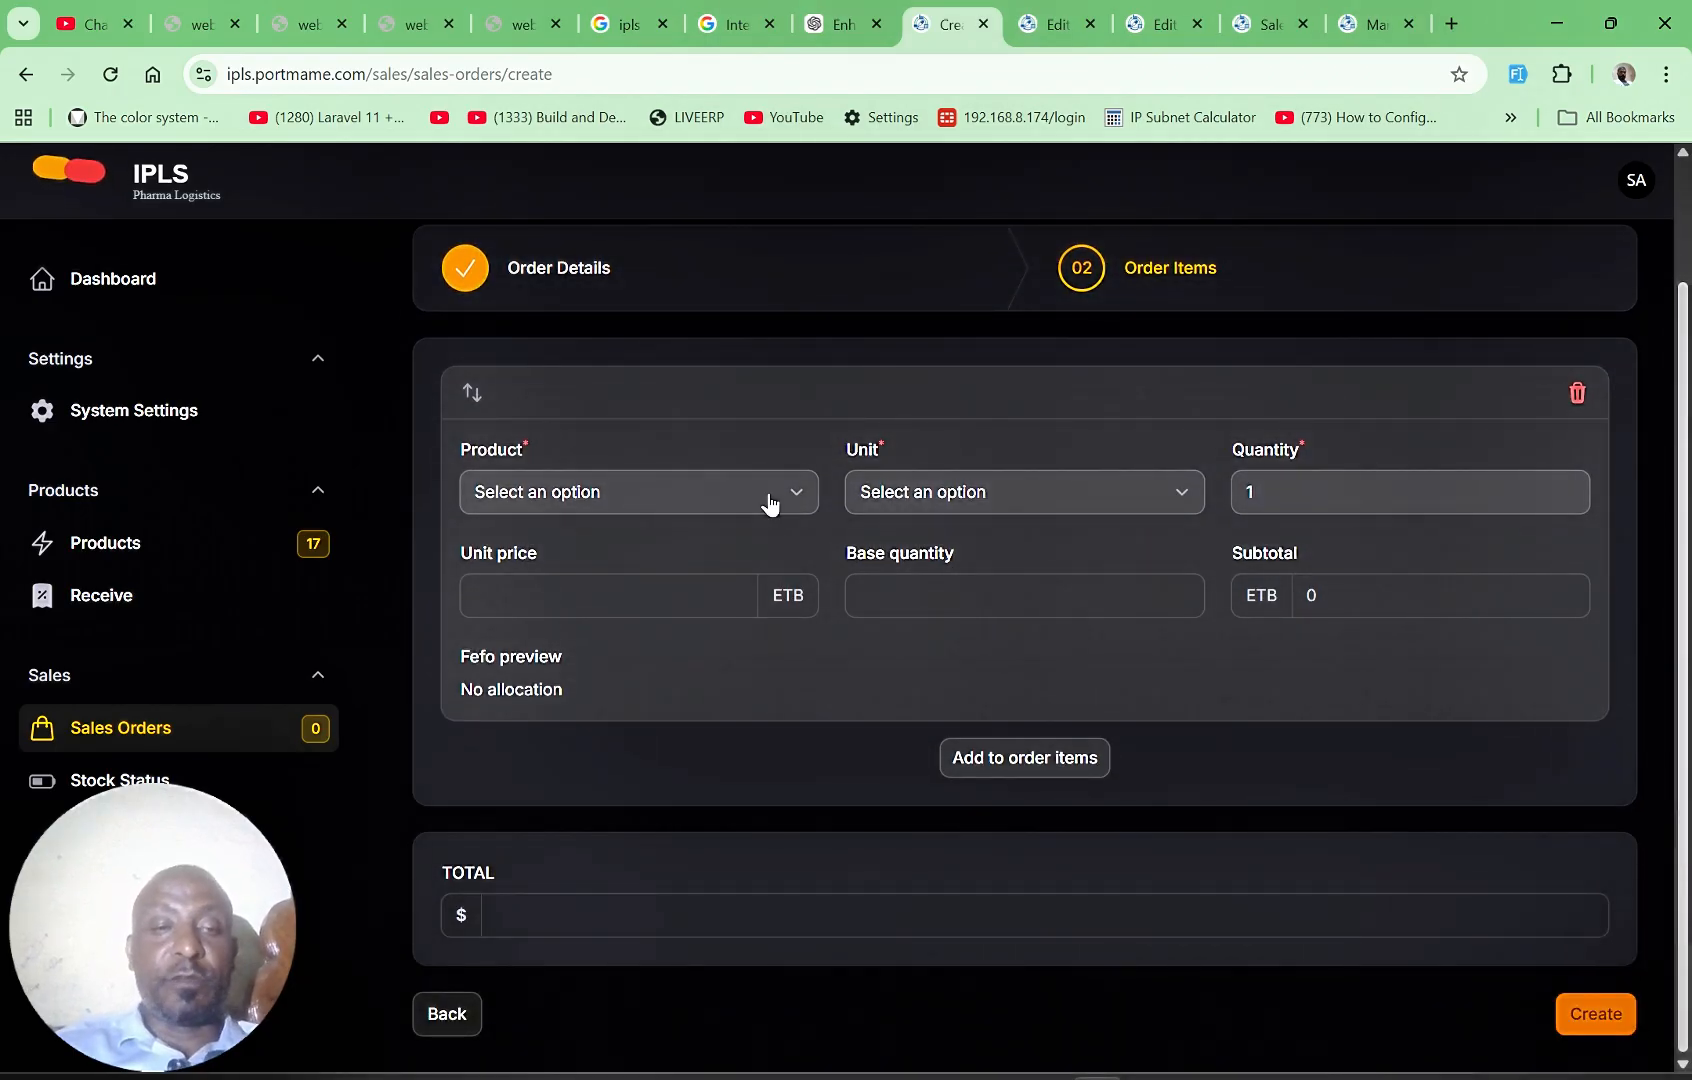
Step: Fill in the first order item with Ceftriaxone 1gr Injectable, the unit Carton (10000) and quantity 50
click(770, 500)
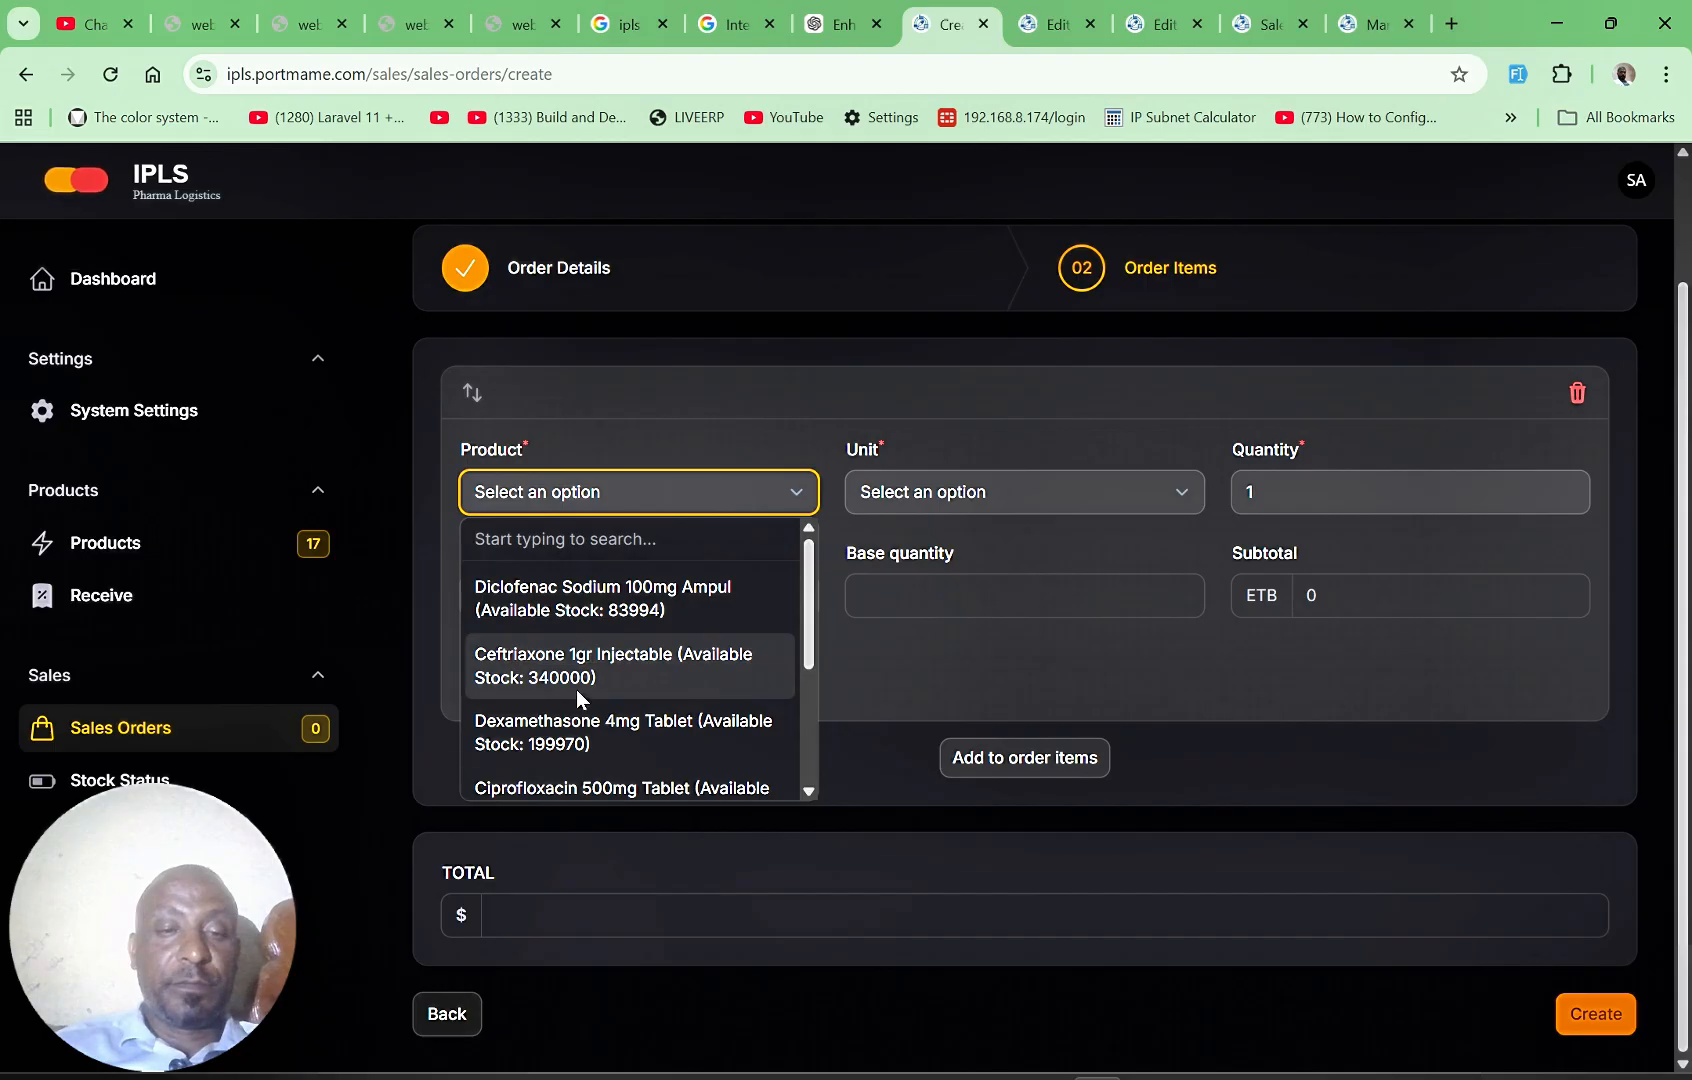
click(577, 685)
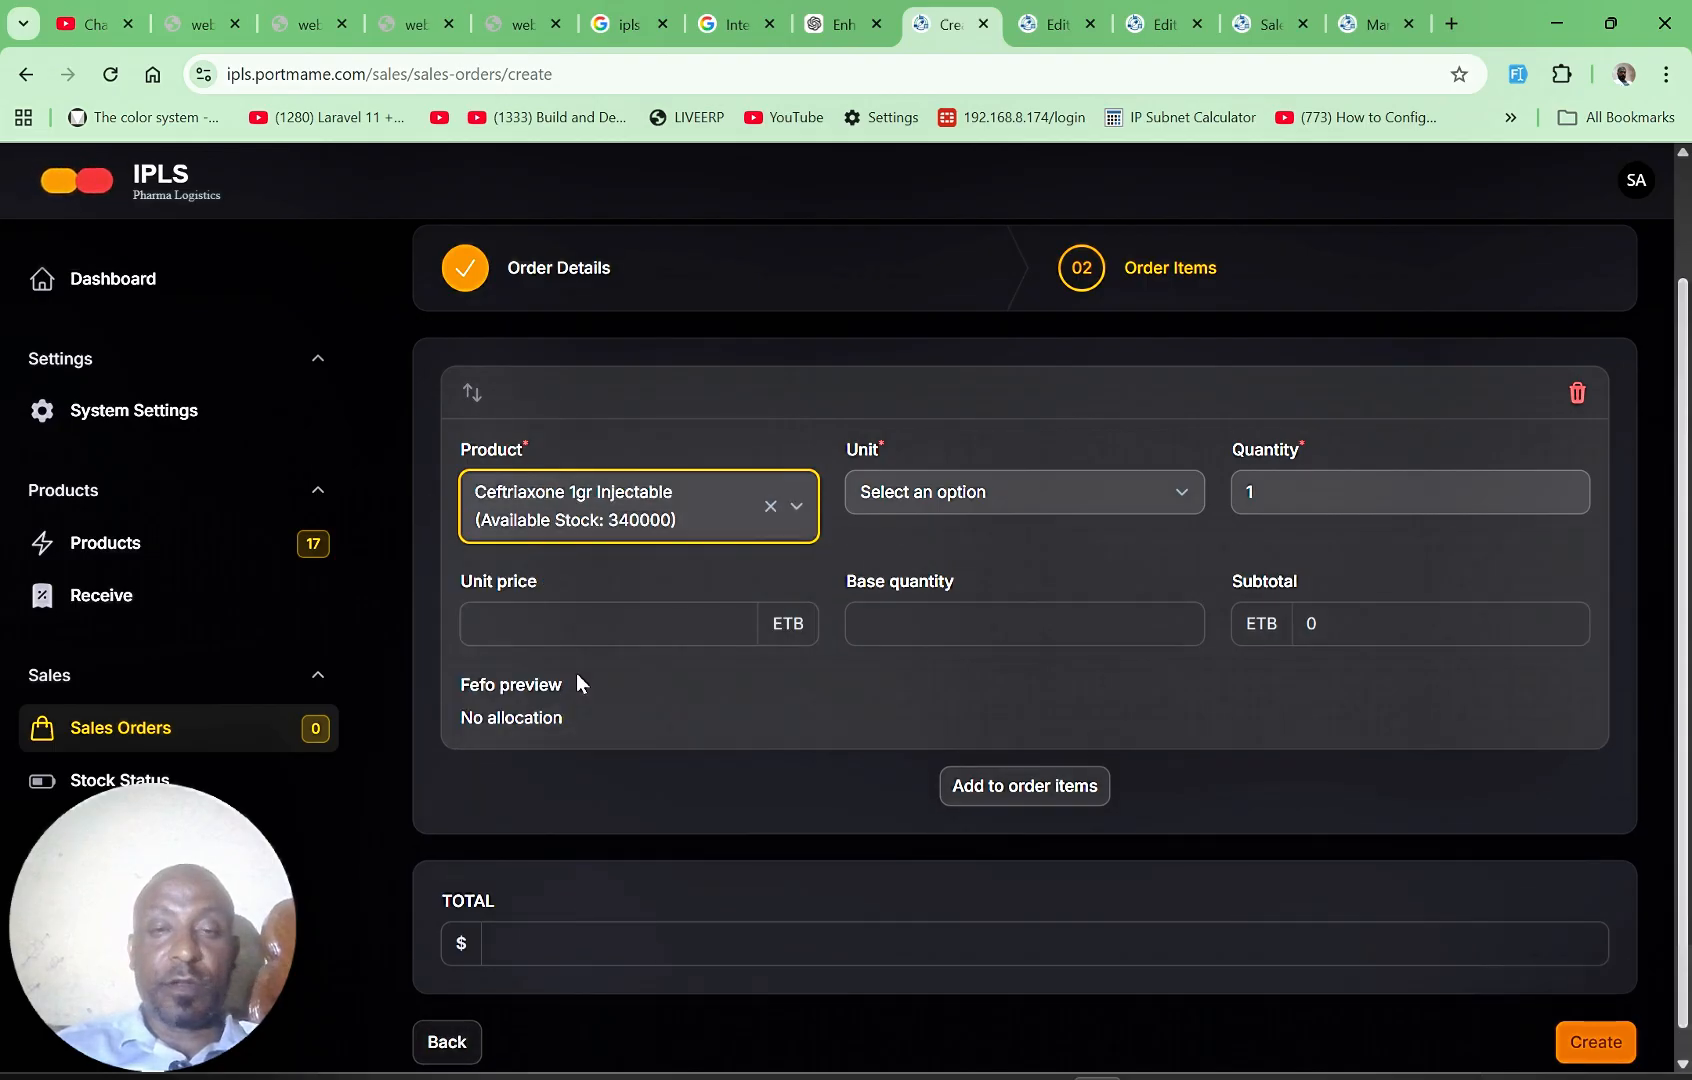
click(1023, 491)
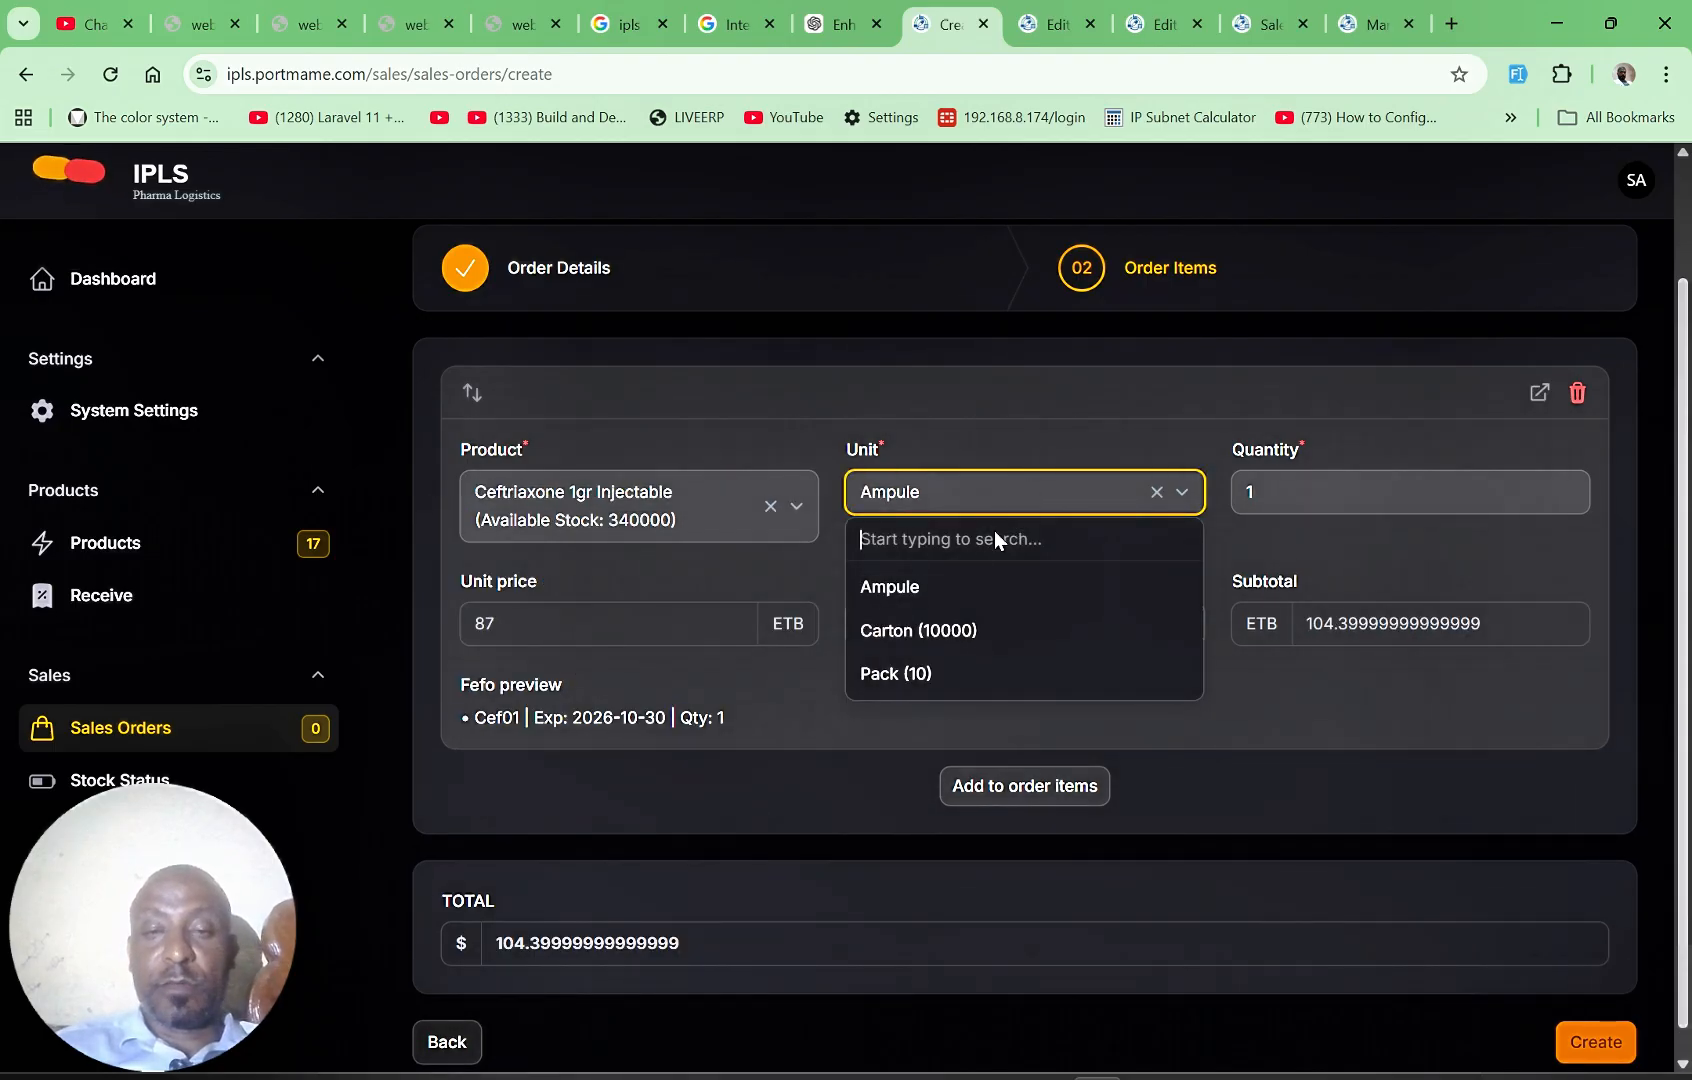
click(955, 630)
click(1314, 506)
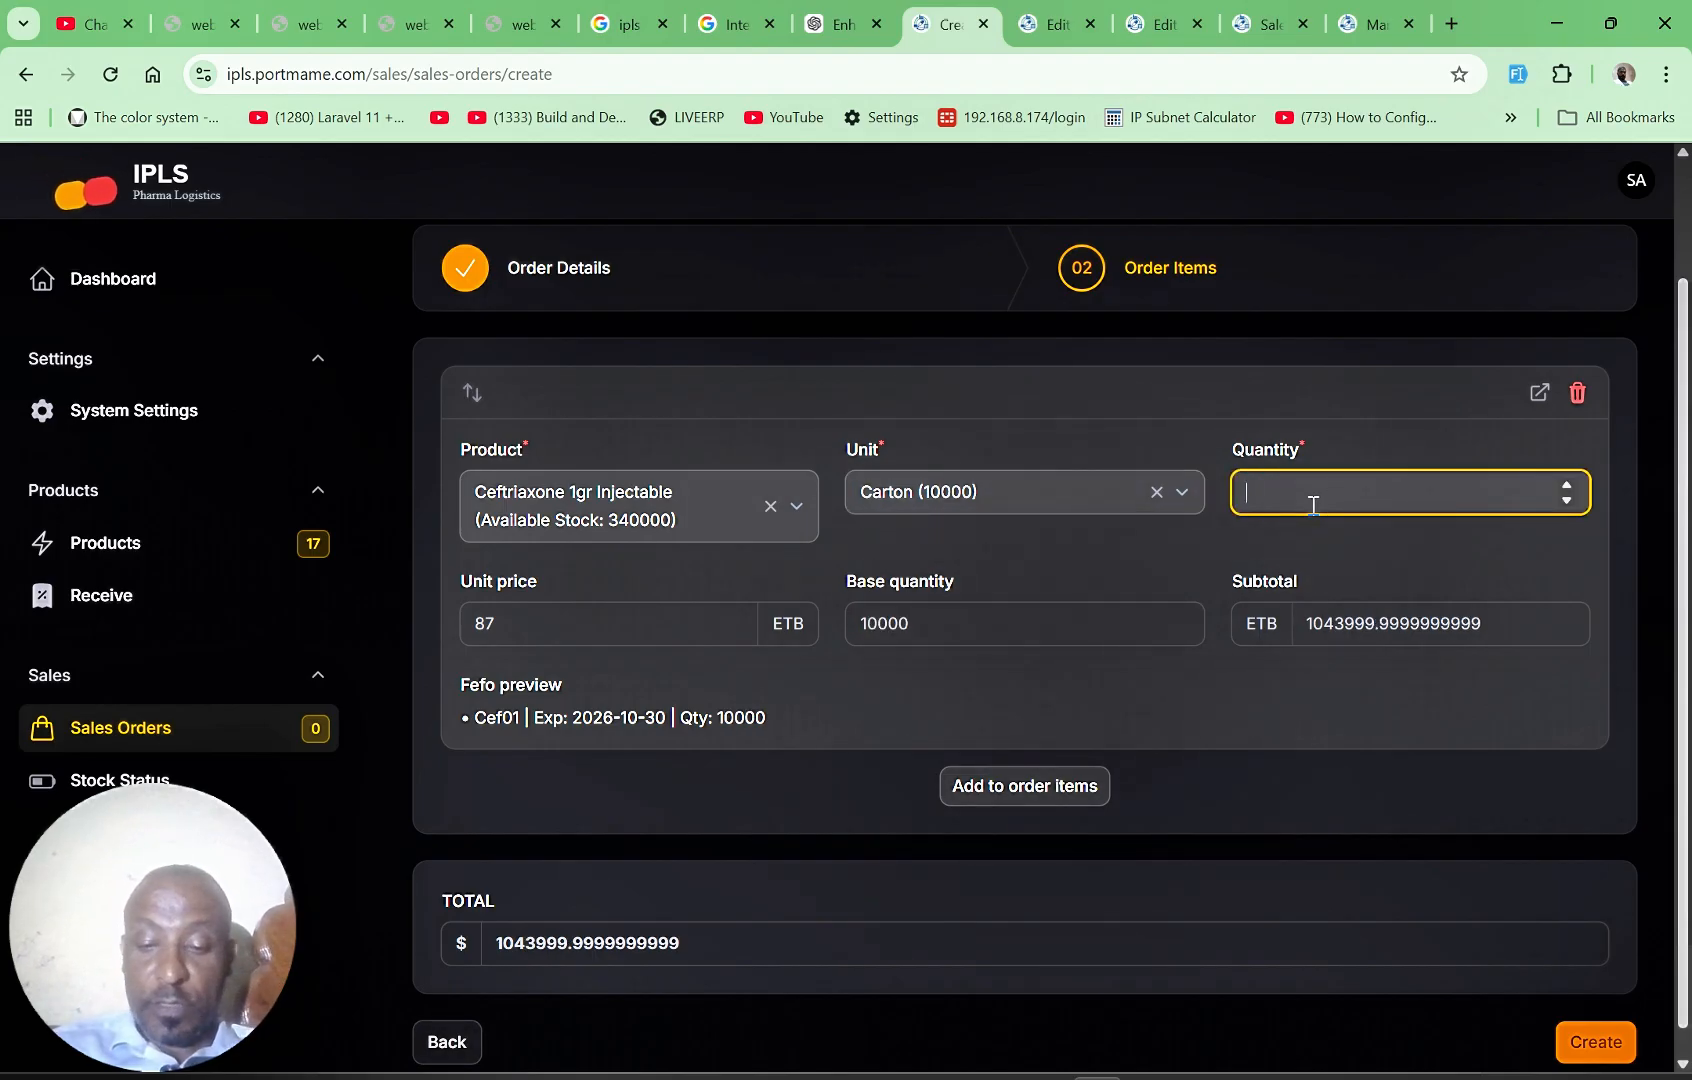
text(50)
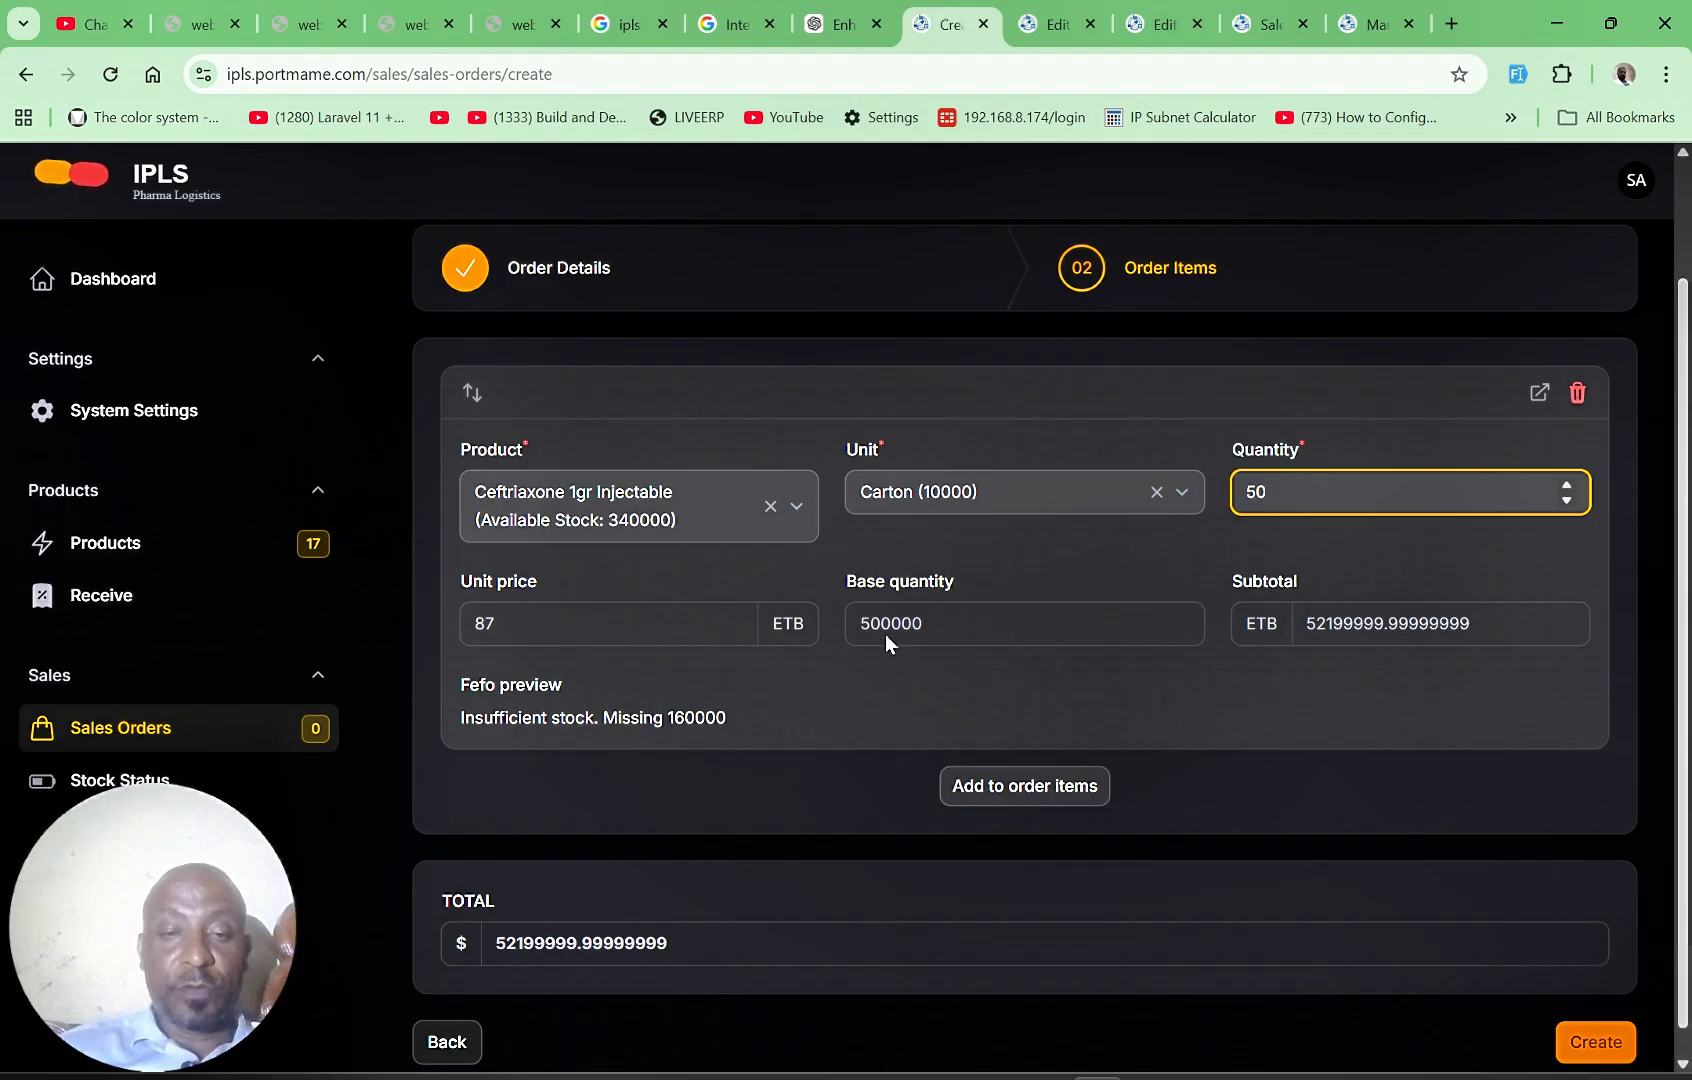
Step: Check the Ceftriaxone batch quantities on the stock status page in the goods receipt's browser tab, and set the order item's quantity to 30
click(1062, 28)
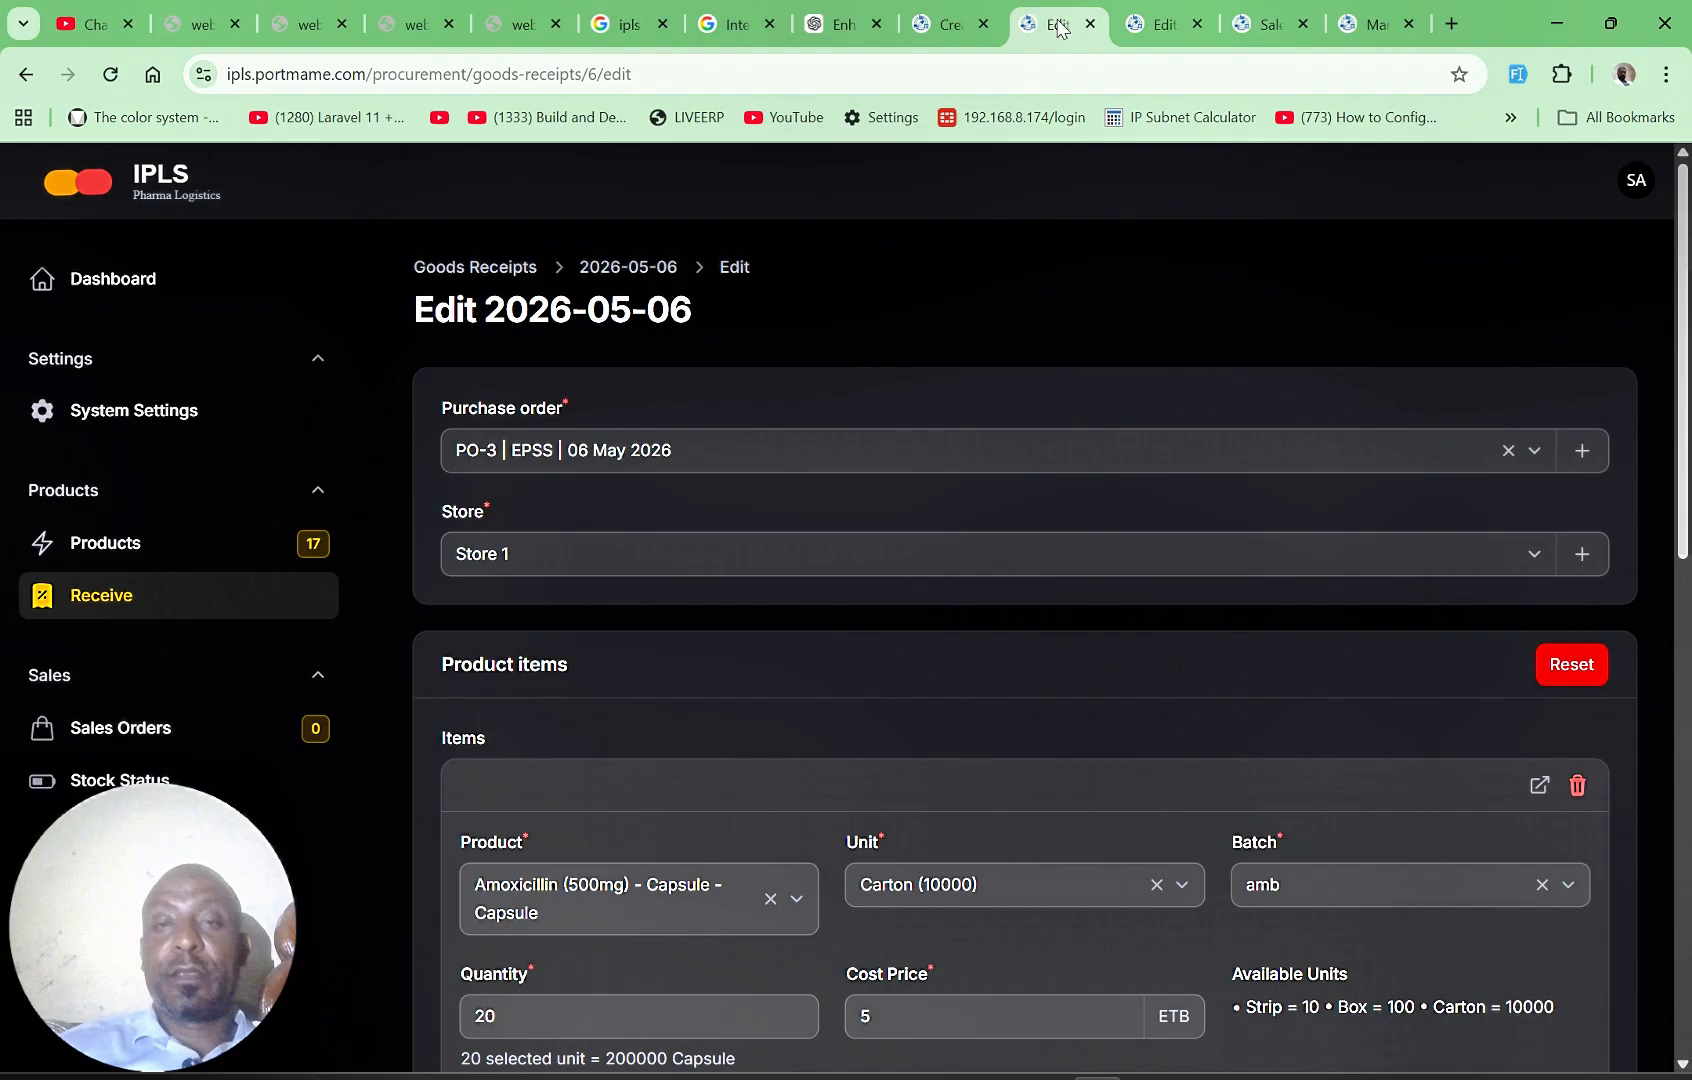
click(95, 790)
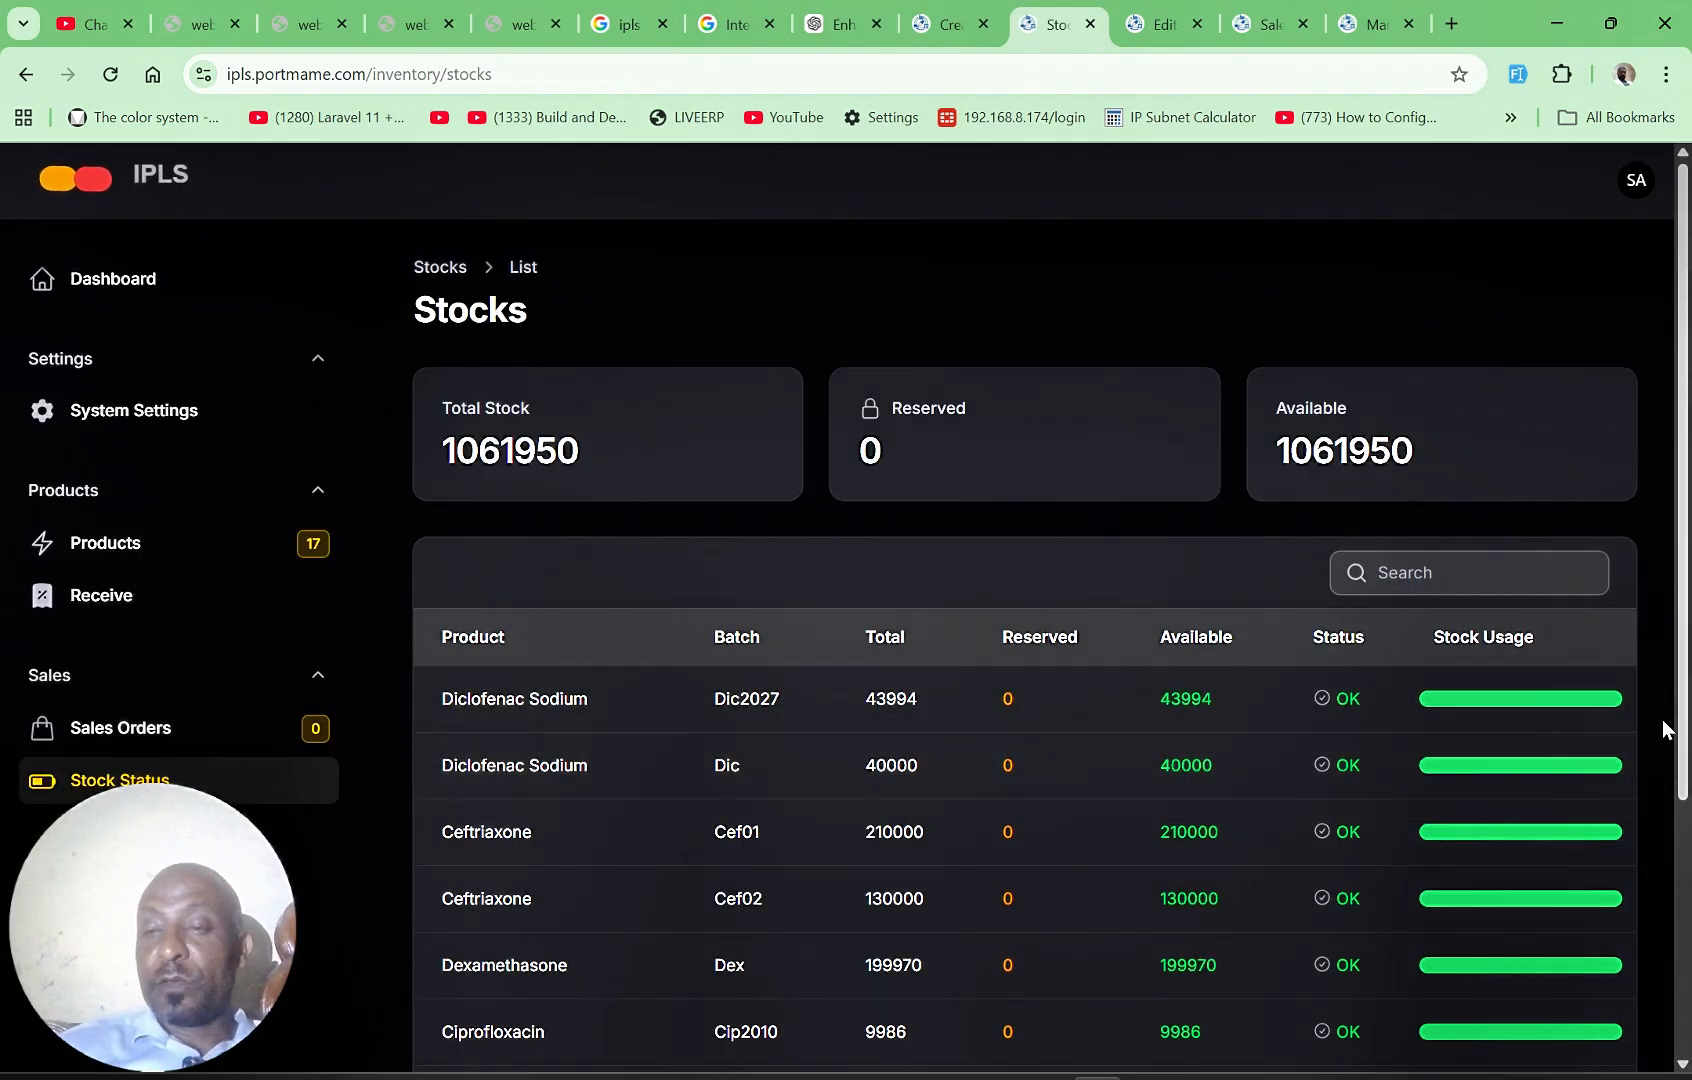
drag(1684, 745, 1666, 866)
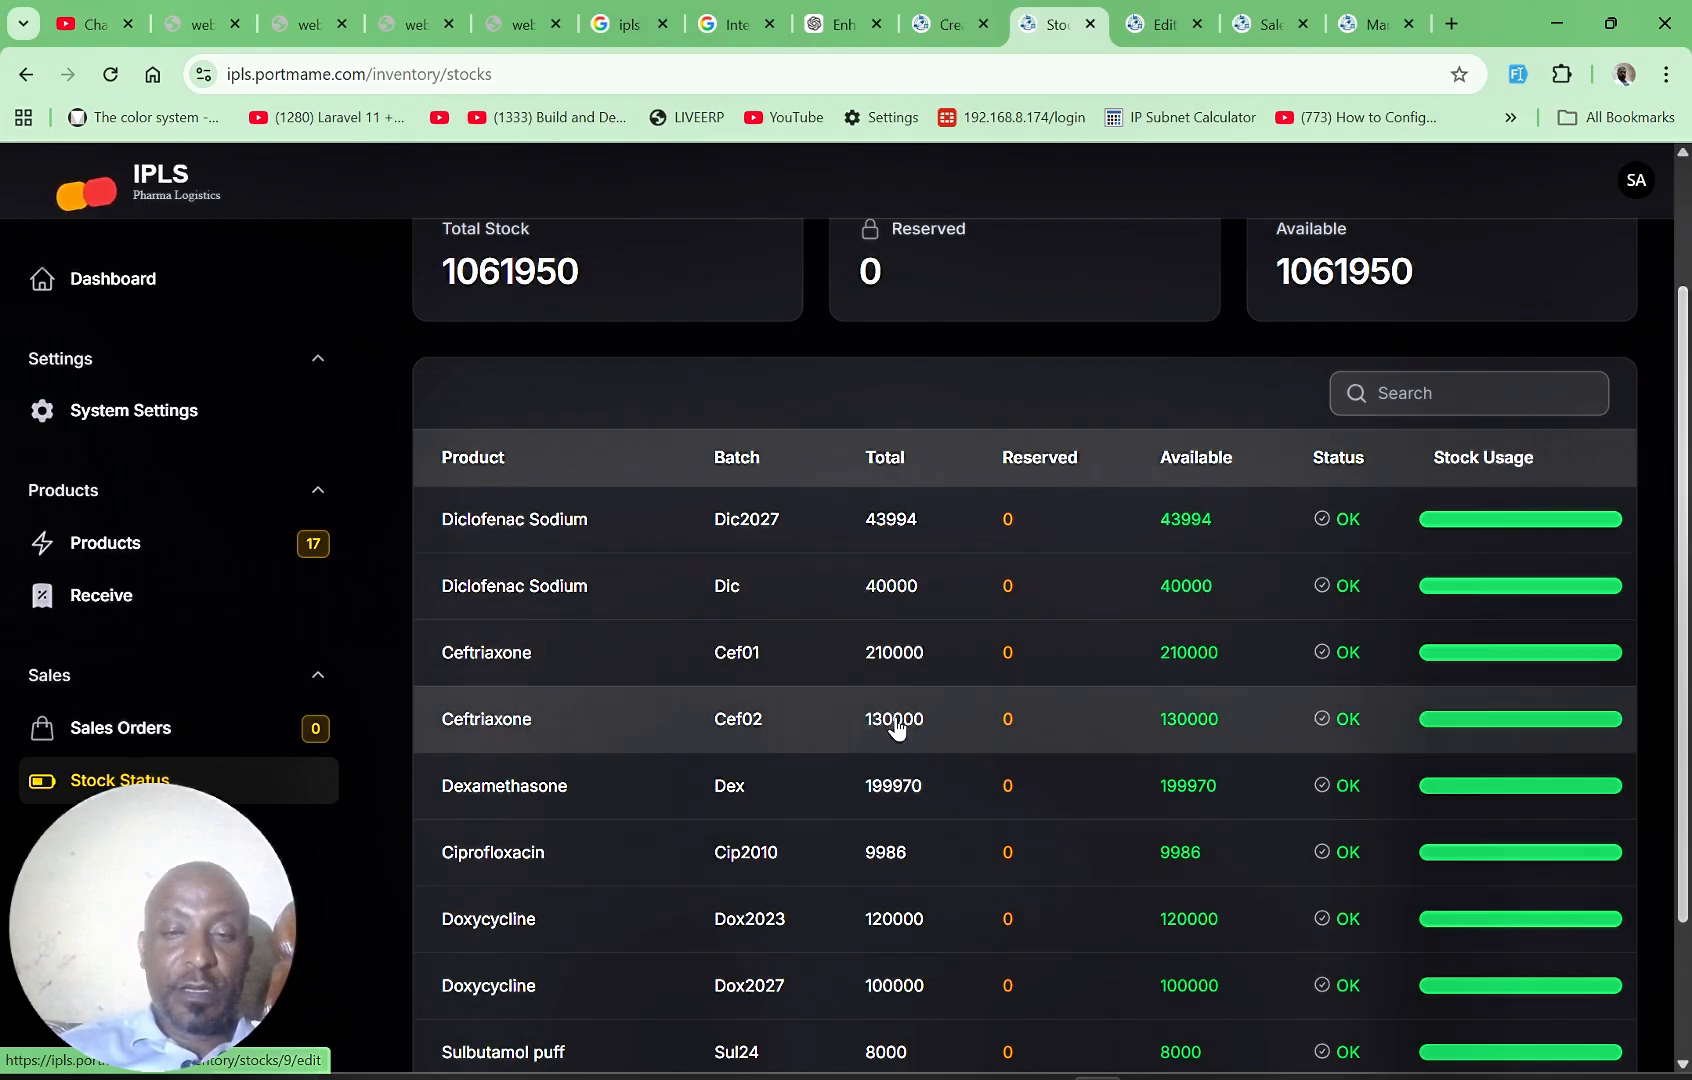
click(938, 22)
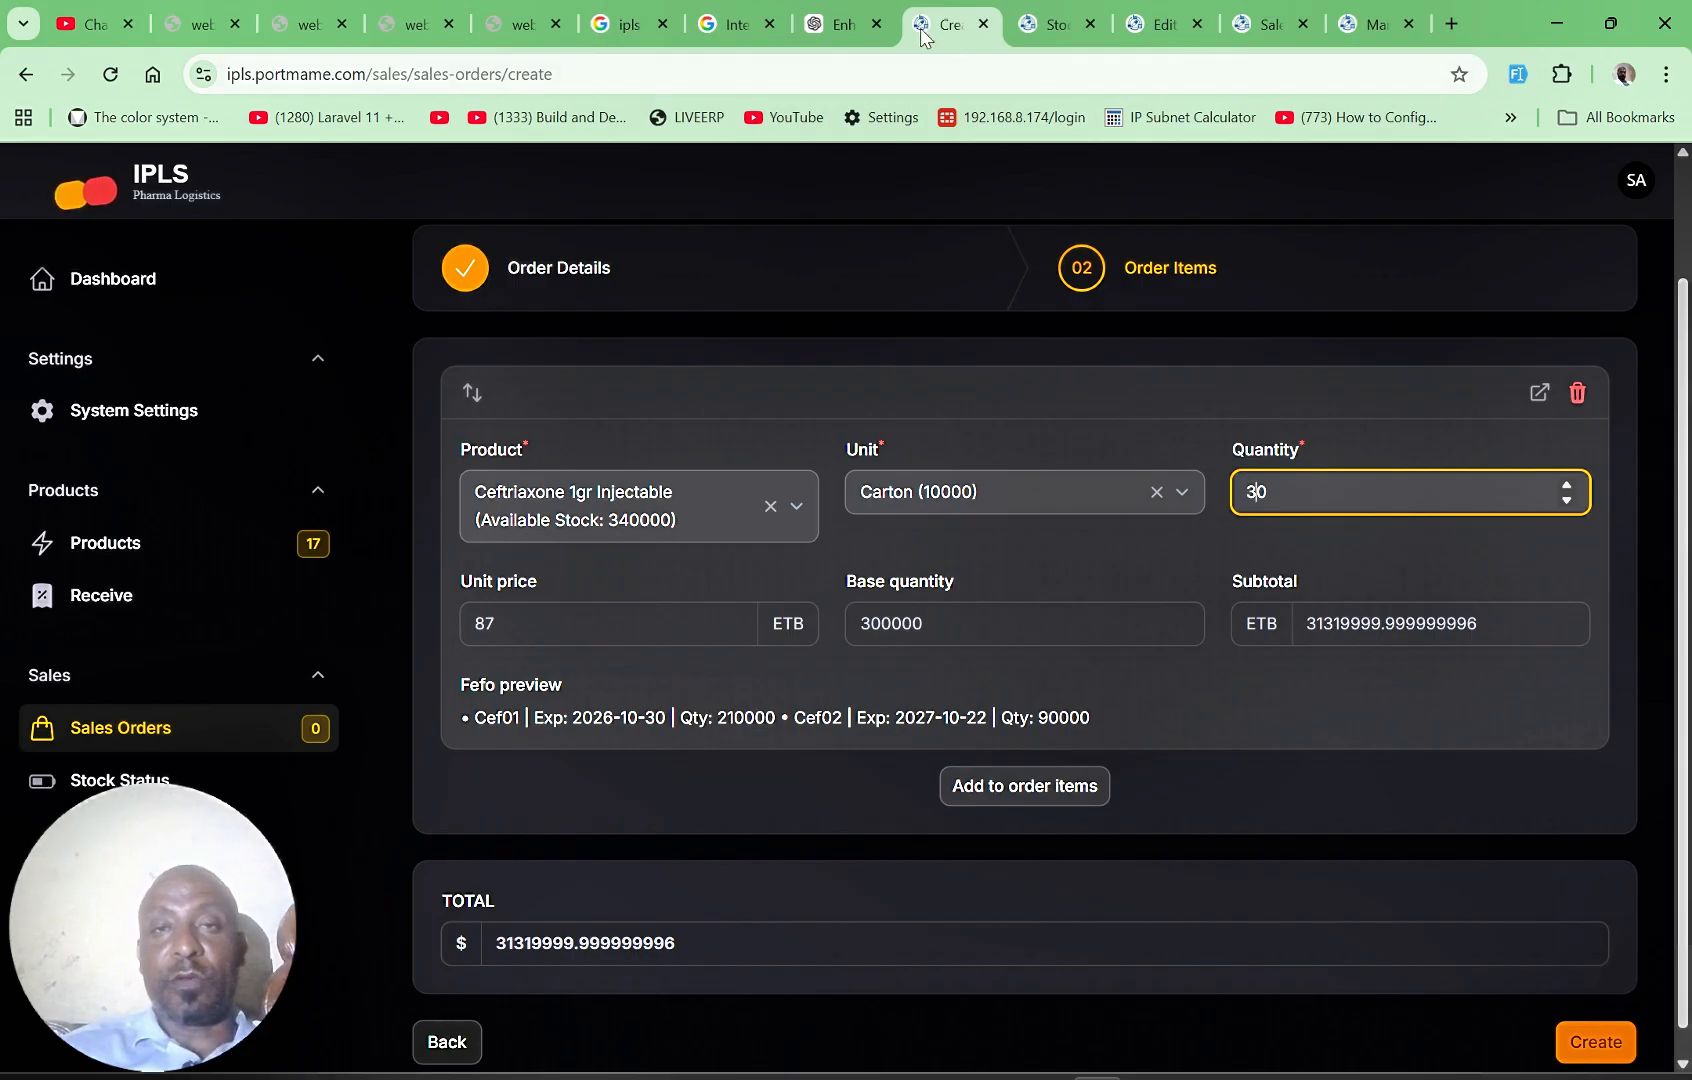
Step: Open the dashboard in a new browser tab, review each batch's expiry date, days left and stock, and return to the sales order
click(843, 24)
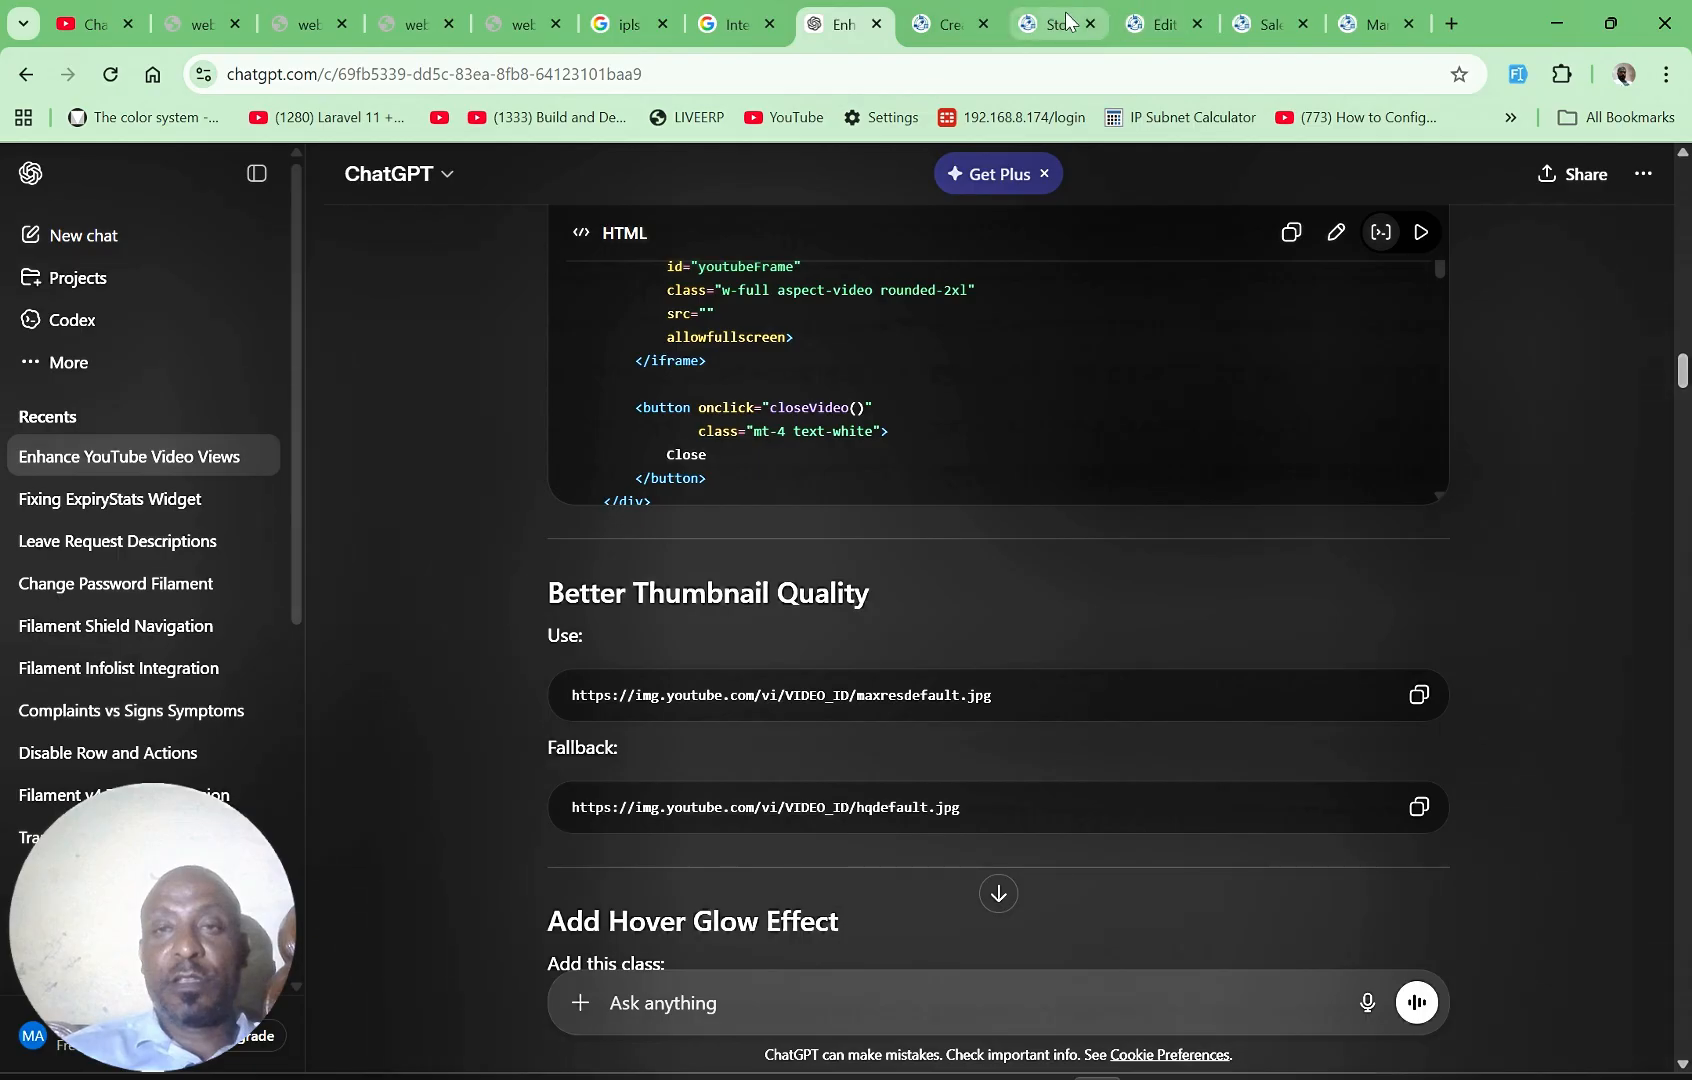
click(1088, 20)
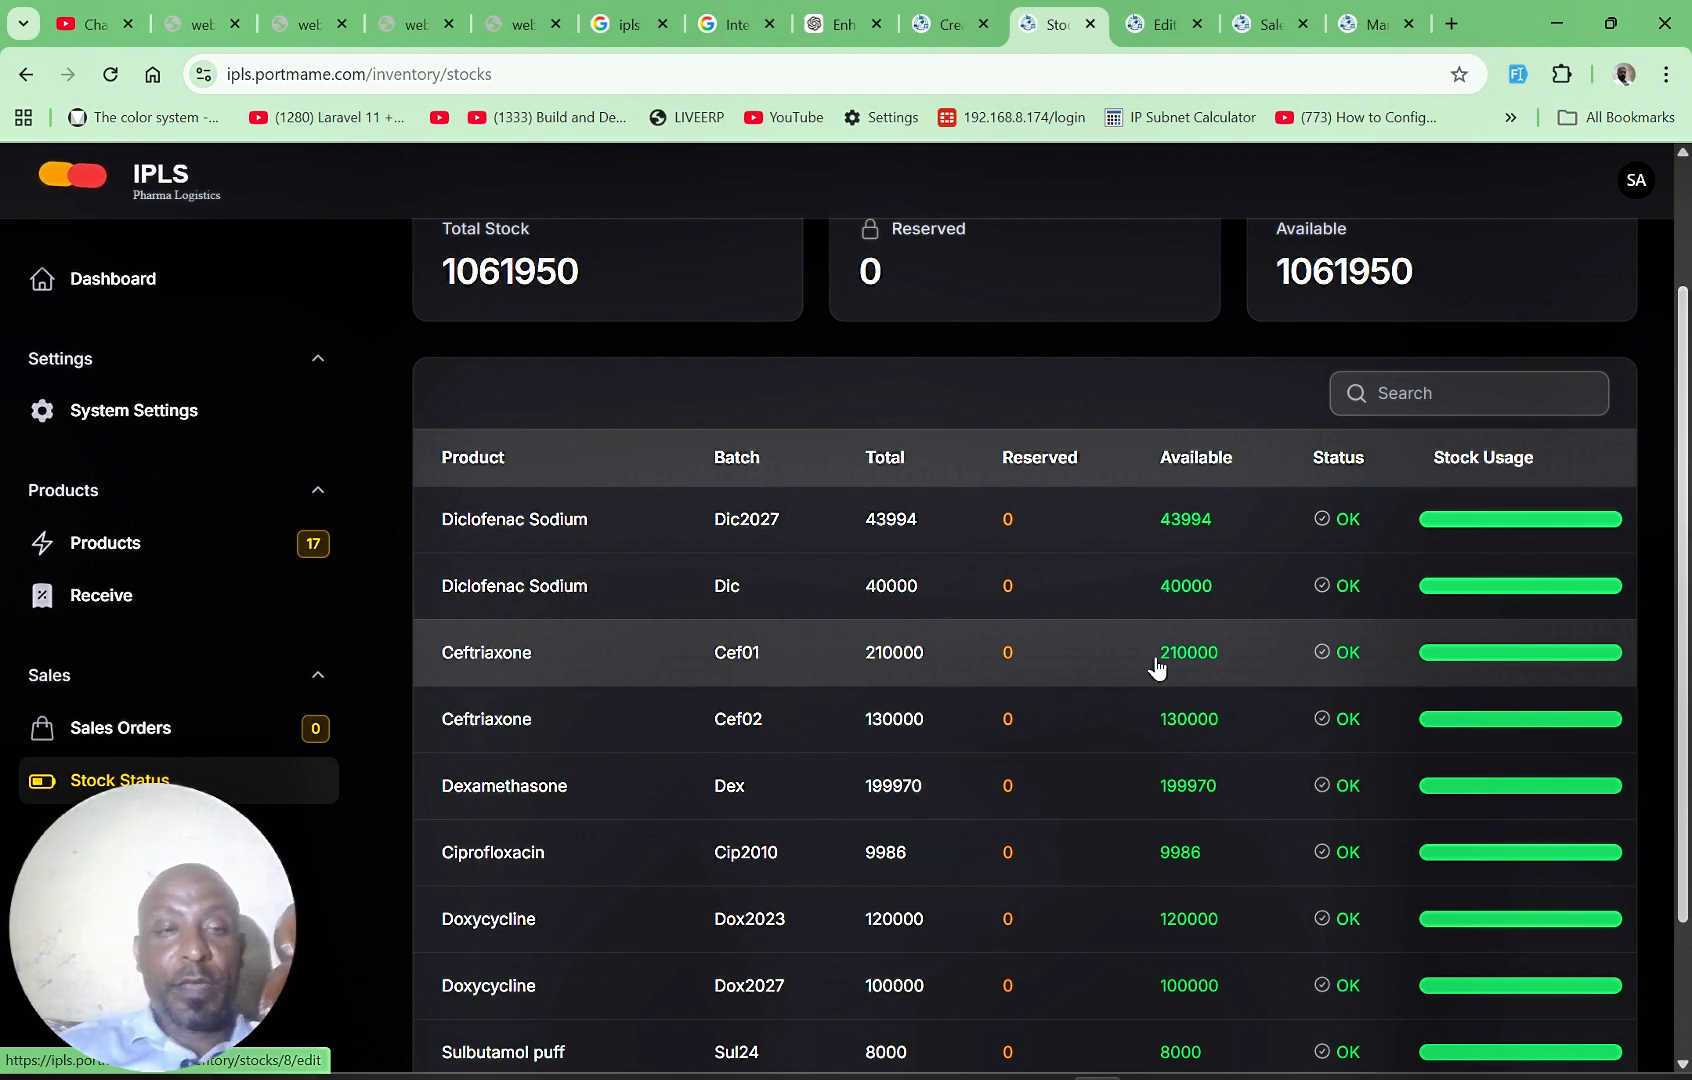
right_click(117, 290)
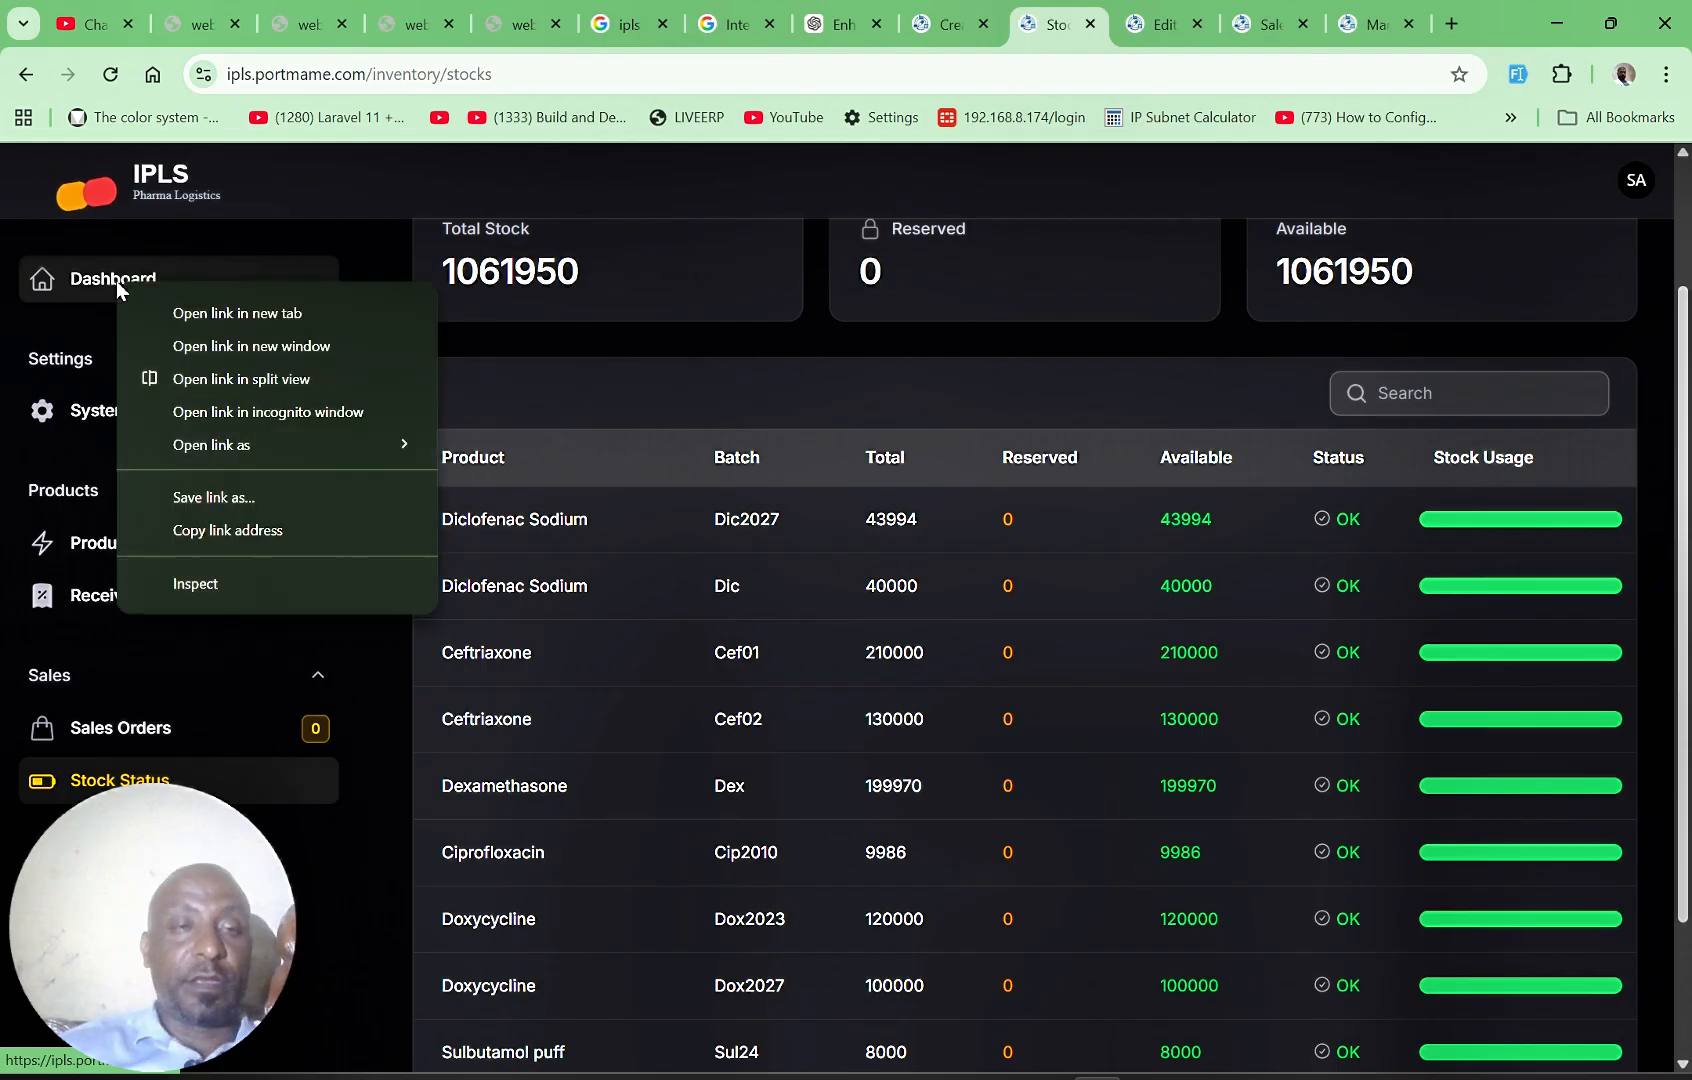
click(227, 309)
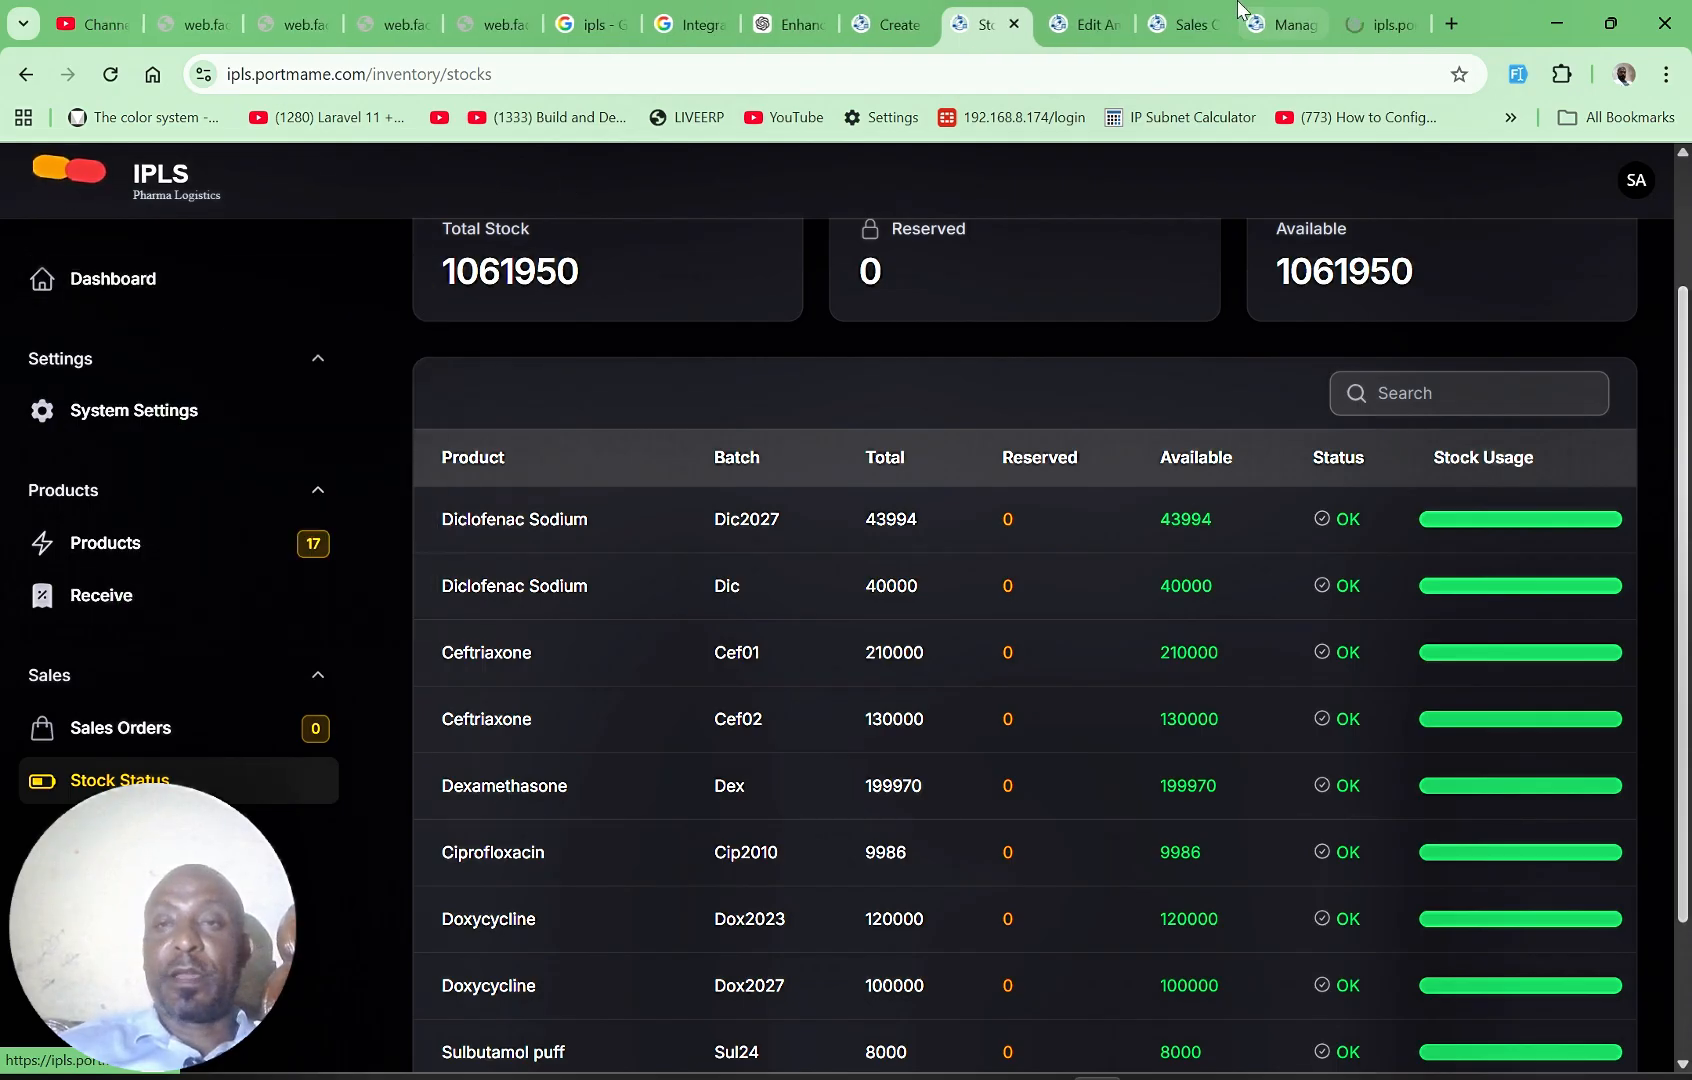
click(1380, 24)
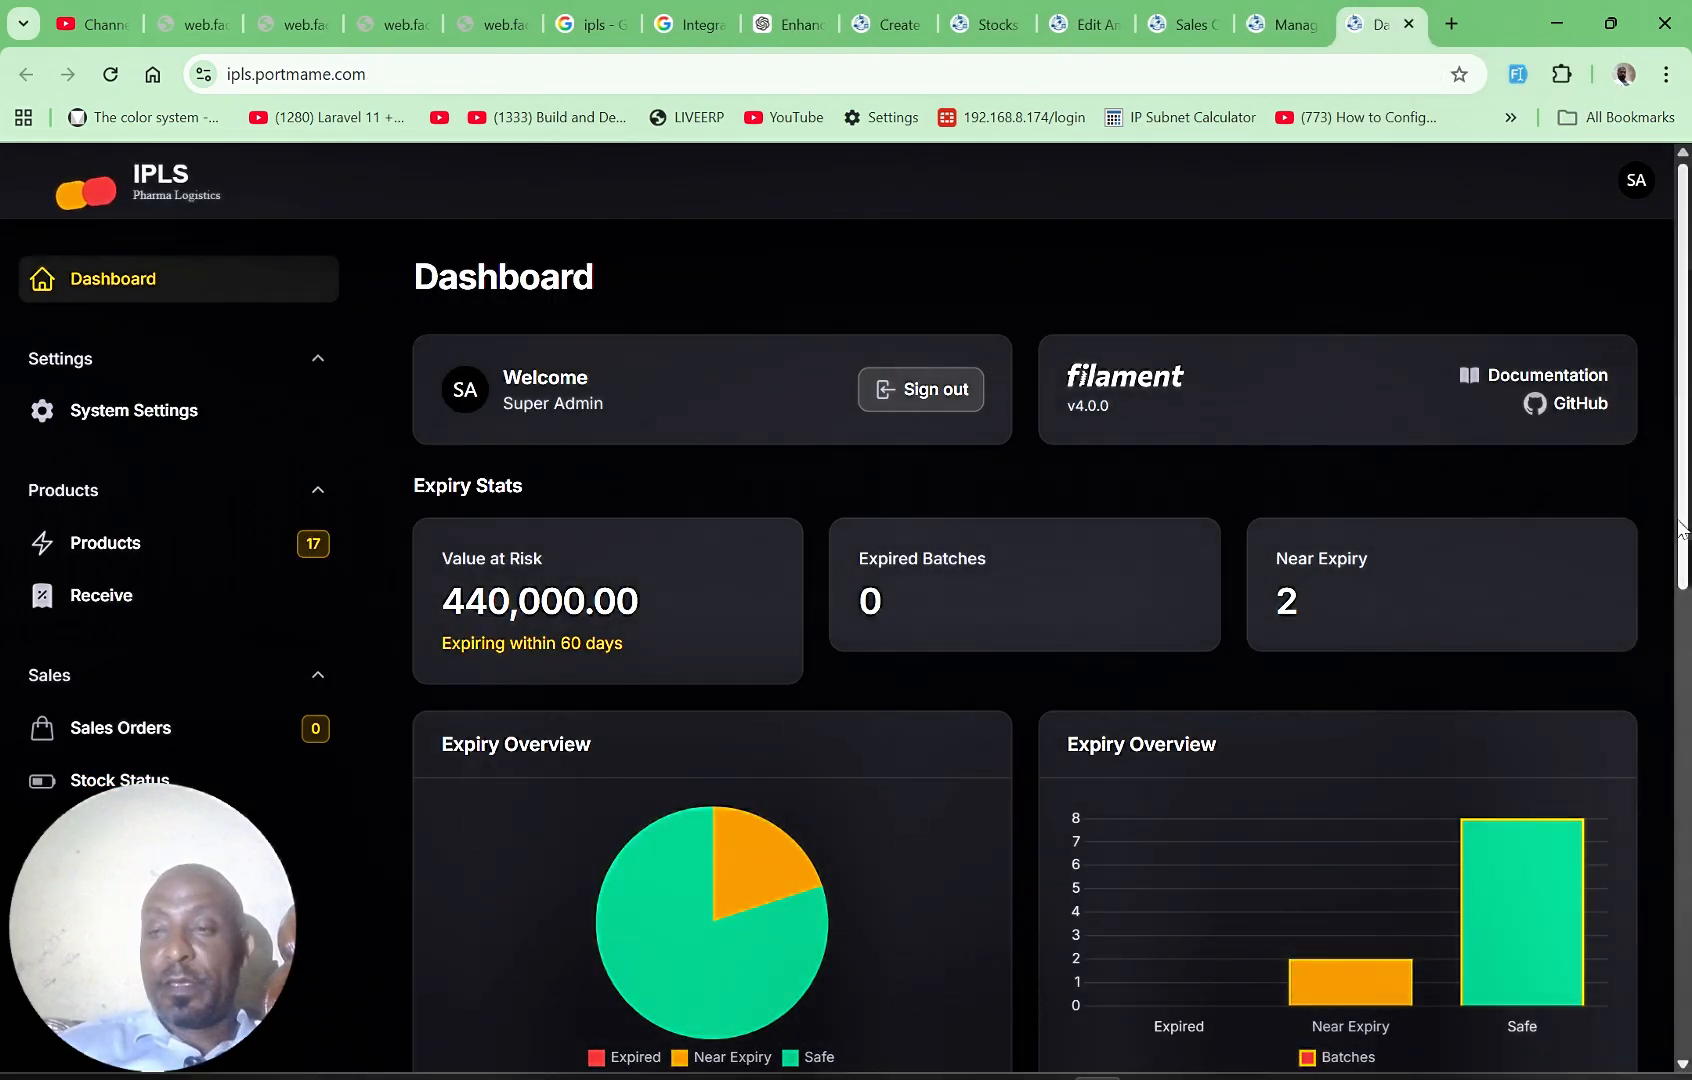
scroll(1654, 974, down, 10)
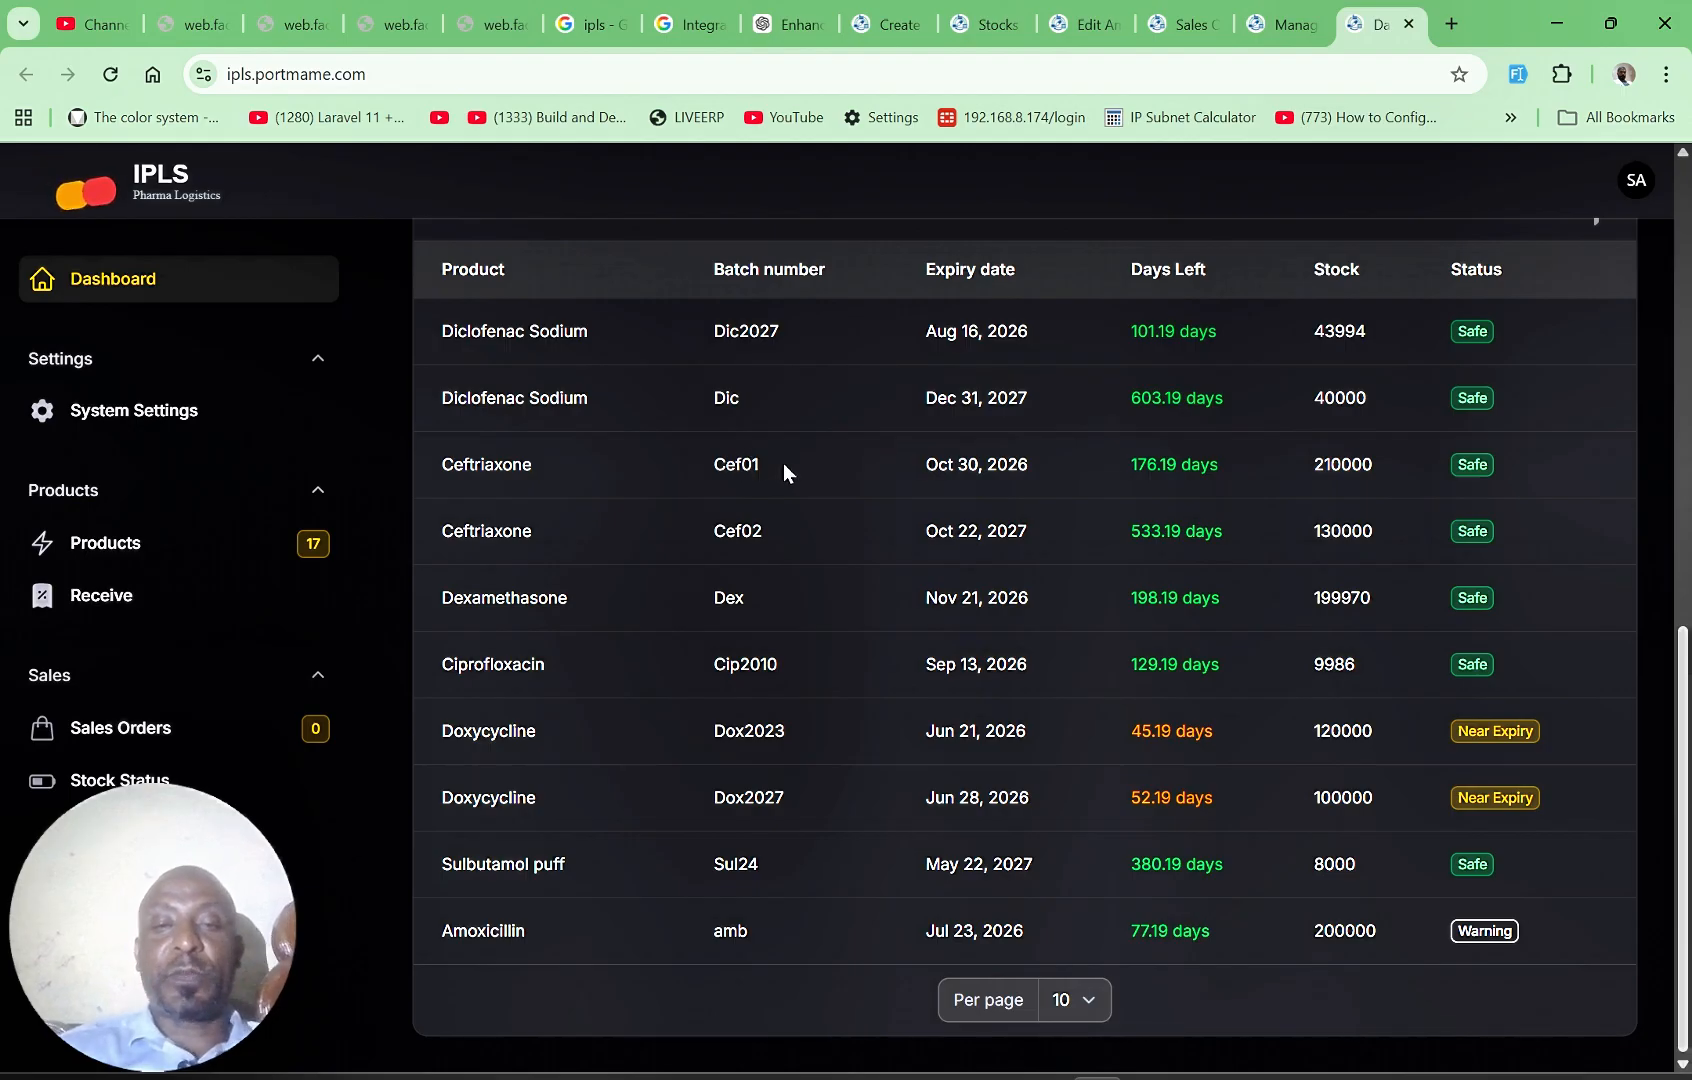
click(1082, 24)
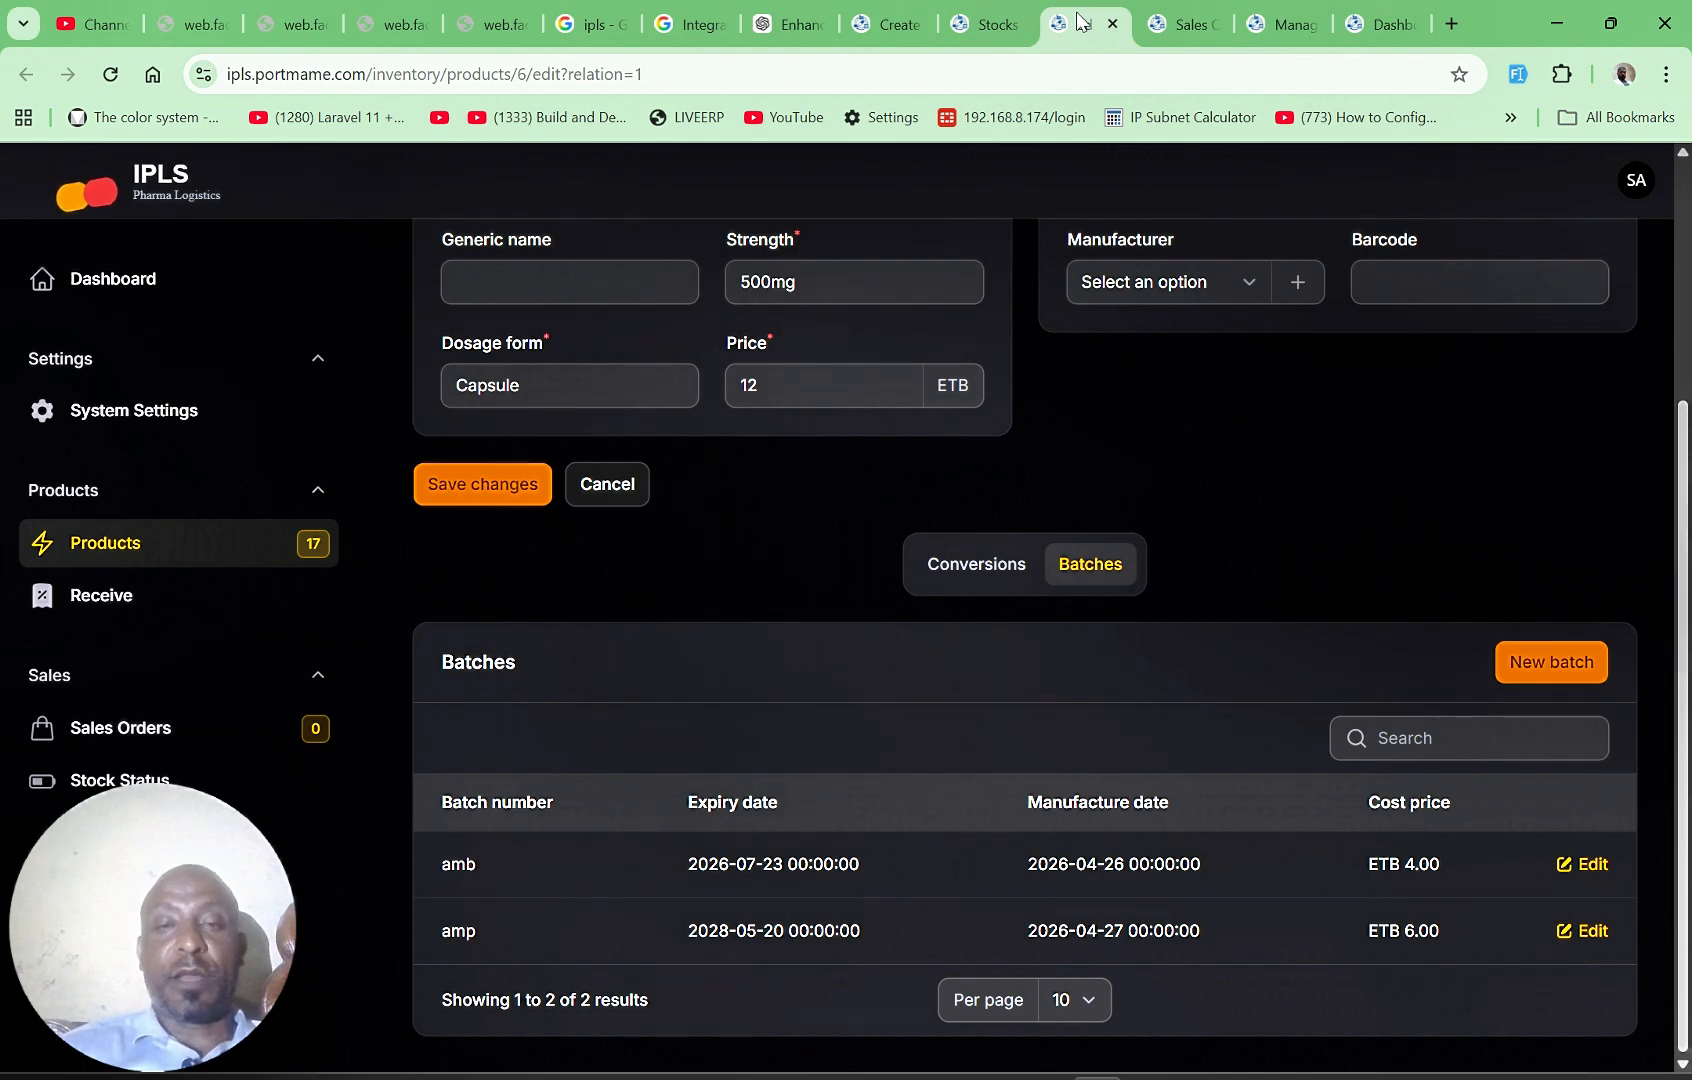
click(988, 24)
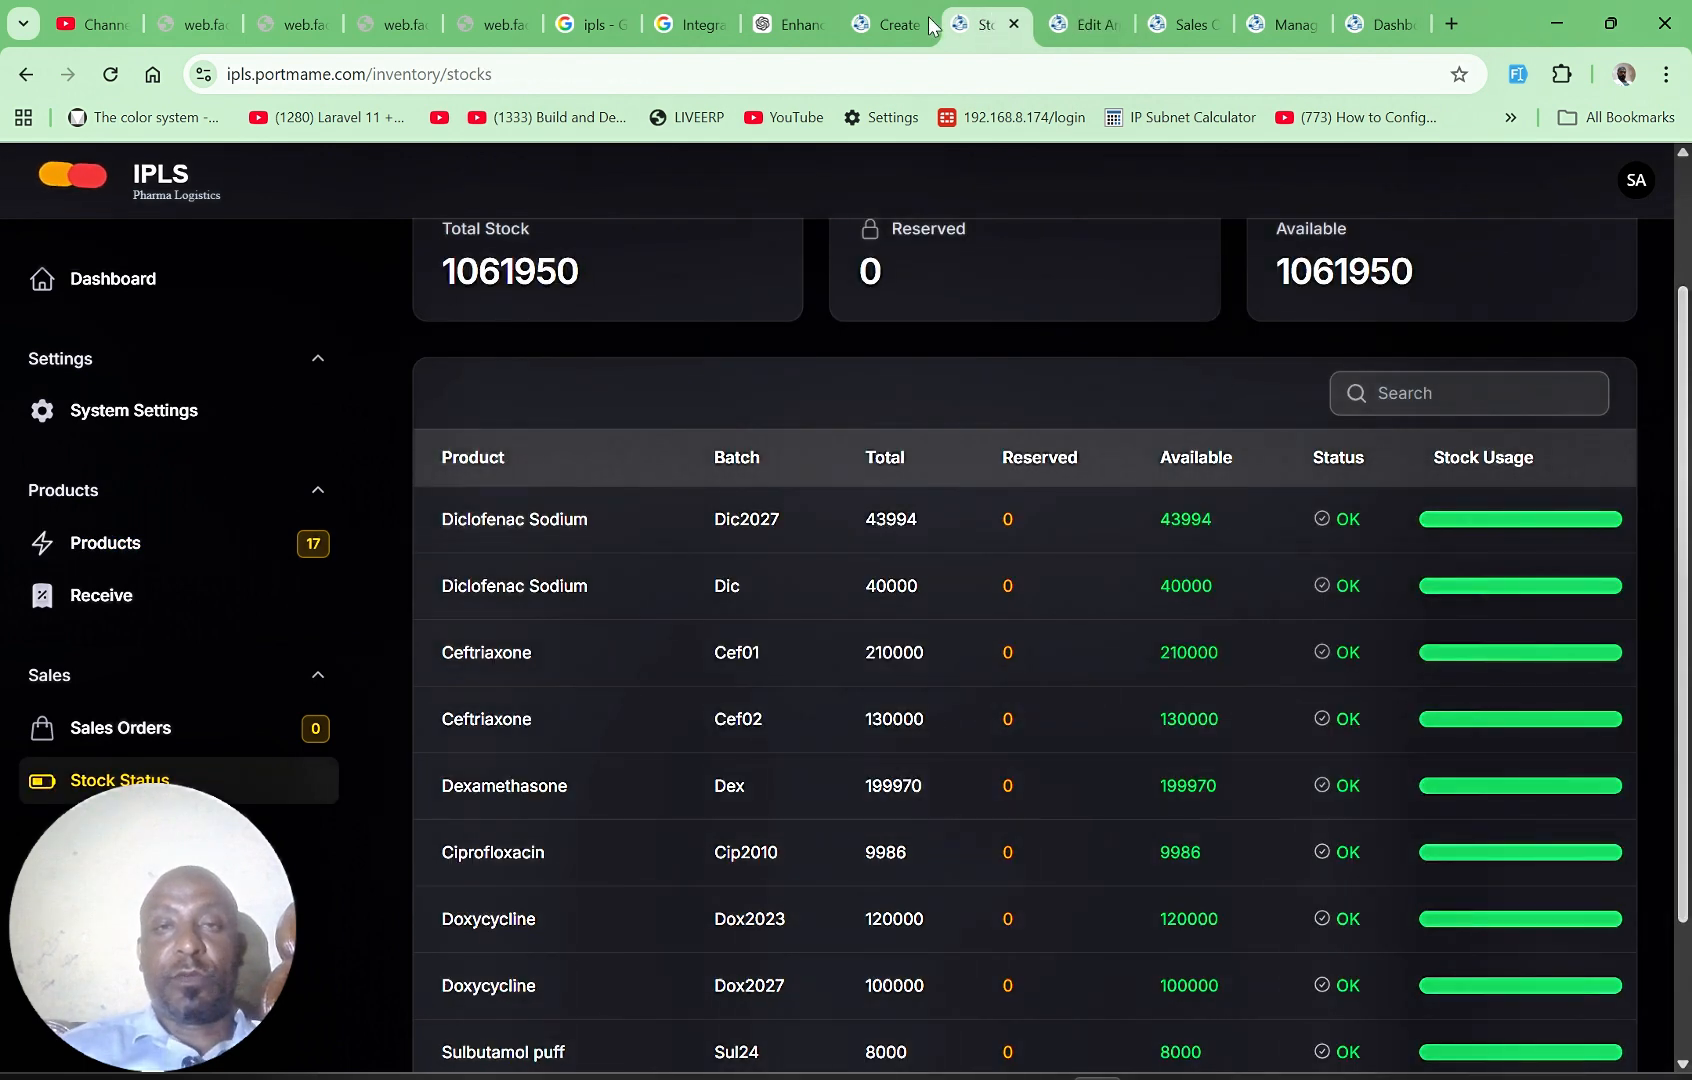
click(903, 28)
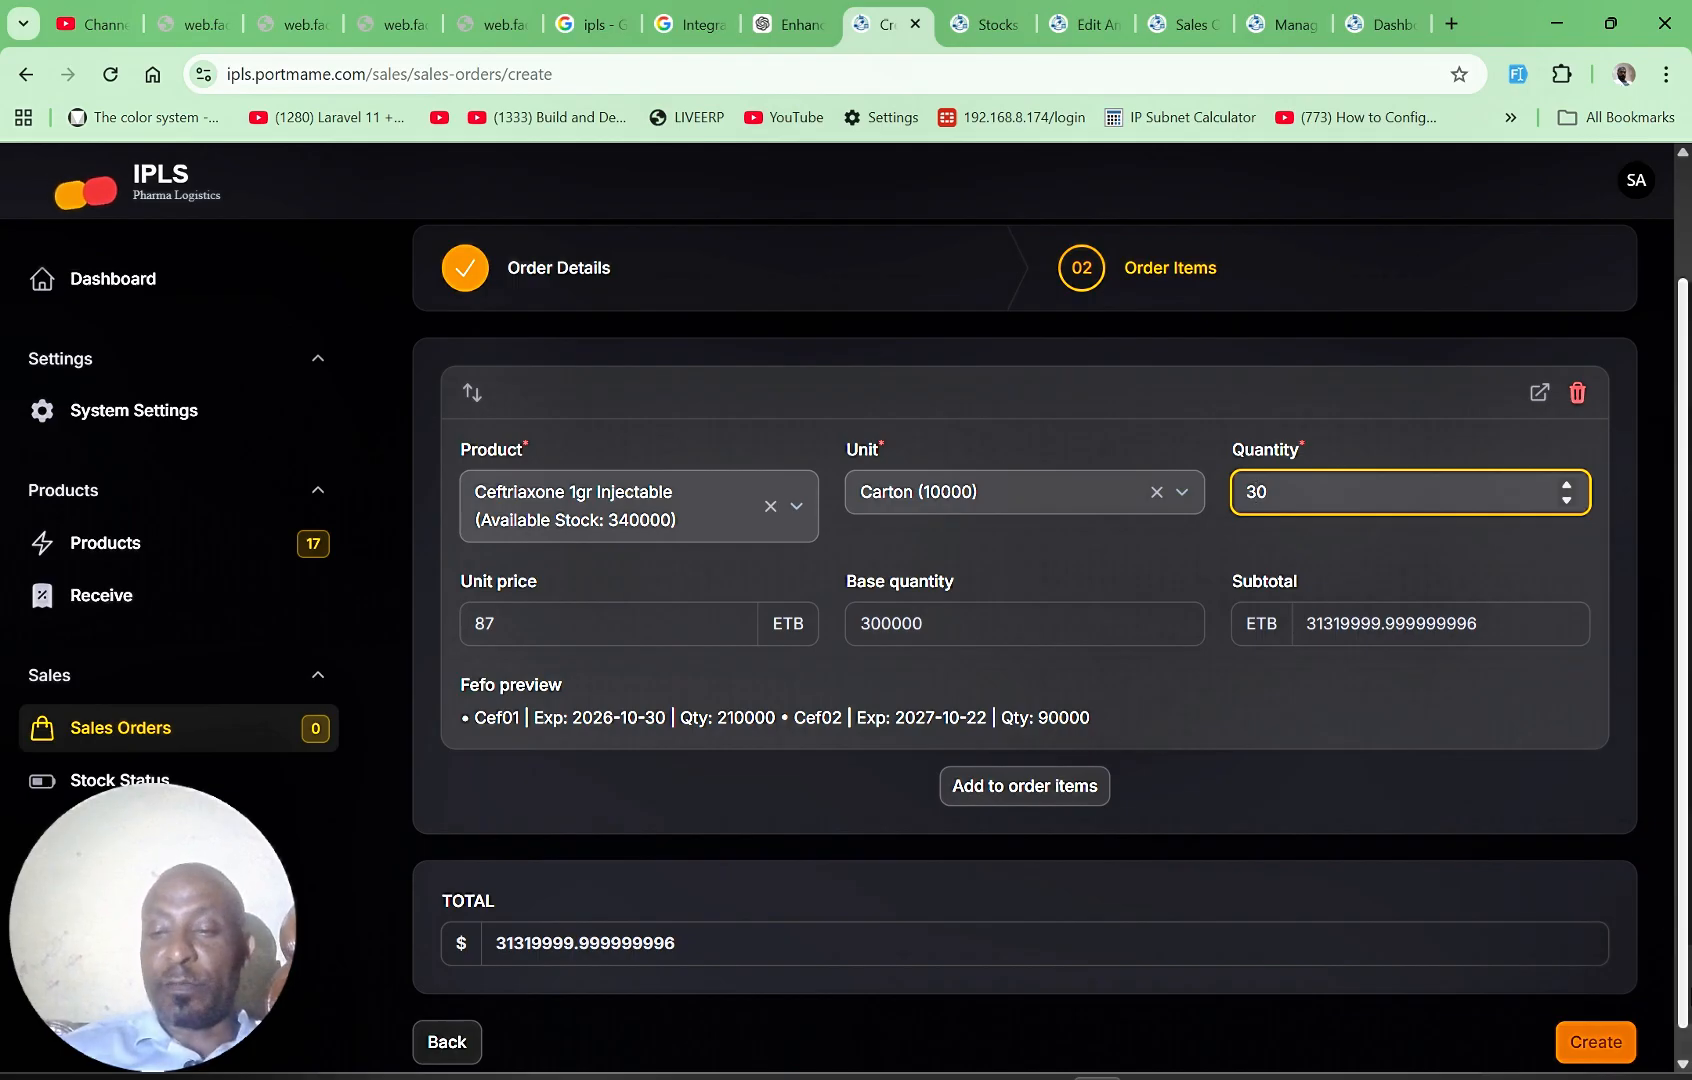
Step: Add a second order item for Dexamethasone 4mg Tablet with the unit Carton (10000) and quantity 10
scroll(1231, 963, down, 1)
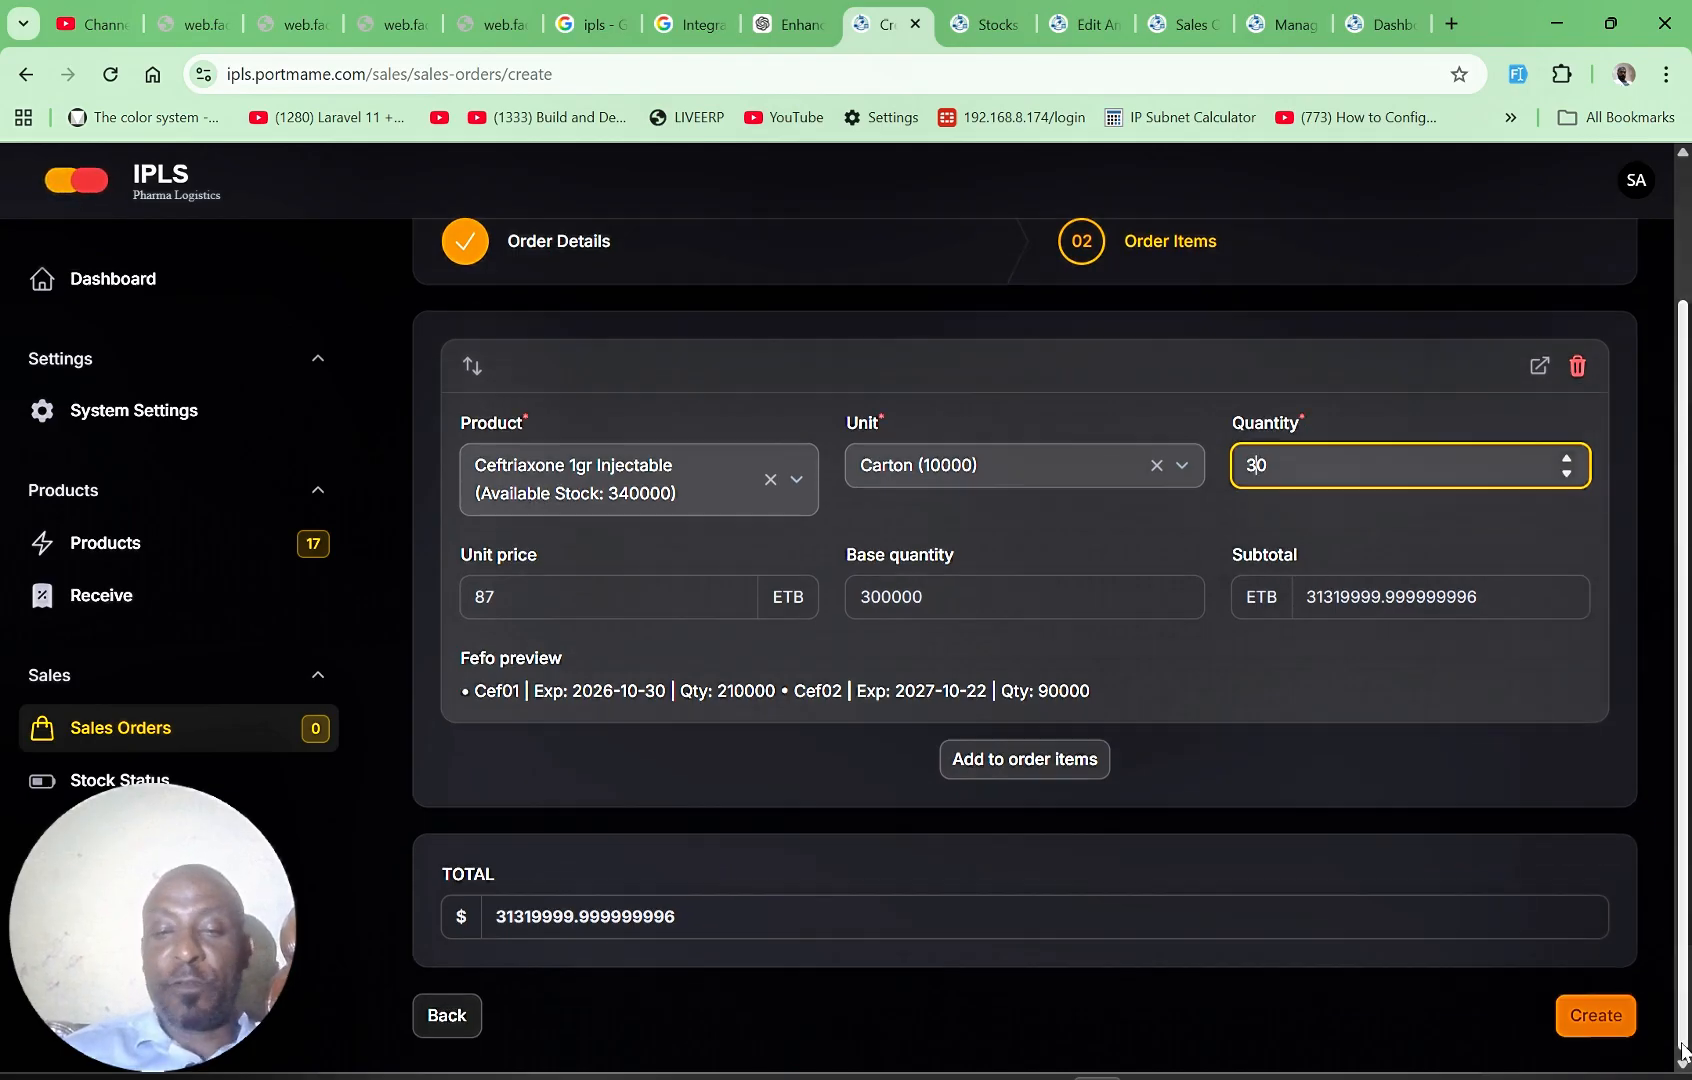
click(1033, 766)
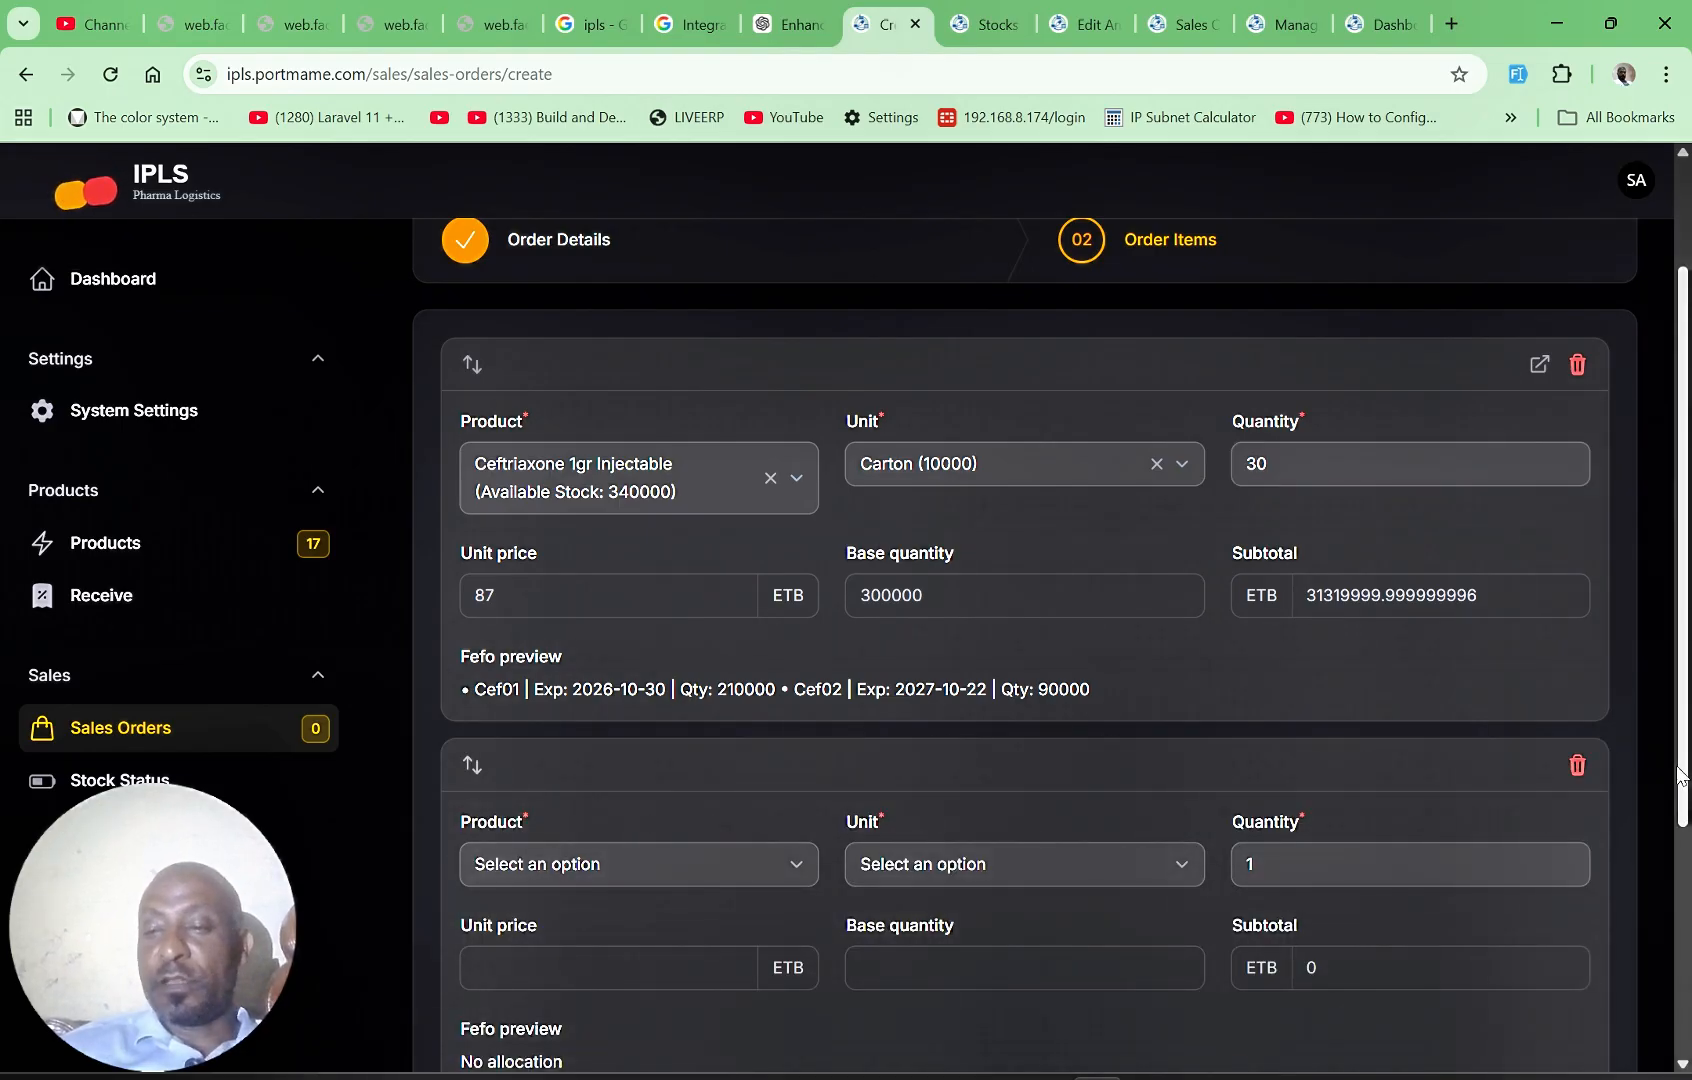
scroll(1685, 790, down, 4)
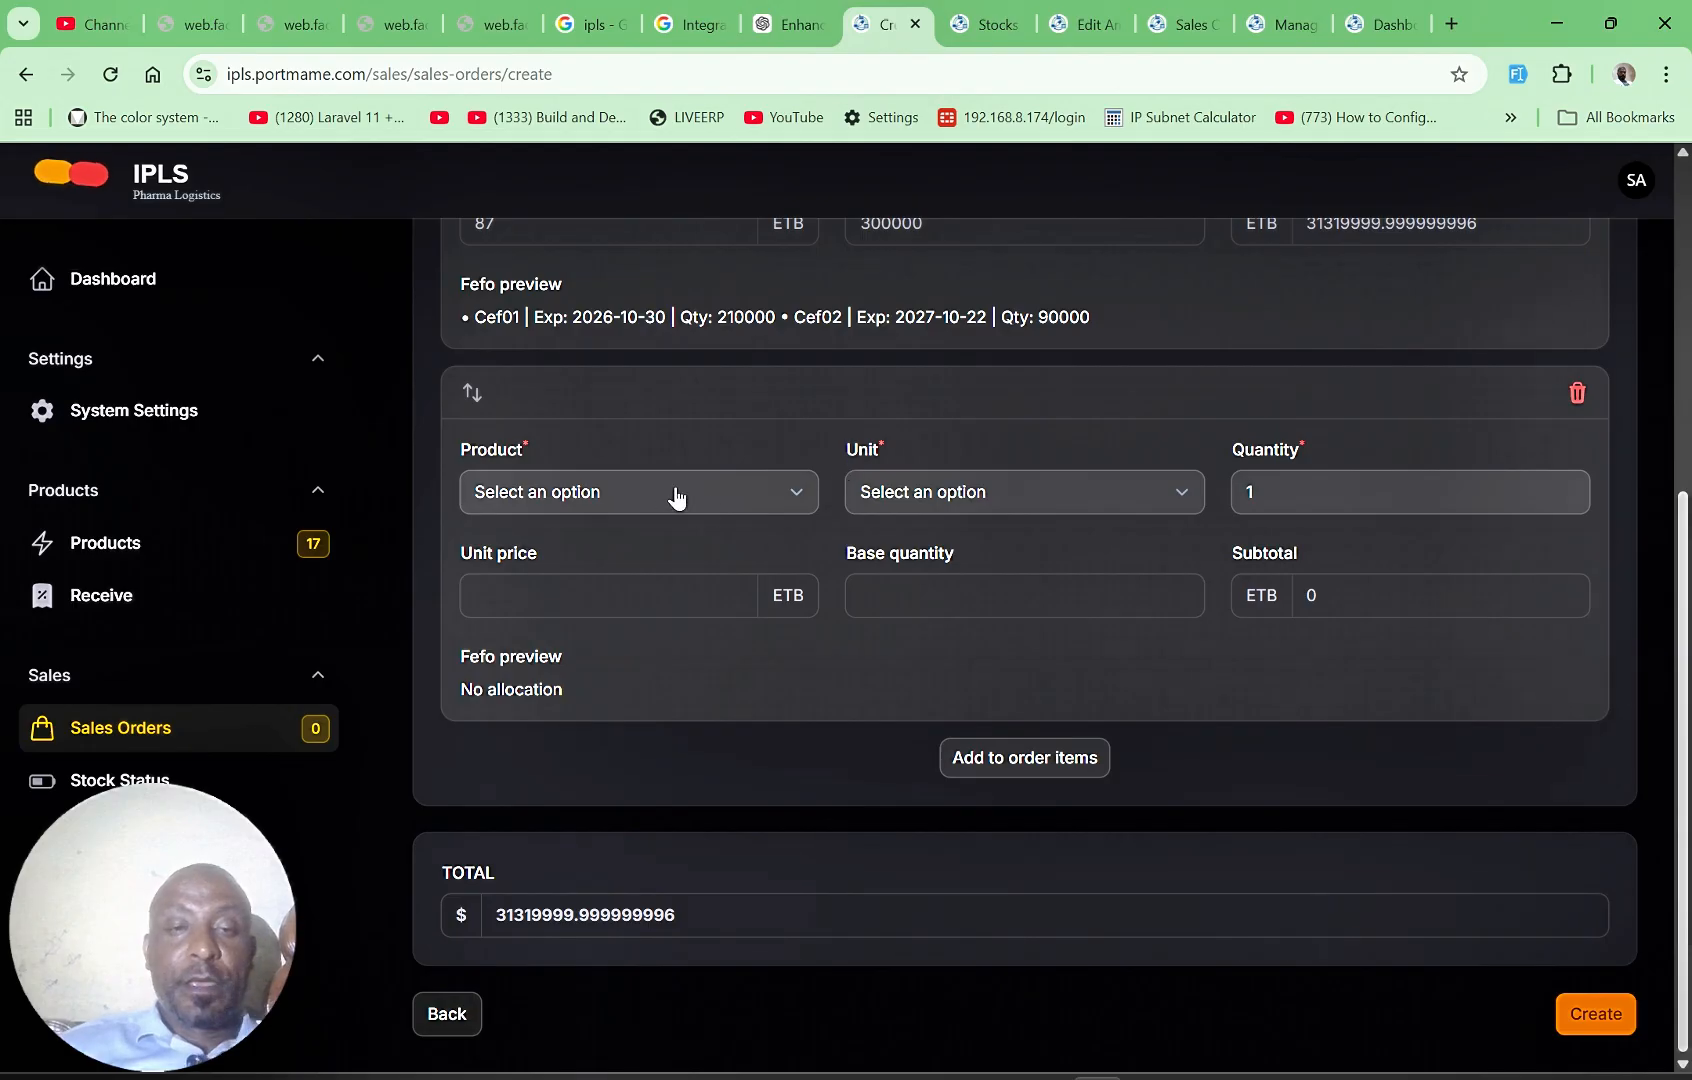
click(729, 512)
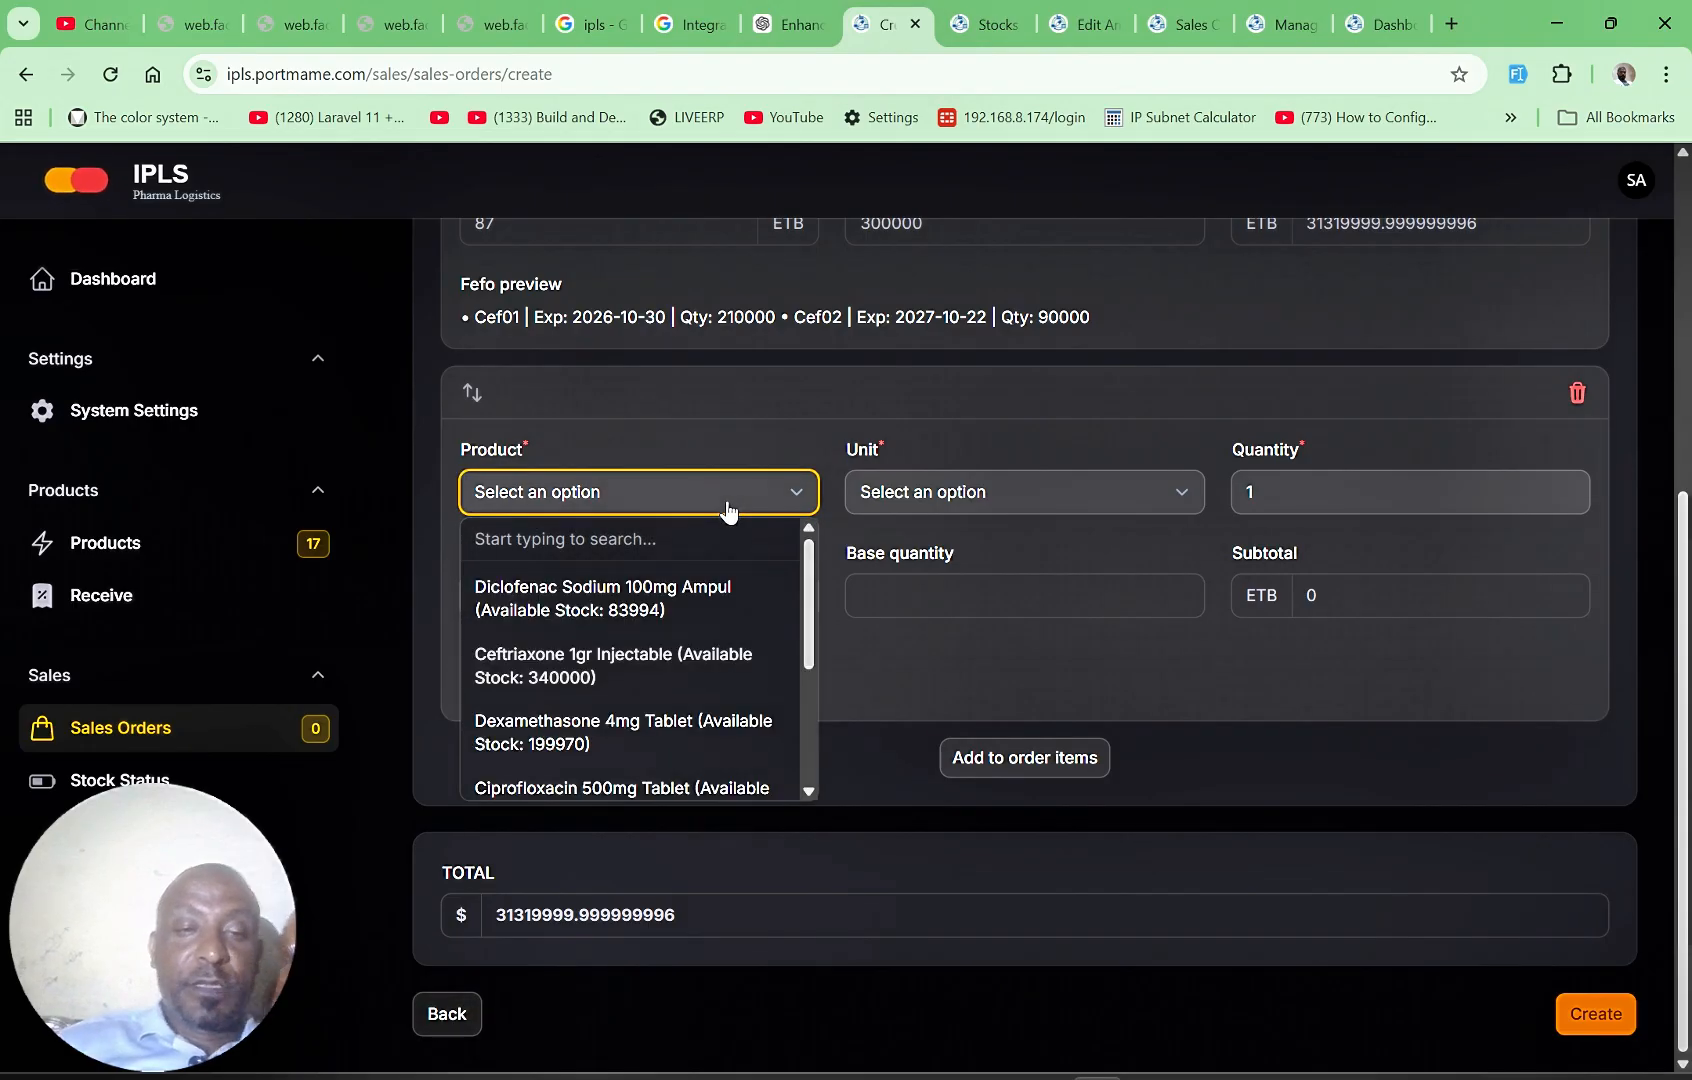
click(567, 735)
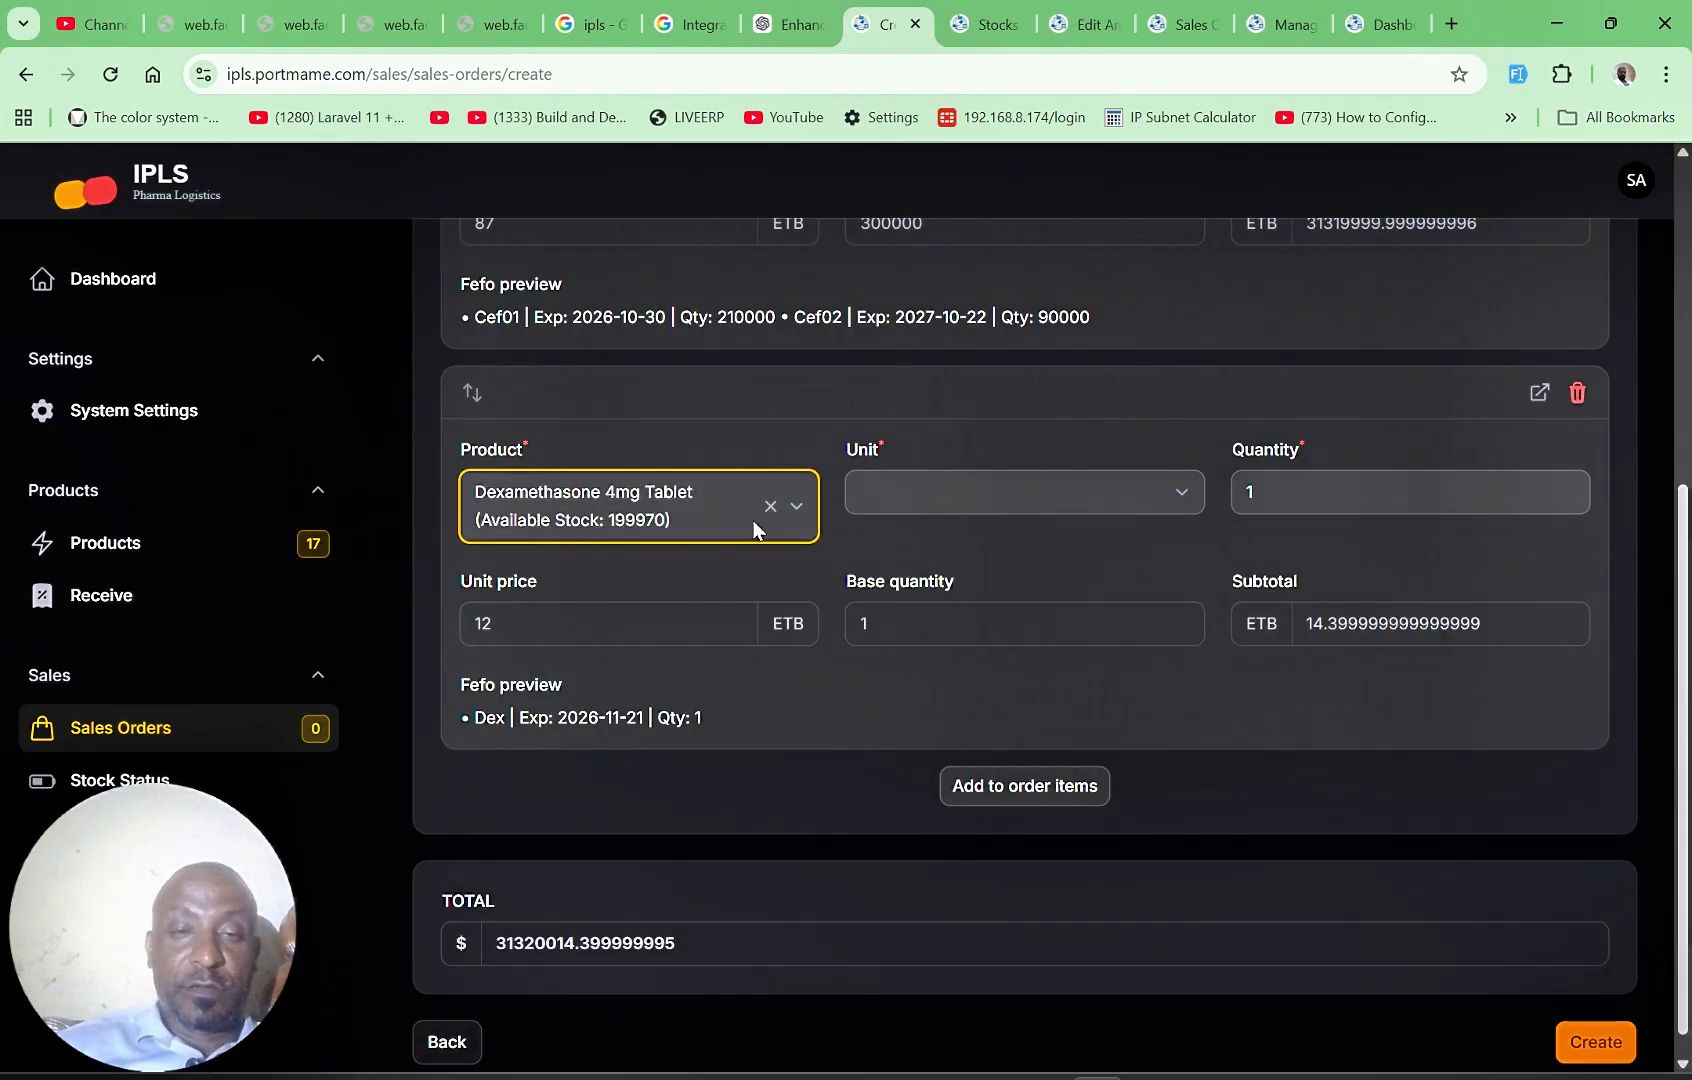
click(971, 491)
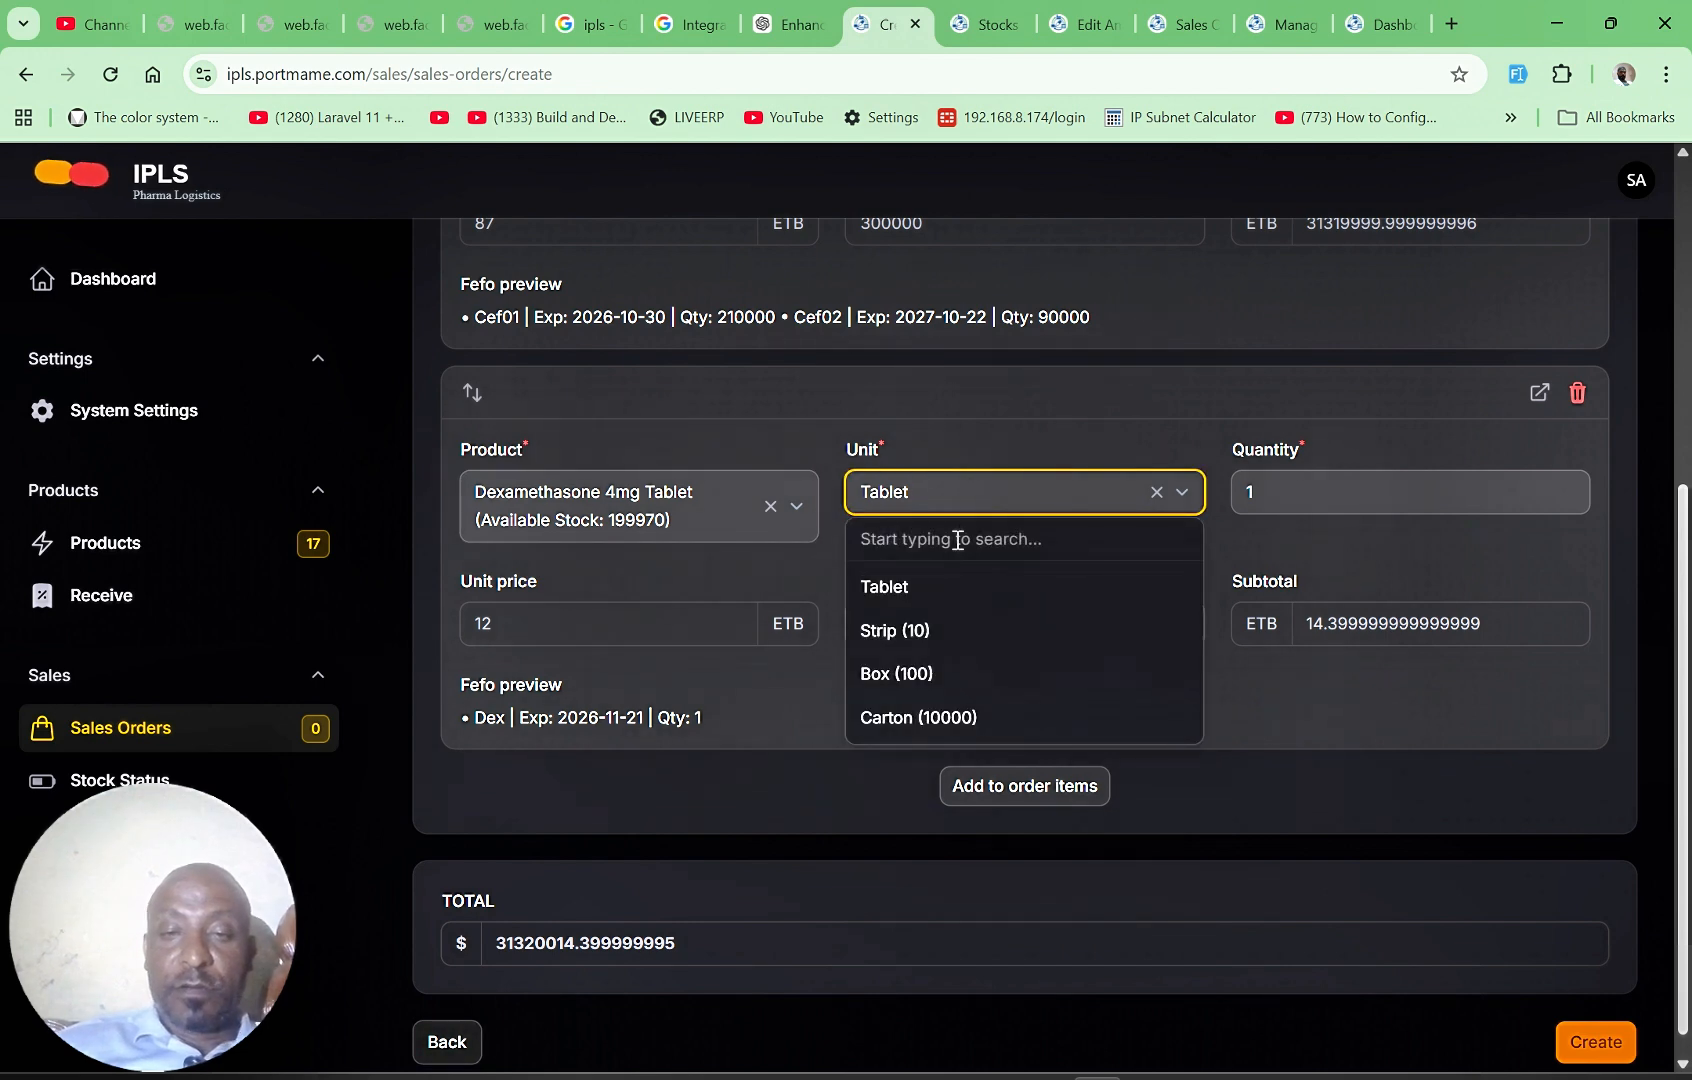
click(935, 712)
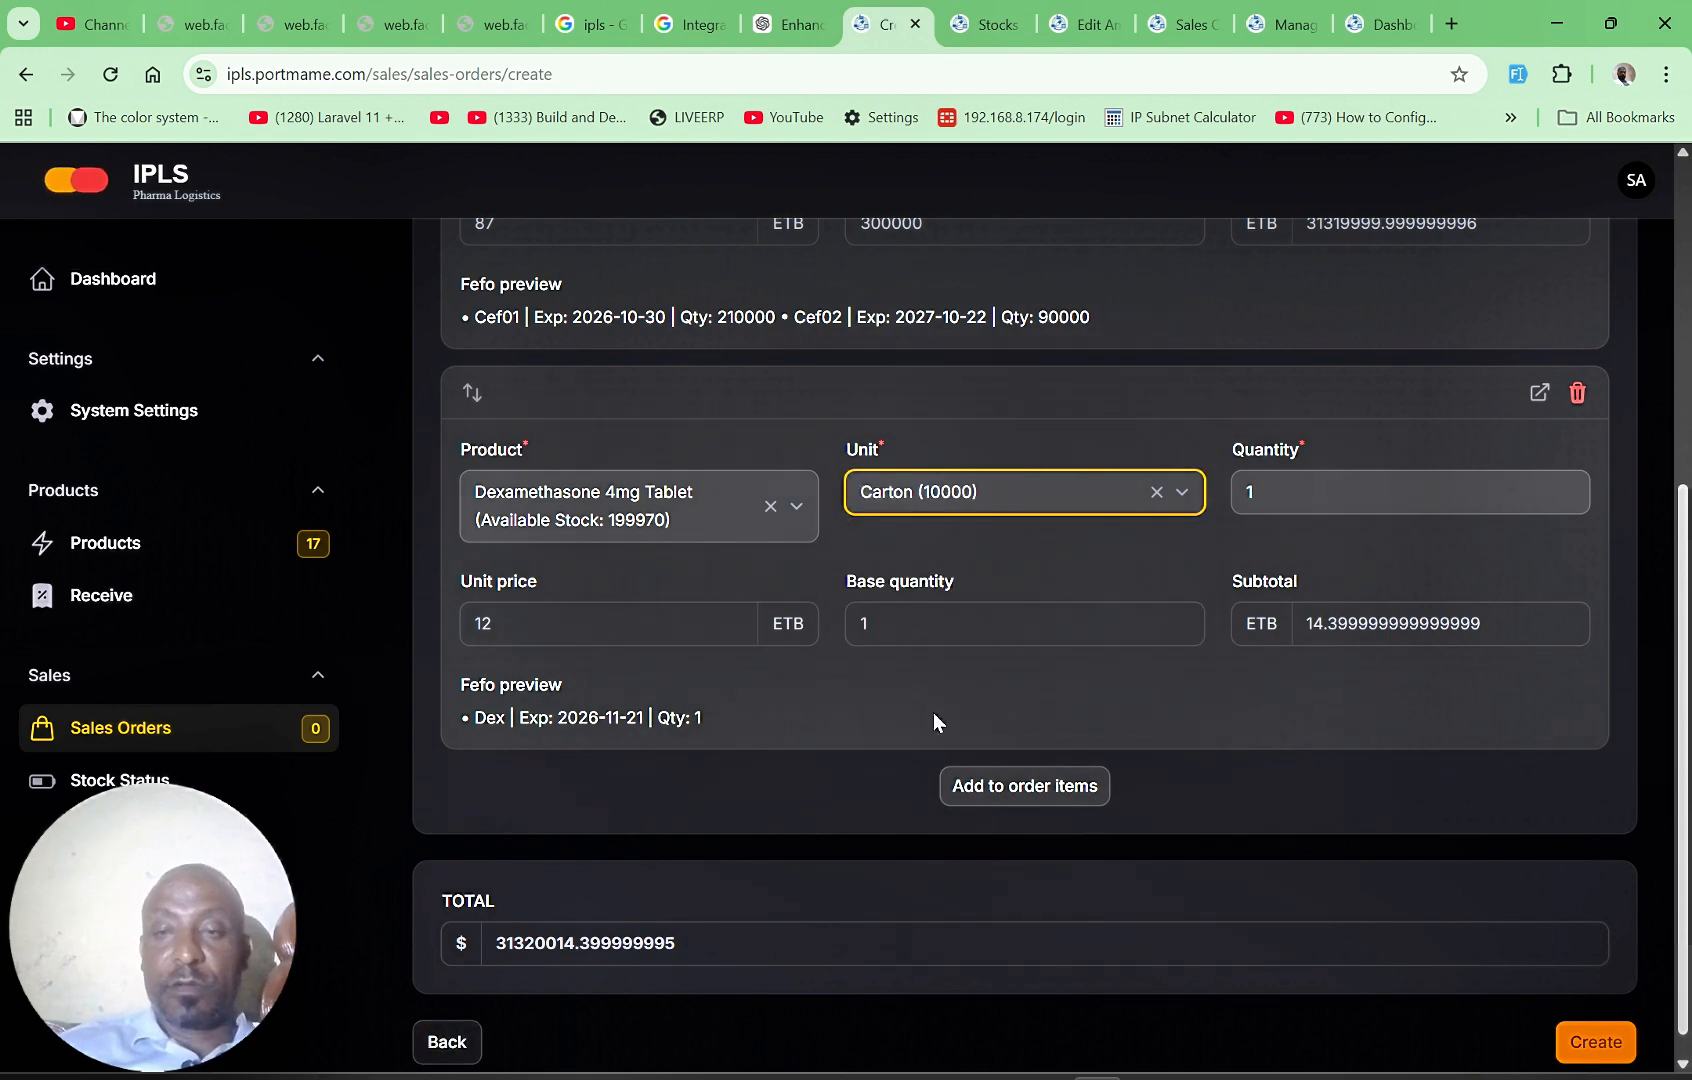
click(1310, 492)
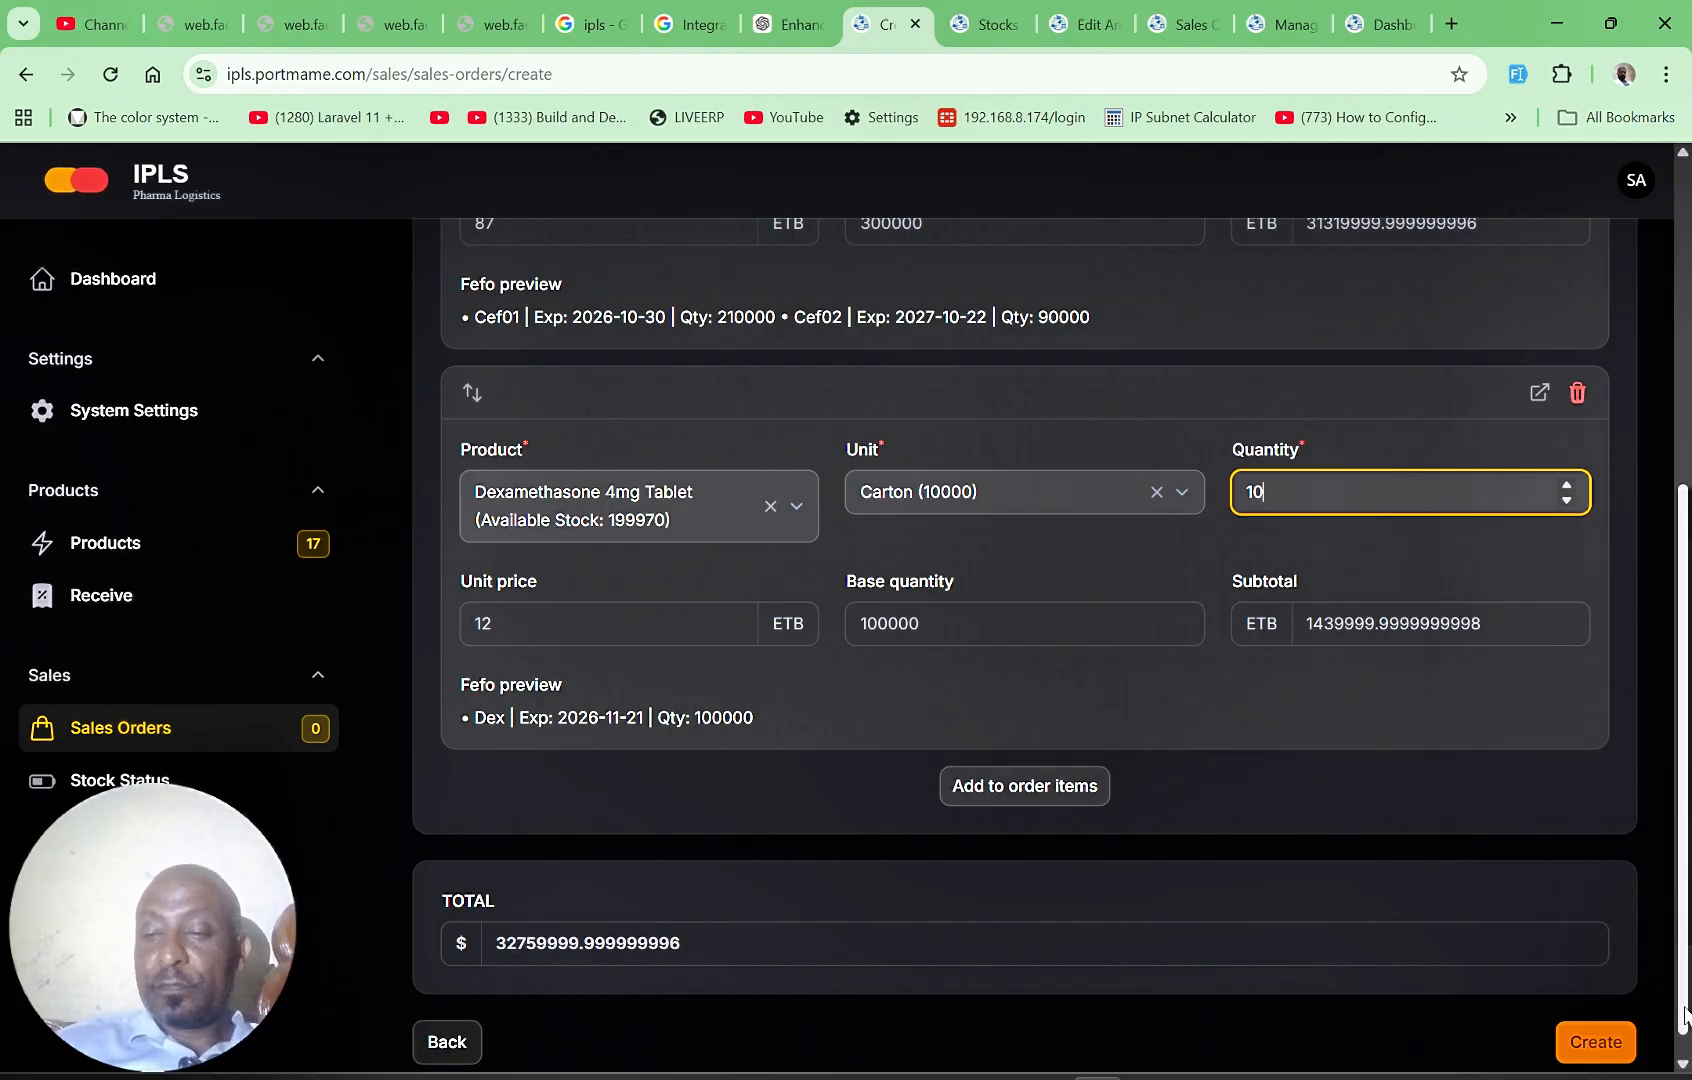
Step: Review the two order items with their batch allocations and create the sales order
scroll(1686, 1015, down, 1)
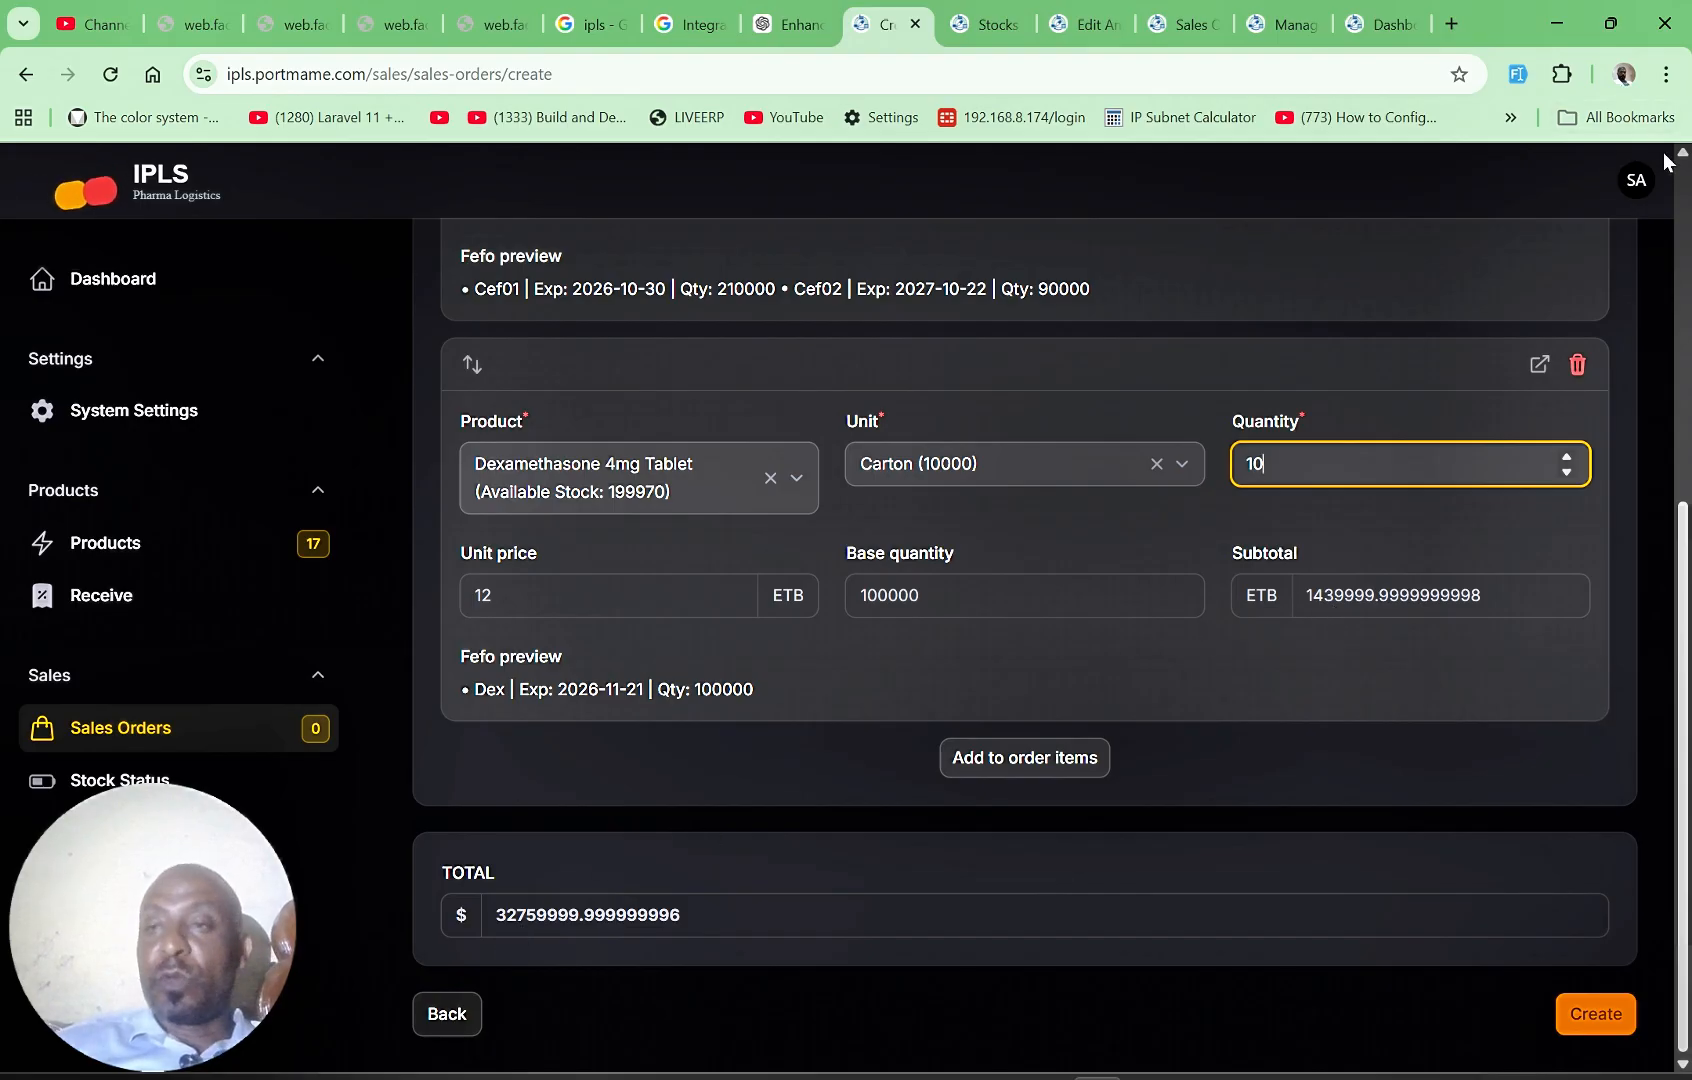
scroll(1685, 165, up, 2)
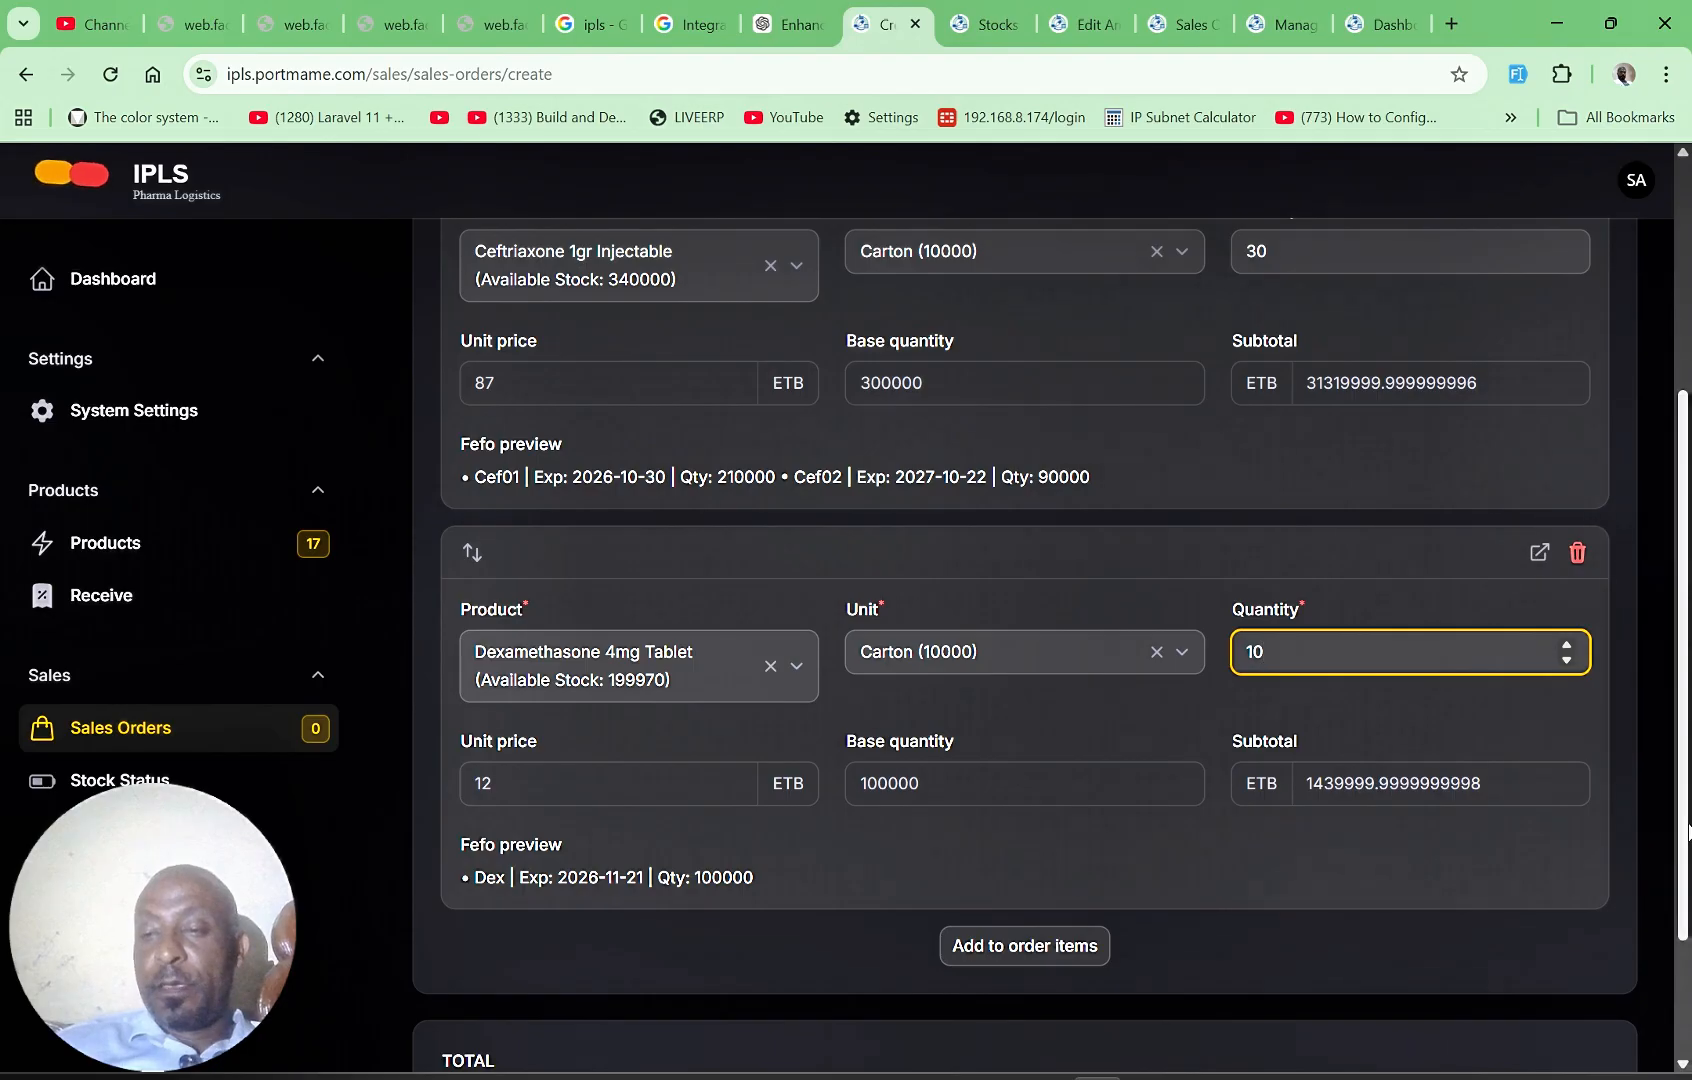
scroll(1672, 1000, down, 2)
click(1601, 1022)
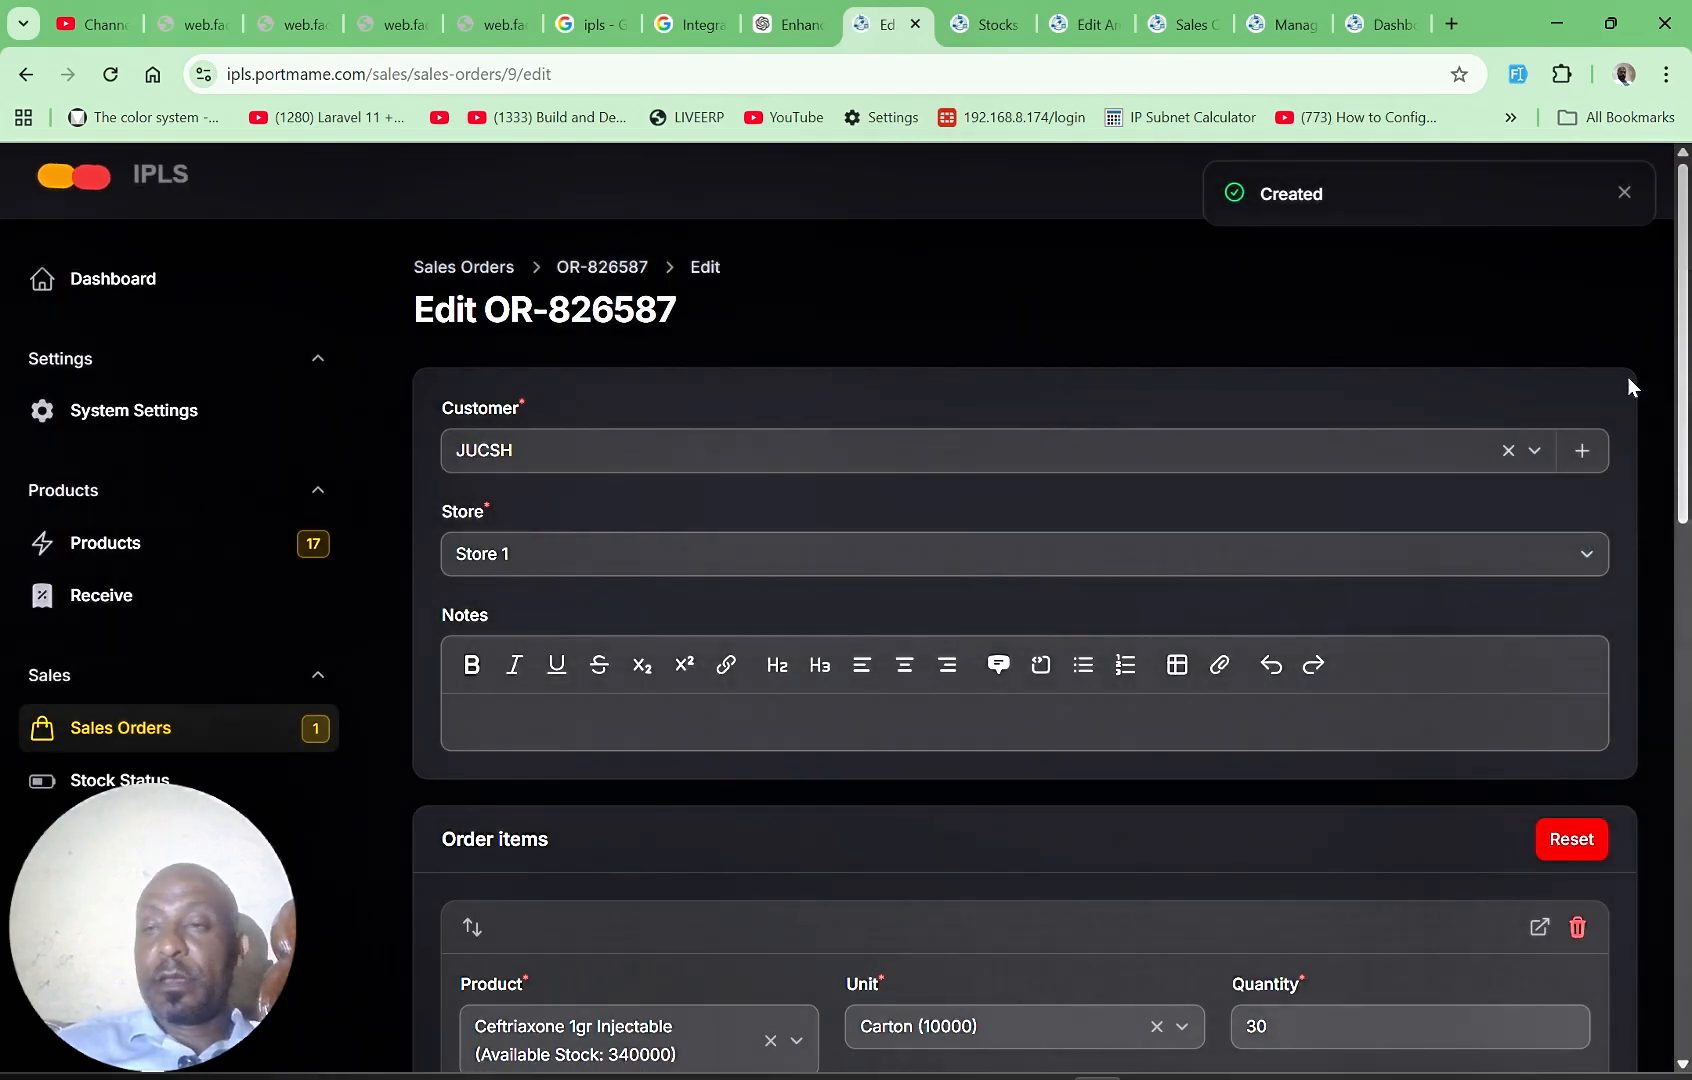
Step: Review the created order's items and total, and check the reserved and available quantities per batch on the stock status page
scroll(1640, 821, down, 10)
scroll(1650, 900, down, 5)
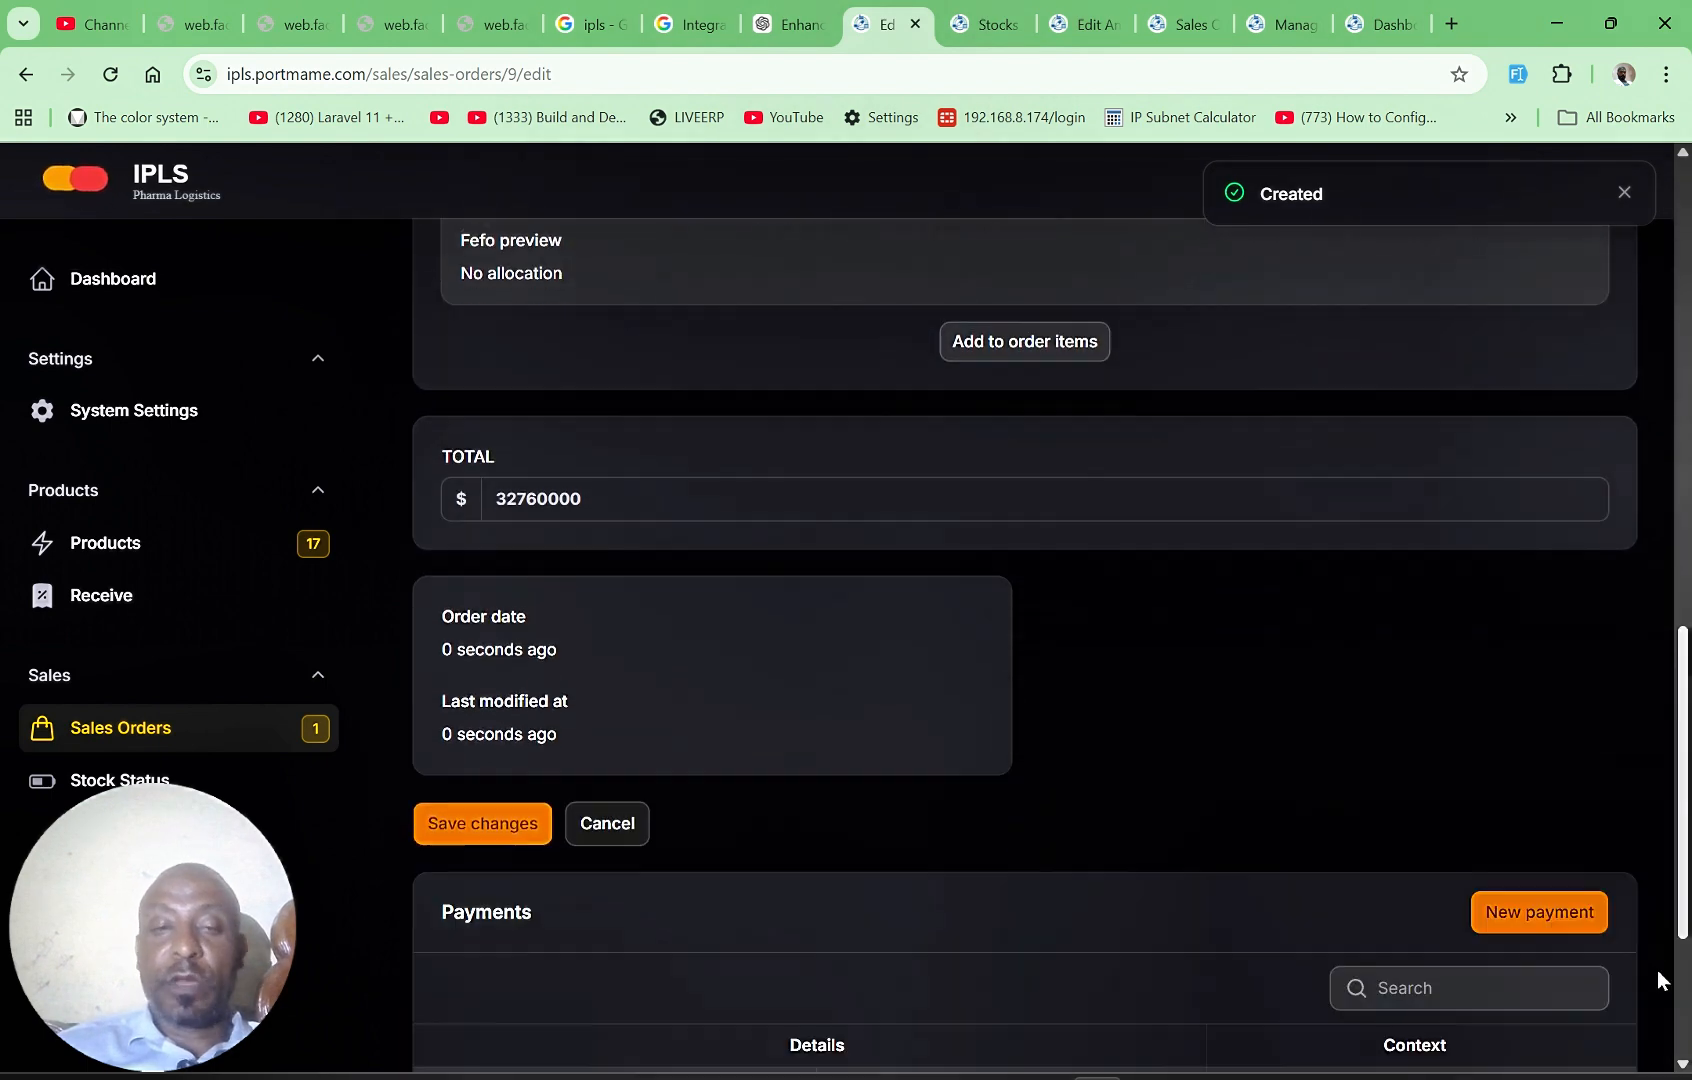
scroll(1689, 705, up, 15)
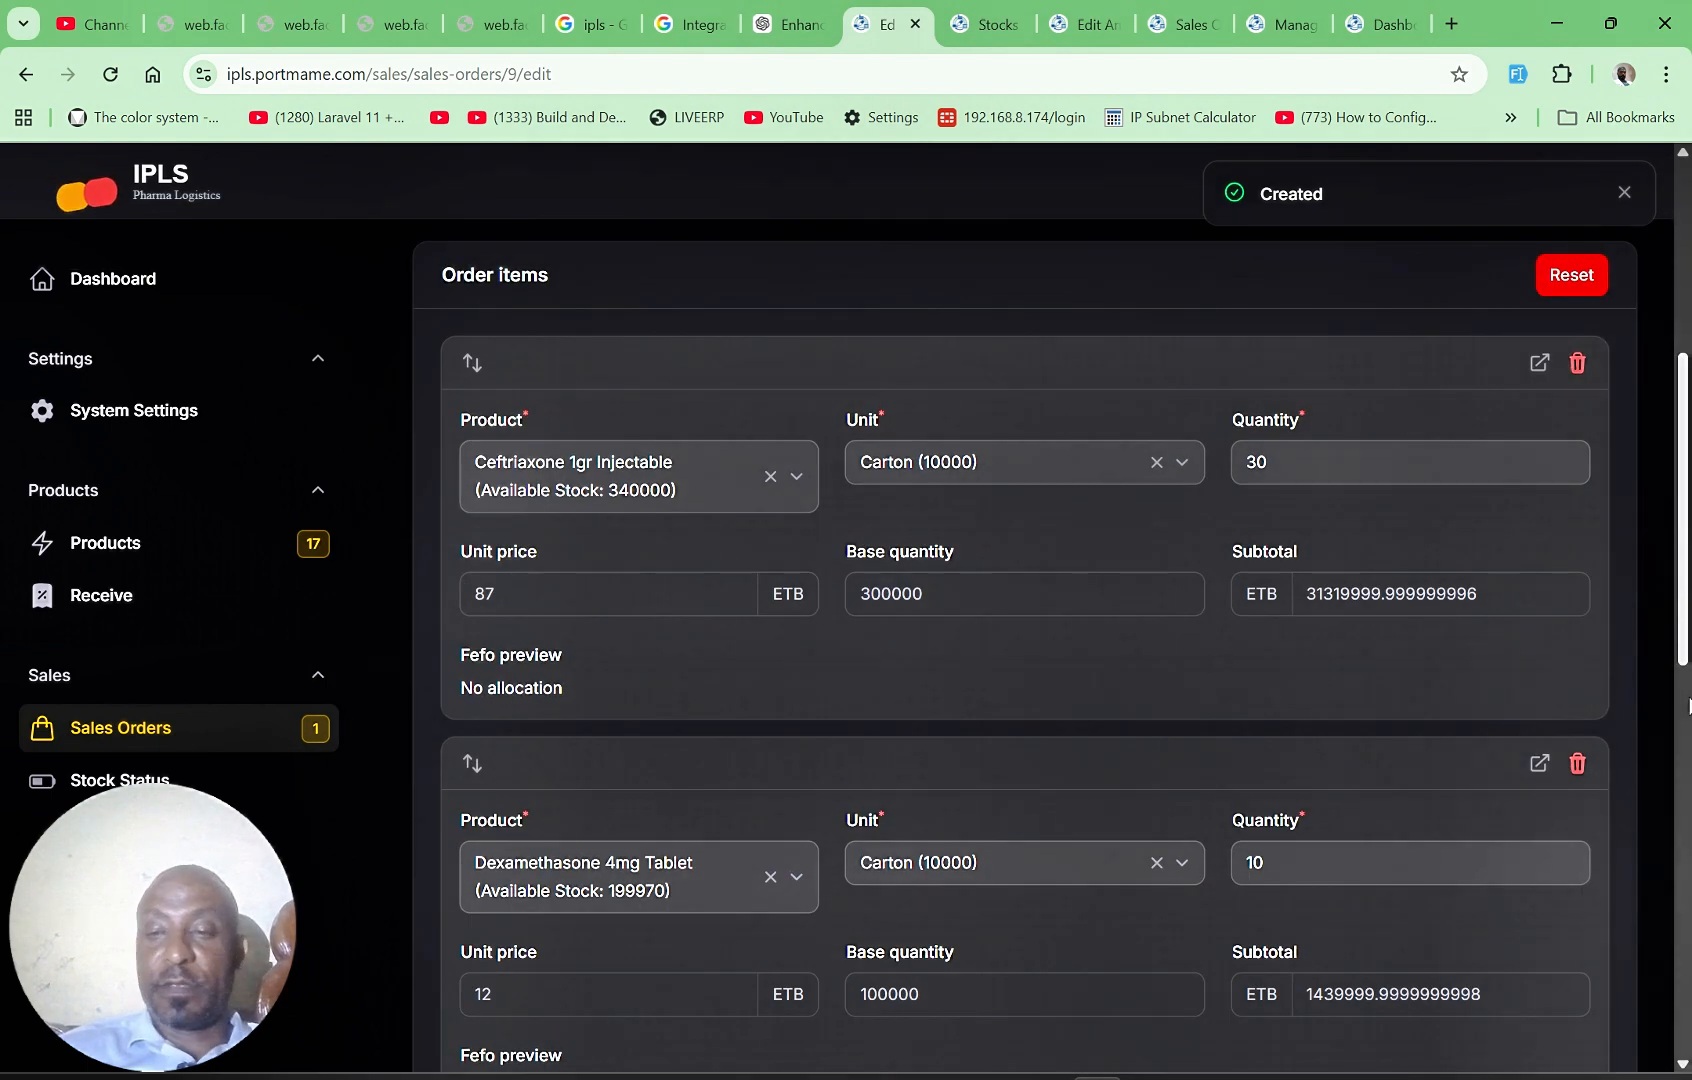
scroll(1664, 853, down, 5)
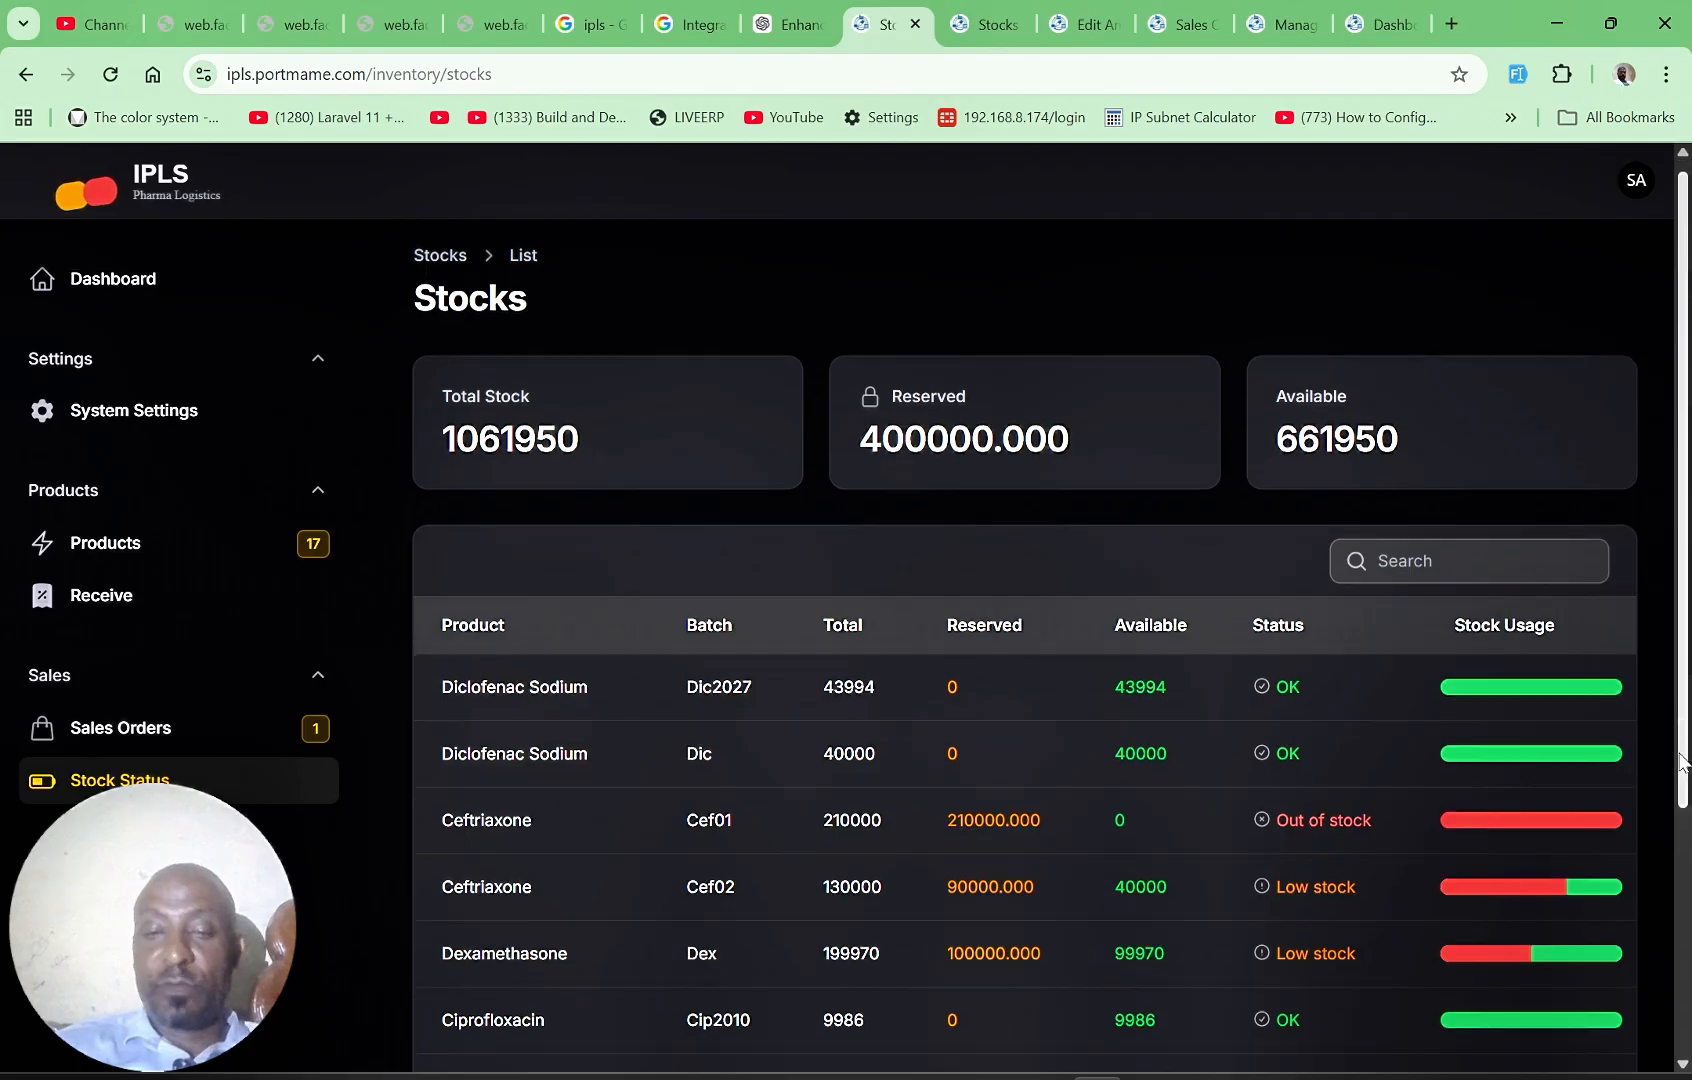
scroll(1129, 665, down, 3)
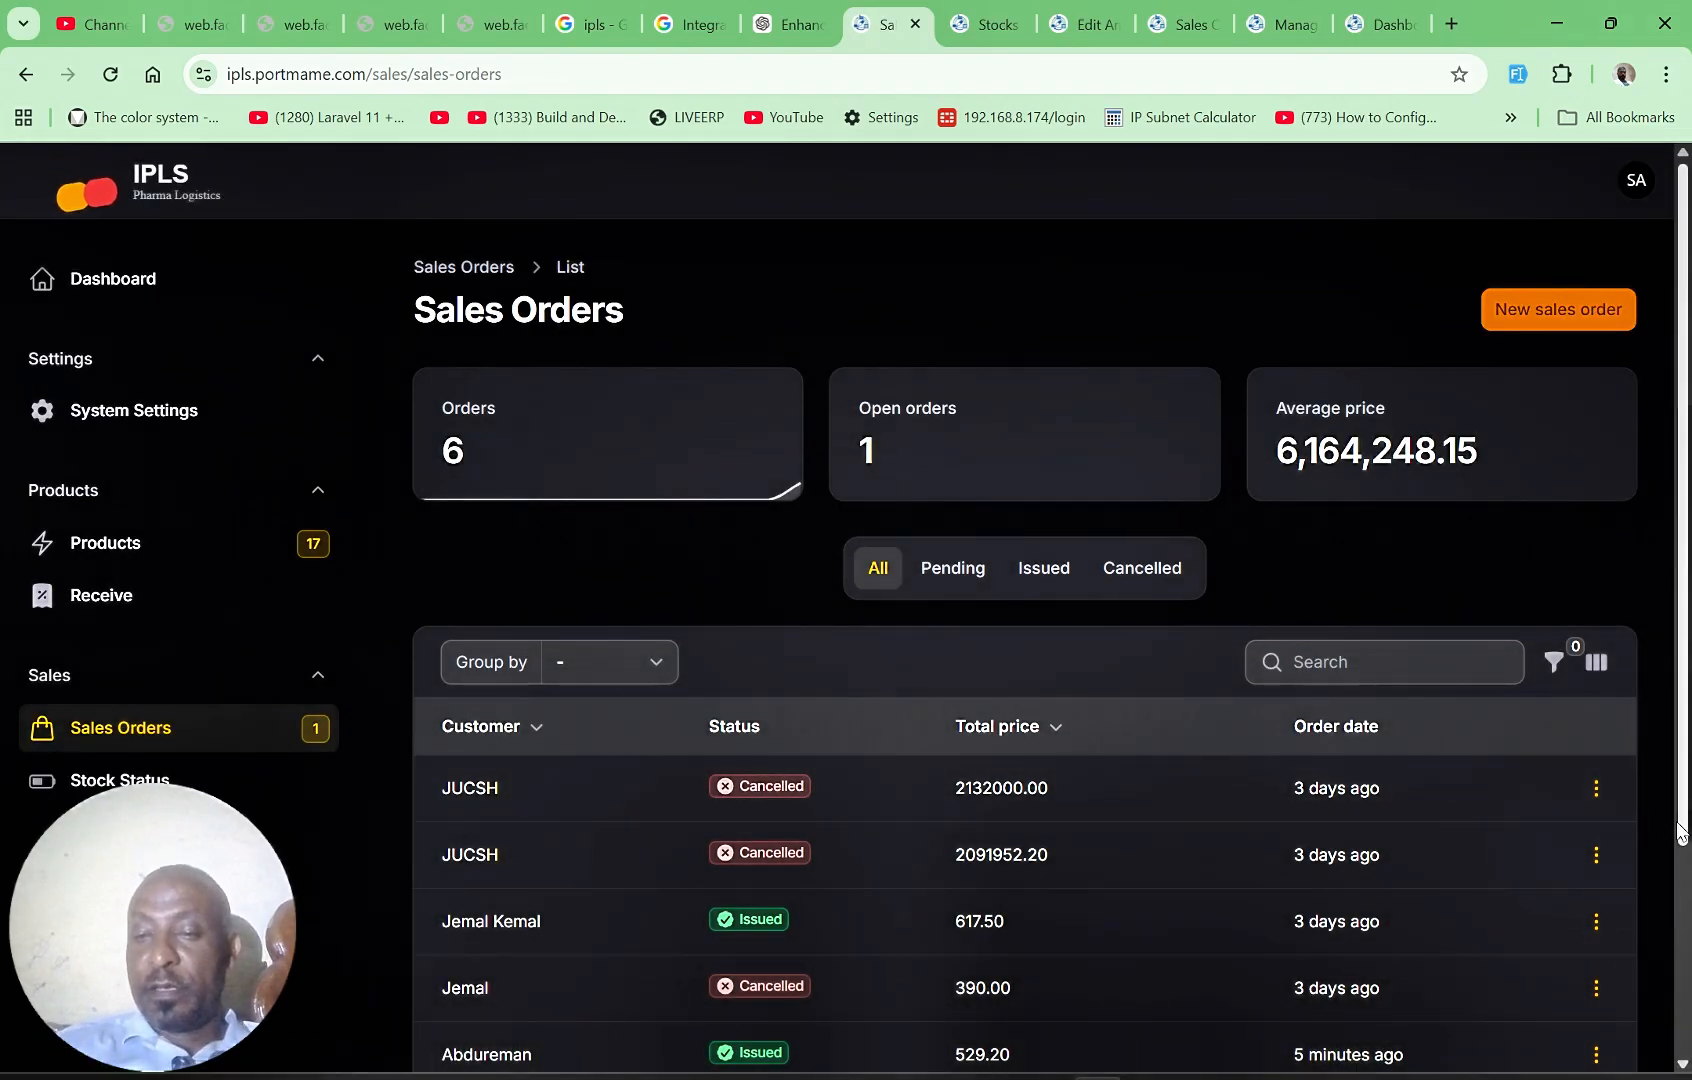
Step: Issue the pending JUCSH sales order with the total price of 32760000.00 from the sales orders list
scroll(1680, 832, down, 3)
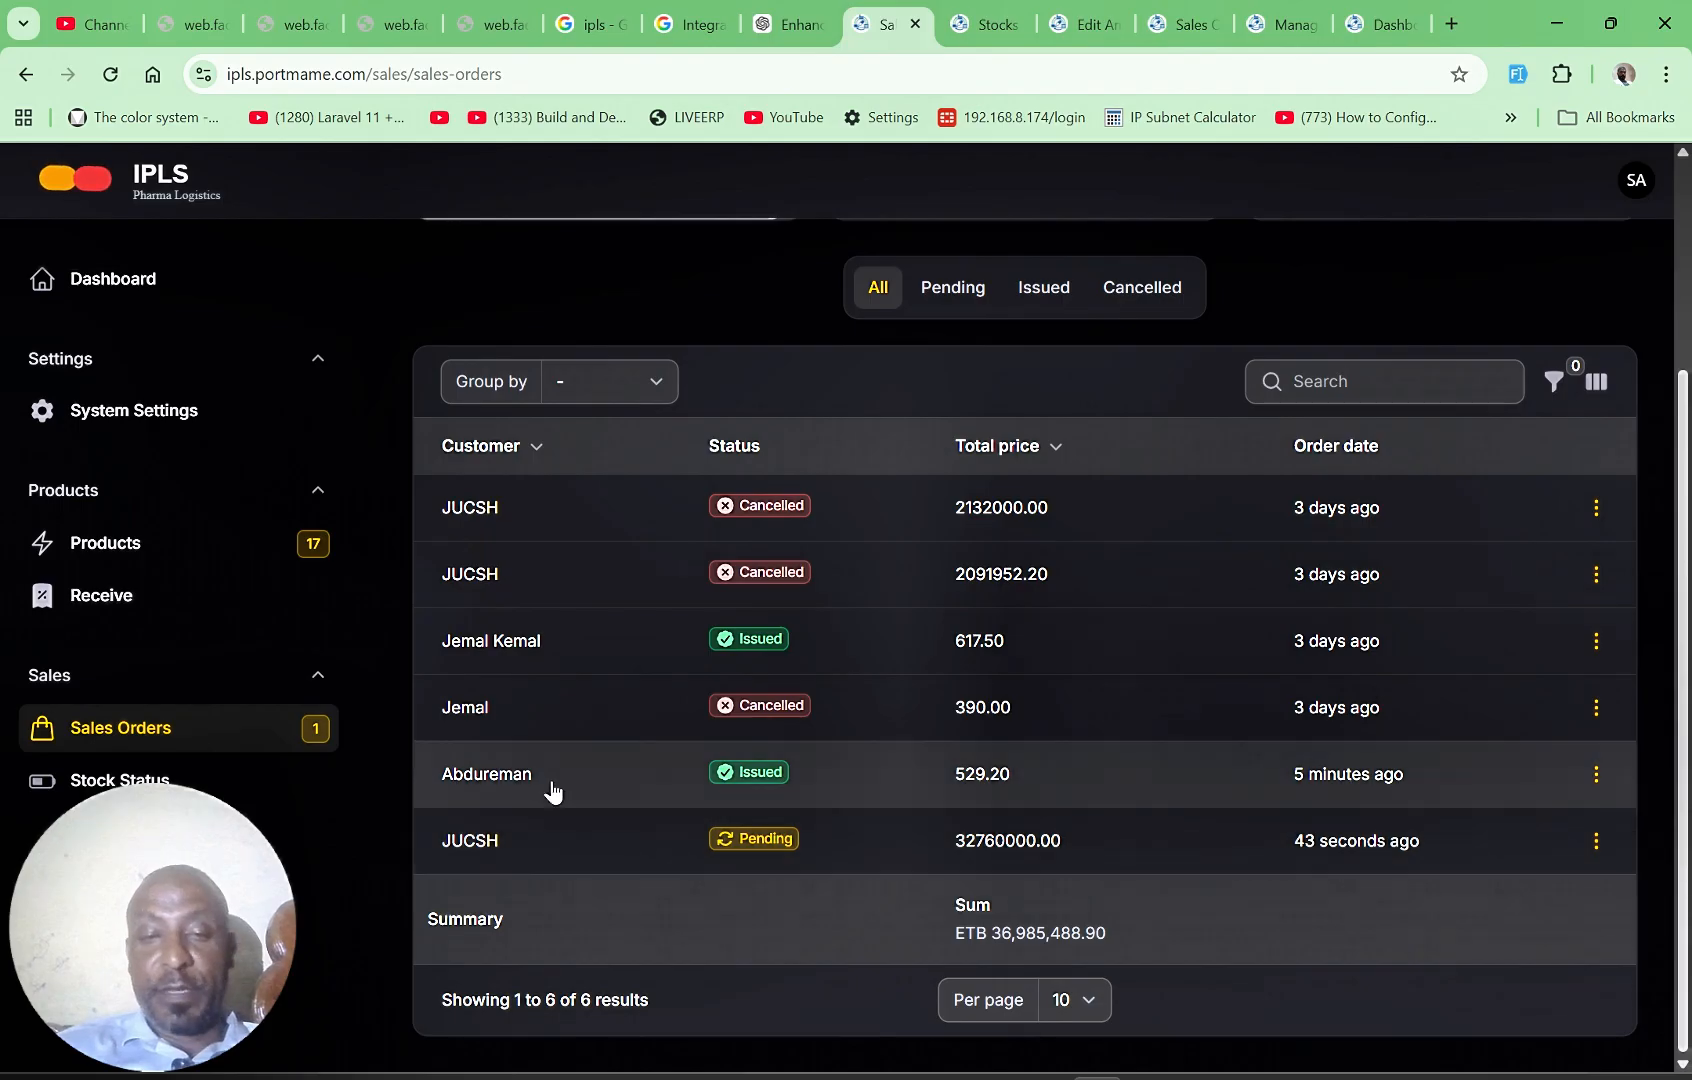
click(1598, 845)
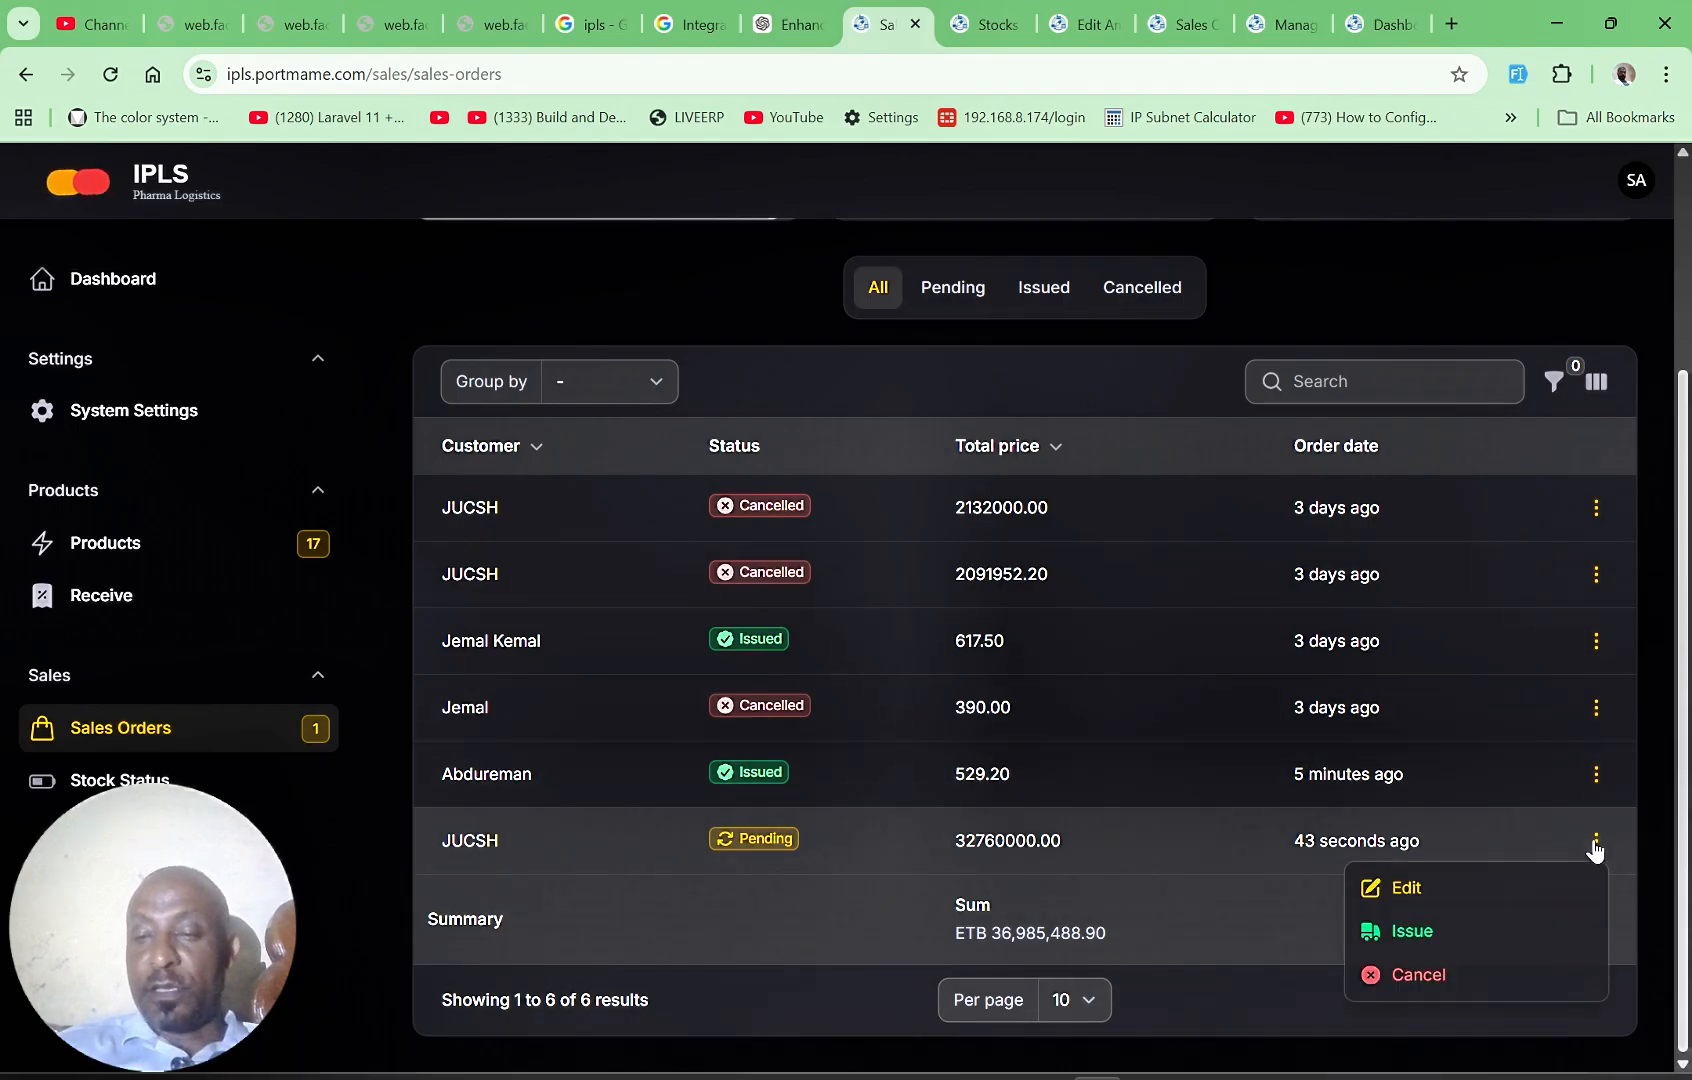
click(1420, 937)
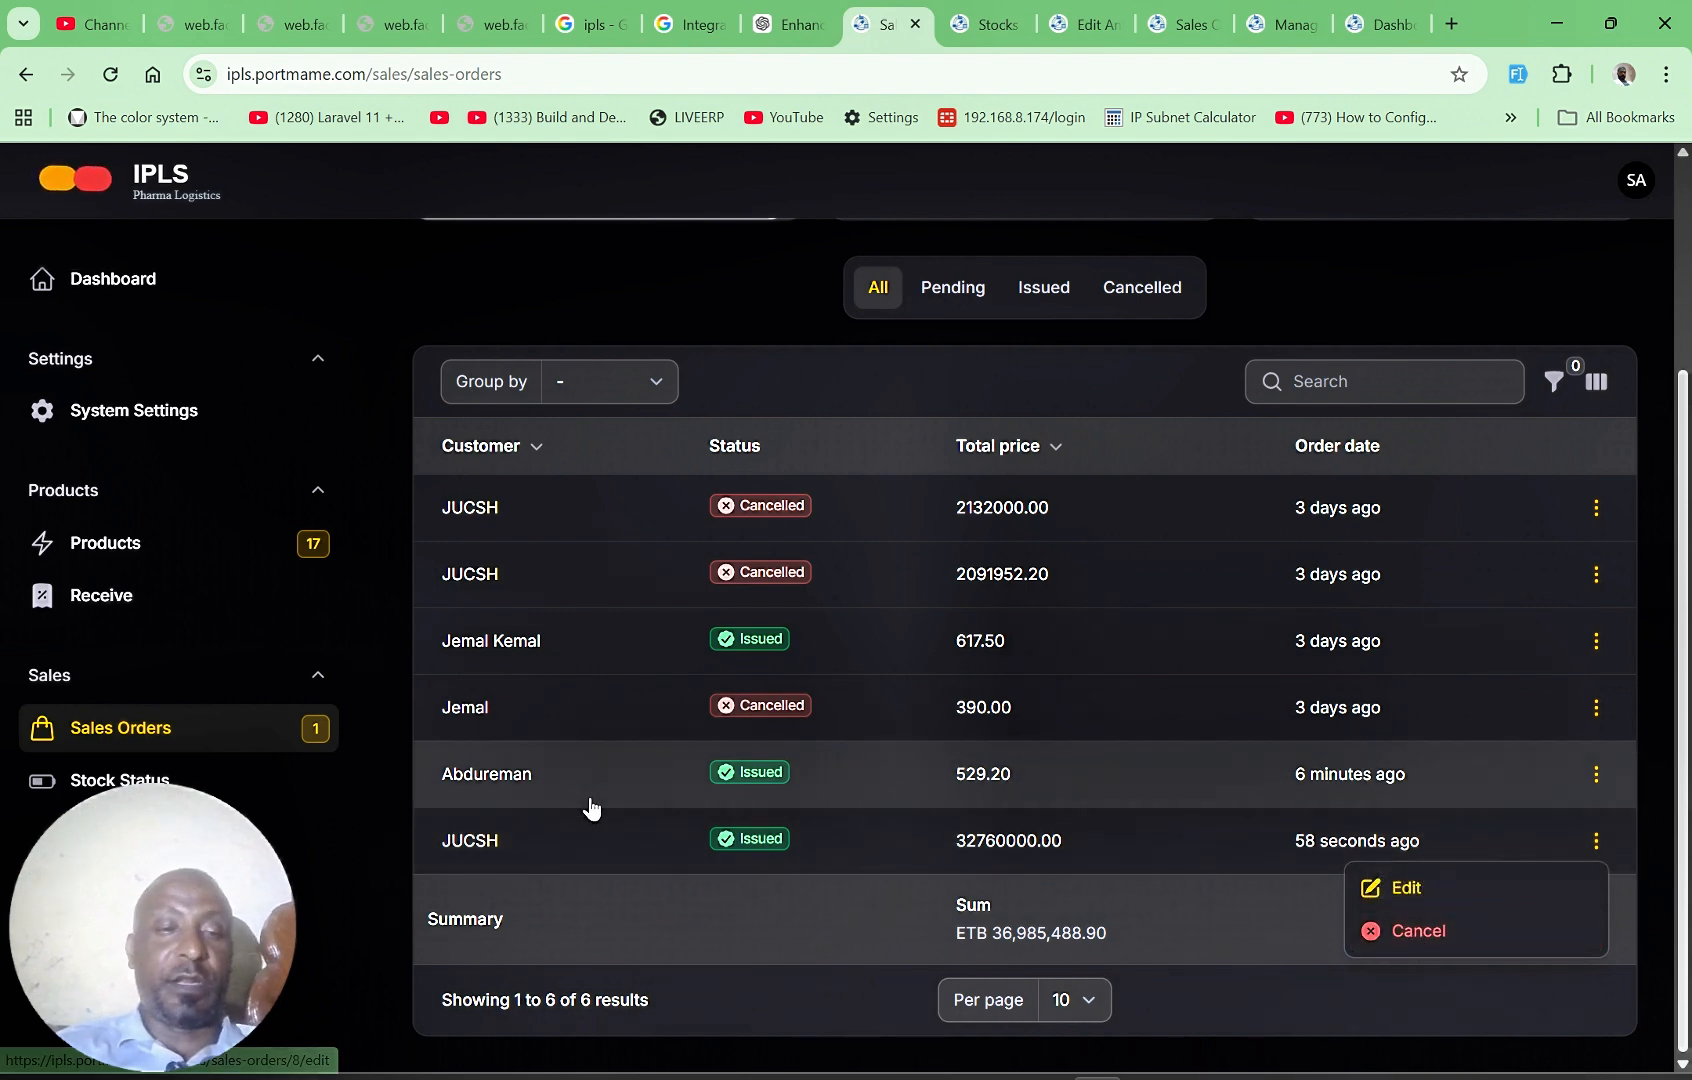
Step: Check the total, reserved and available quantities per batch on the stock status page after issuing the order
click(152, 778)
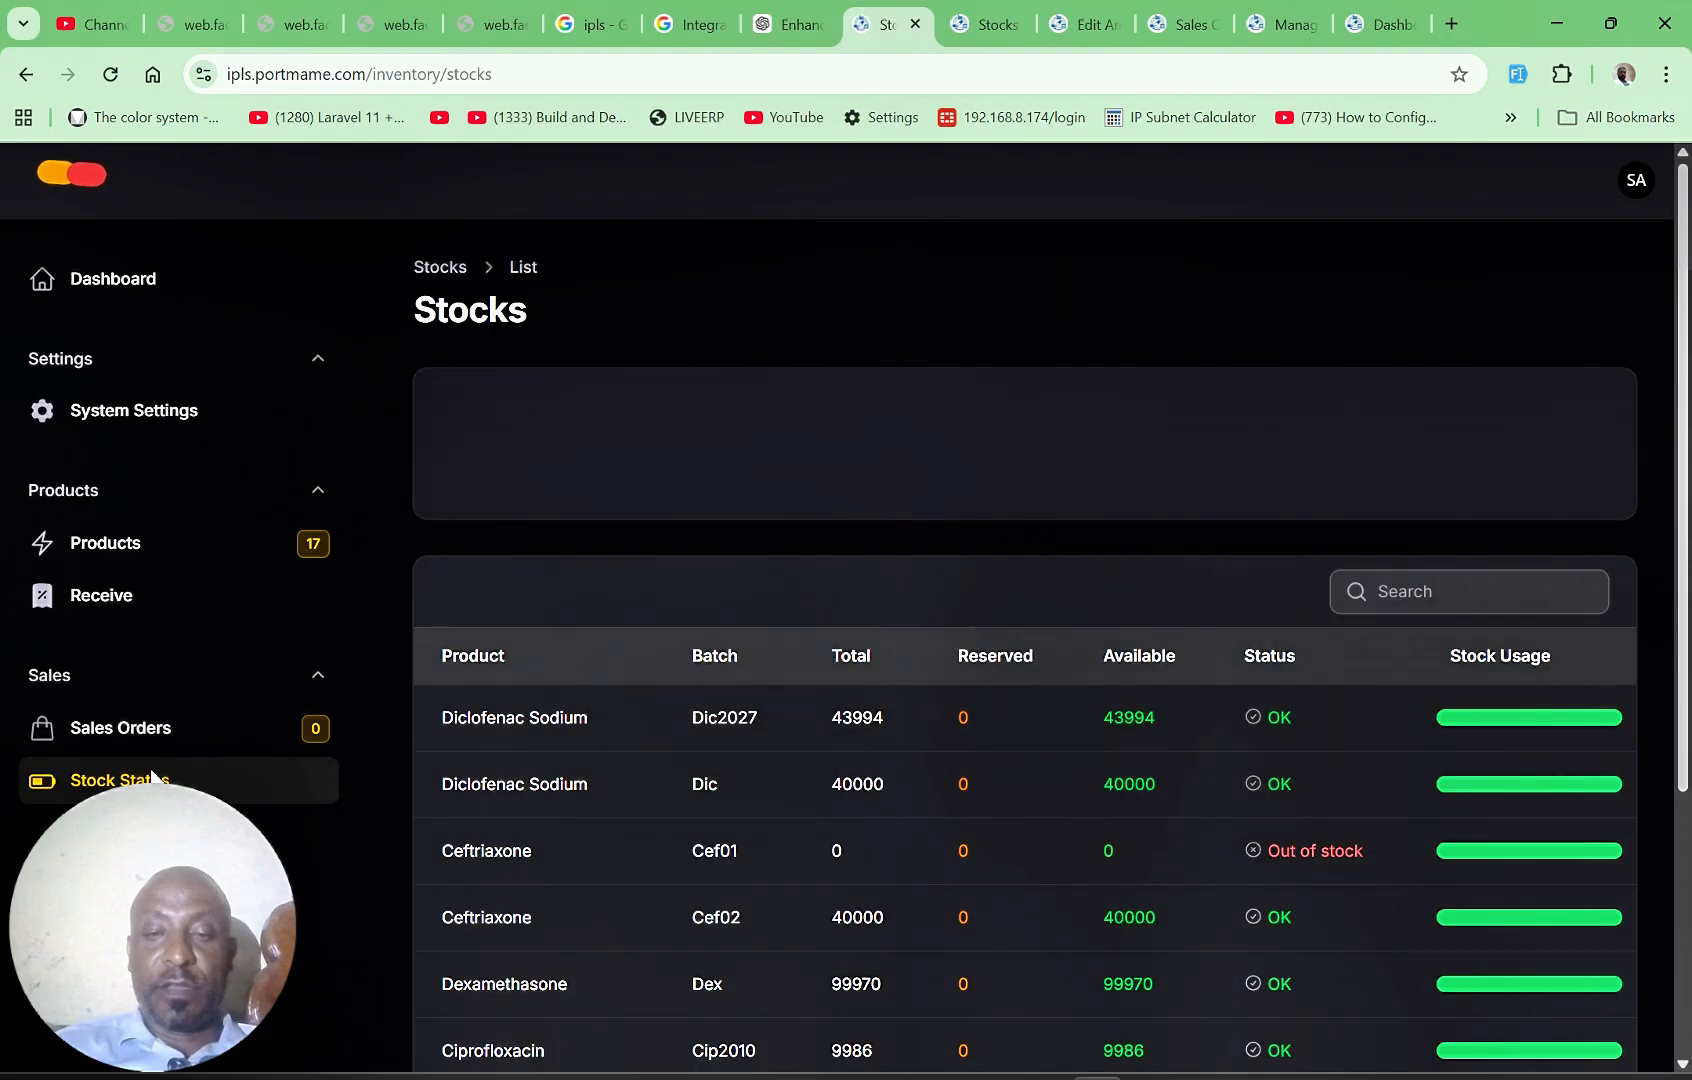
scroll(1683, 766, down, 1)
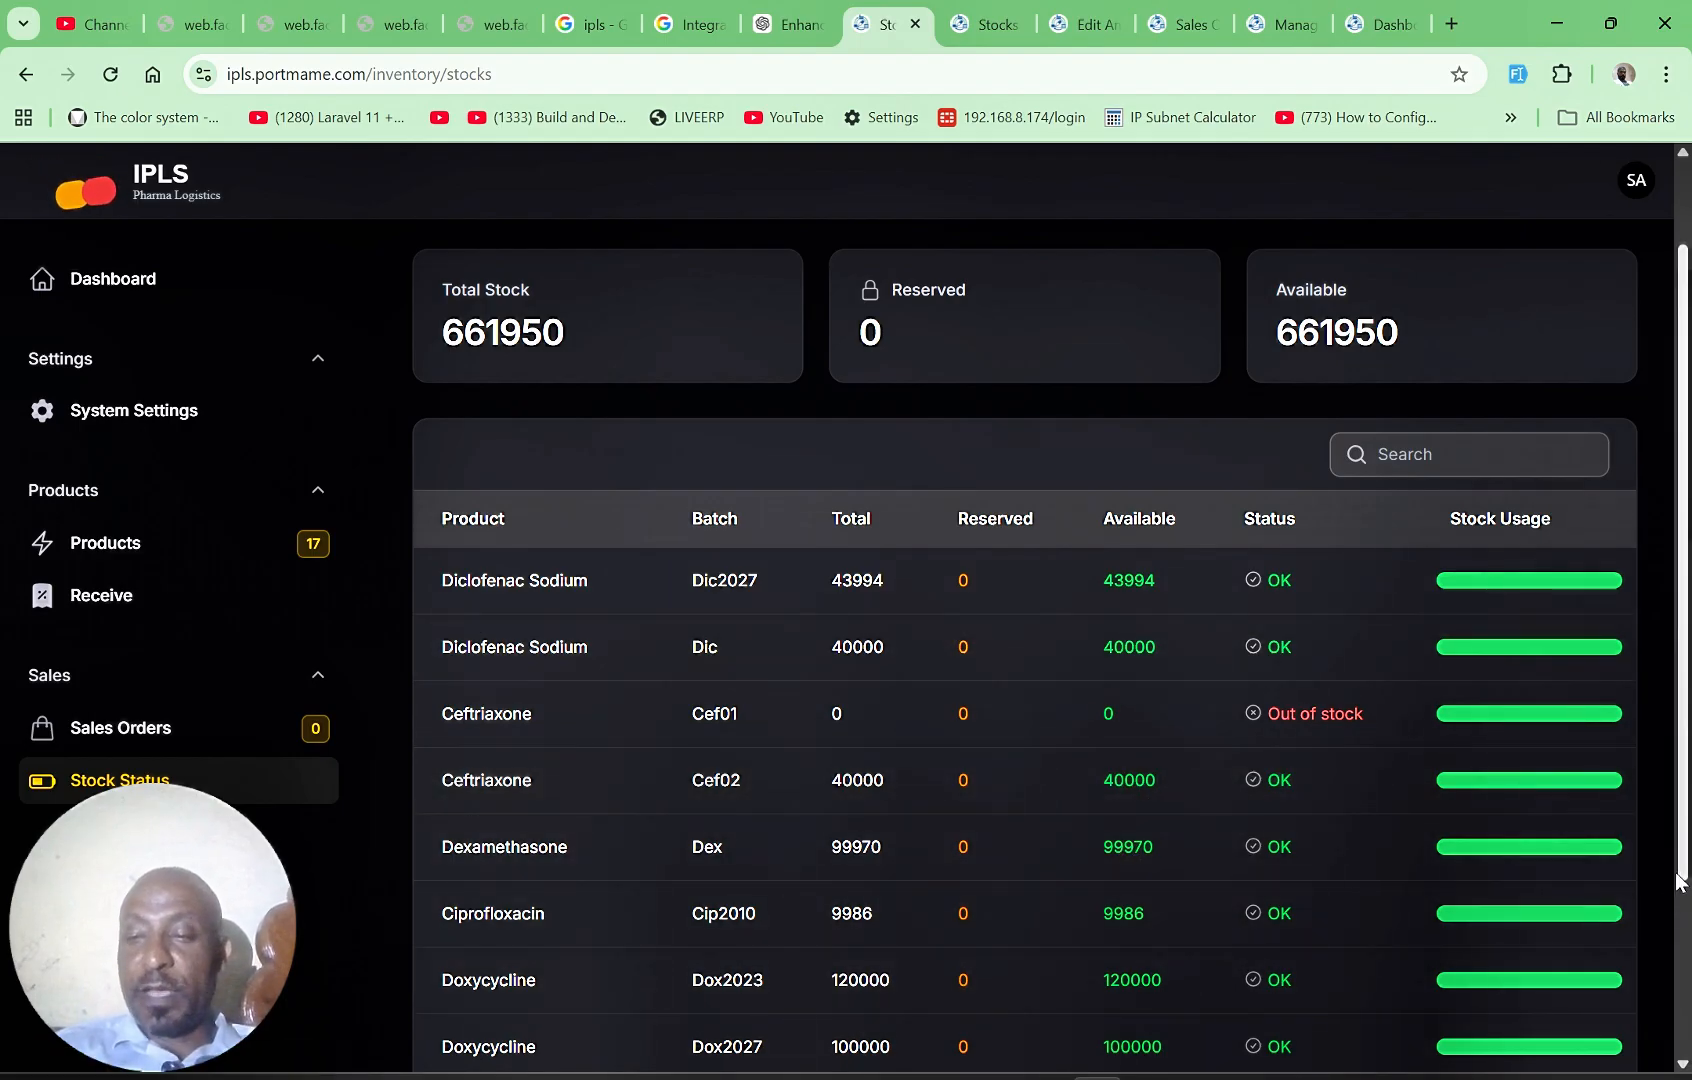
scroll(1678, 880, down, 2)
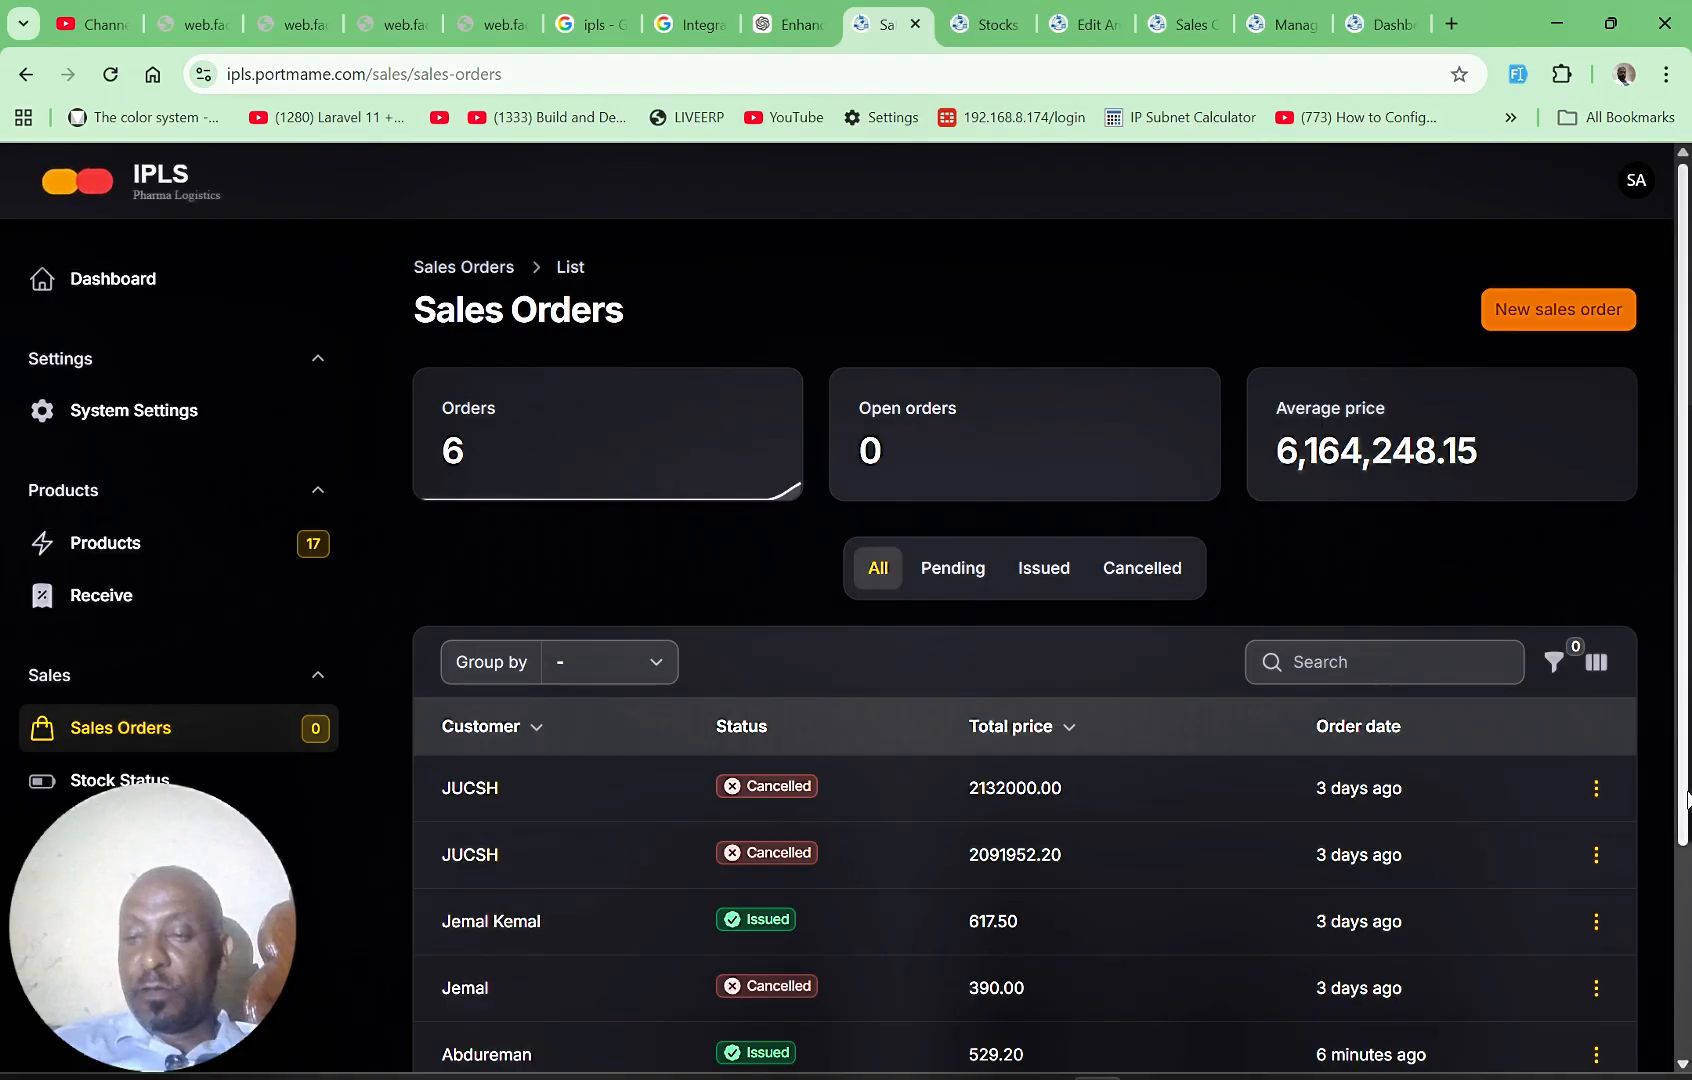
Step: Return to the sales orders list and cancel the issued JUCSH order with the total price of 32760000.00
drag(1687, 797, 1685, 1012)
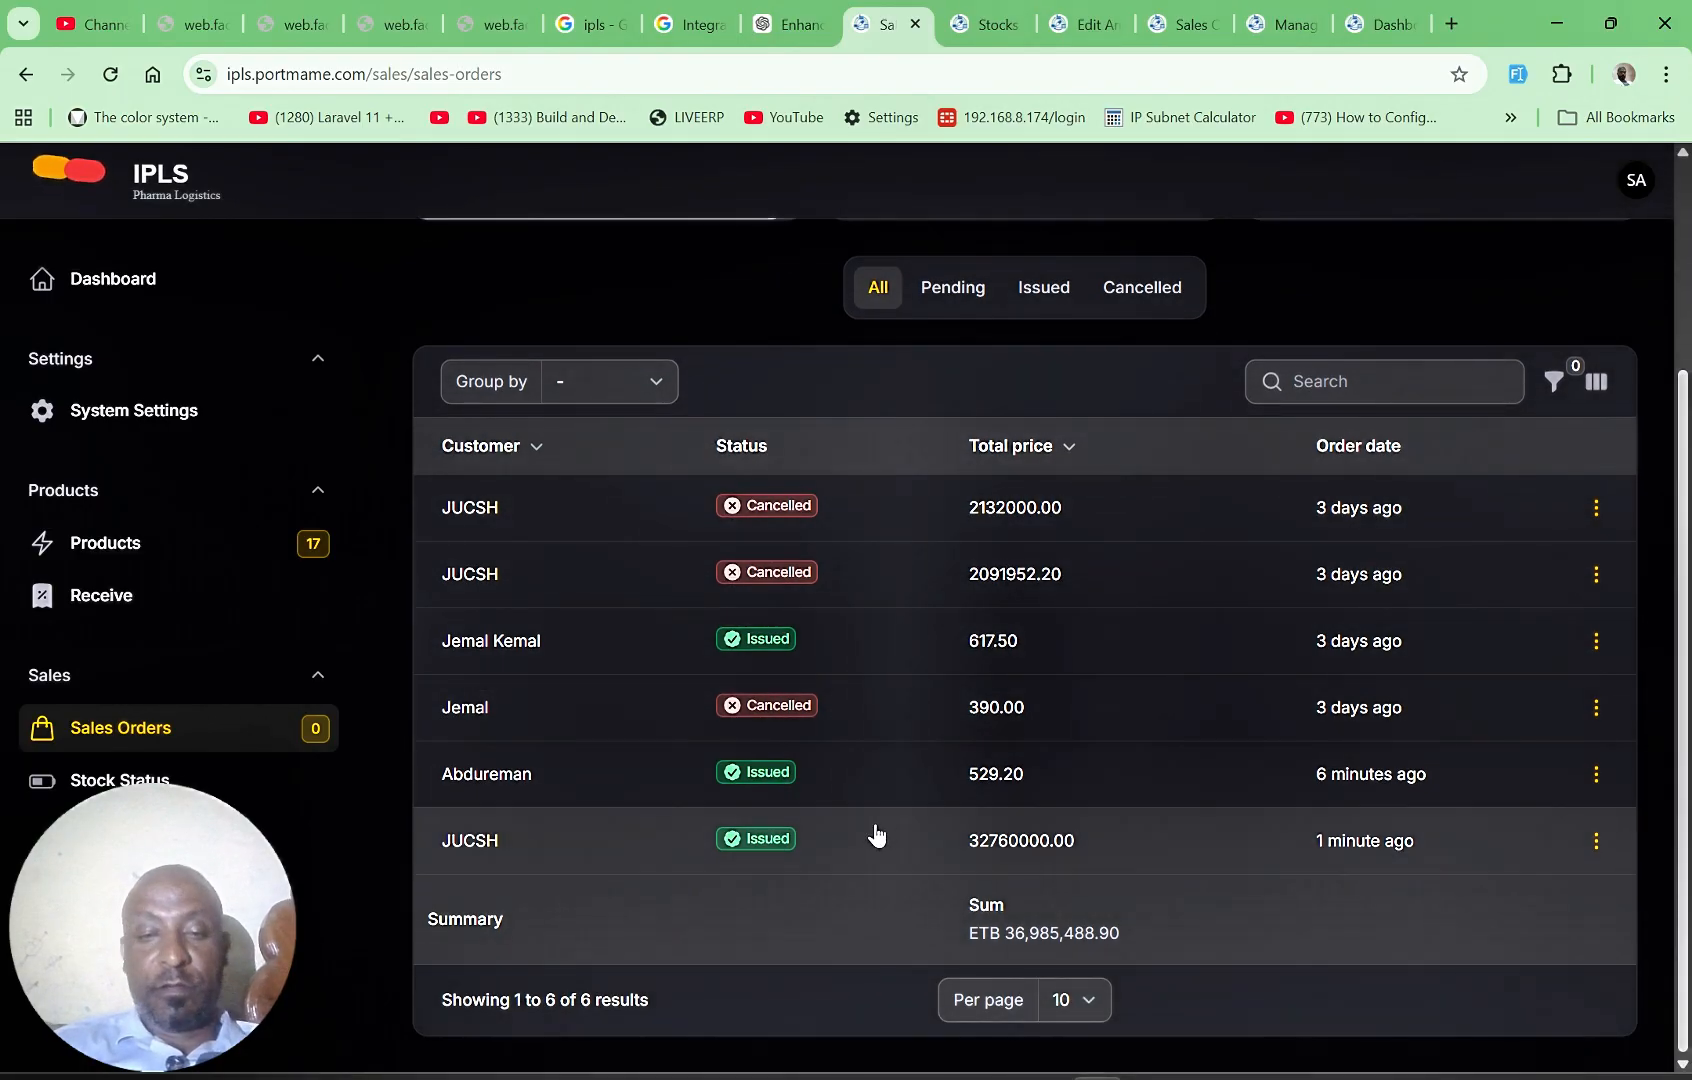
click(1595, 845)
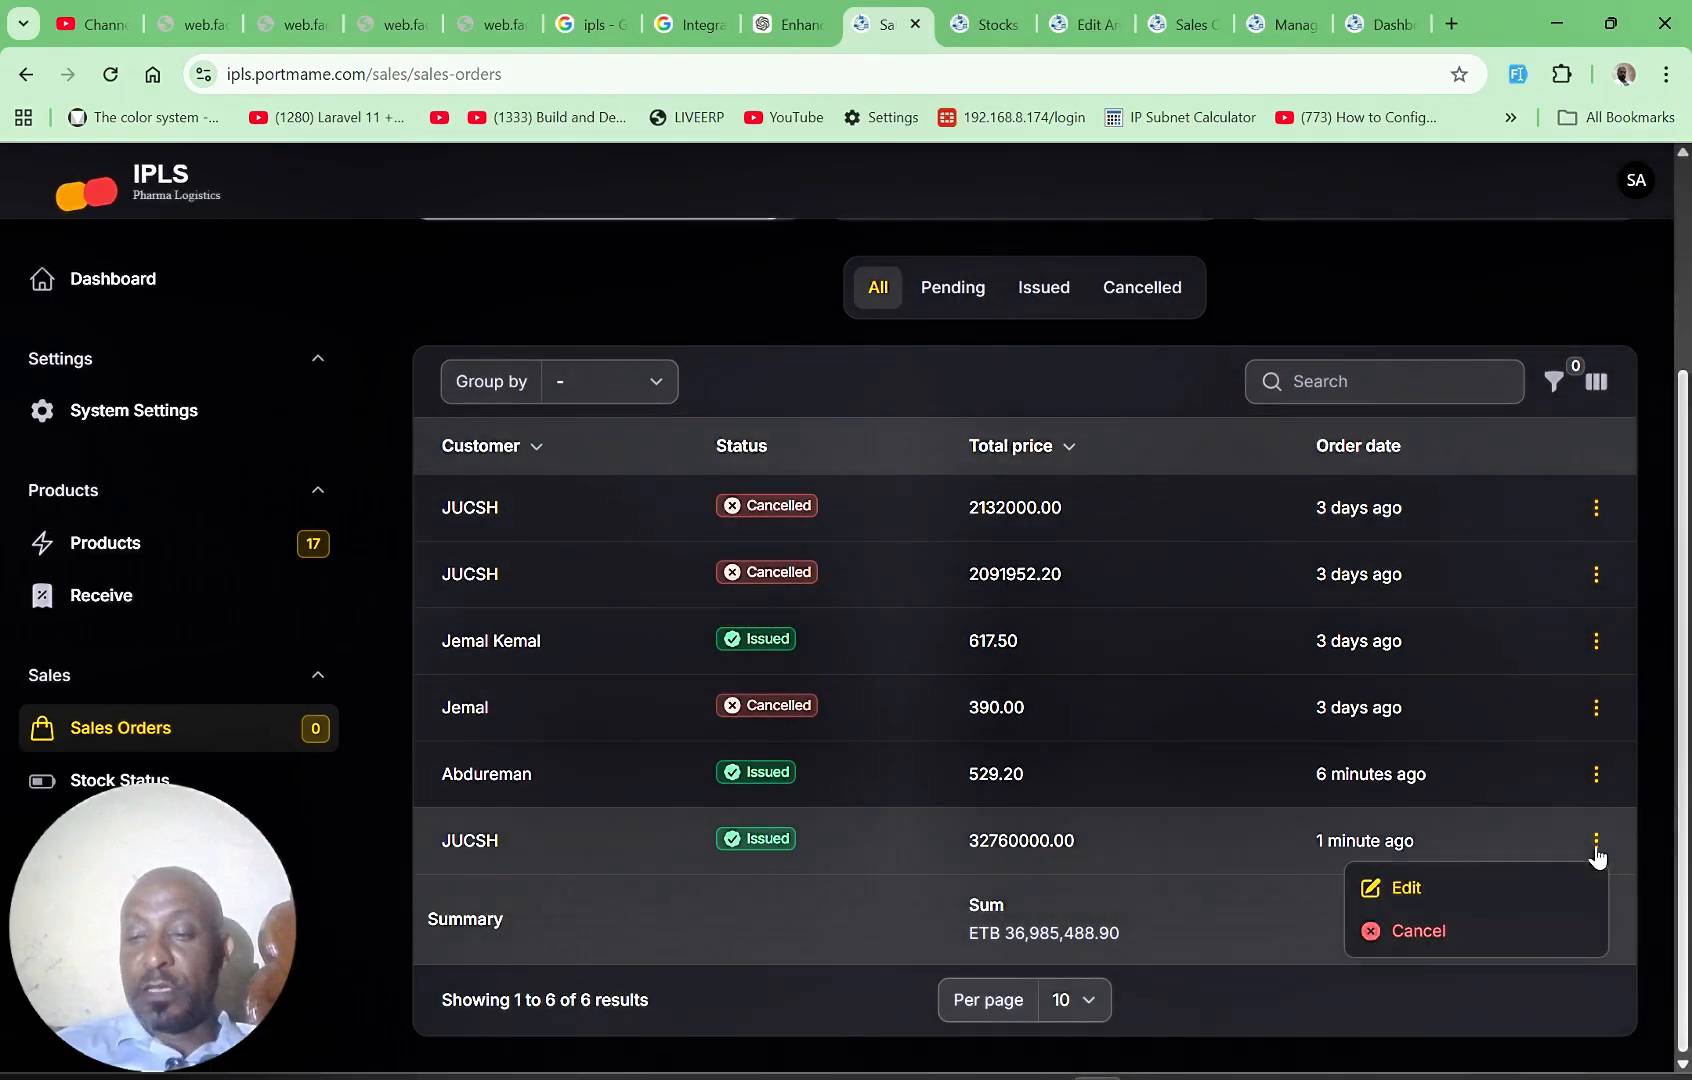
click(1416, 940)
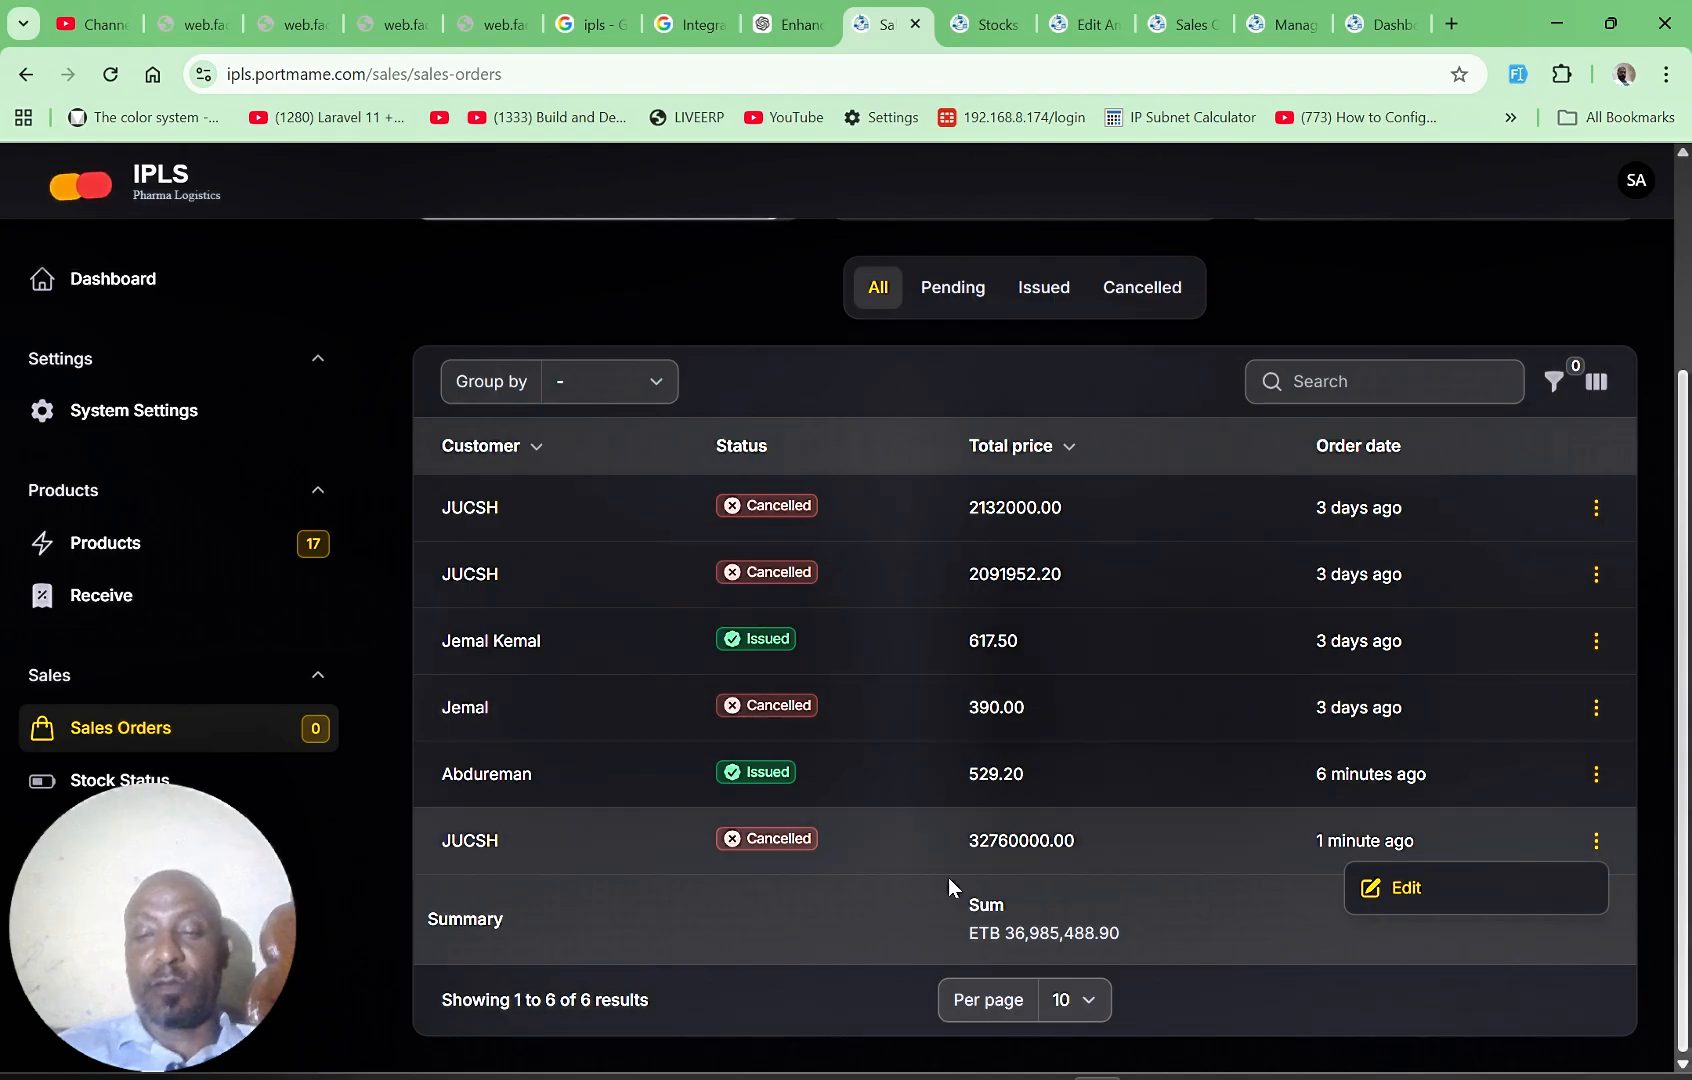
Step: Review the stock status page again, comparing the Ceftriaxone and Dexamethasone batch quantities following the order's cancellation
click(128, 781)
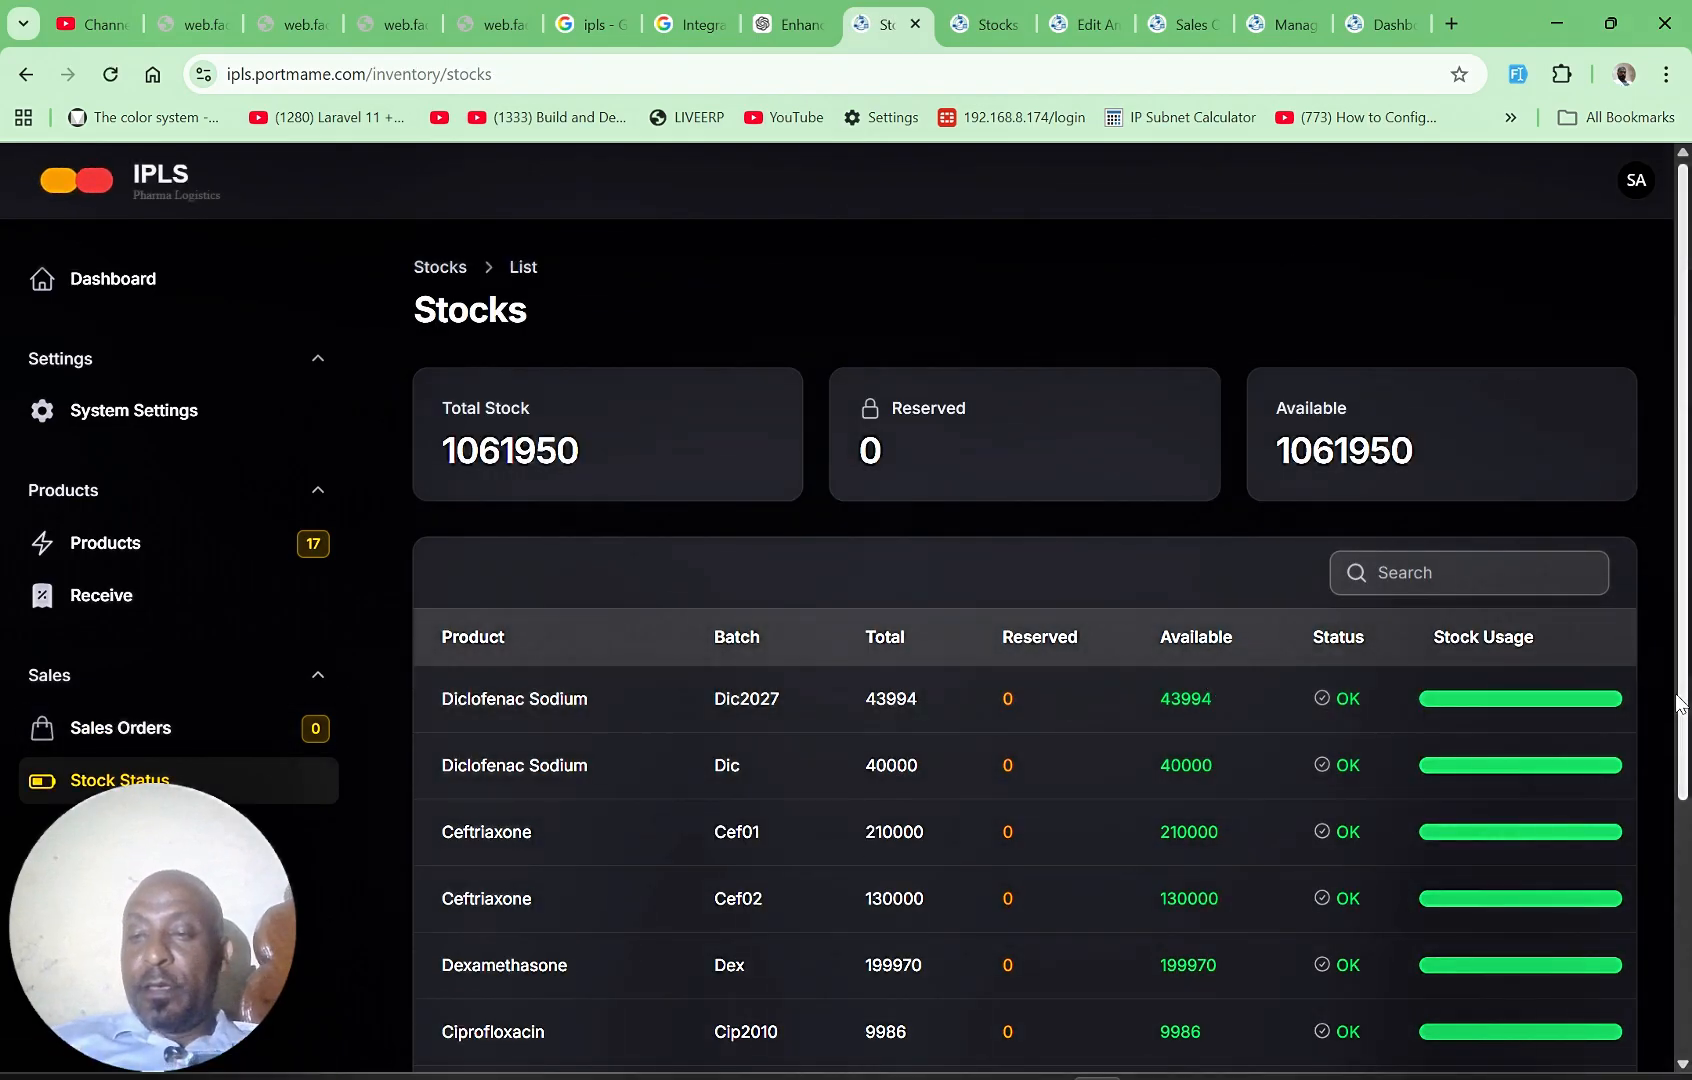
scroll(1680, 705, down, 1)
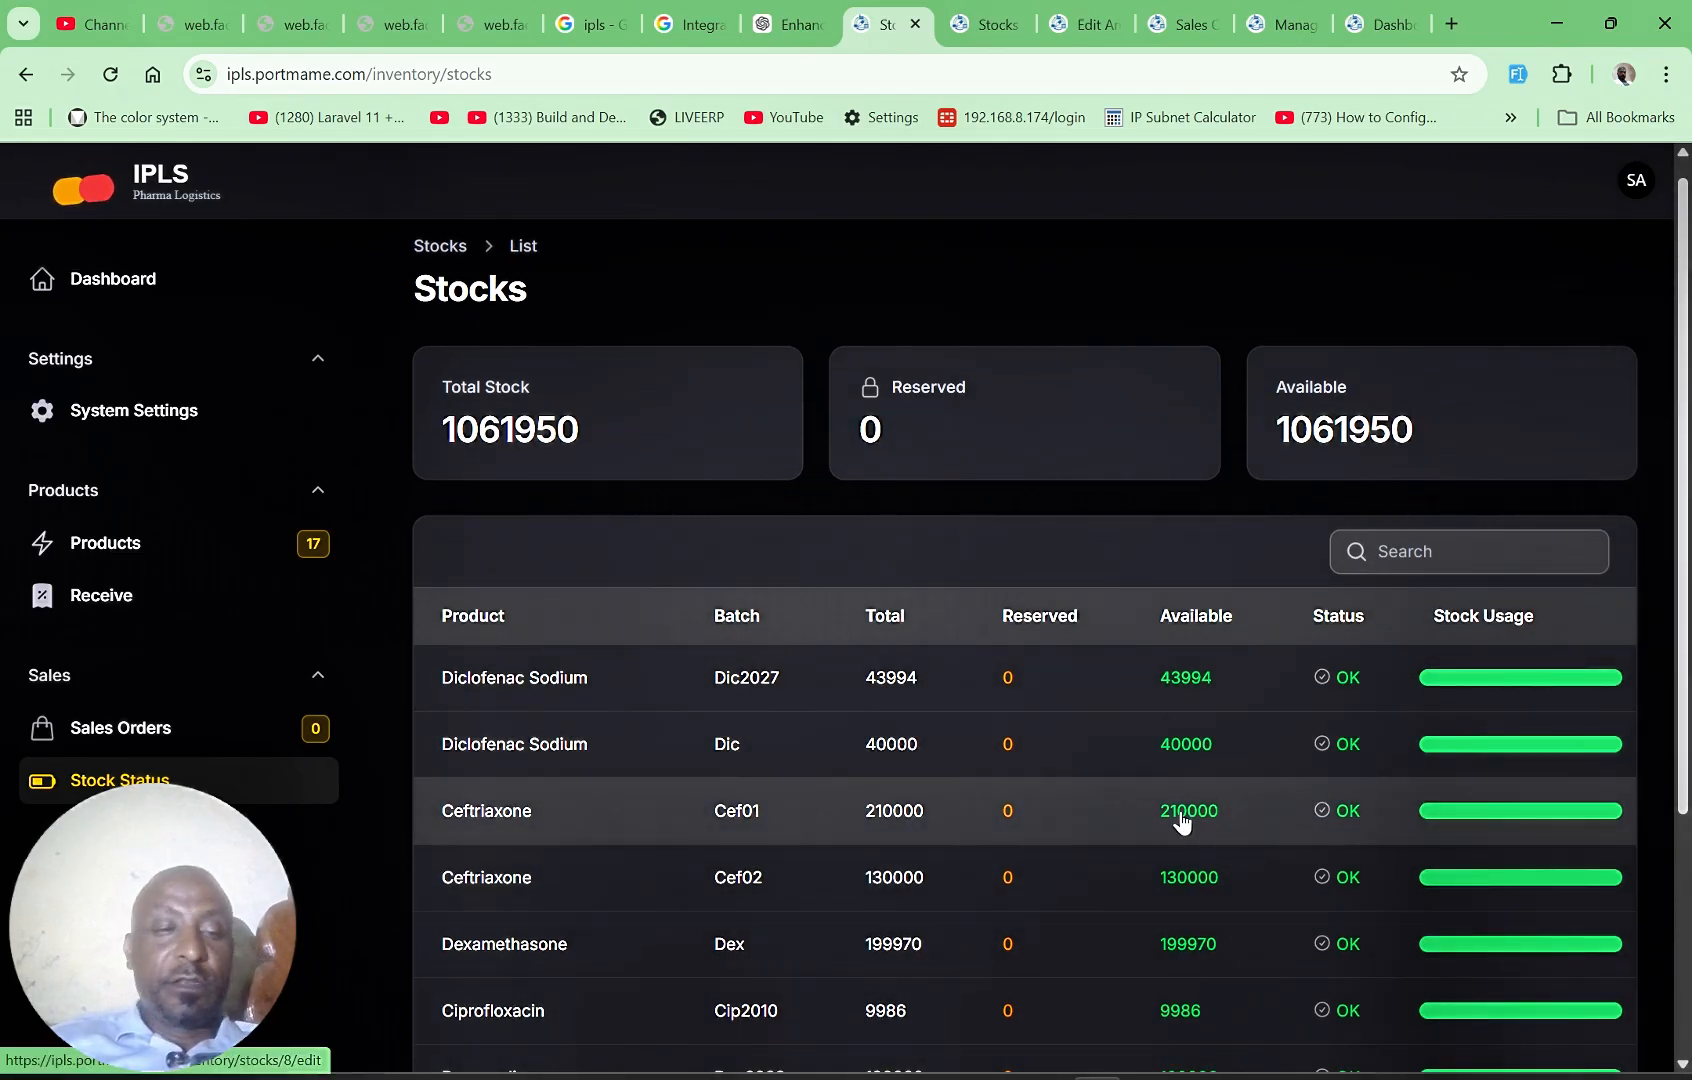
click(59, 781)
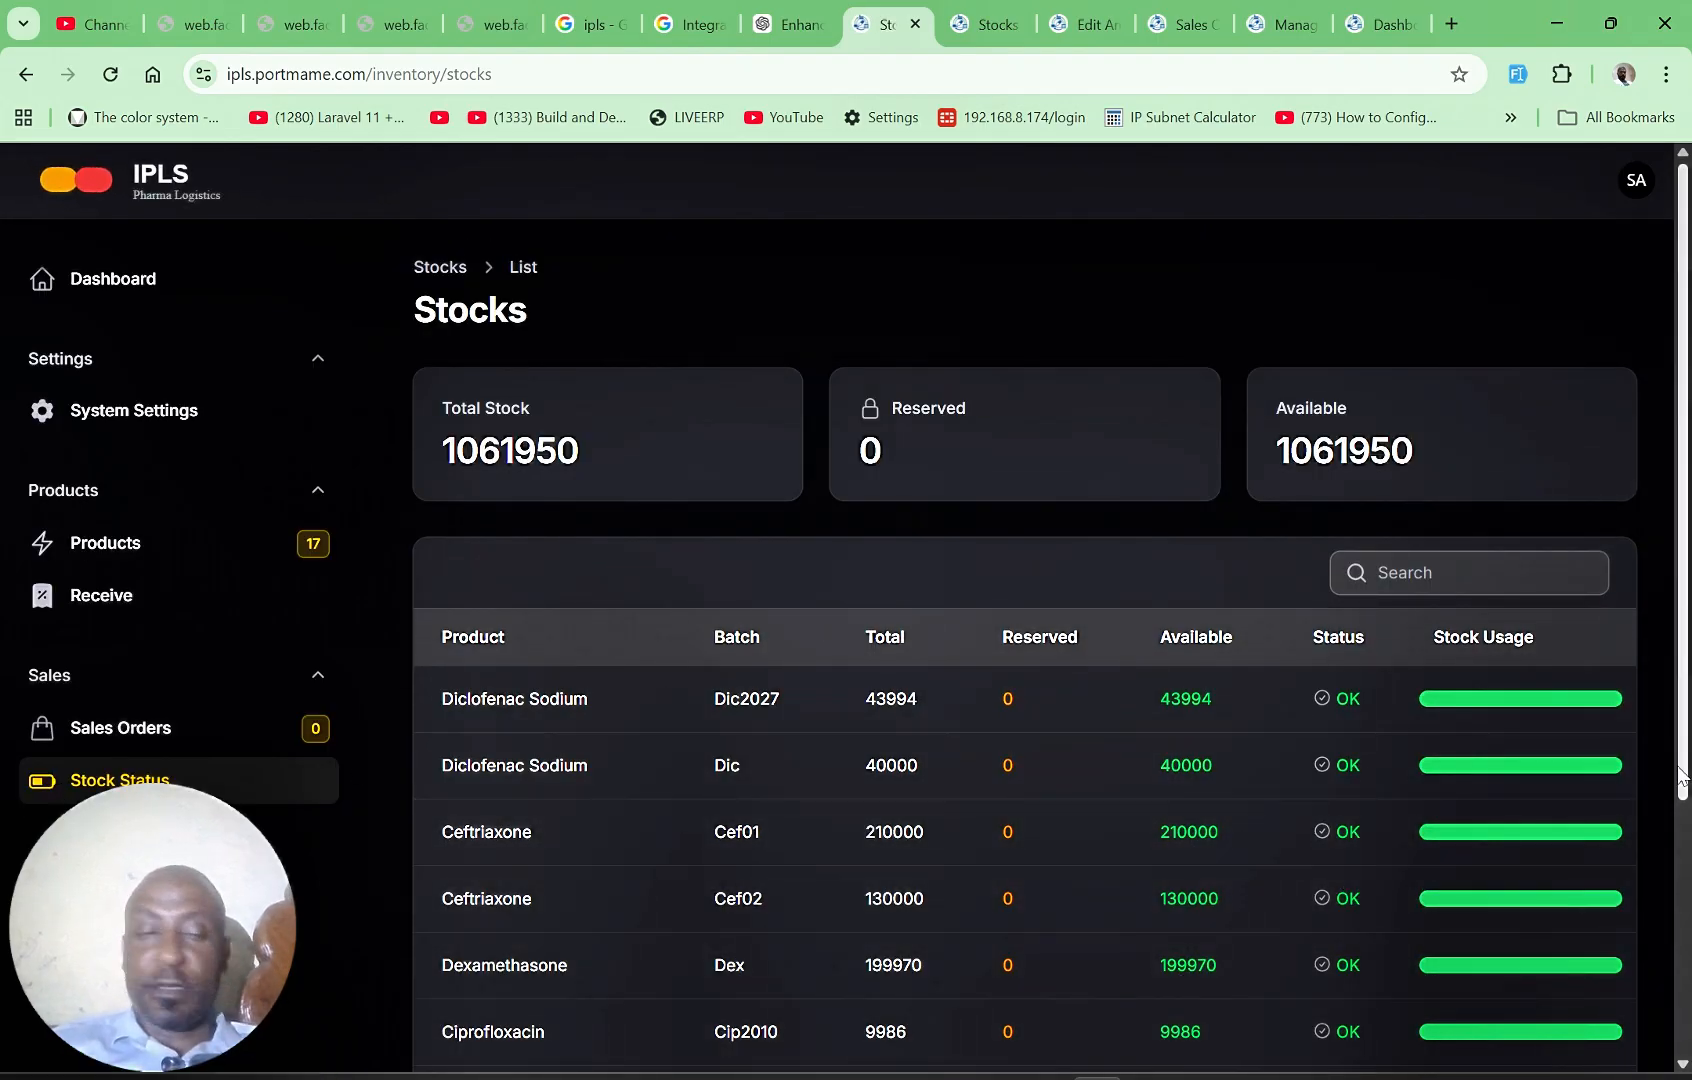
scroll(1682, 775, down, 4)
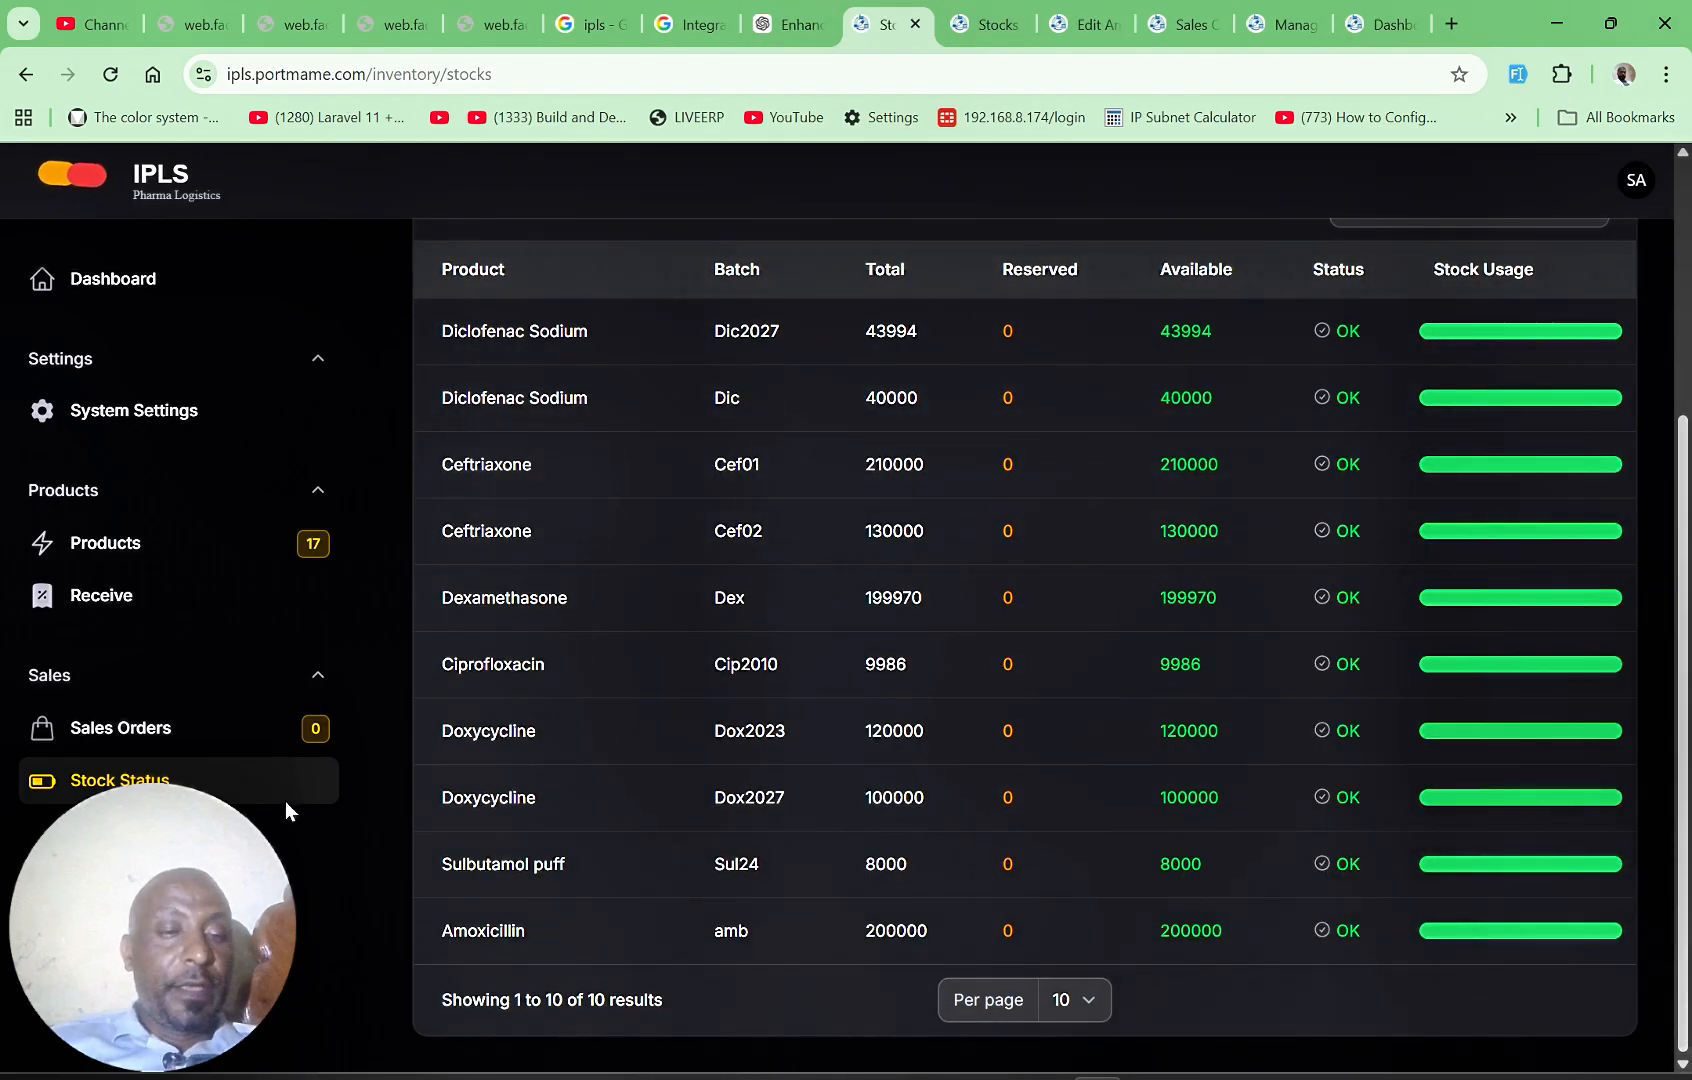